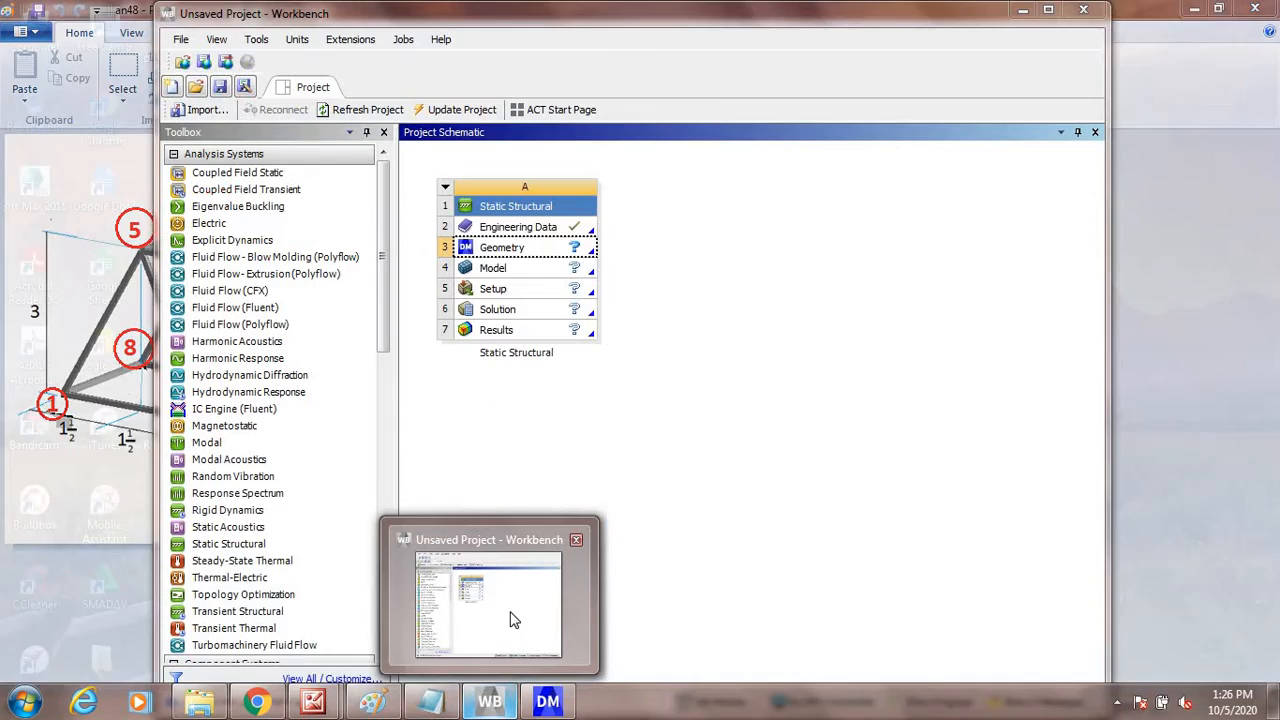
Switch from the Workbench project to the Static Structural geometry in DesignModeler and check its length unit
click(510, 626)
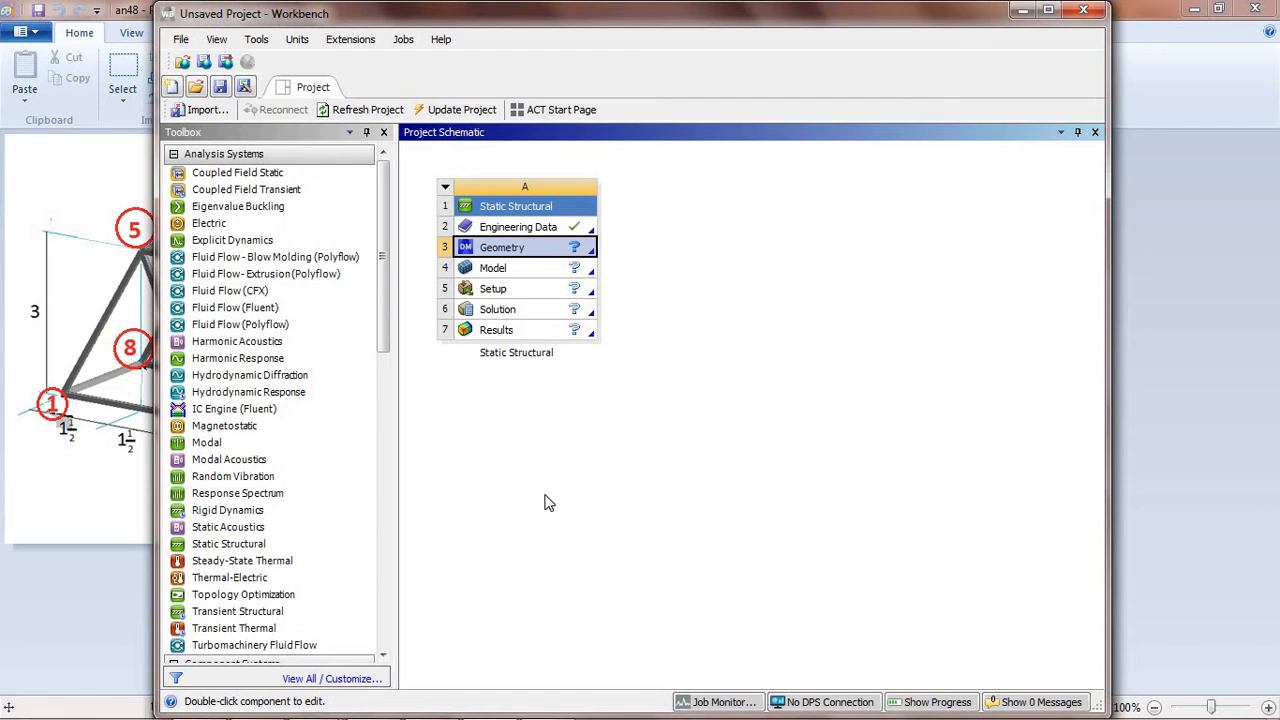
mouse_move(545, 702)
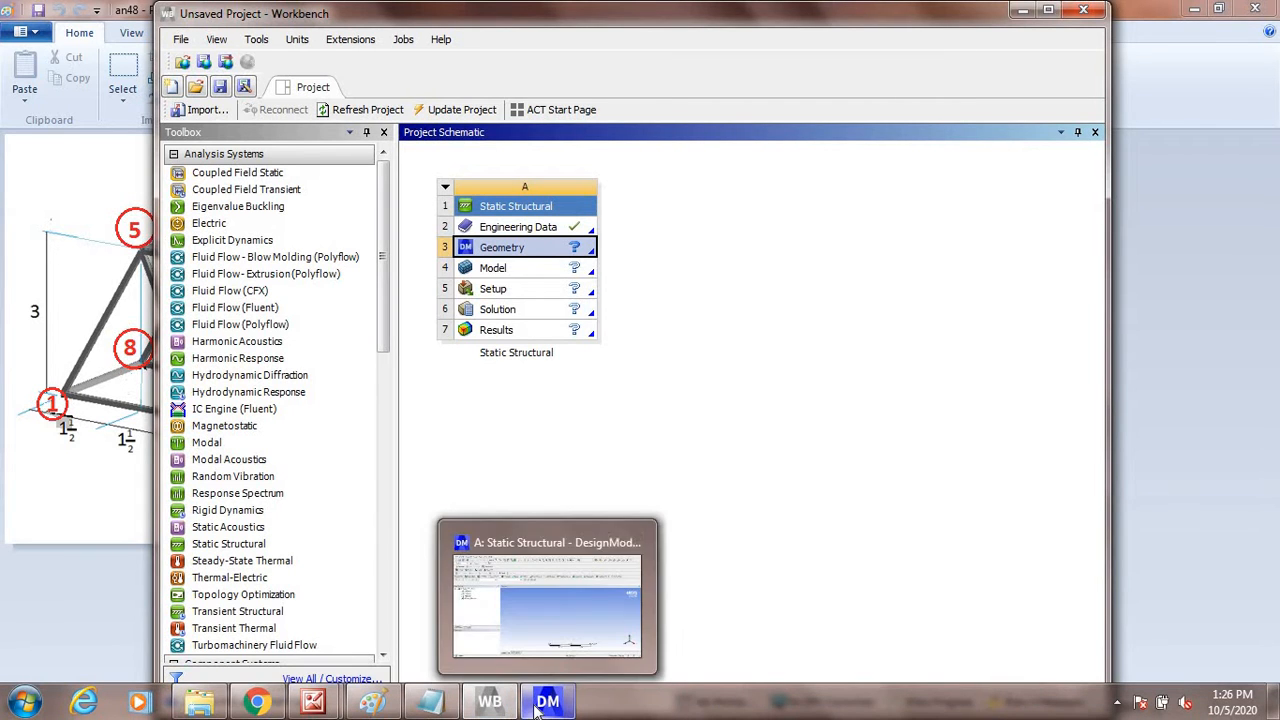
click(565, 632)
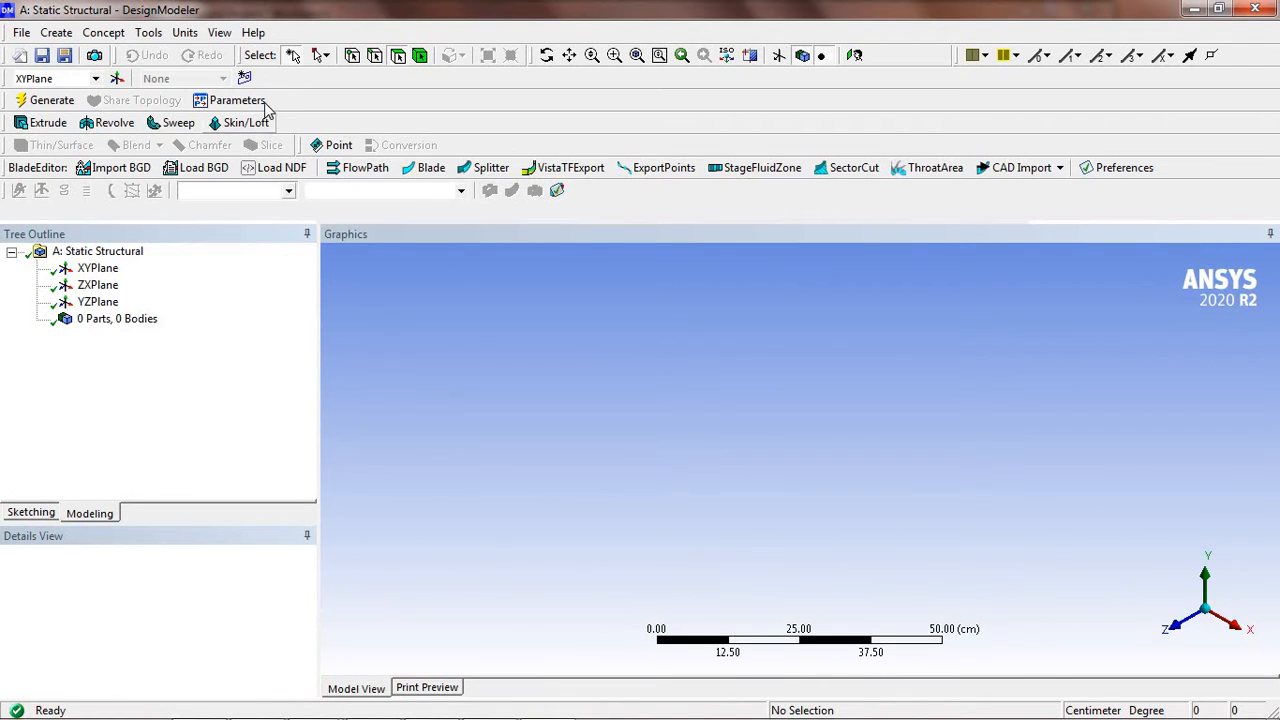
click(196, 36)
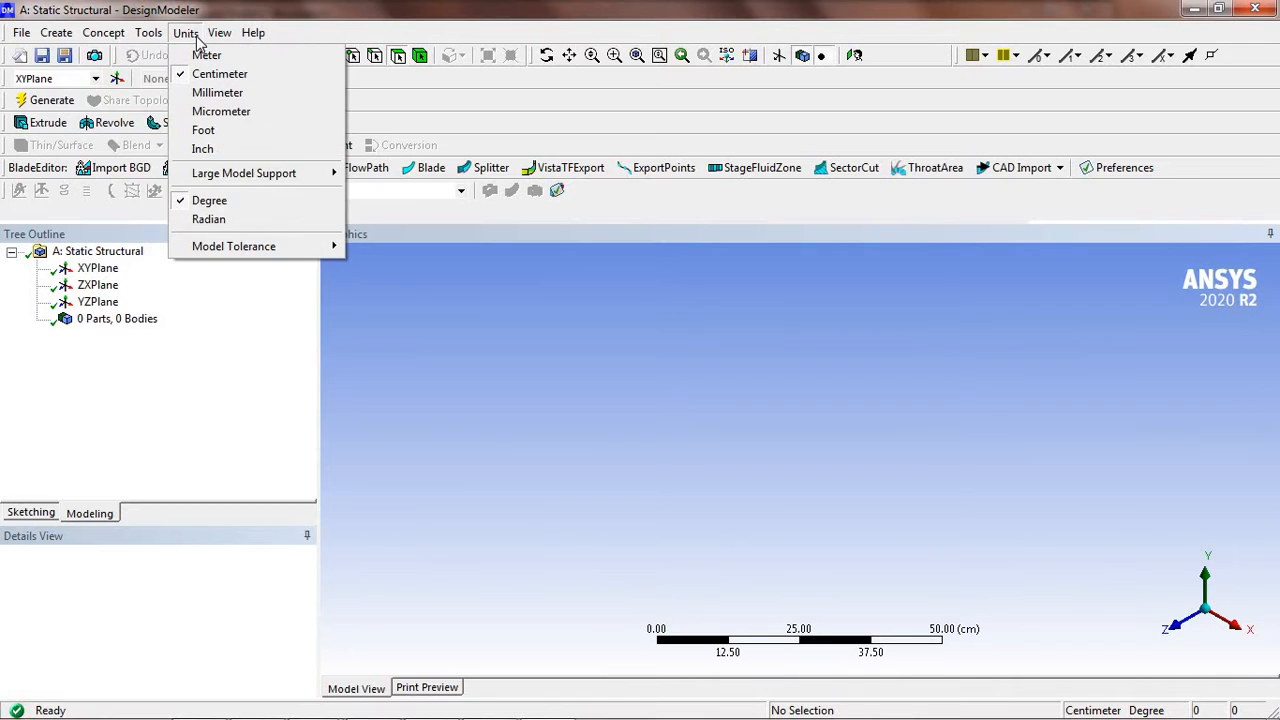
click(415, 300)
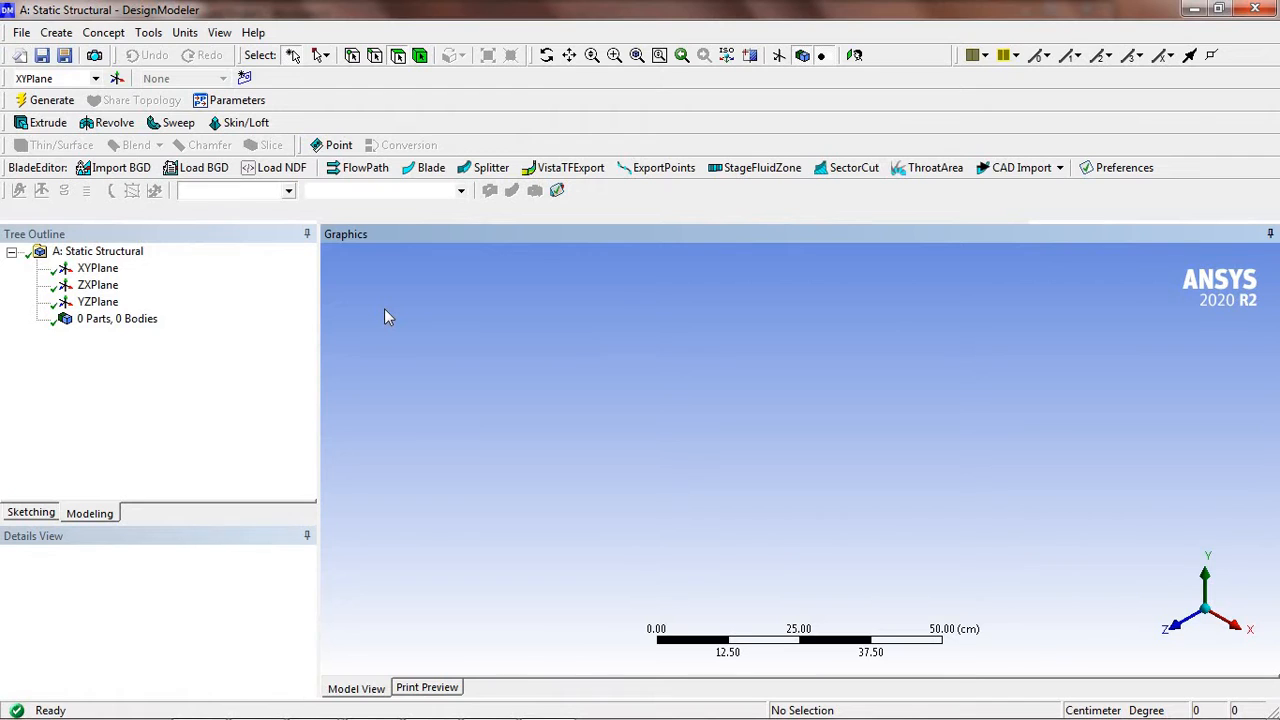
On the XY plane viewed face-on, sketch four connected lines forming two peaks about 28 cm high, meeting the X axis at the origin and about 35 cm either side
click(32, 514)
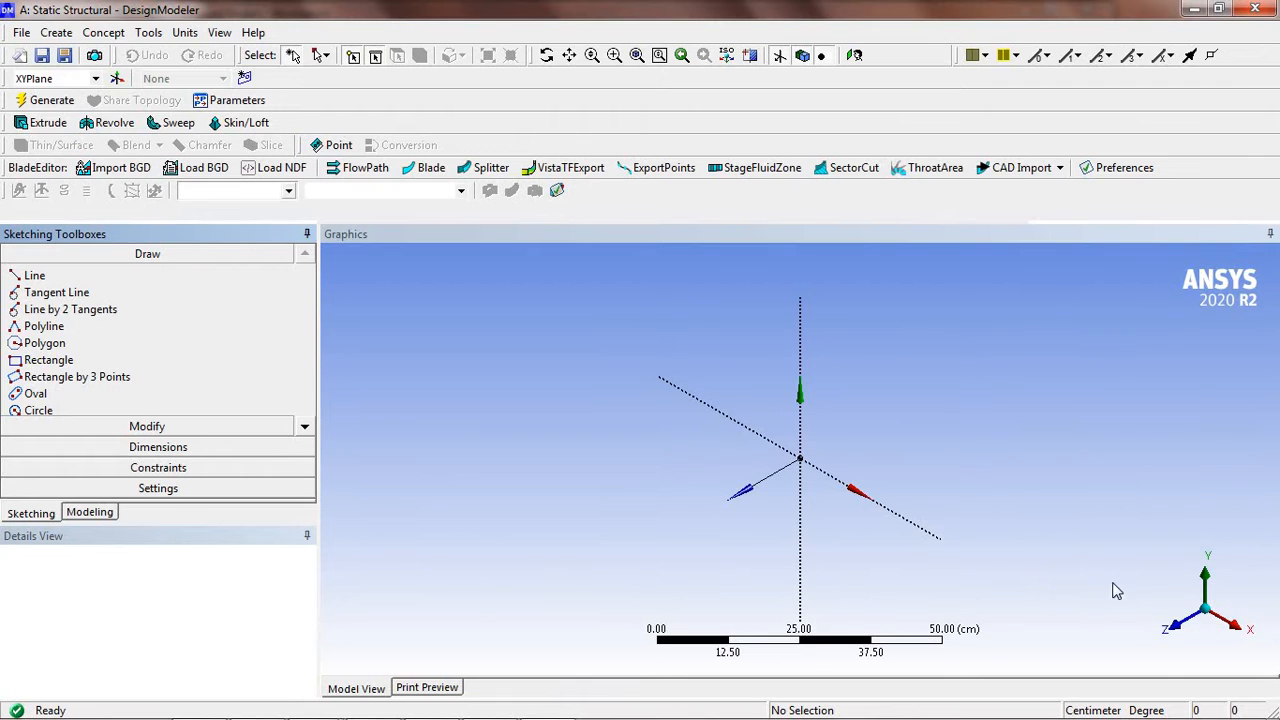
click(854, 55)
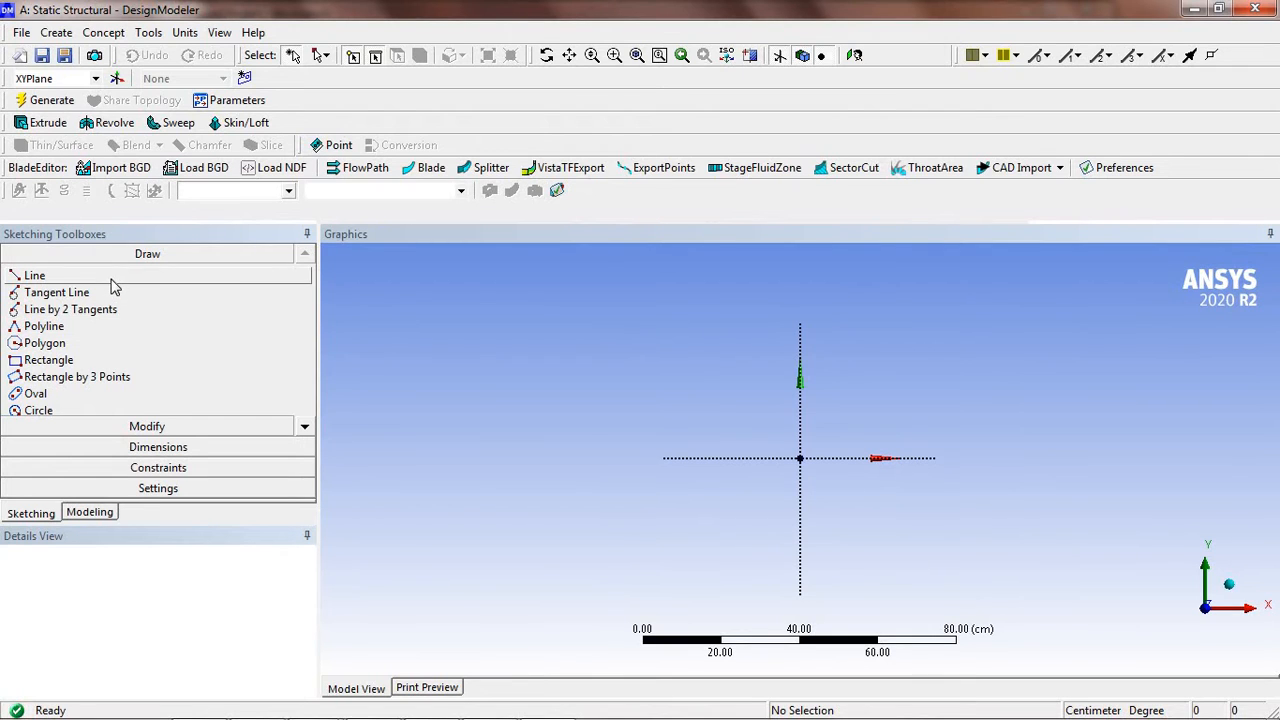
click(35, 275)
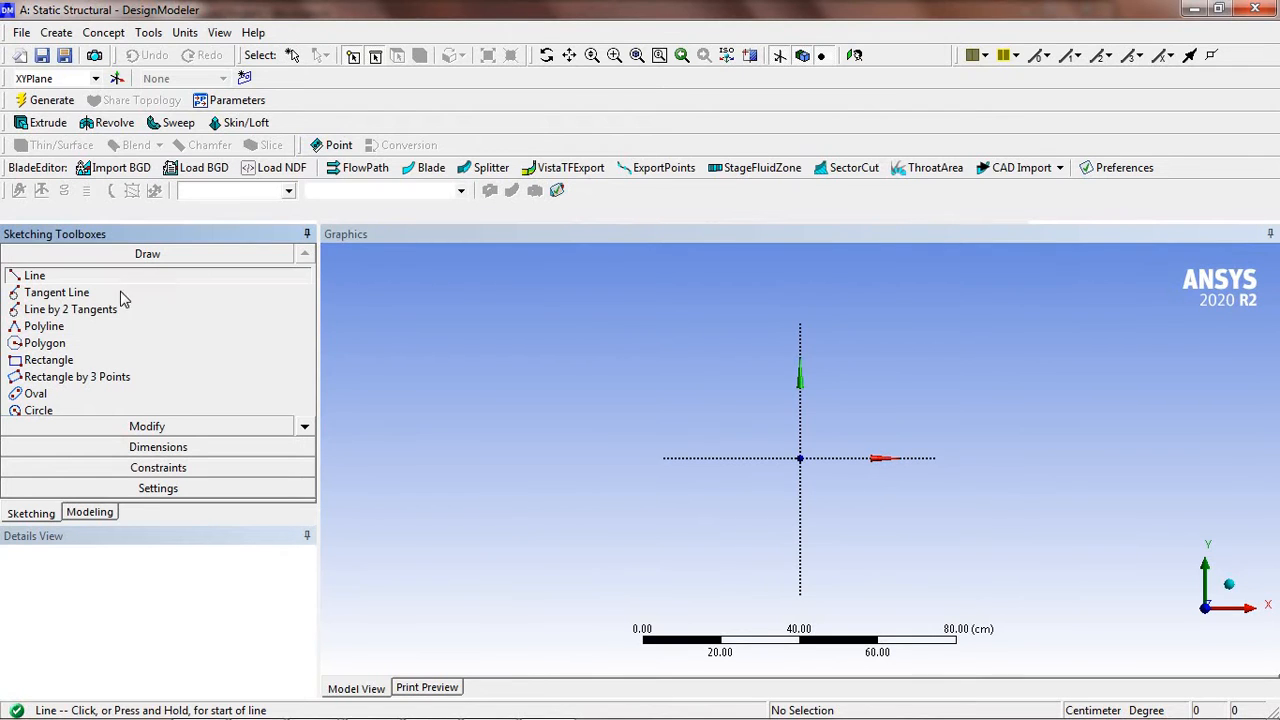
click(665, 457)
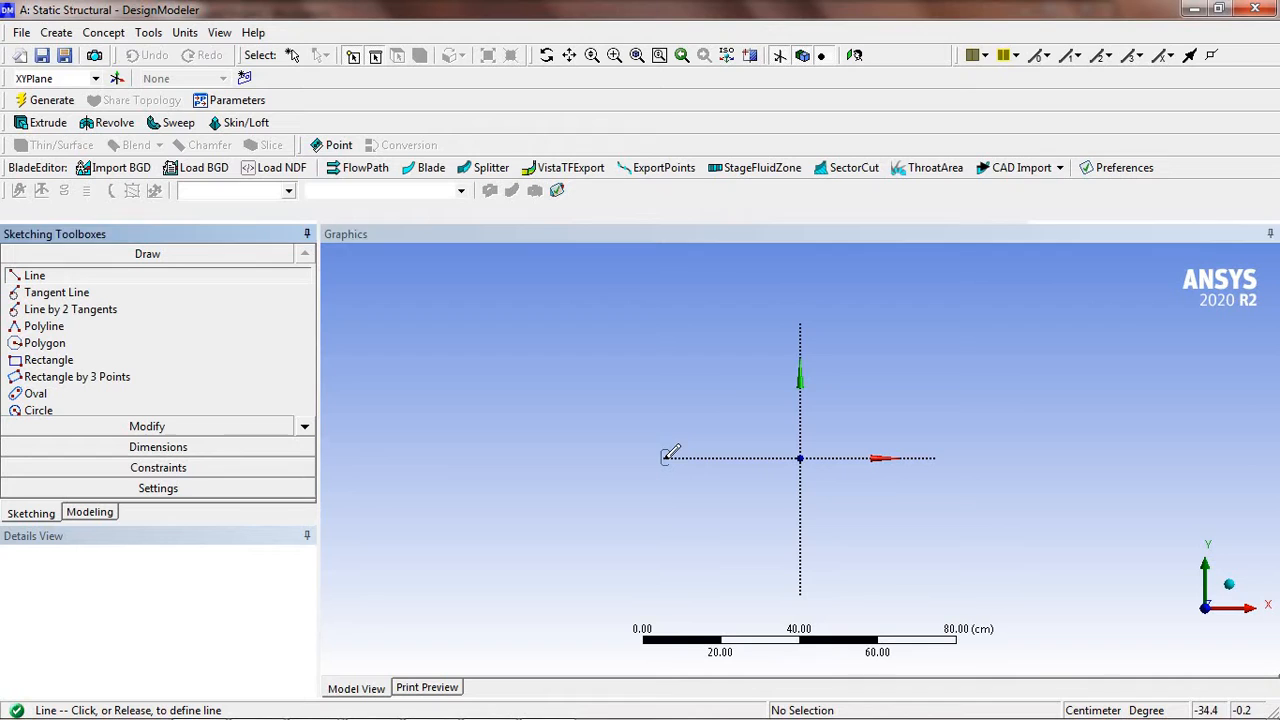
click(728, 346)
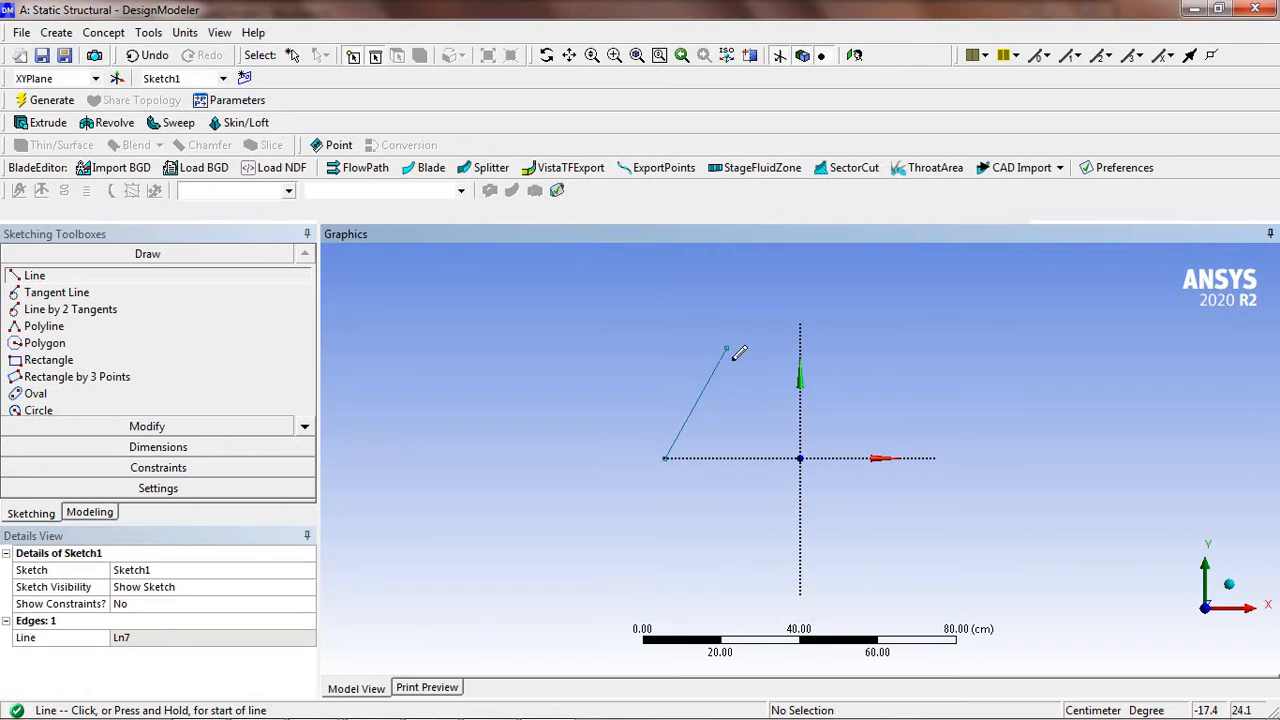
click(731, 342)
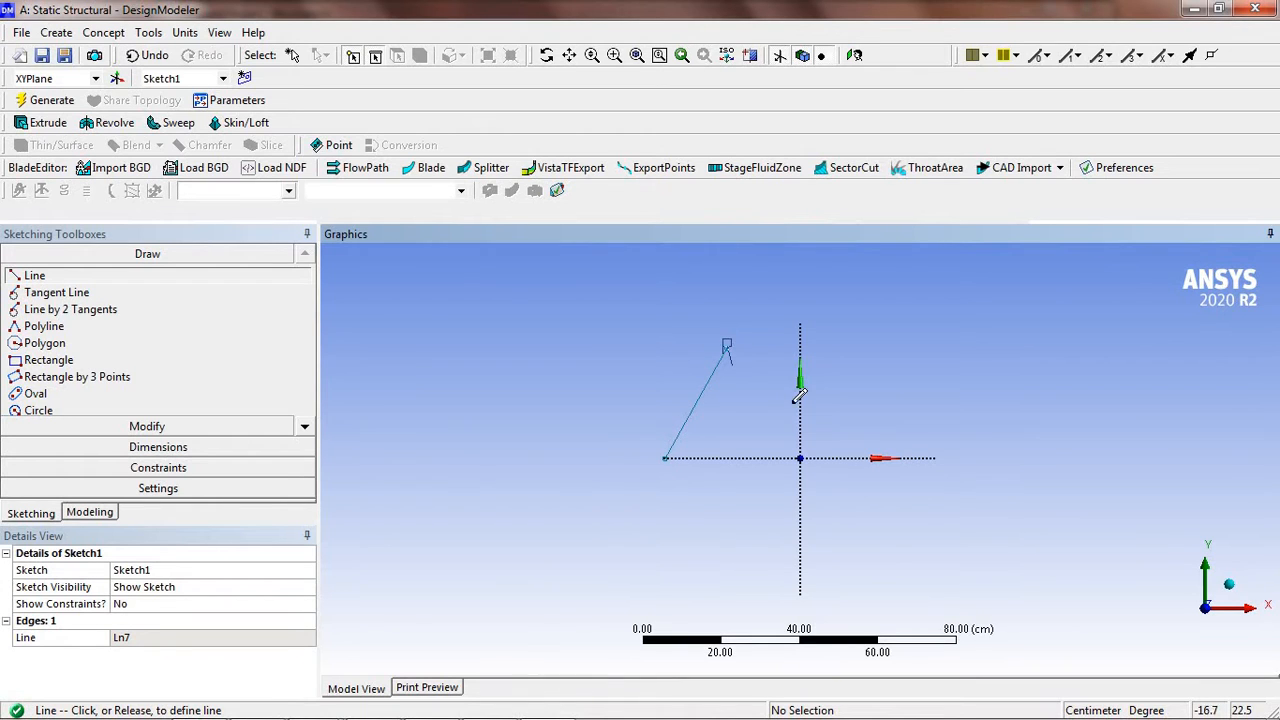
click(801, 457)
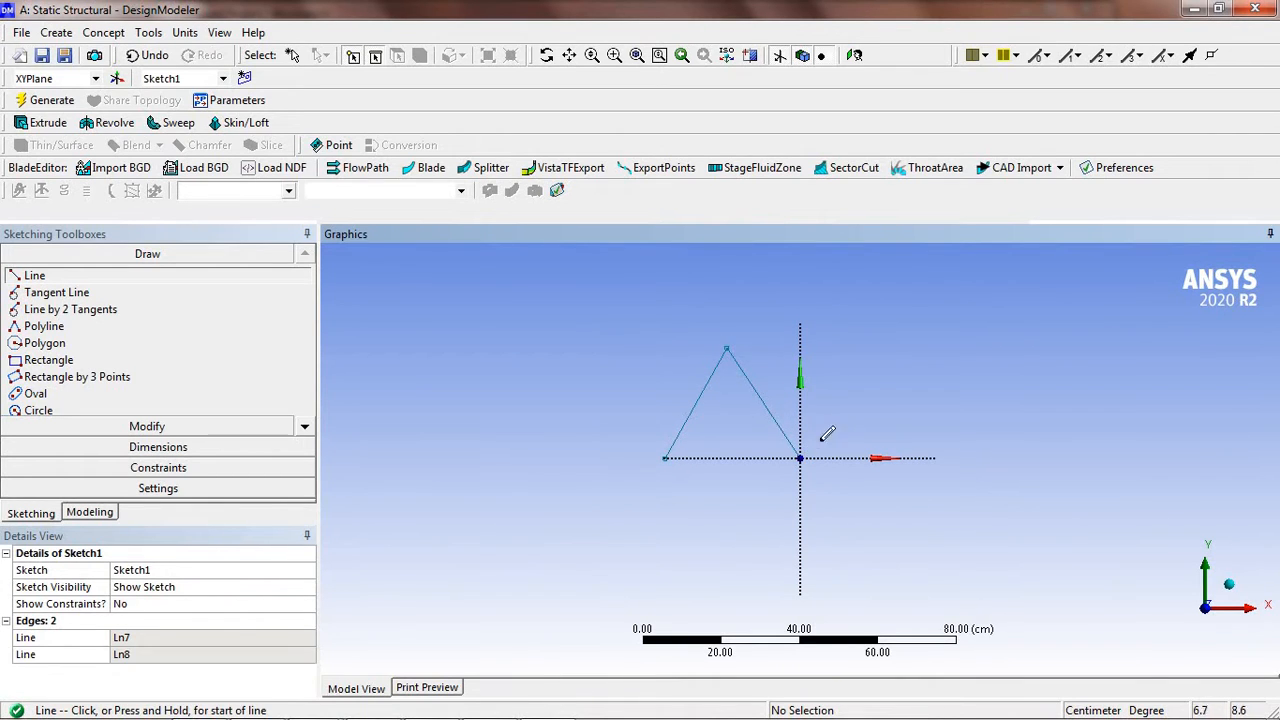
click(801, 457)
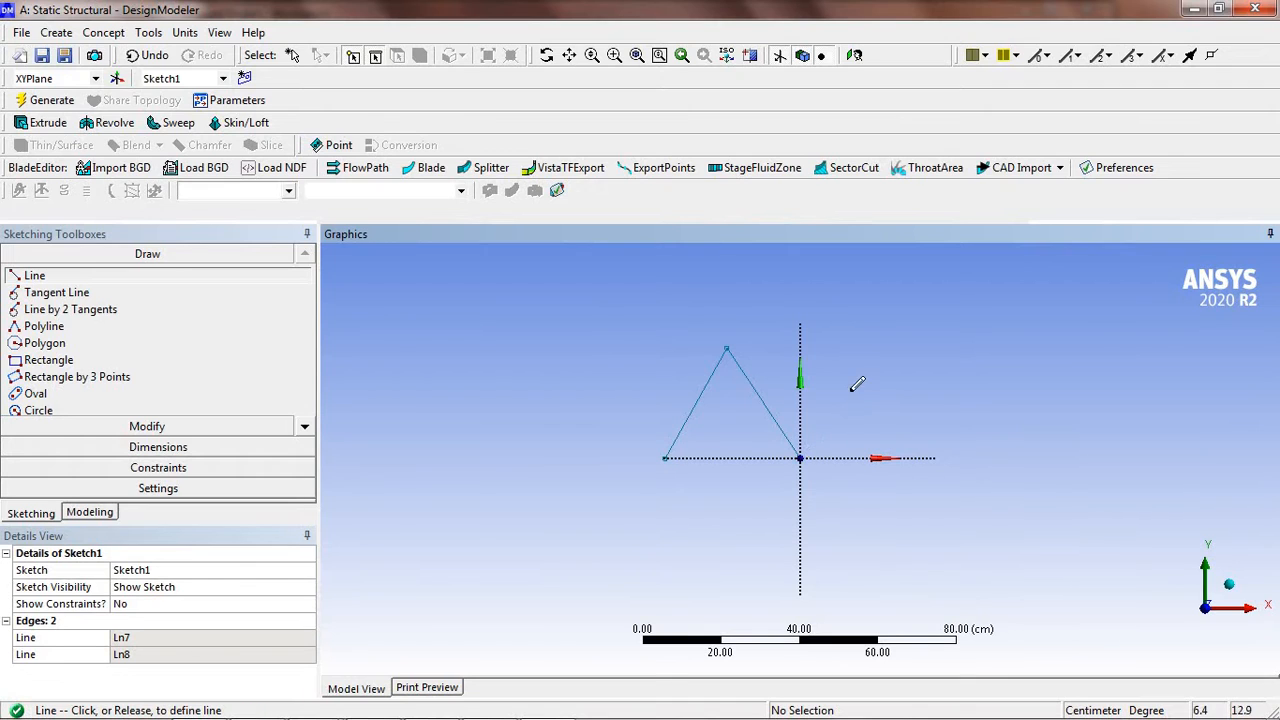
click(871, 344)
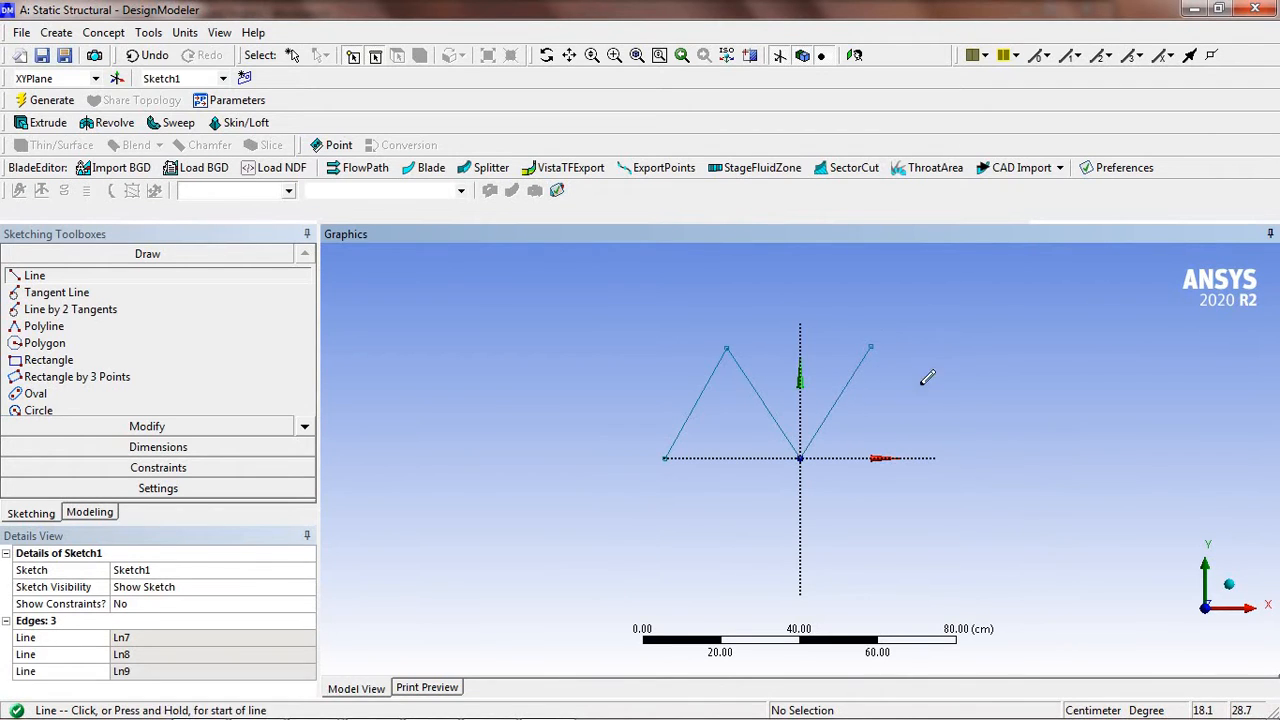
click(871, 344)
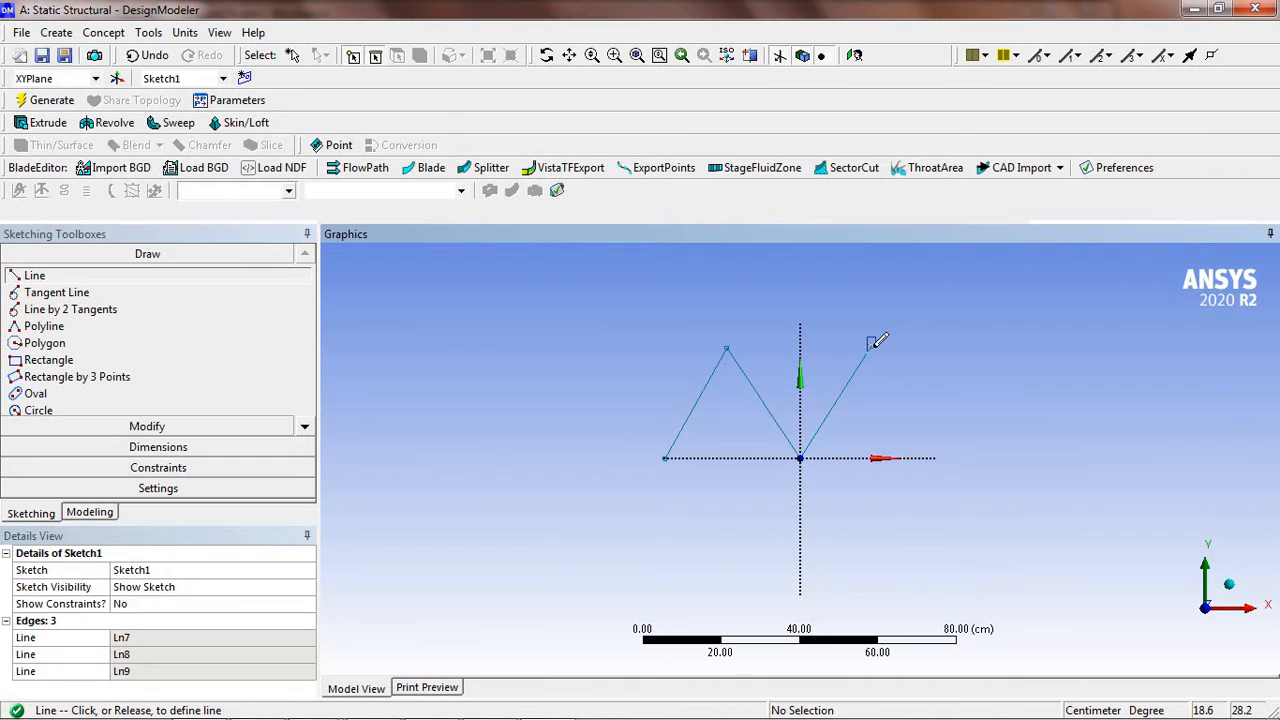
click(938, 457)
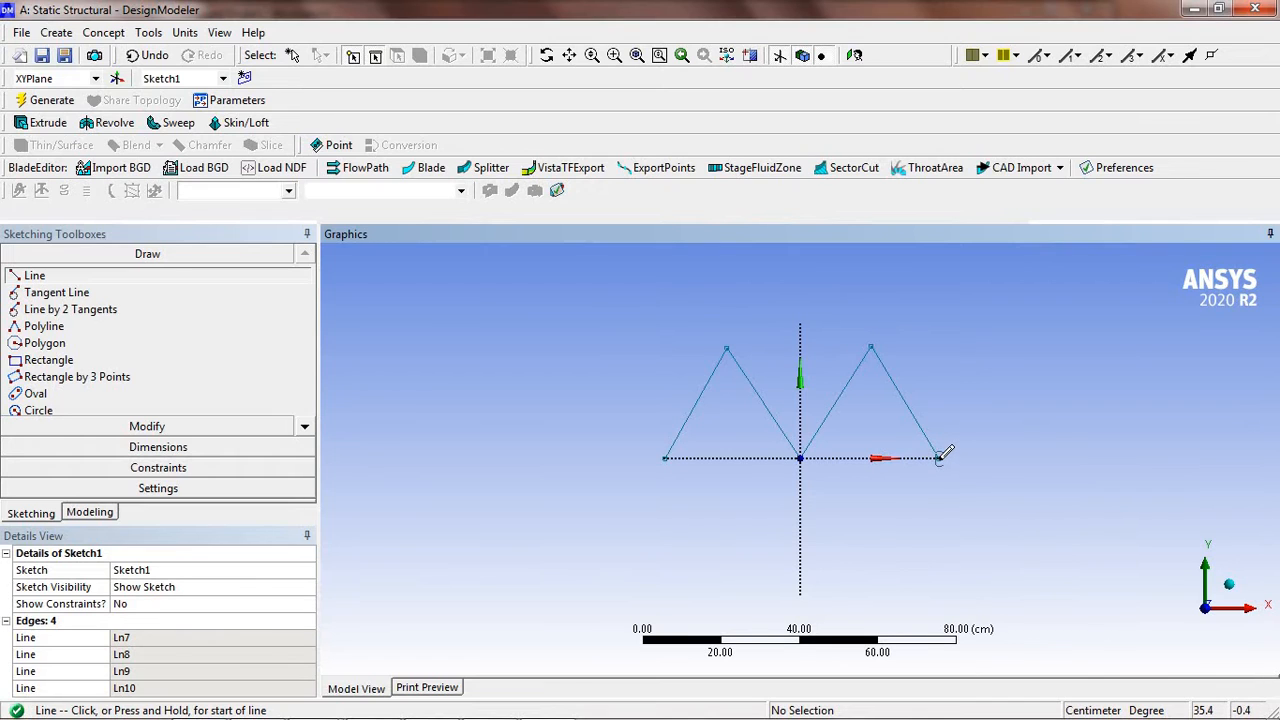
Close the truss outline with two lines along the X axis meeting at the origin and a horizontal line joining the two peaks
click(666, 457)
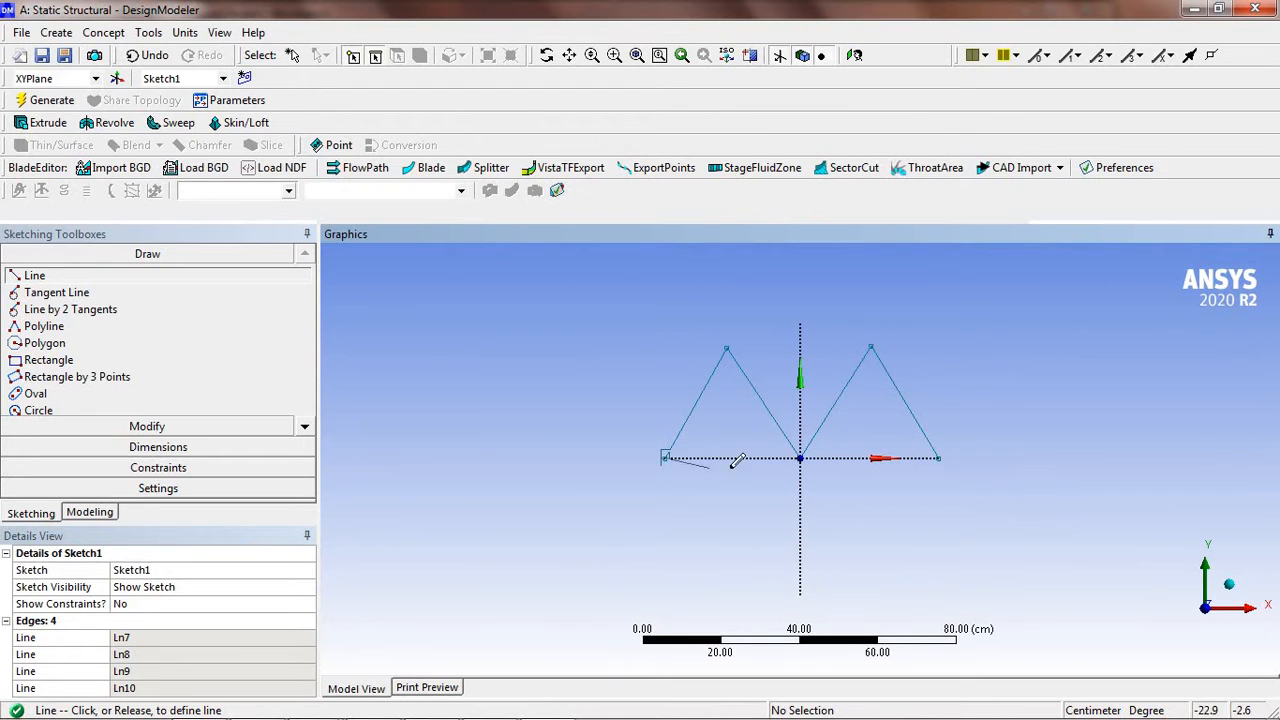
click(800, 458)
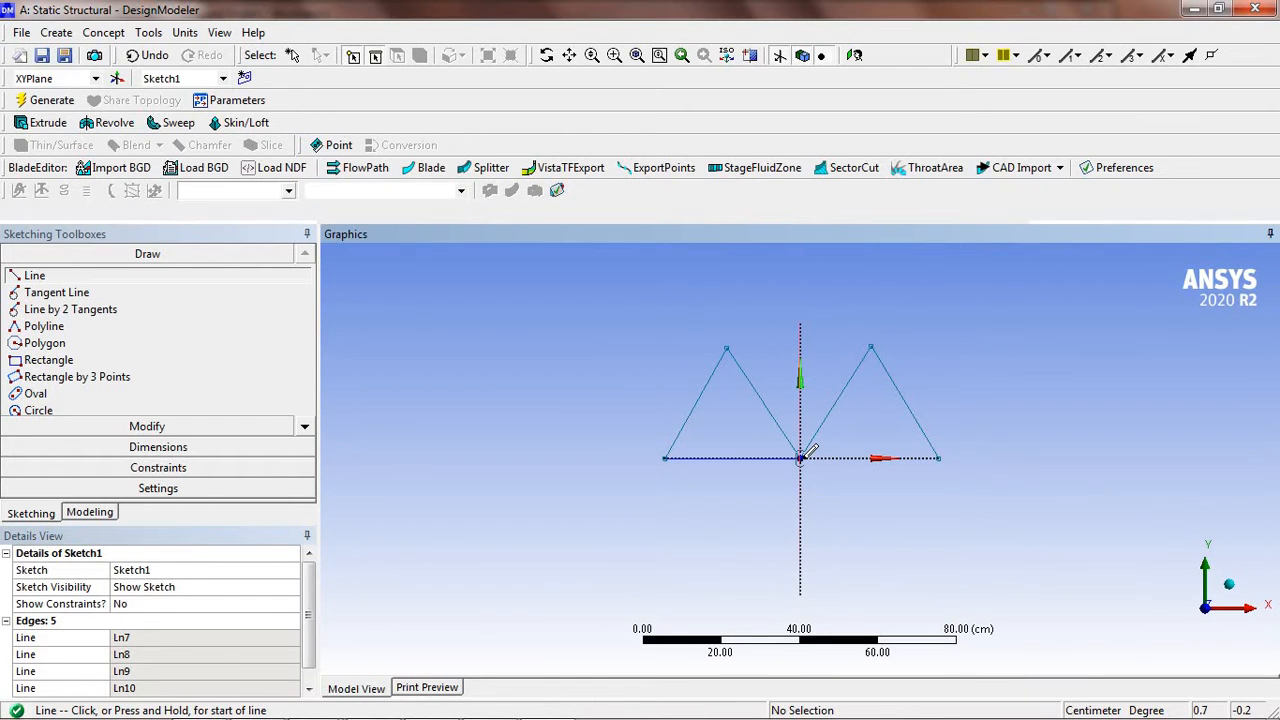
click(800, 458)
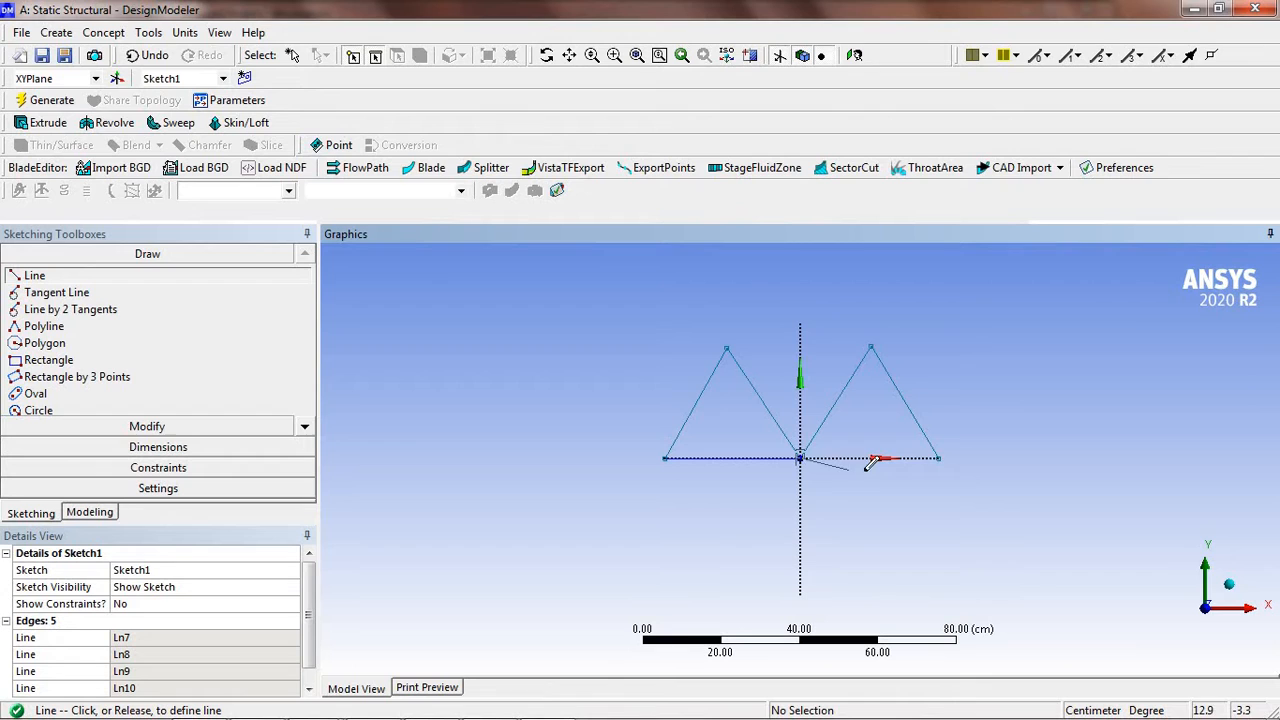
click(938, 457)
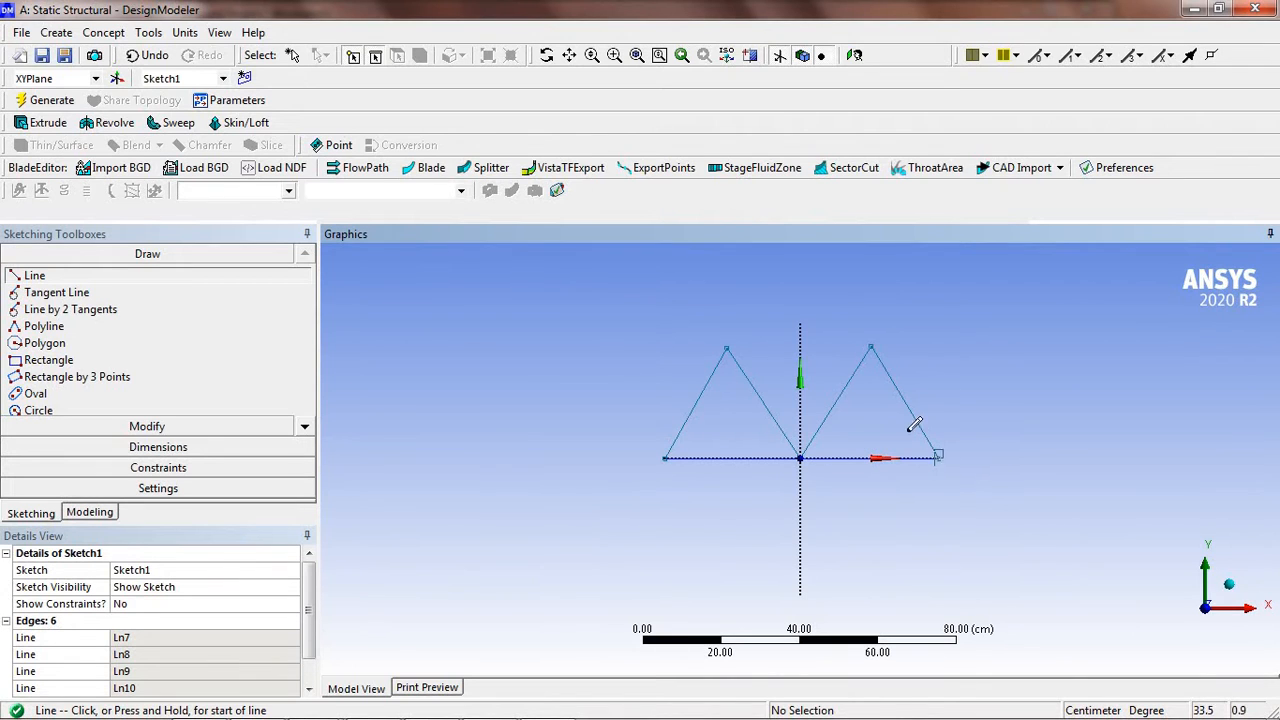
click(727, 345)
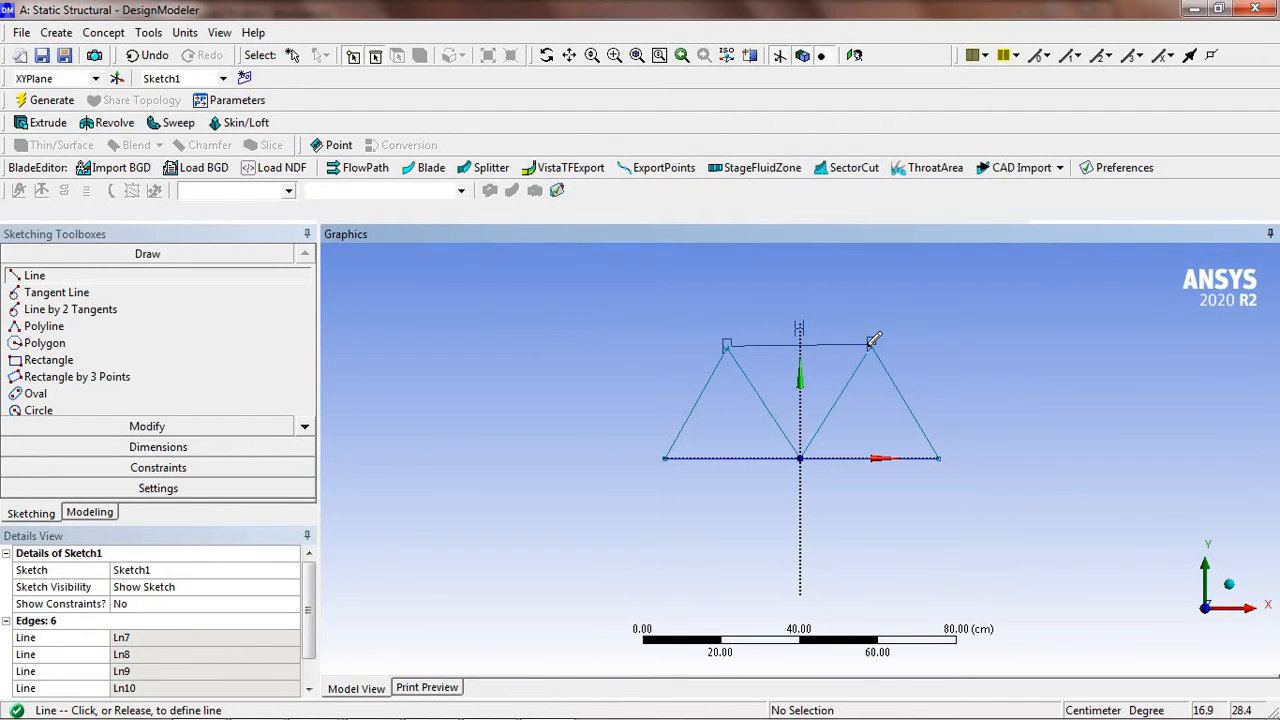
click(872, 347)
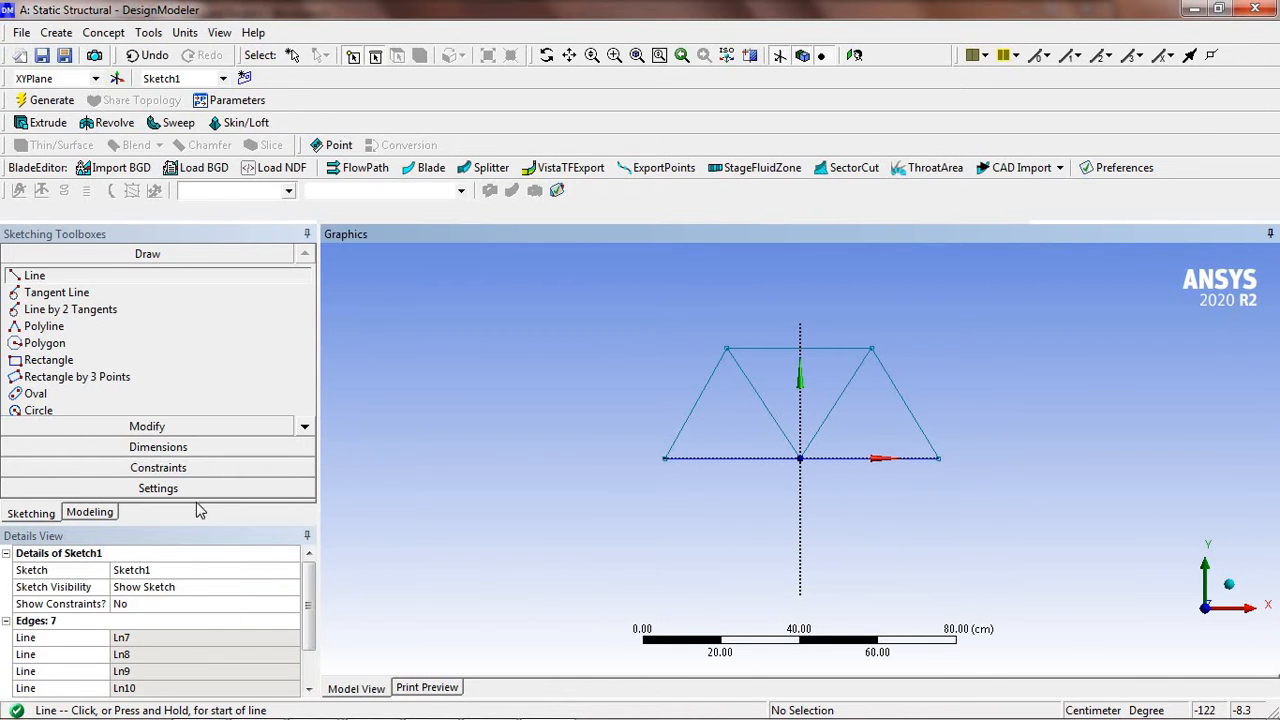
Dimension the base line on the negative X side of the origin and set its length to 35 cm
click(158, 447)
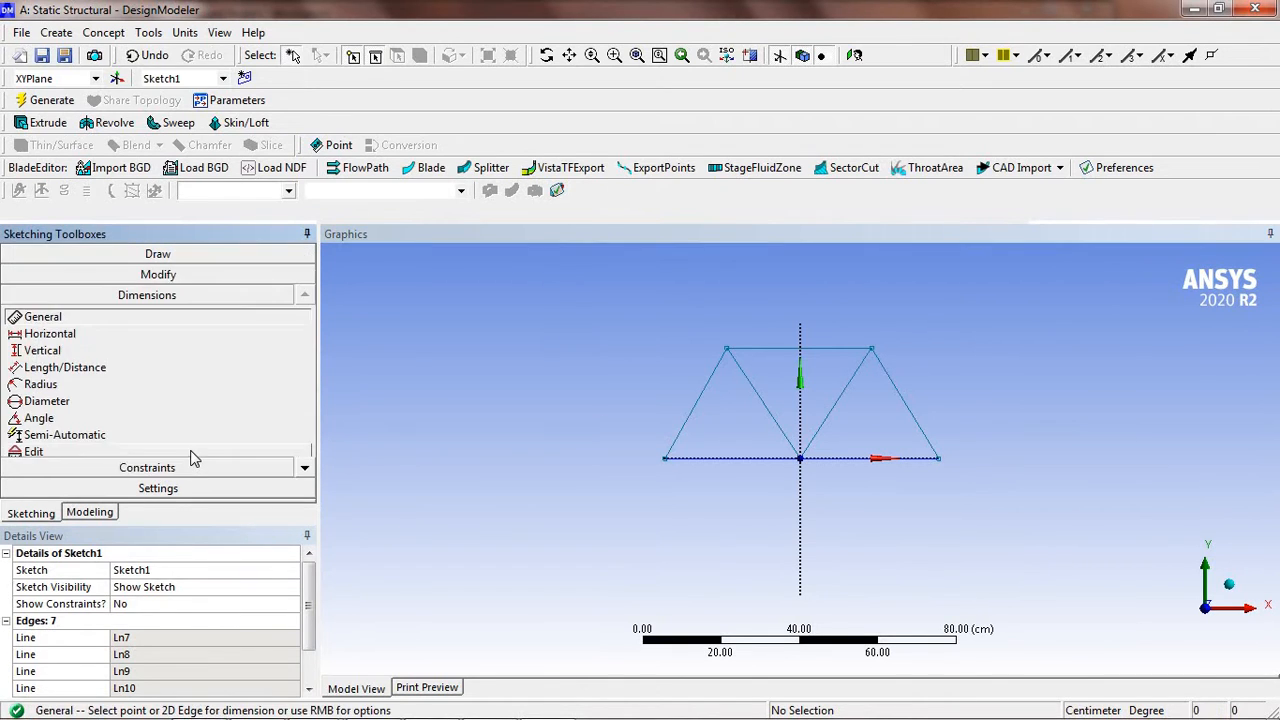
click(736, 466)
click(700, 479)
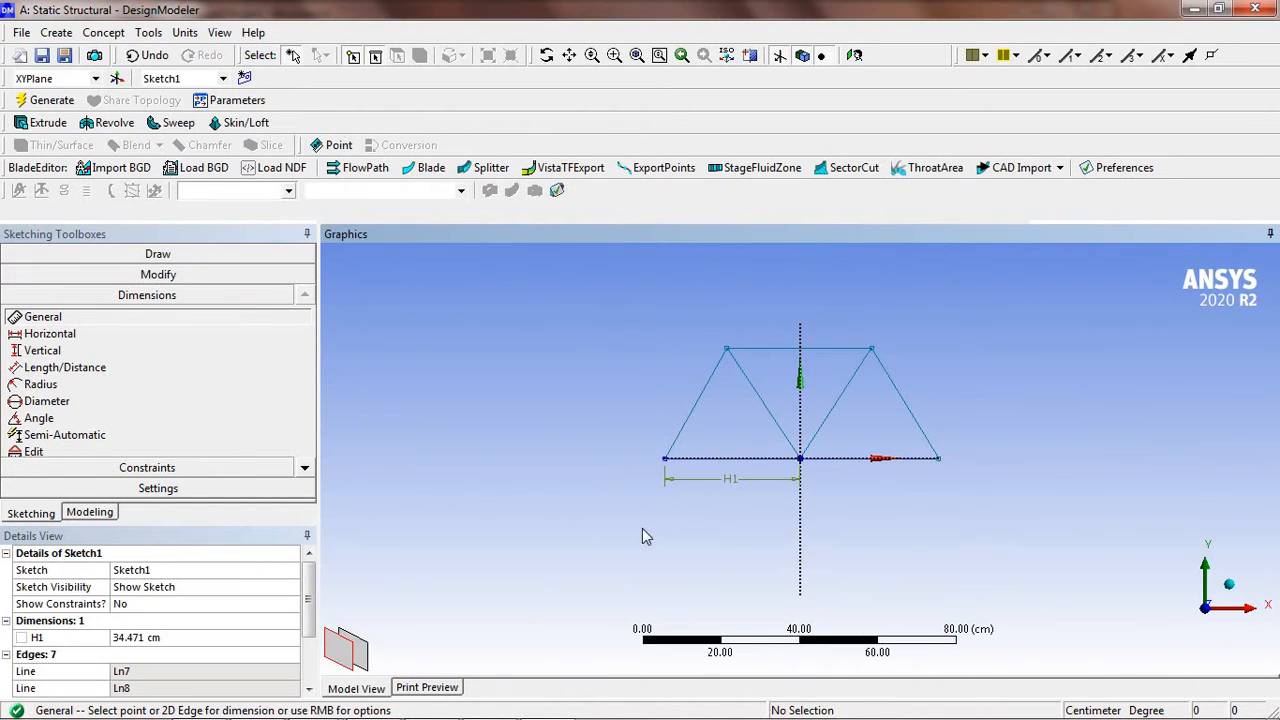
click(175, 637)
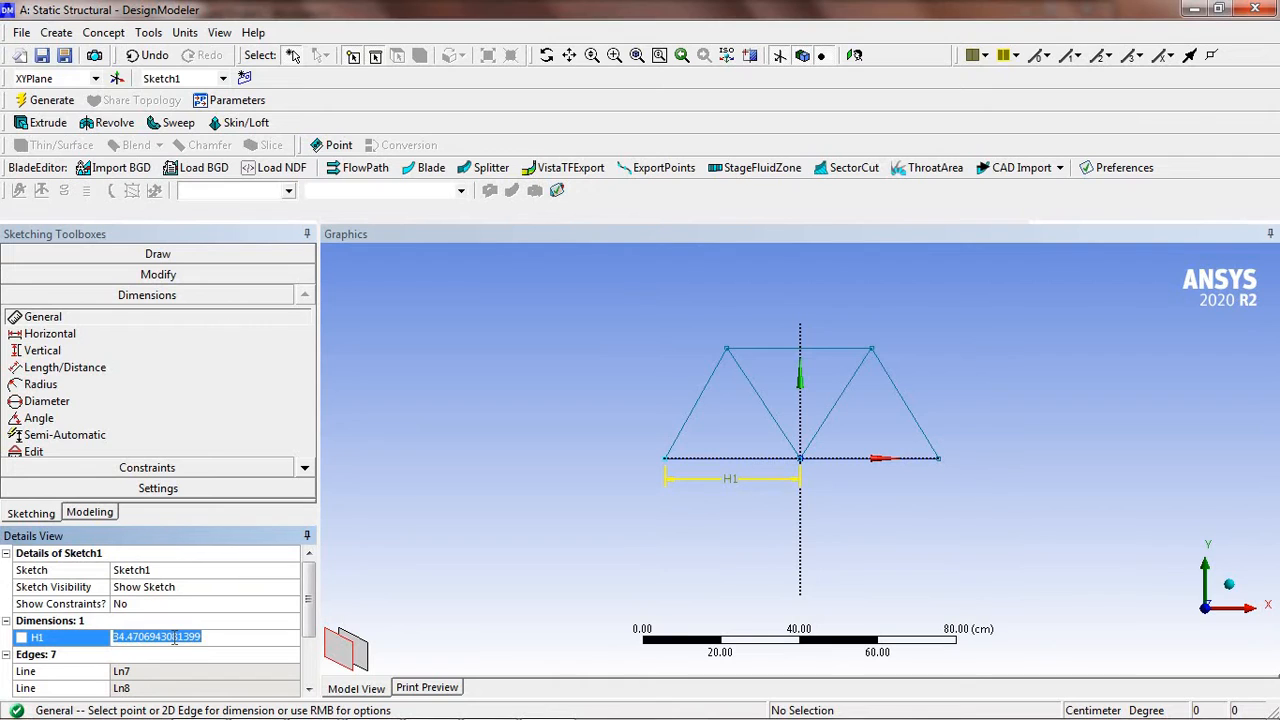
text(35)
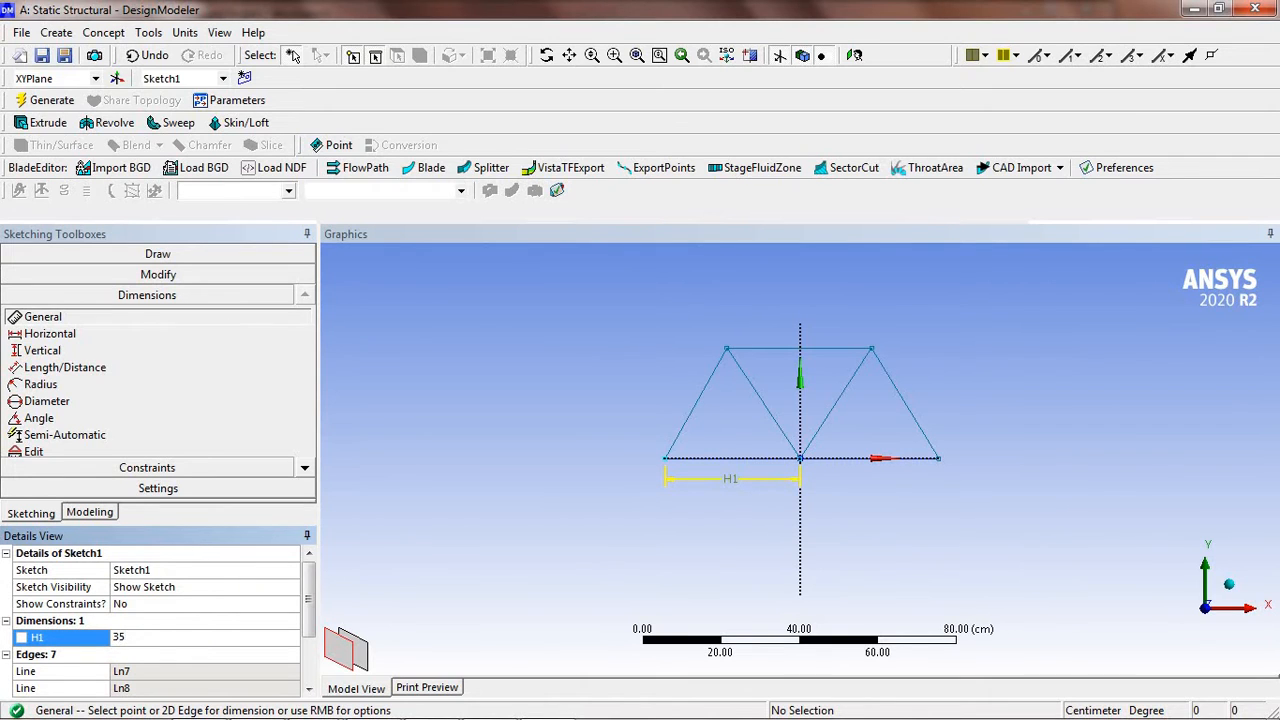
key(Return)
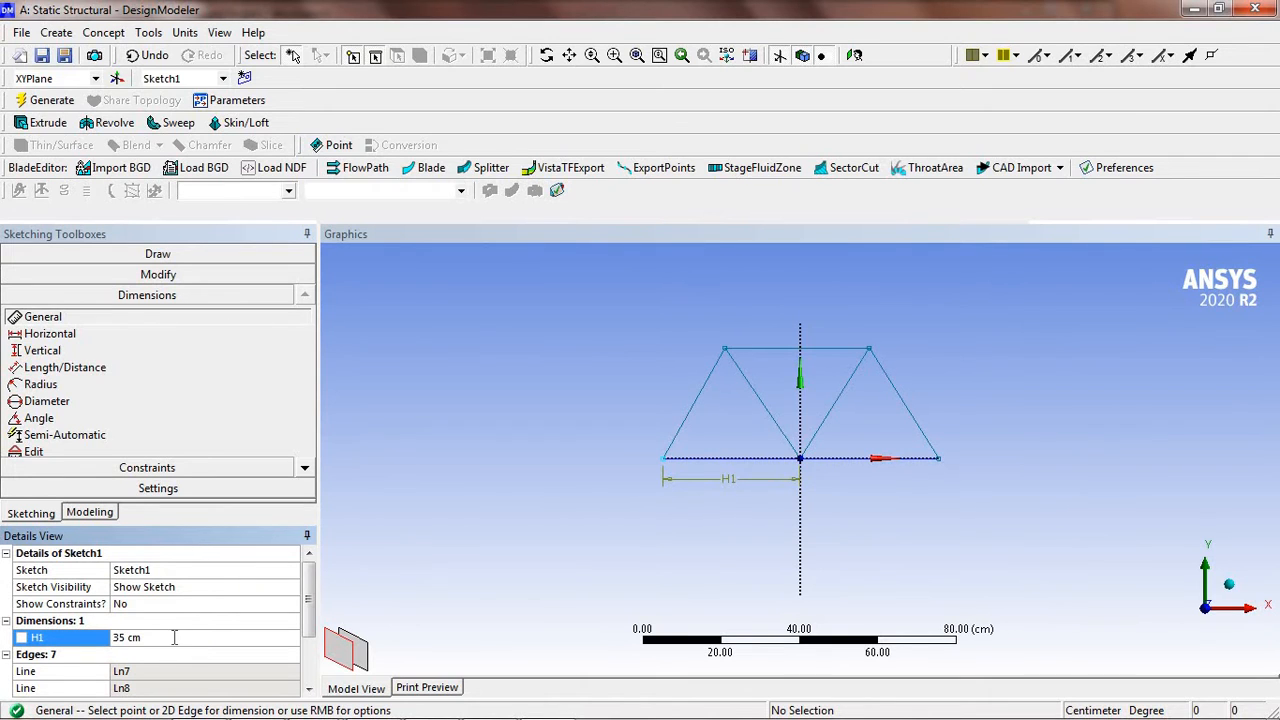
Dimension the base line on the positive X side of the origin and set its length to 35 cm
click(870, 462)
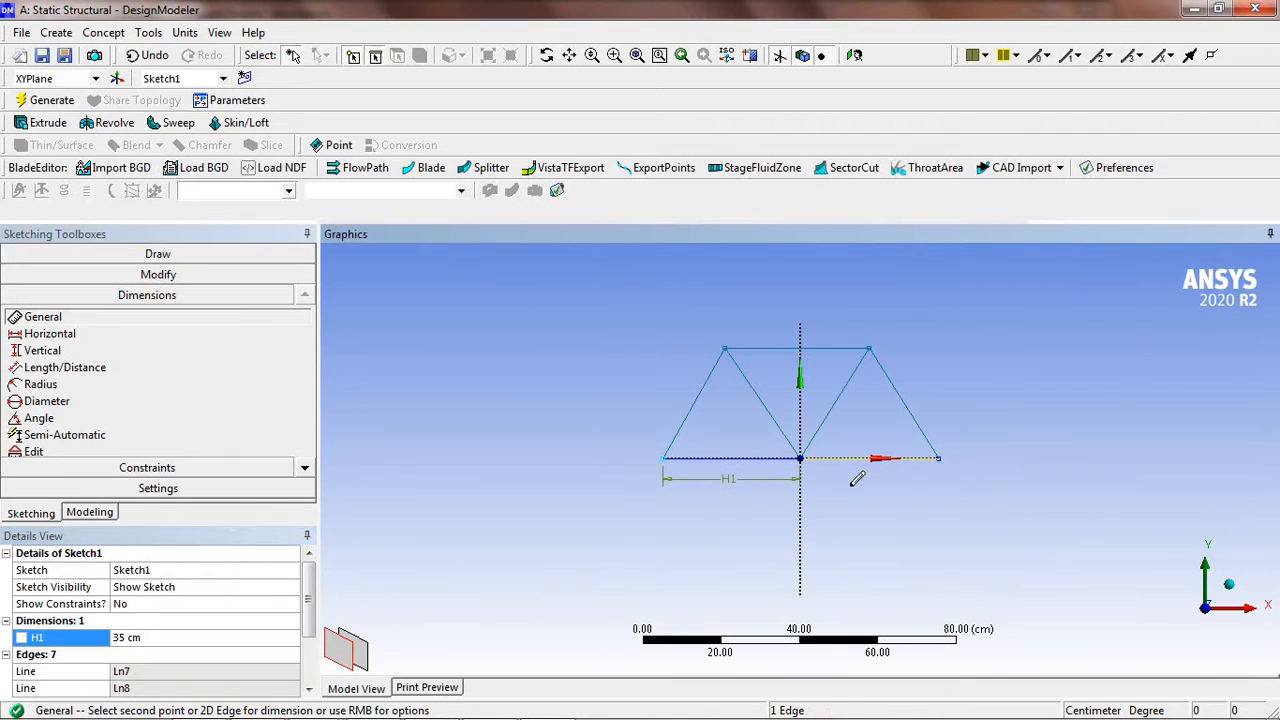
click(870, 488)
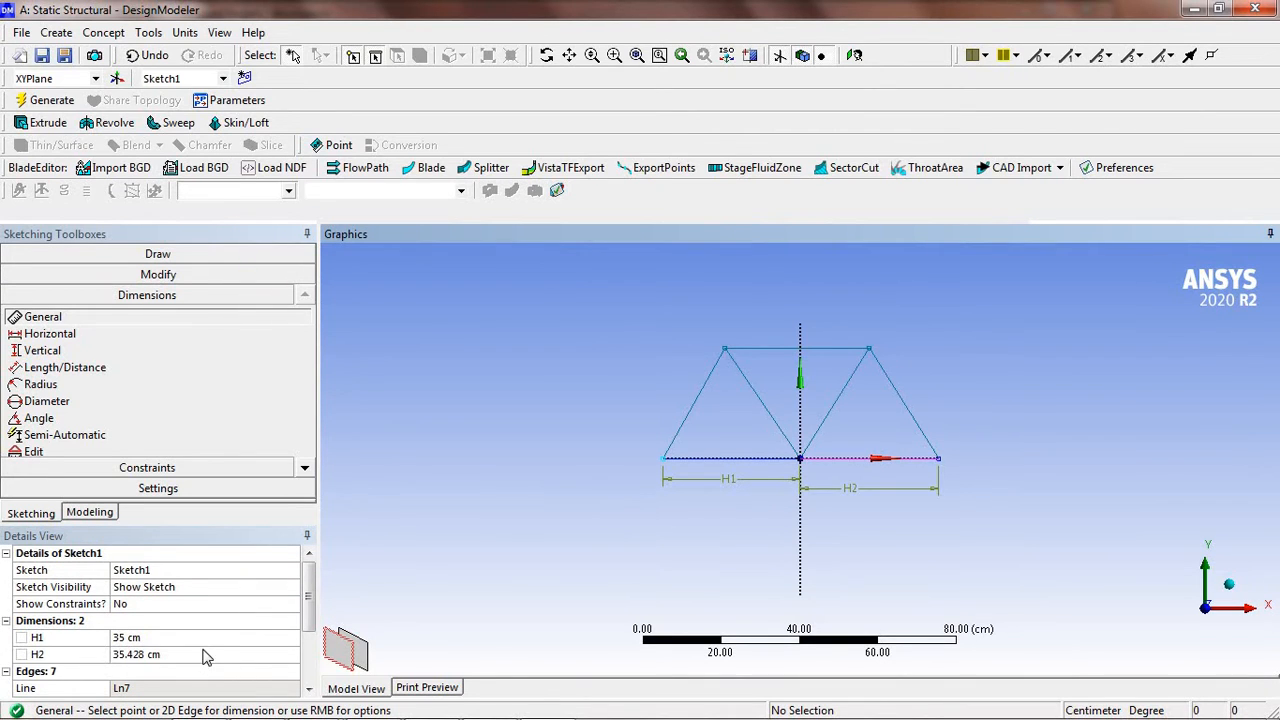
click(204, 652)
text(35)
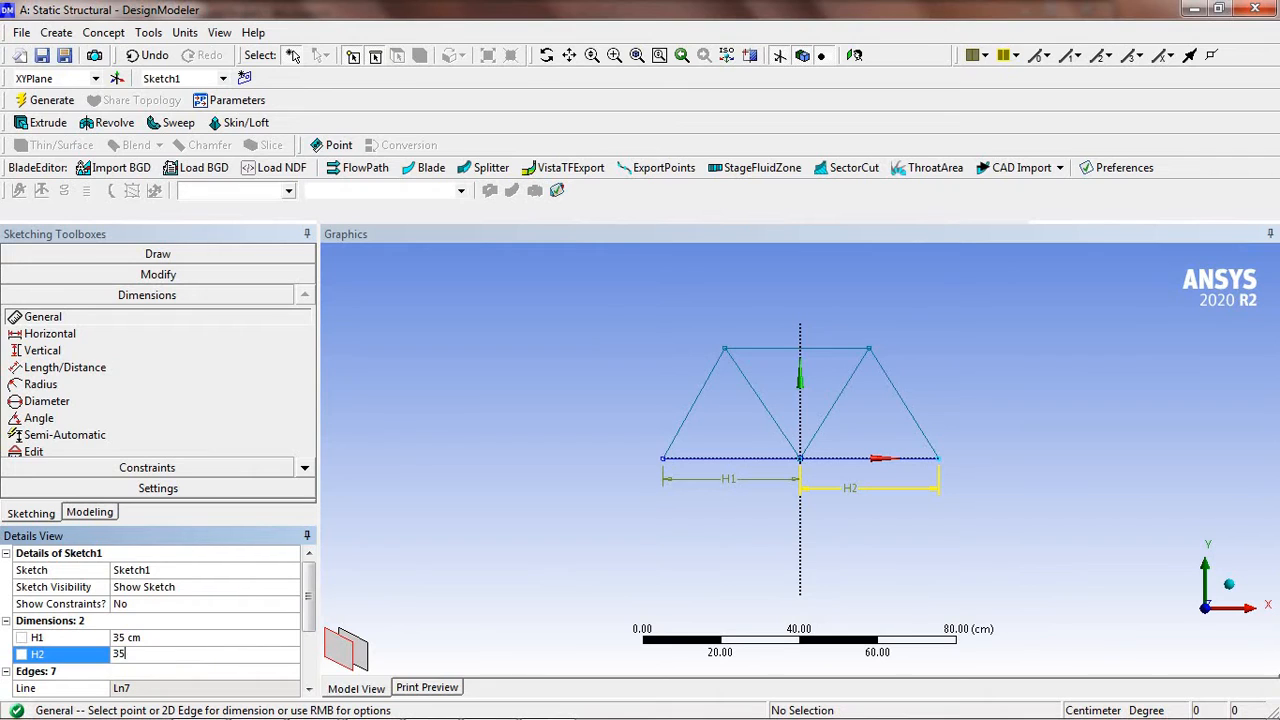
key(Return)
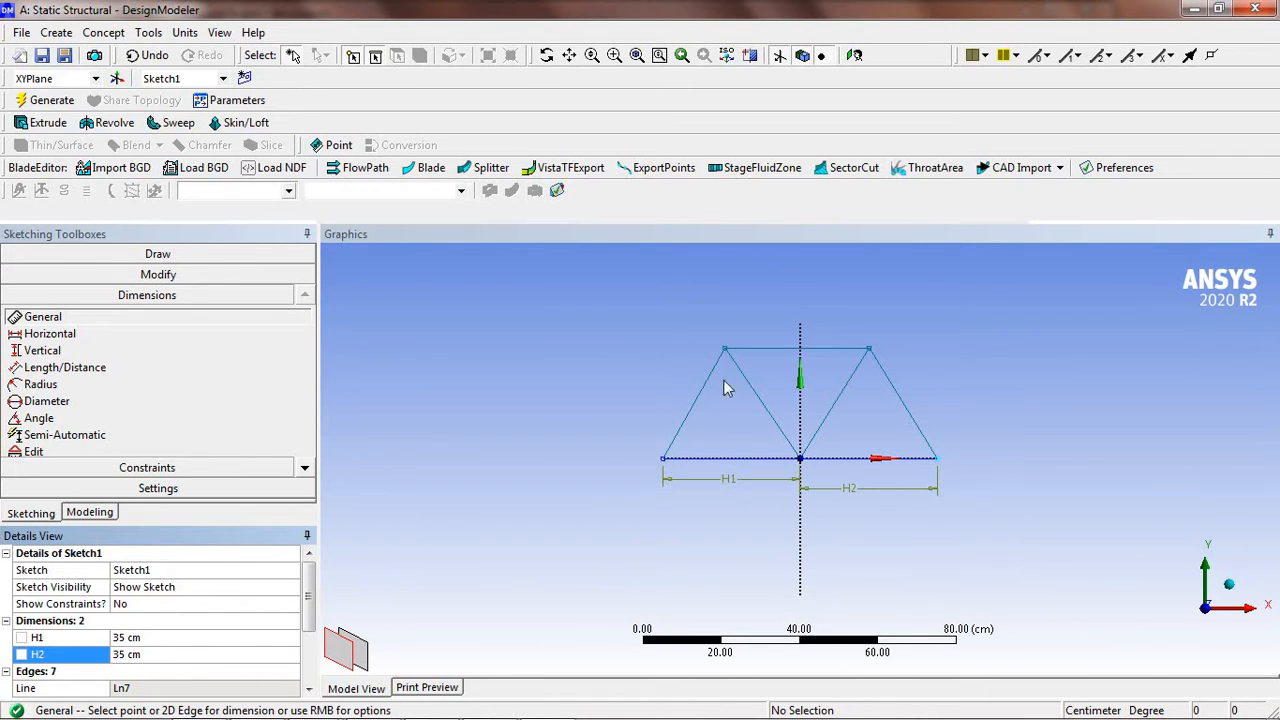
Add a horizontal dimension above the truss's top line and set its length to 35 cm
click(782, 350)
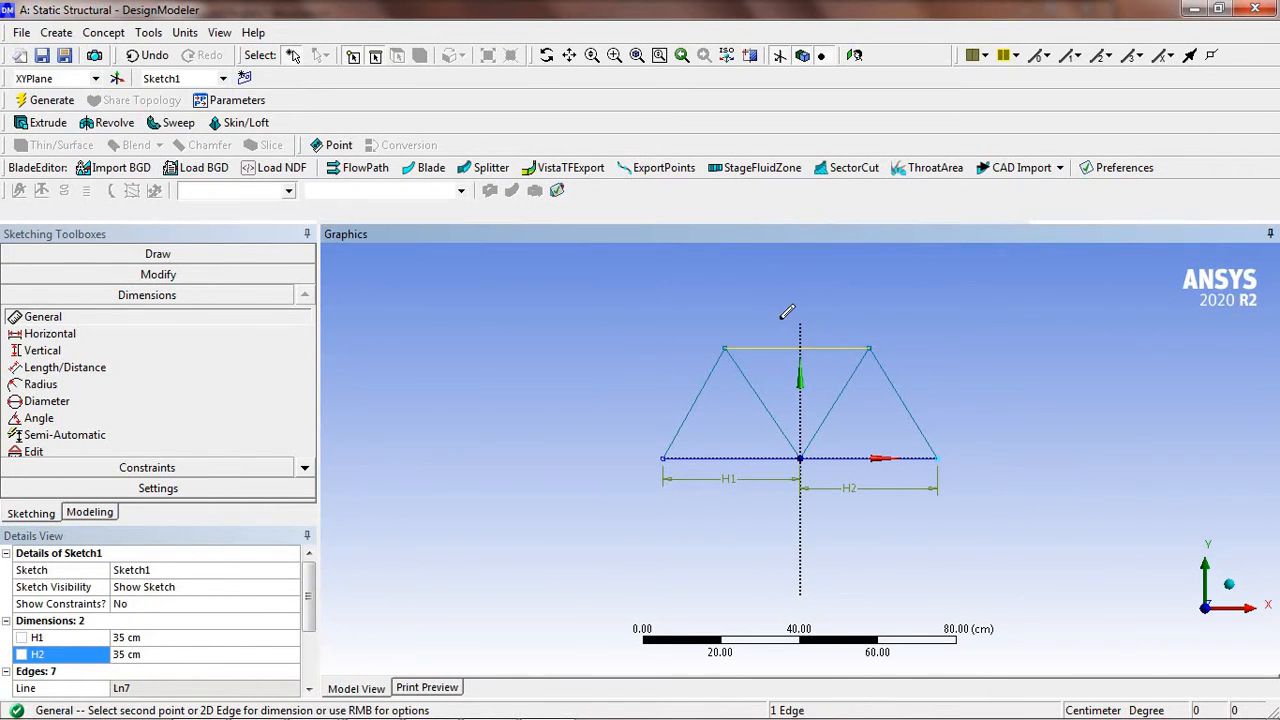
click(784, 318)
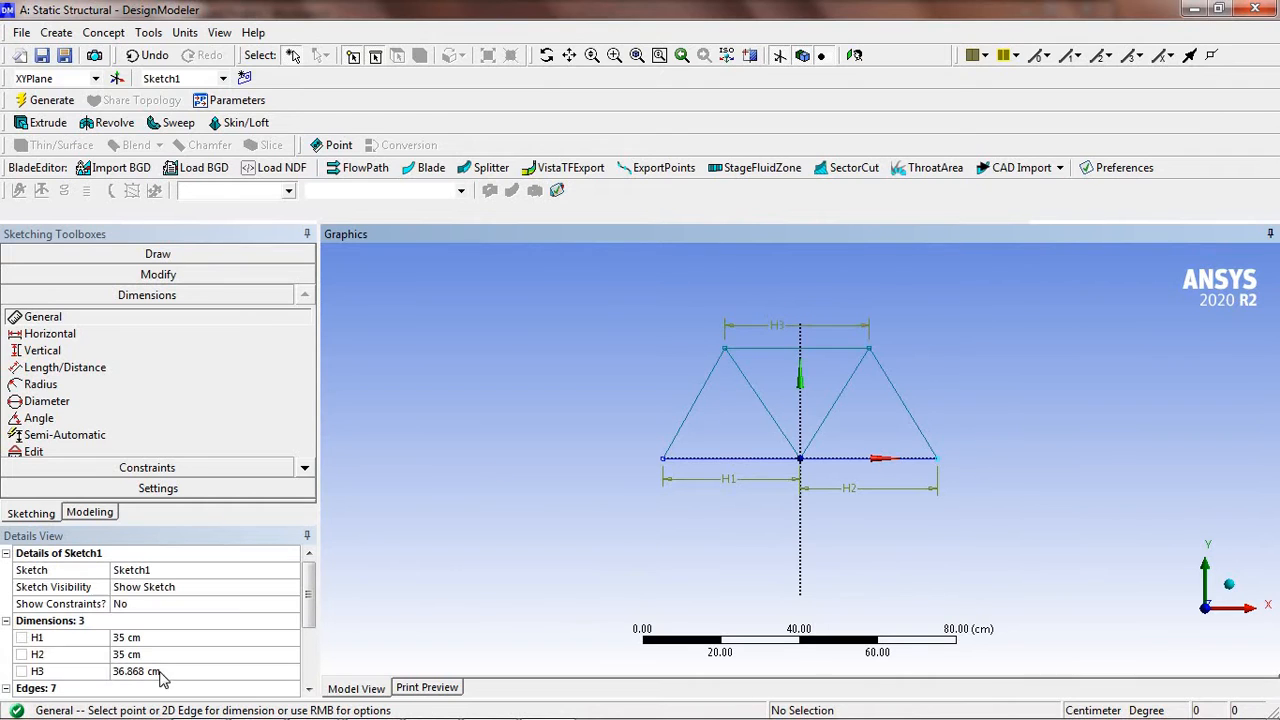
click(168, 671)
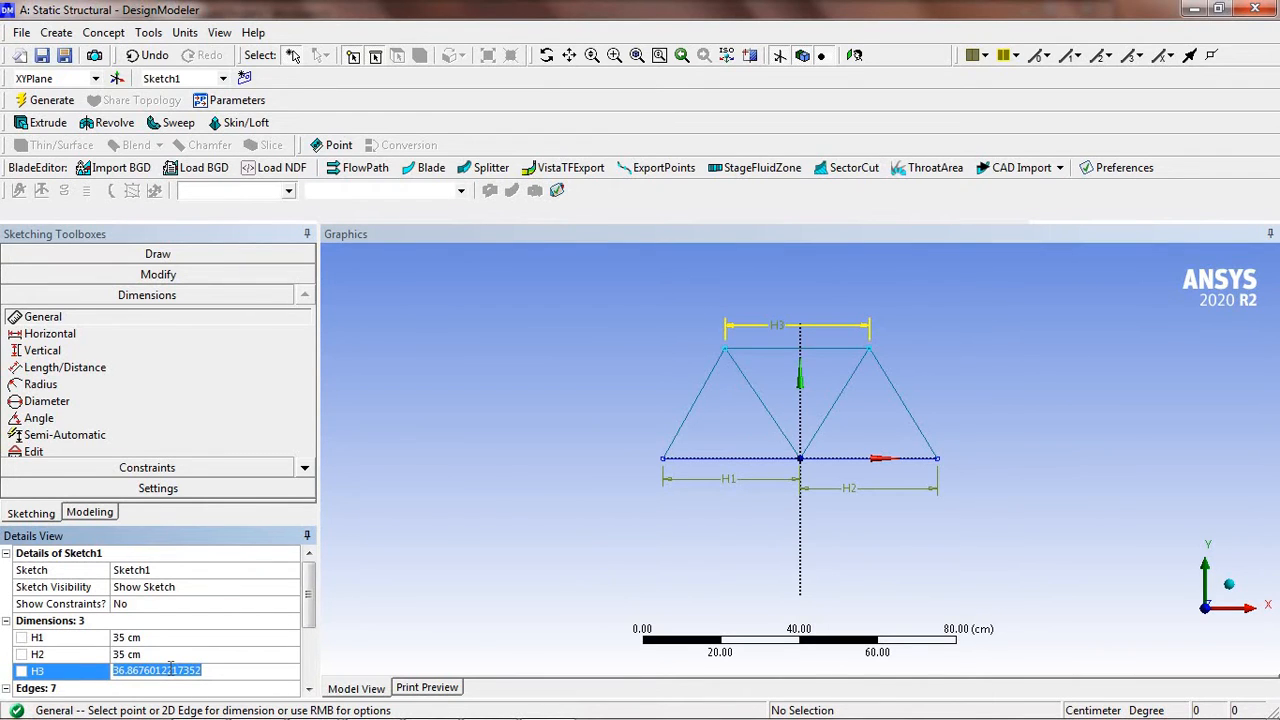
text(35)
key(Return)
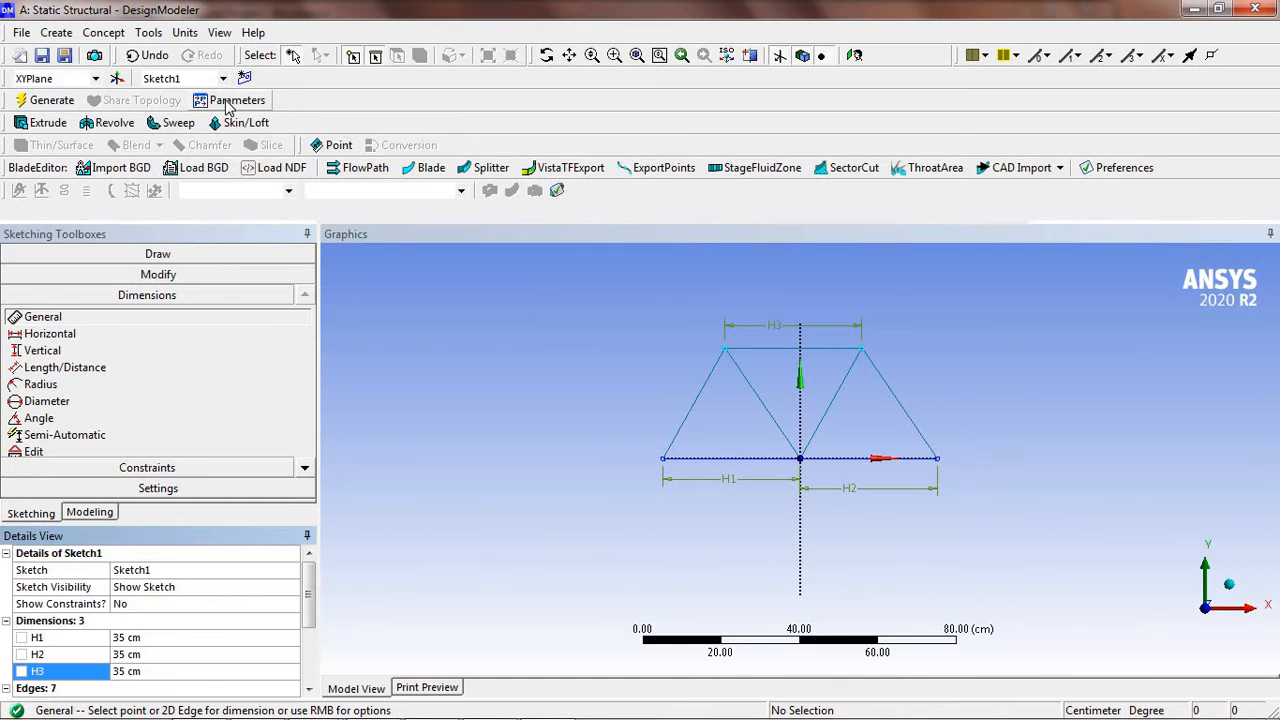
Create a line body from the dimensioned truss sketch with Lines From Sketches and generate it
click(104, 33)
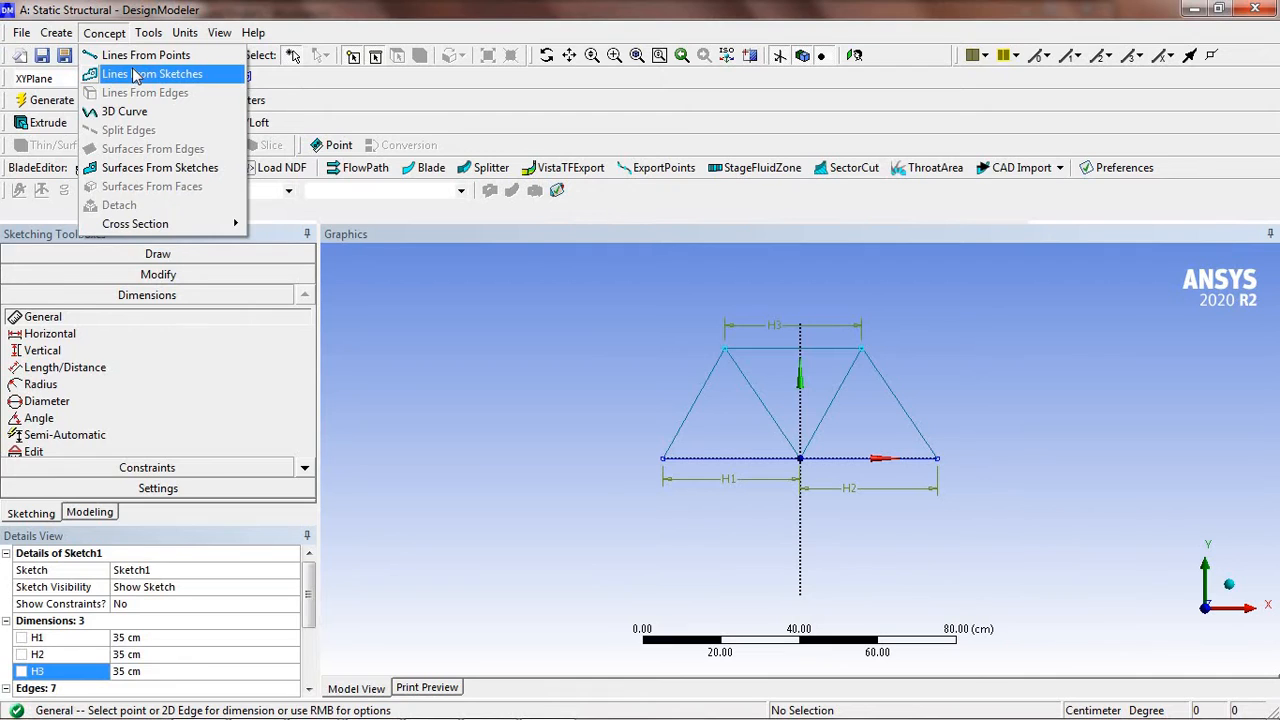
click(135, 76)
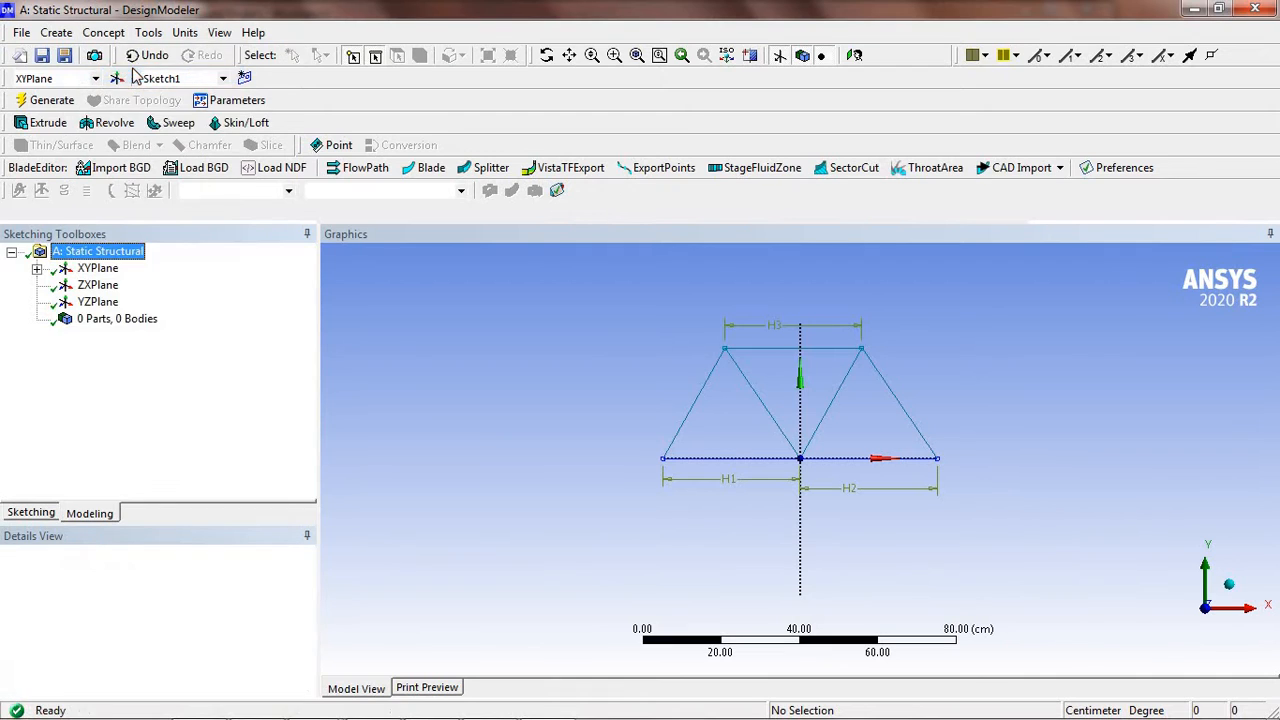
click(706, 391)
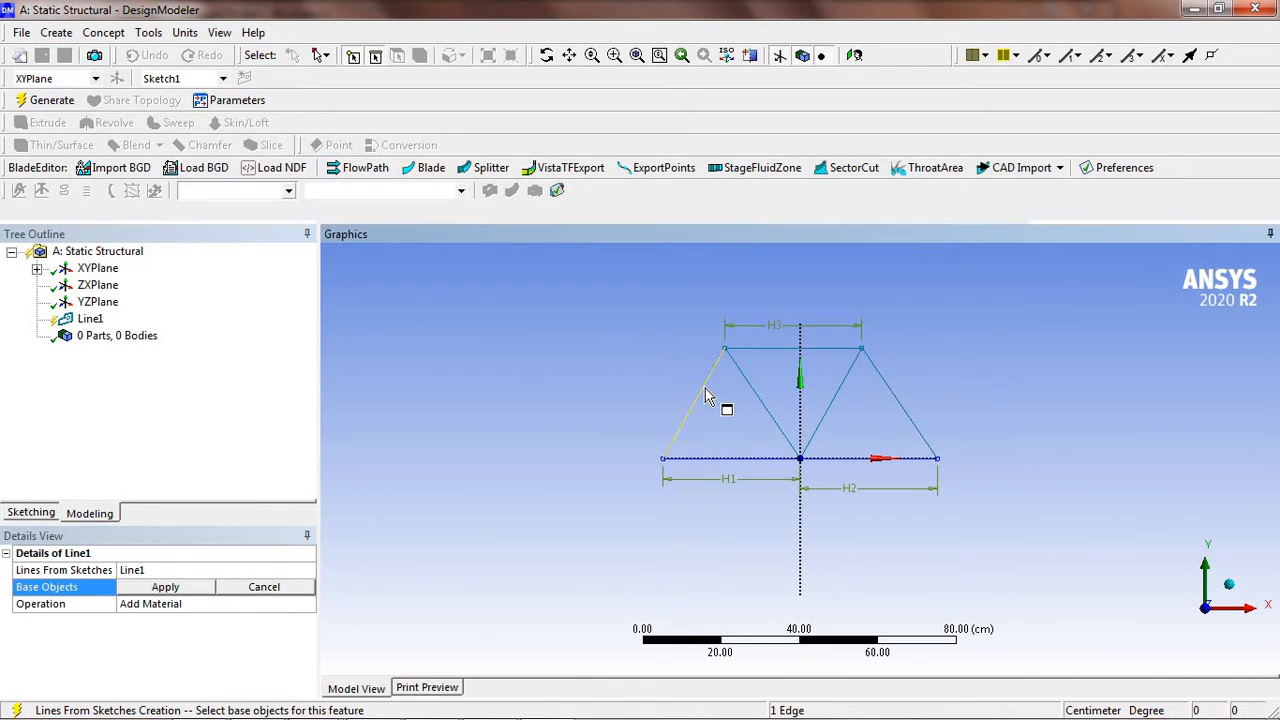
click(165, 588)
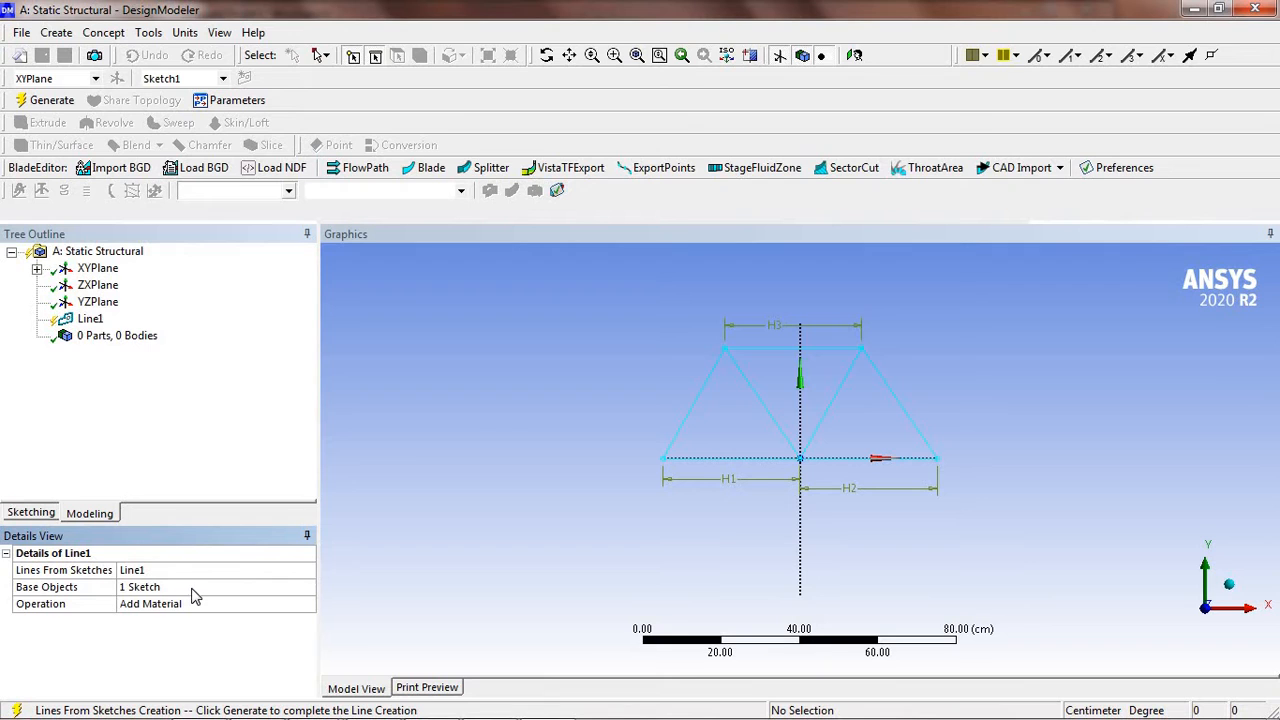
click(50, 102)
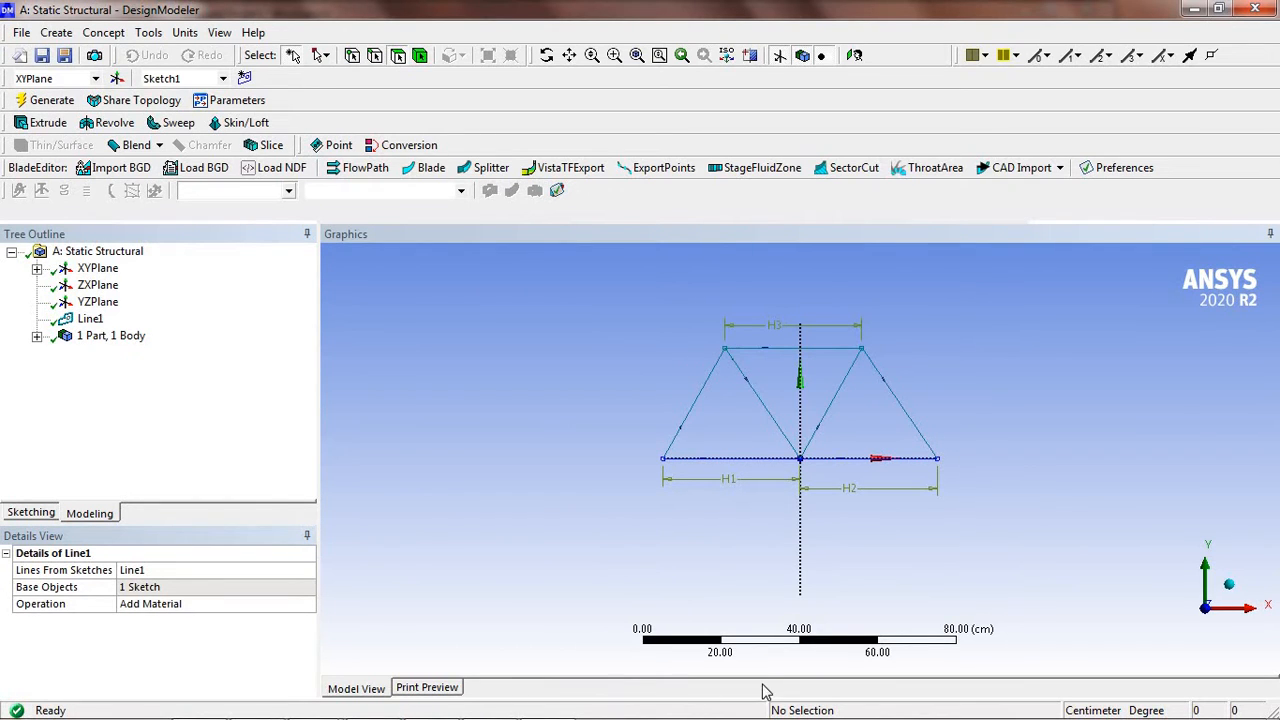
Start a Translate body transformation and assign the truss line body as the body to move
click(636, 55)
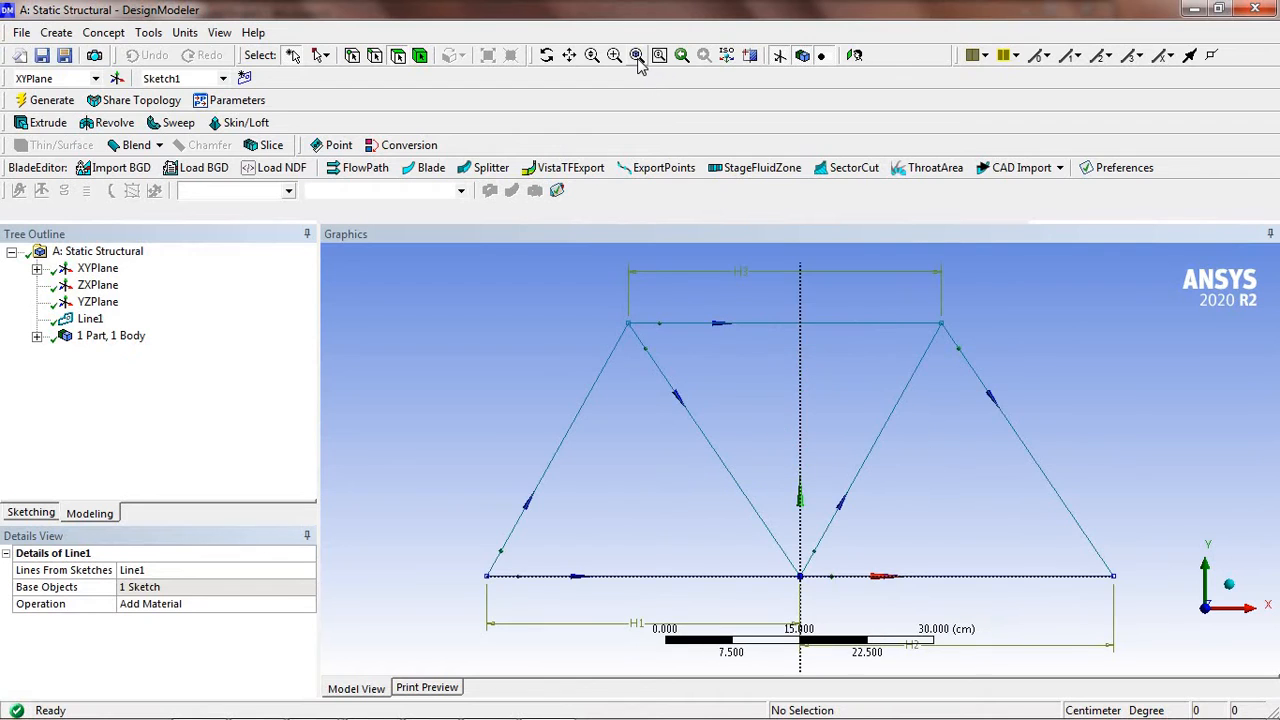
click(1229, 585)
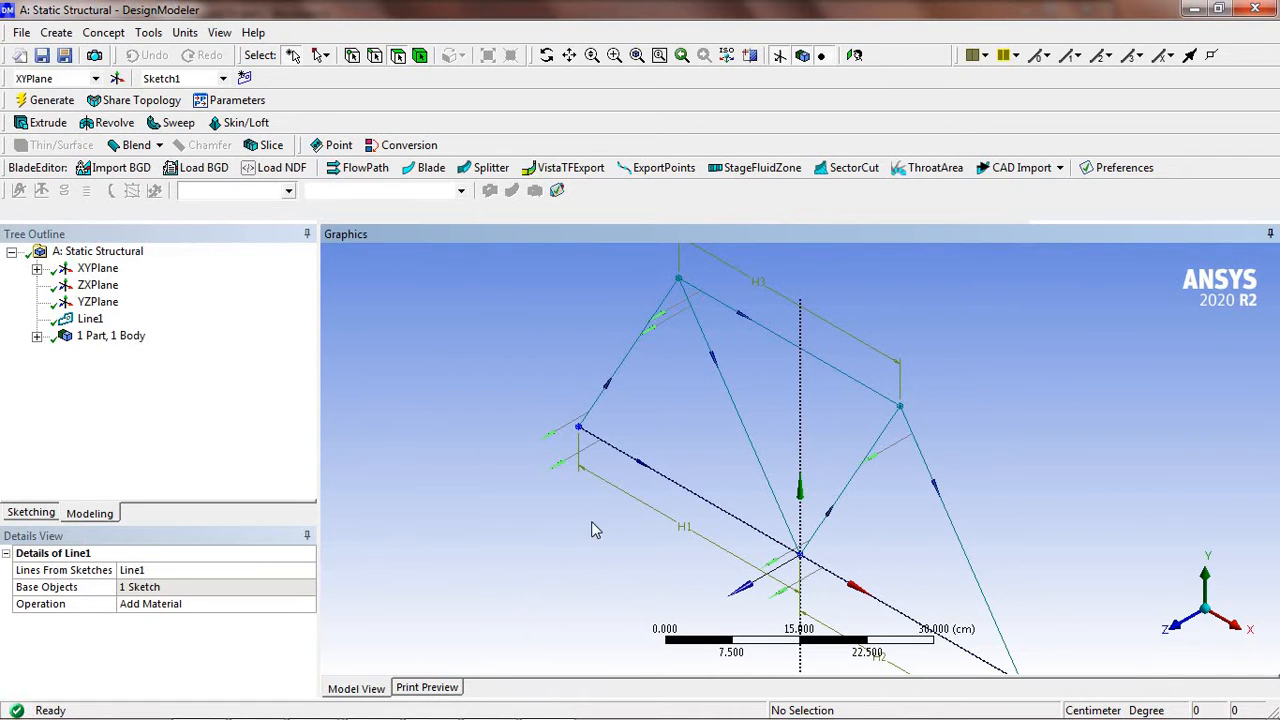
click(66, 36)
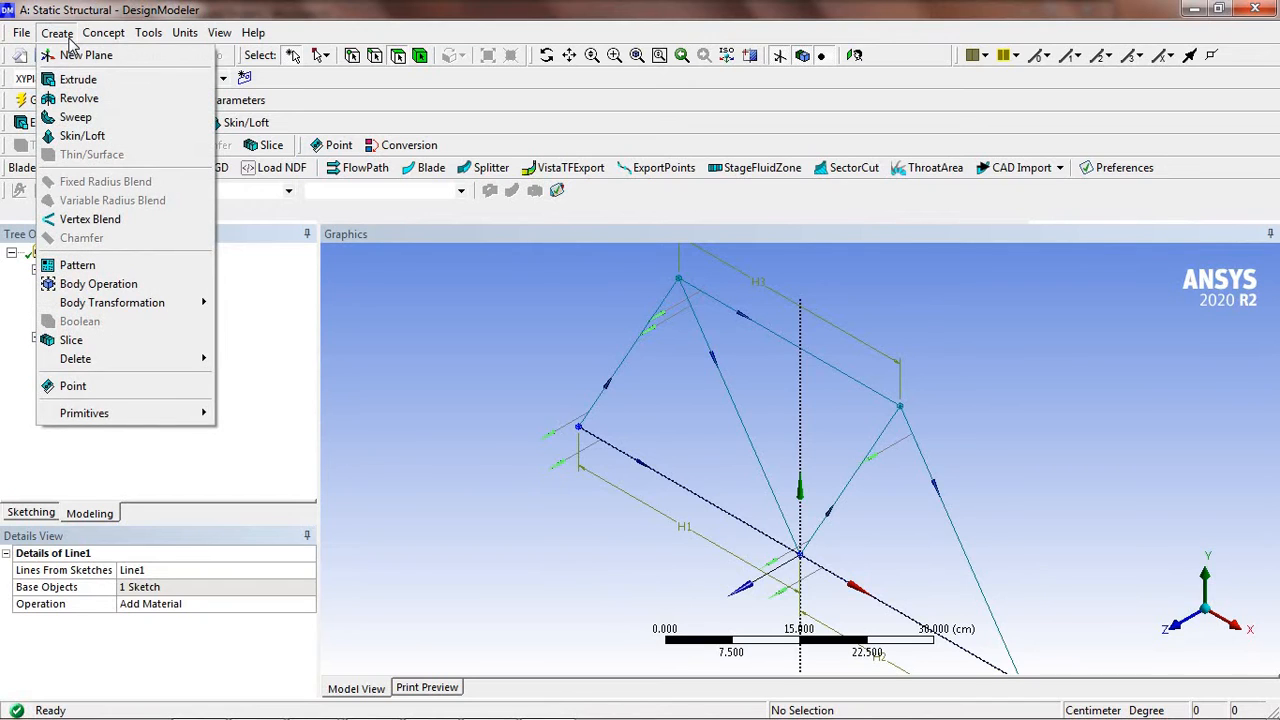
mouse_move(113, 304)
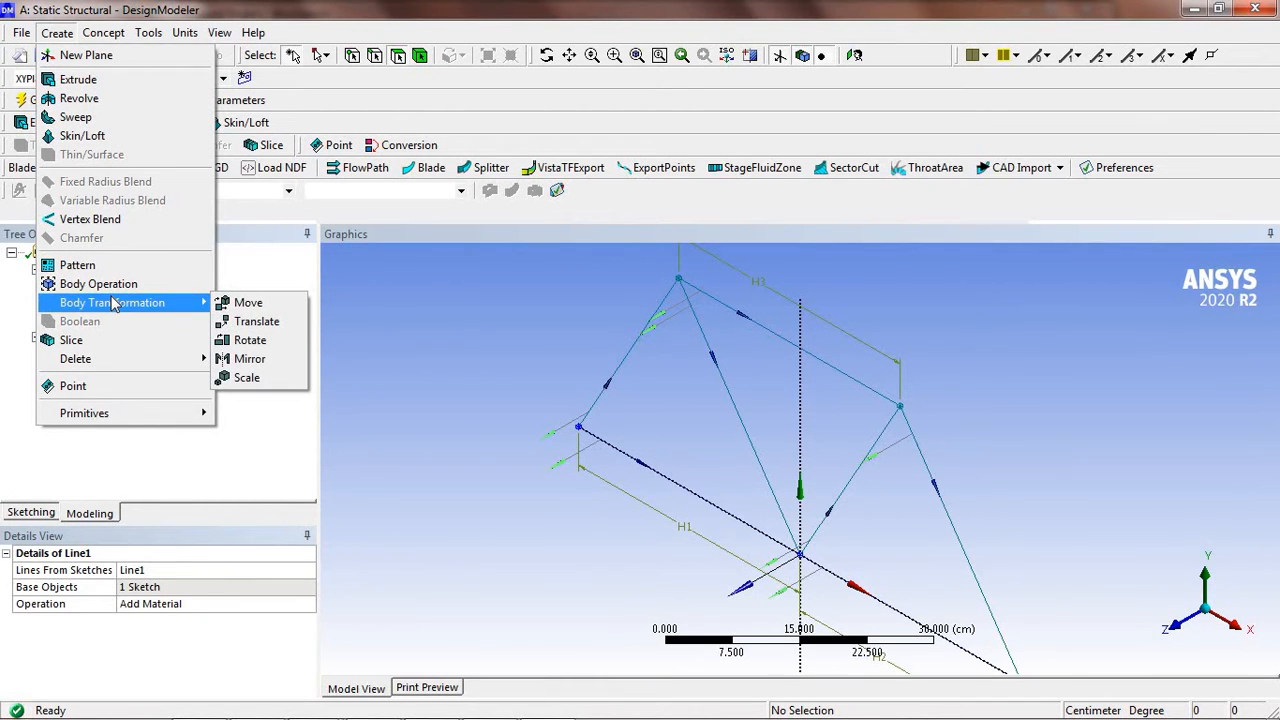
click(257, 323)
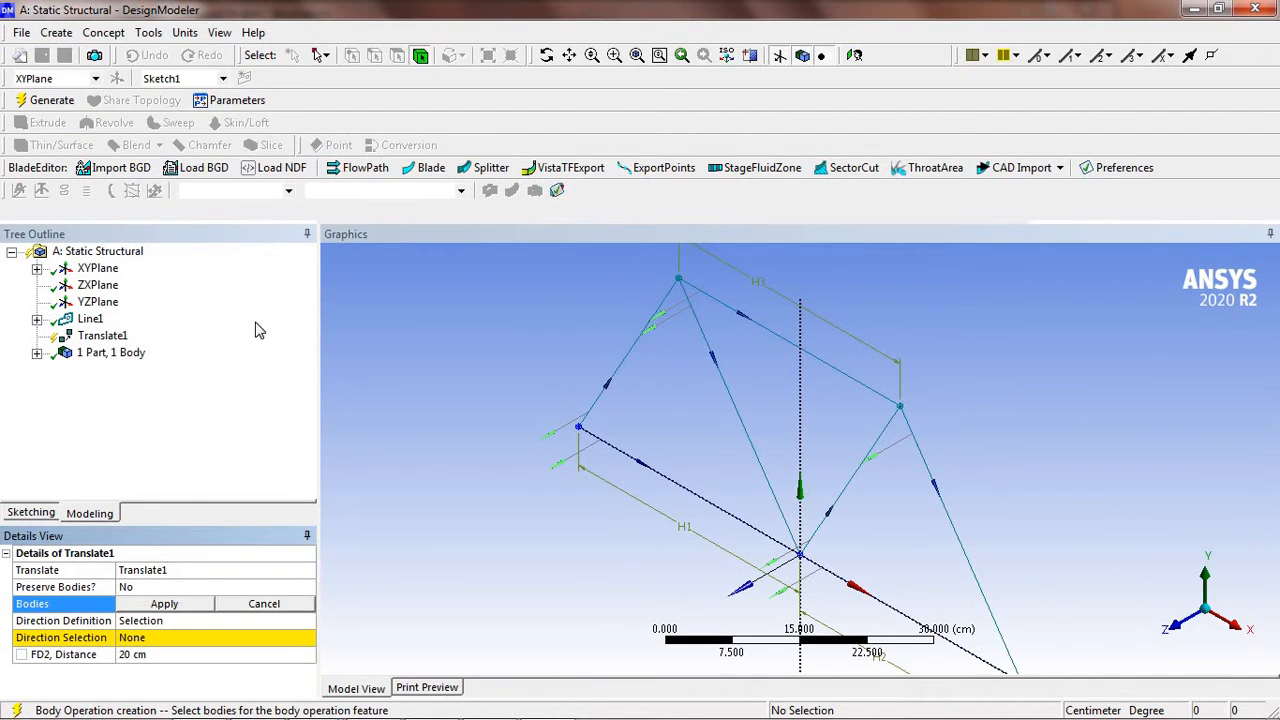
click(620, 377)
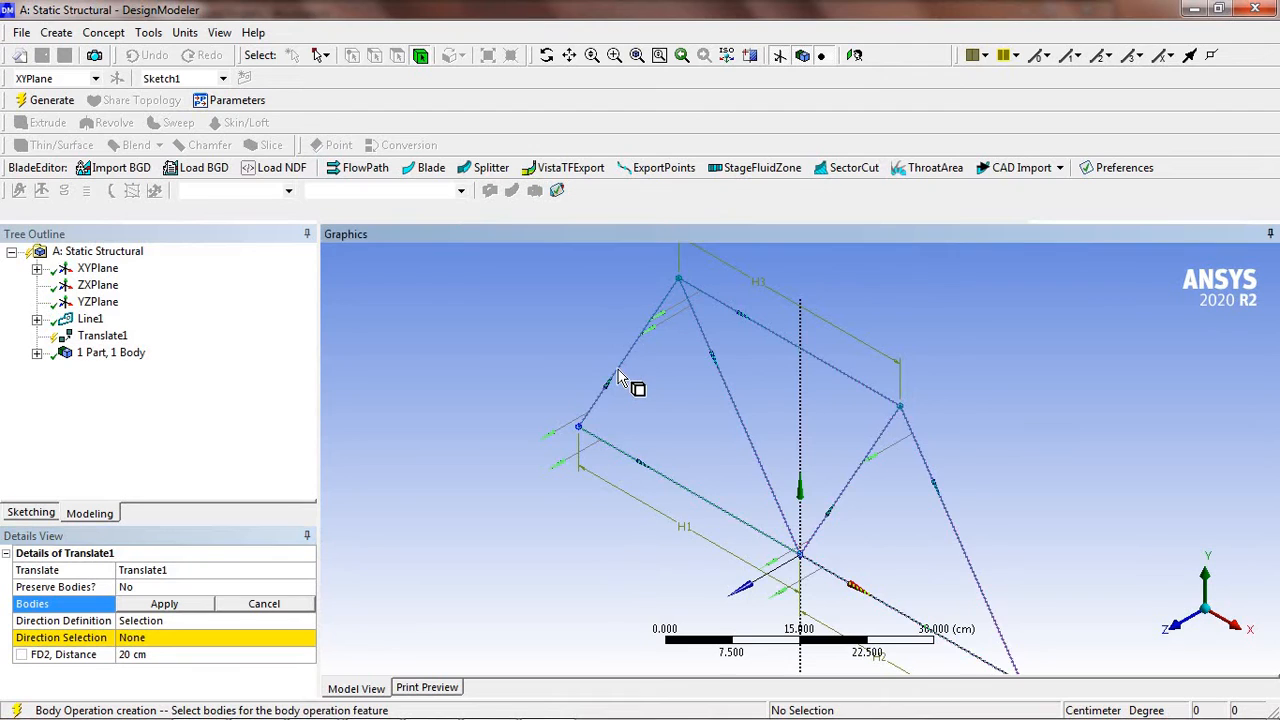
click(189, 606)
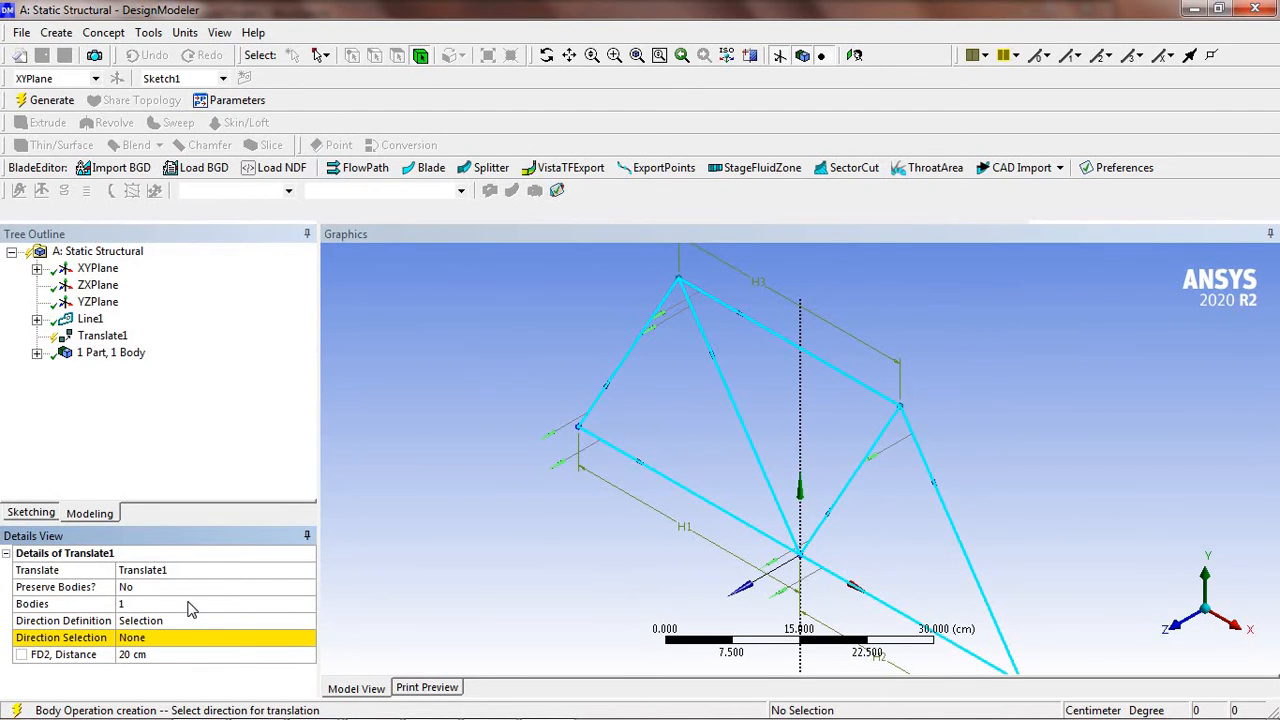
Define the translation direction by Coordinates with a Z offset of 35 cm and generate the translation
click(239, 621)
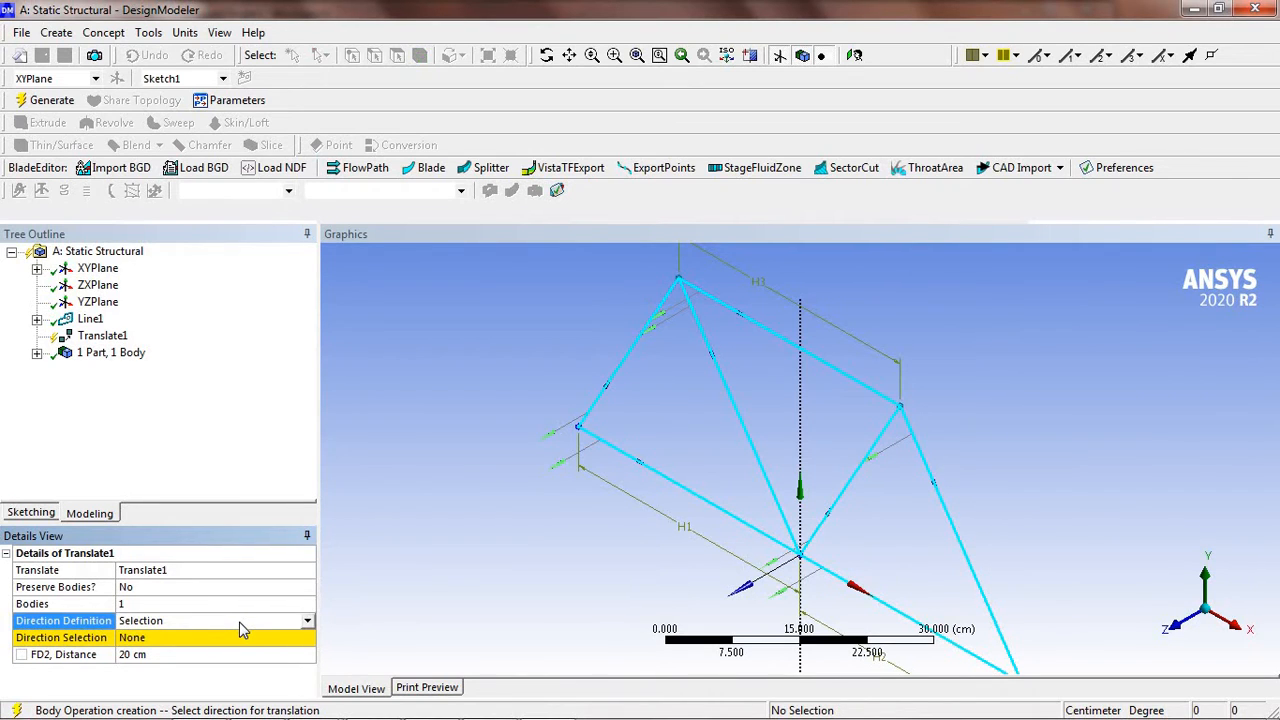
click(308, 621)
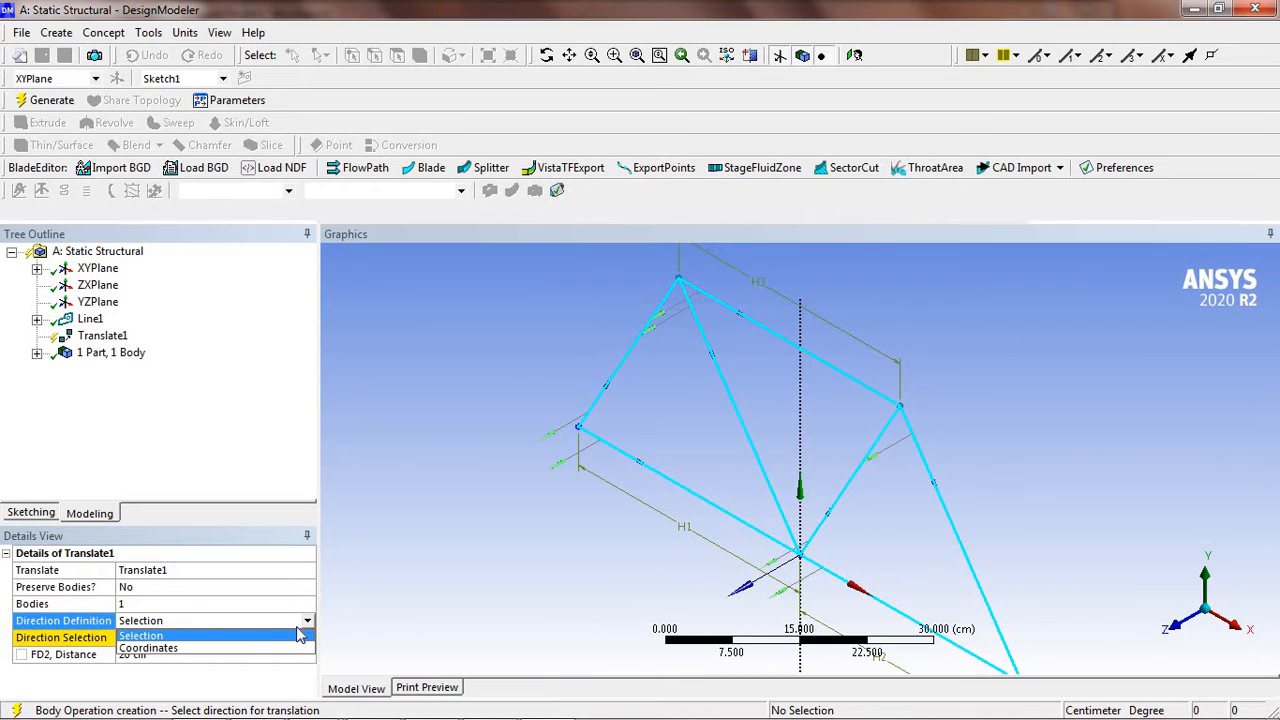
click(270, 653)
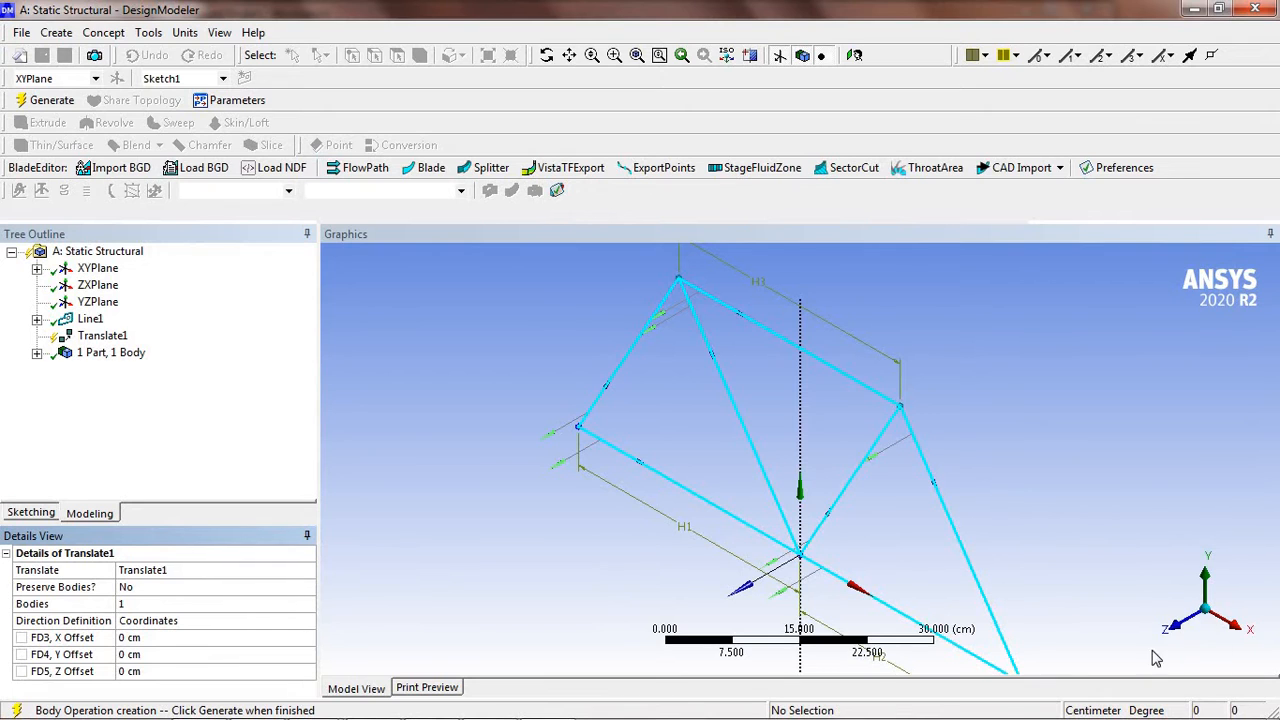
click(154, 671)
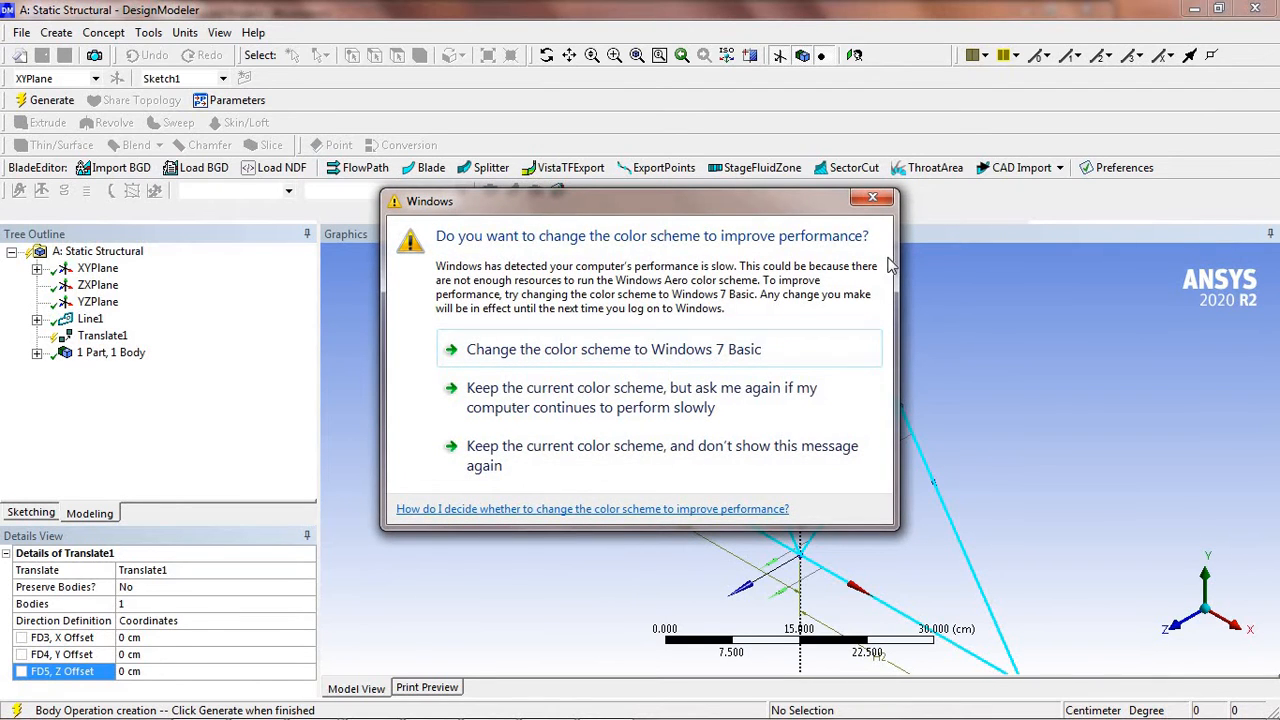
click(872, 197)
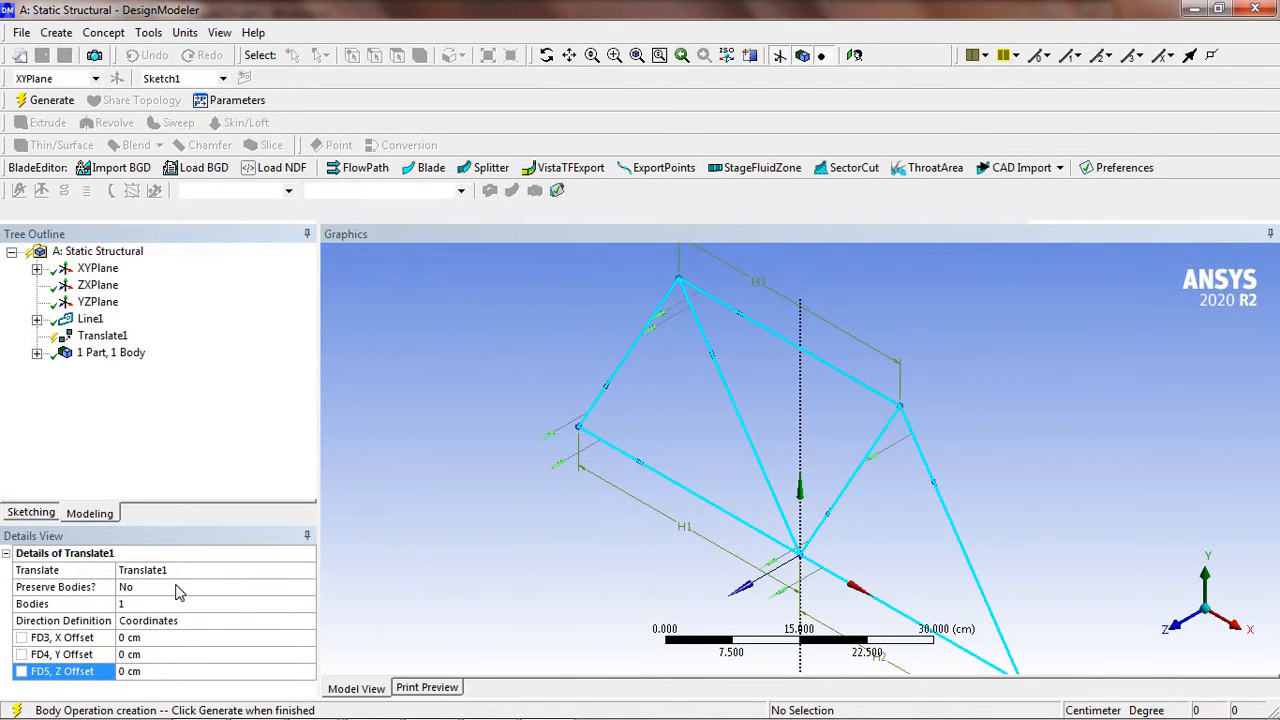
click(167, 674)
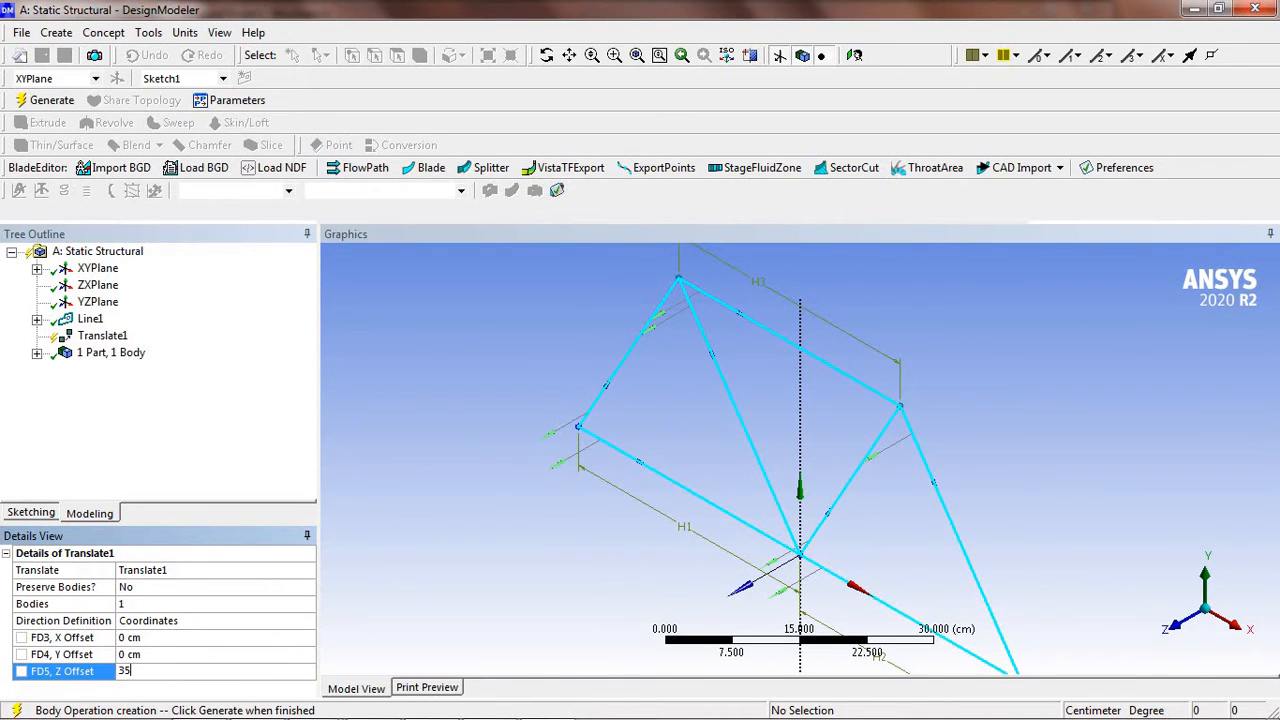
key(Return)
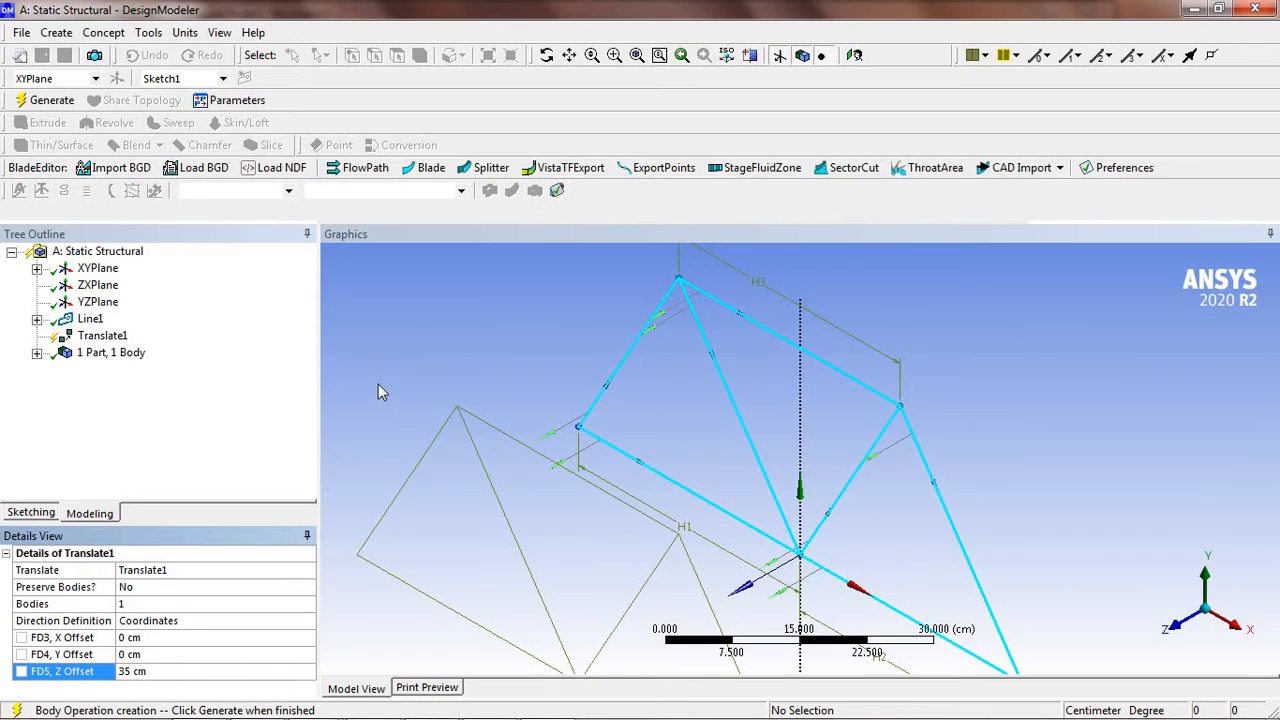
click(52, 102)
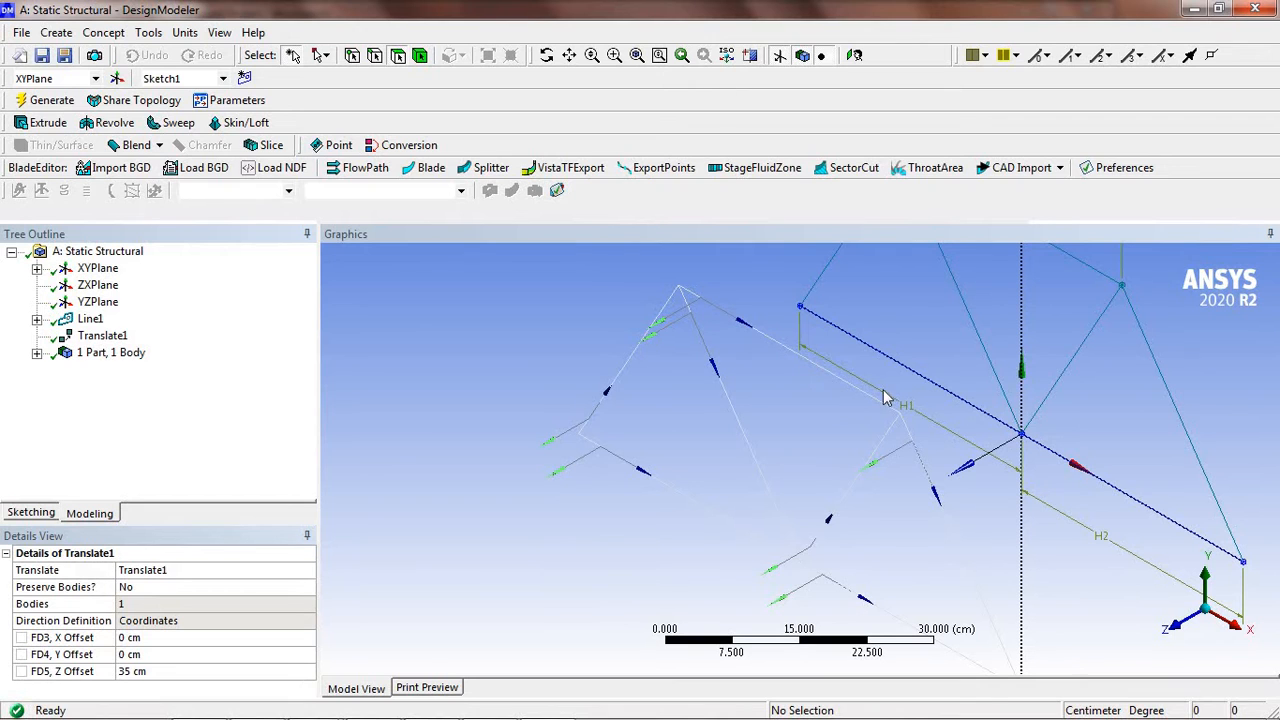
Create a second line body from the original XY-plane truss sketch with Lines From Sketches and generate it
click(569, 55)
drag(662, 347, 512, 385)
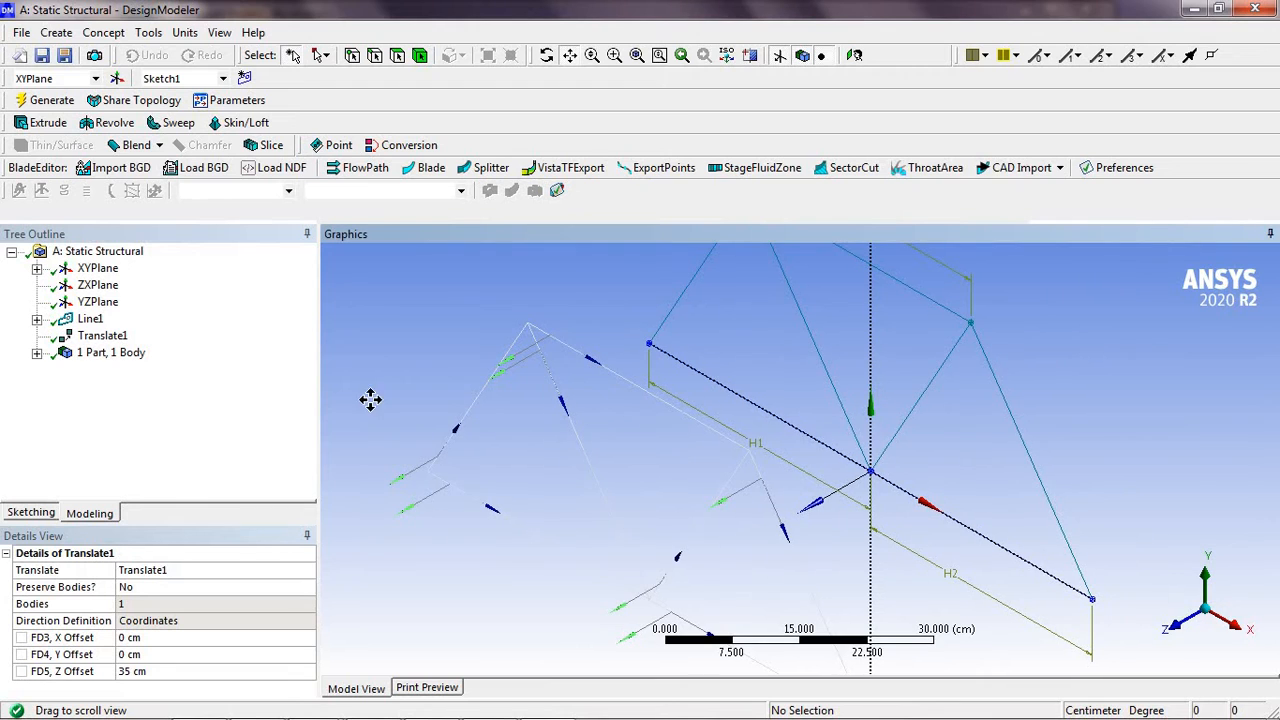
click(37, 353)
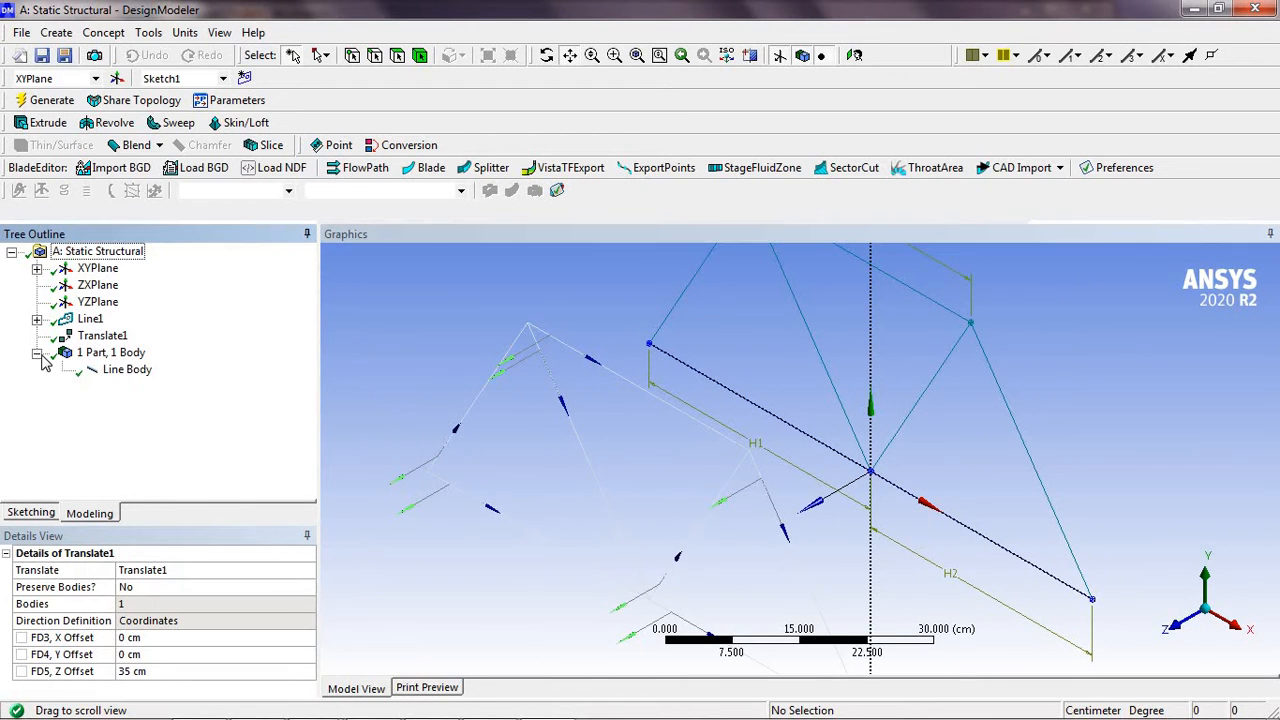
click(129, 372)
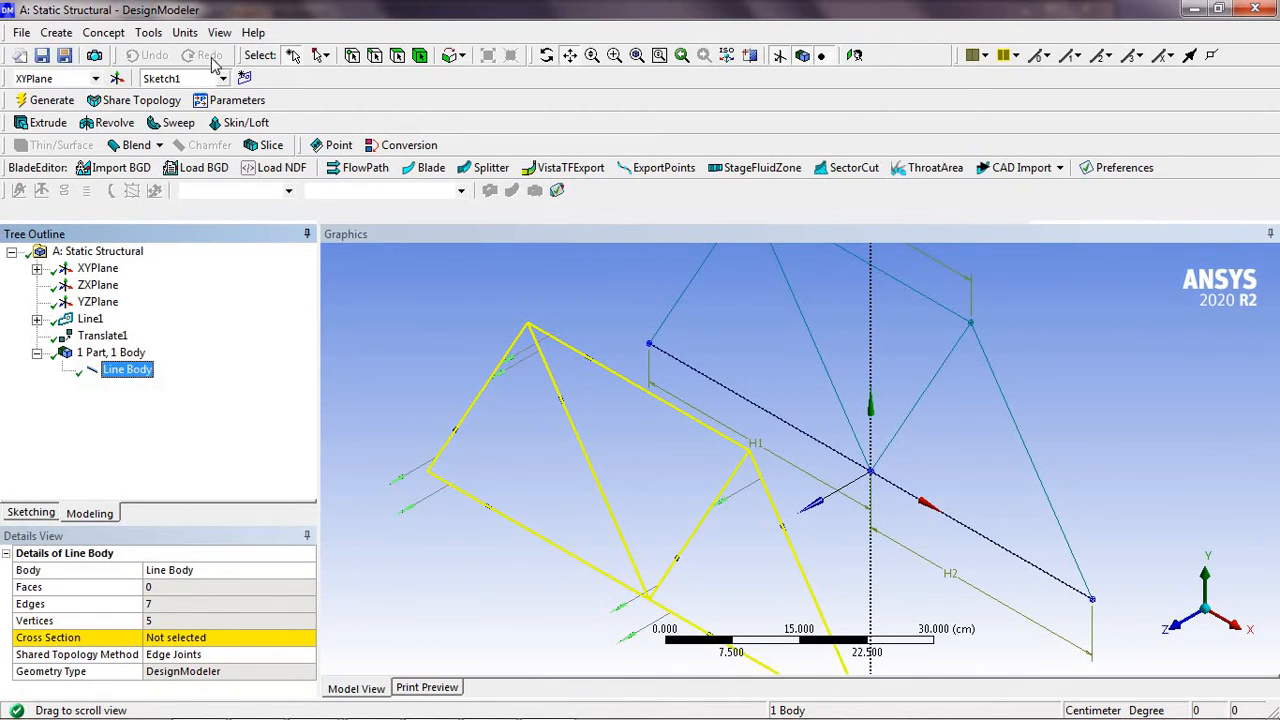
click(110, 32)
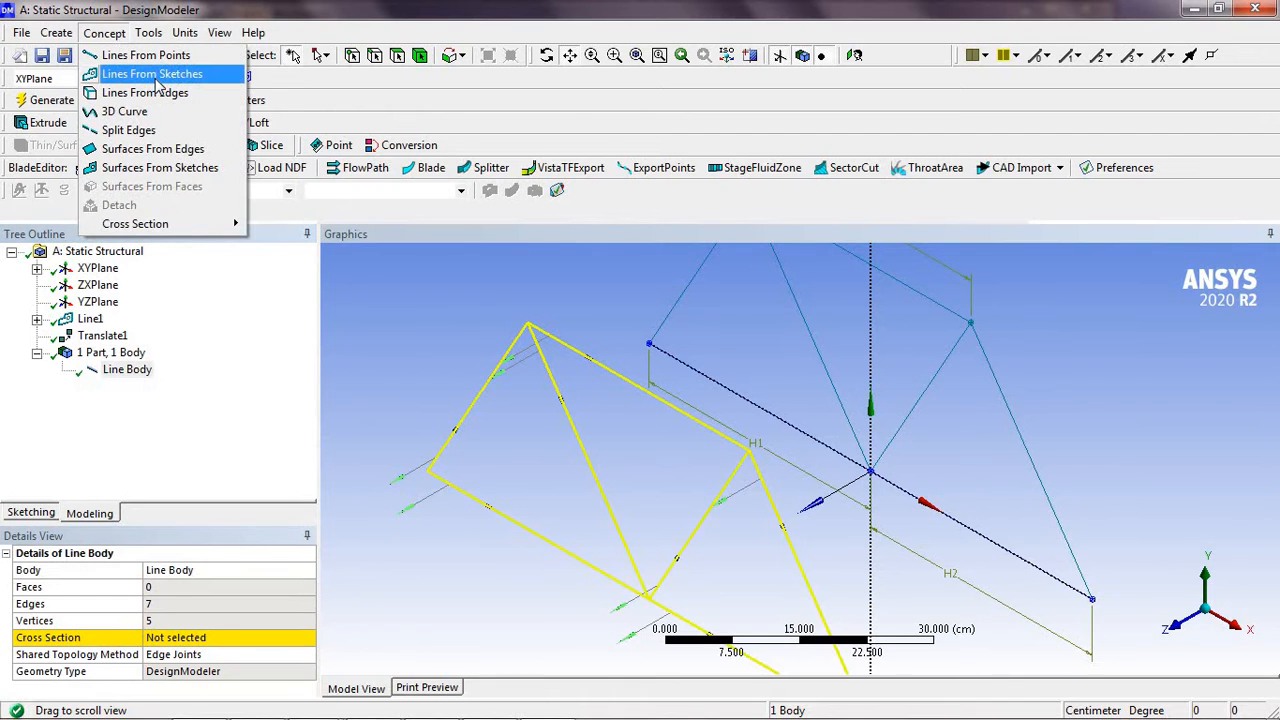
click(360, 309)
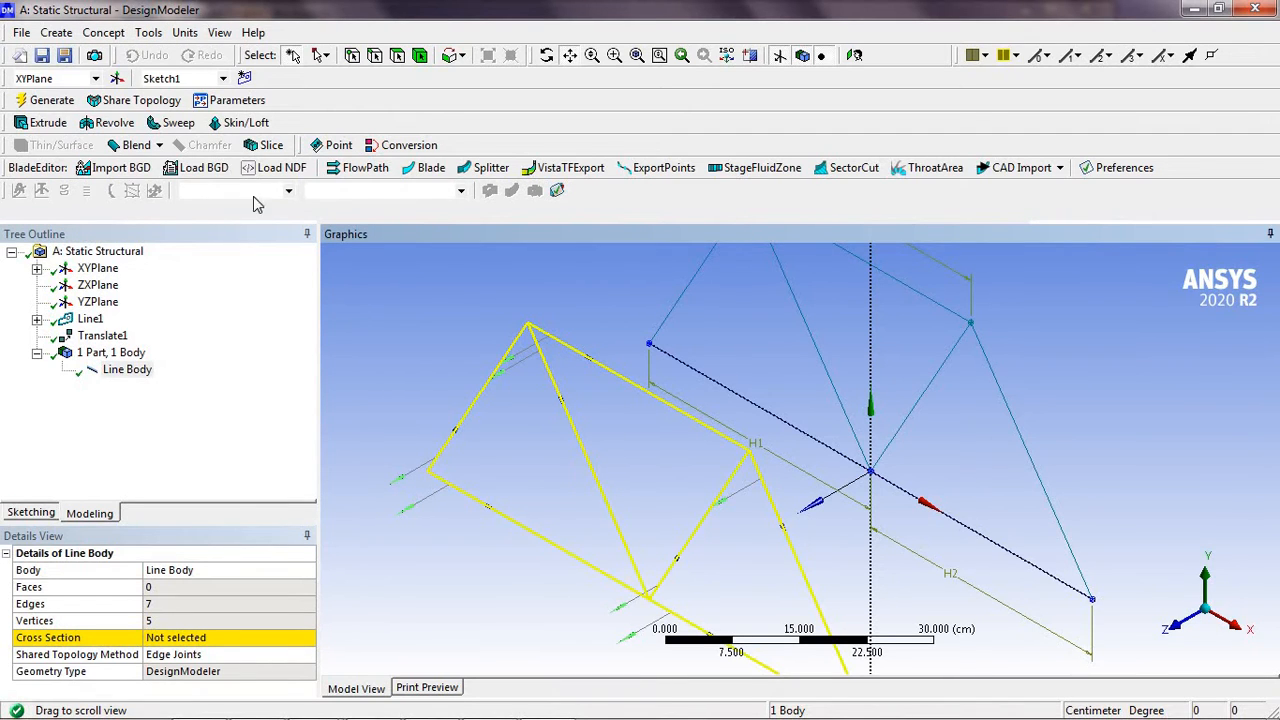
click(118, 36)
click(140, 74)
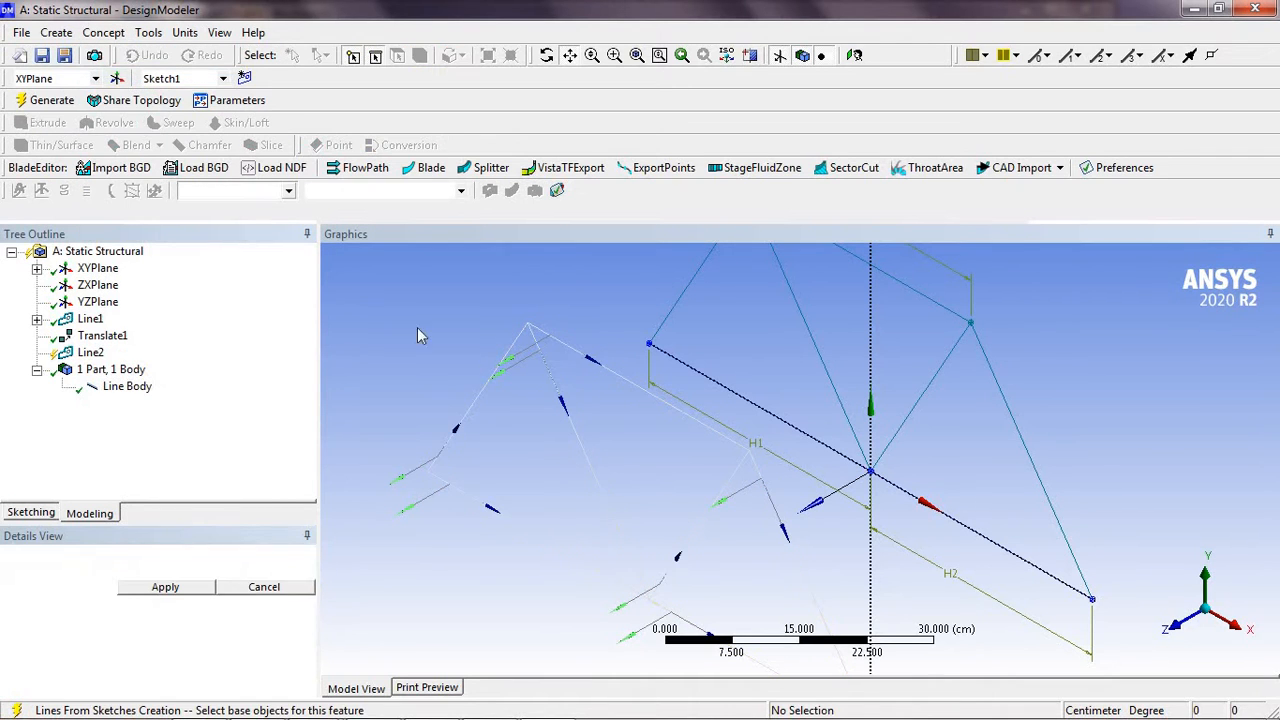
click(670, 314)
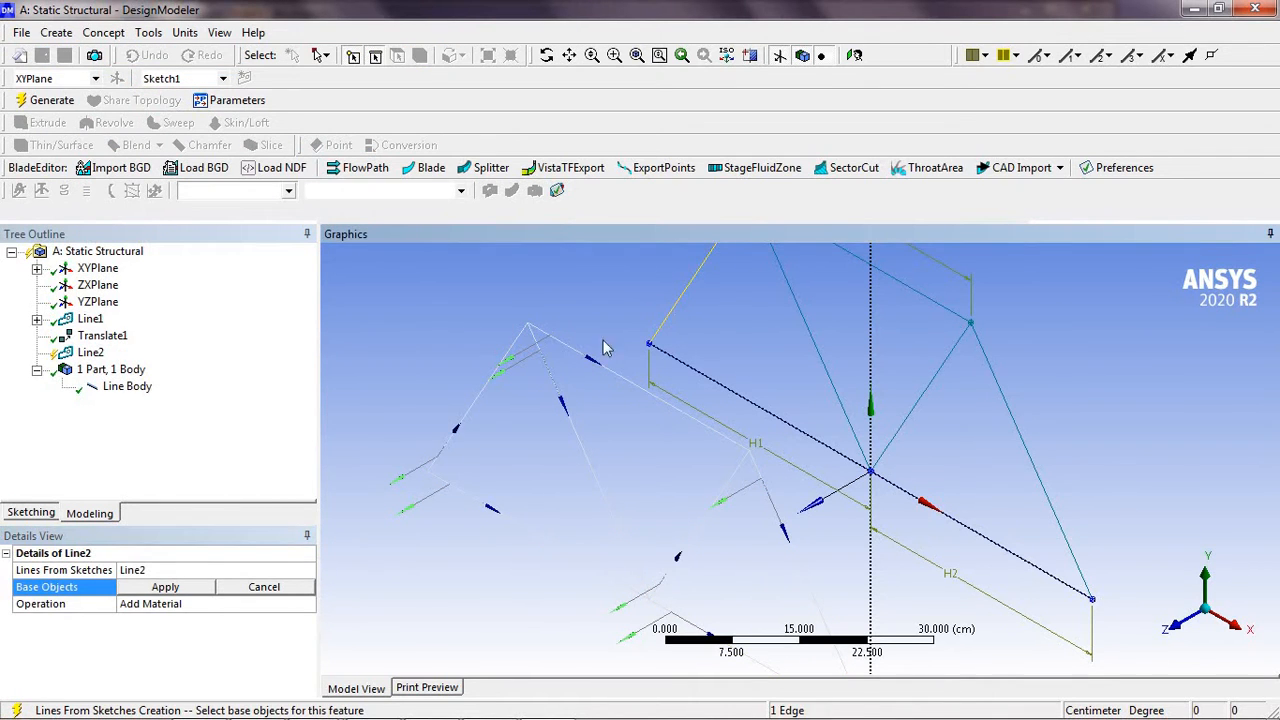
click(166, 589)
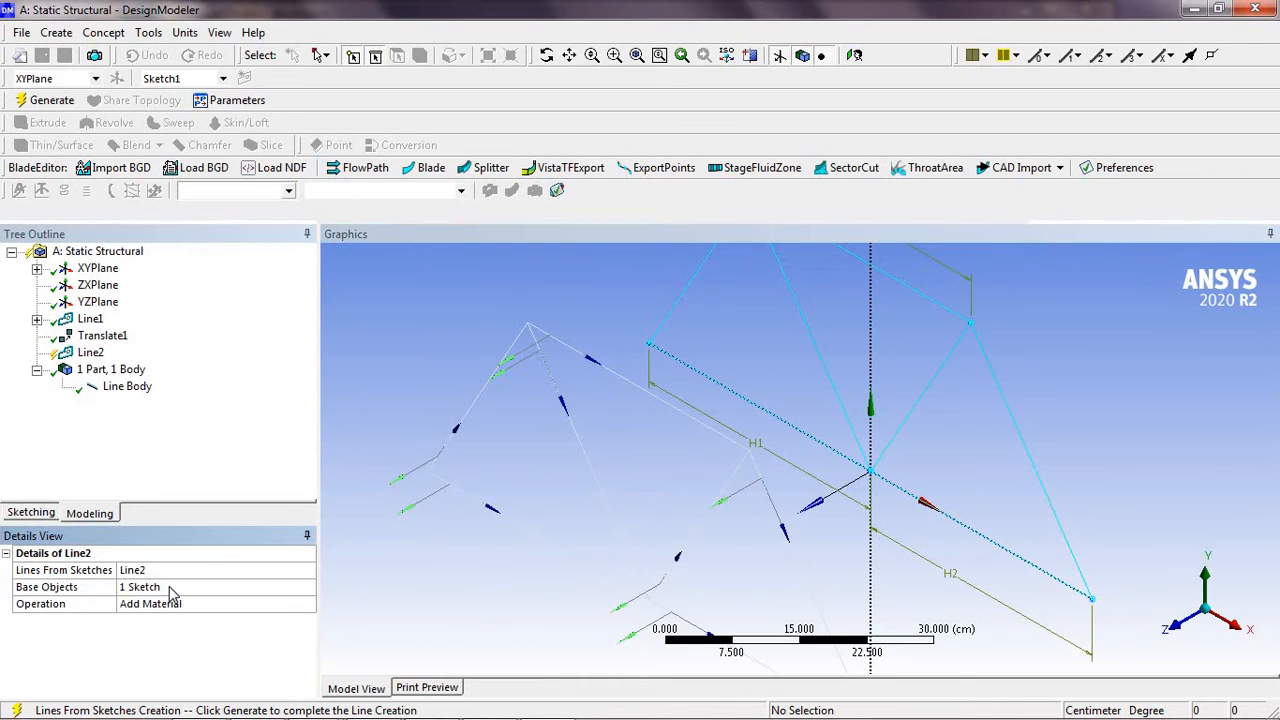
click(46, 100)
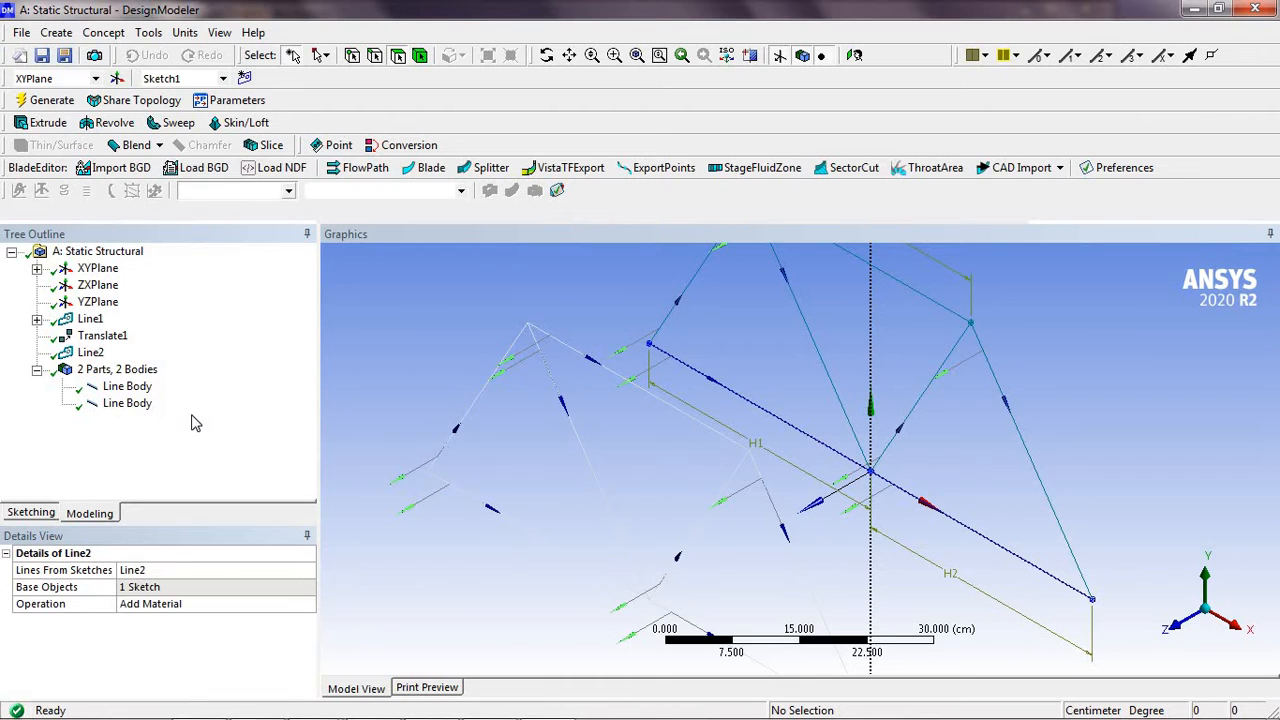
Highlight each of the two line bodies in turn to check which truss it represents
click(143, 389)
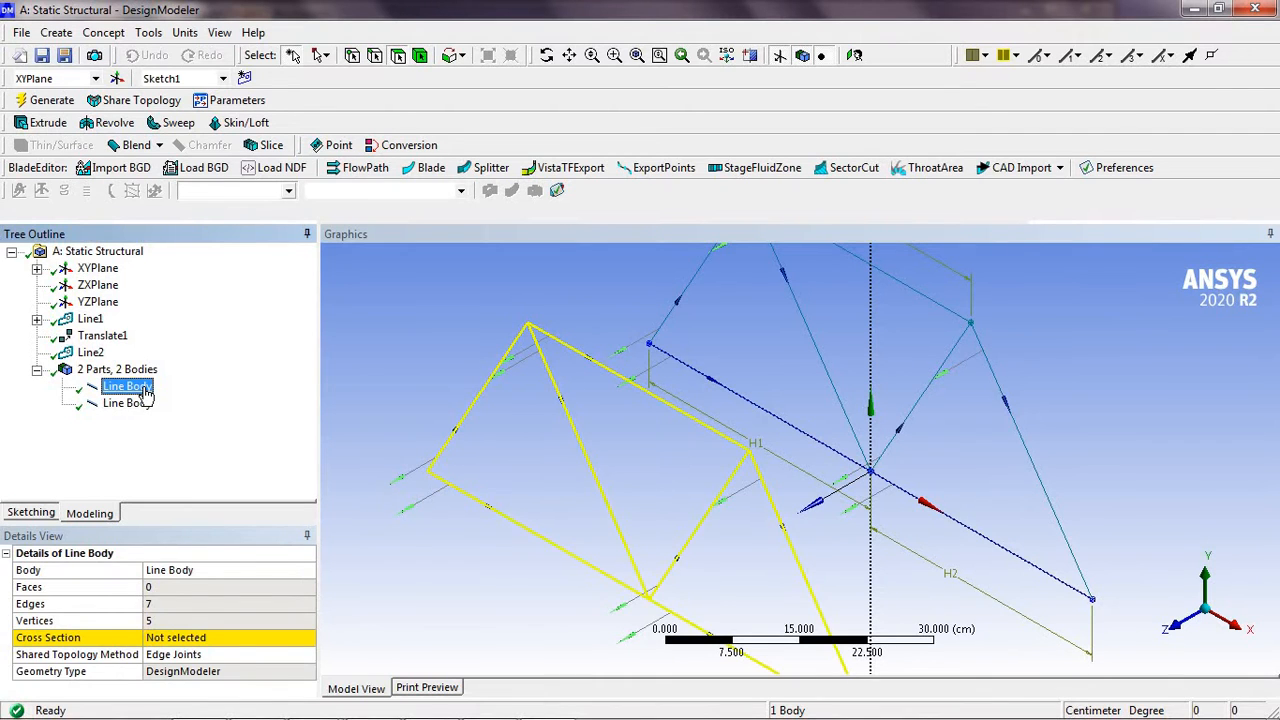
click(140, 408)
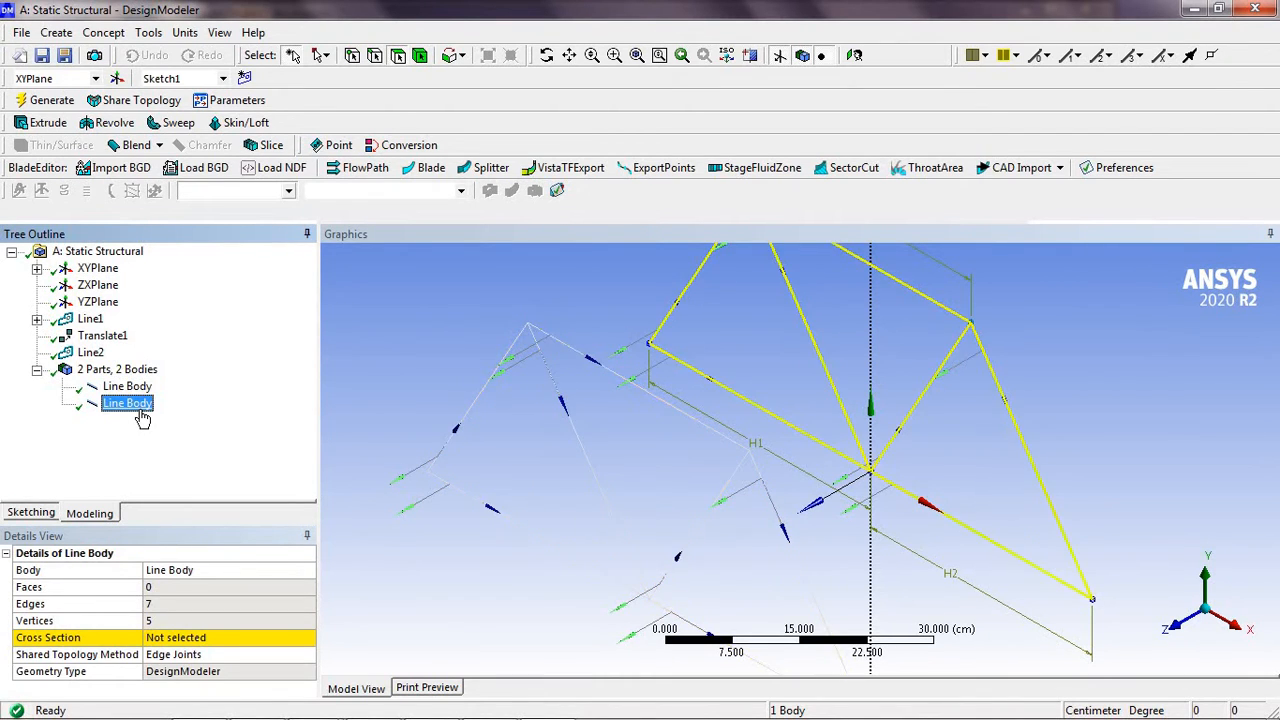
click(135, 388)
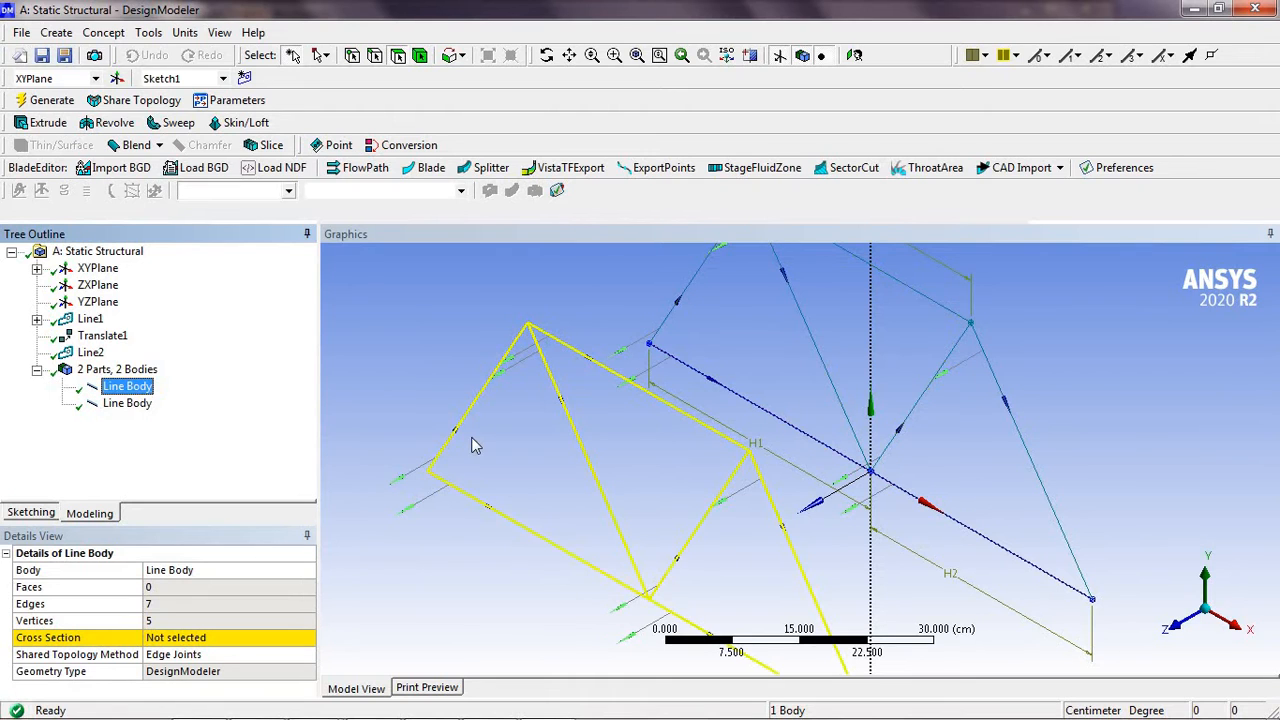
Connect the upper-left joints of the two trusses with Lines From Points and generate the line
click(638, 55)
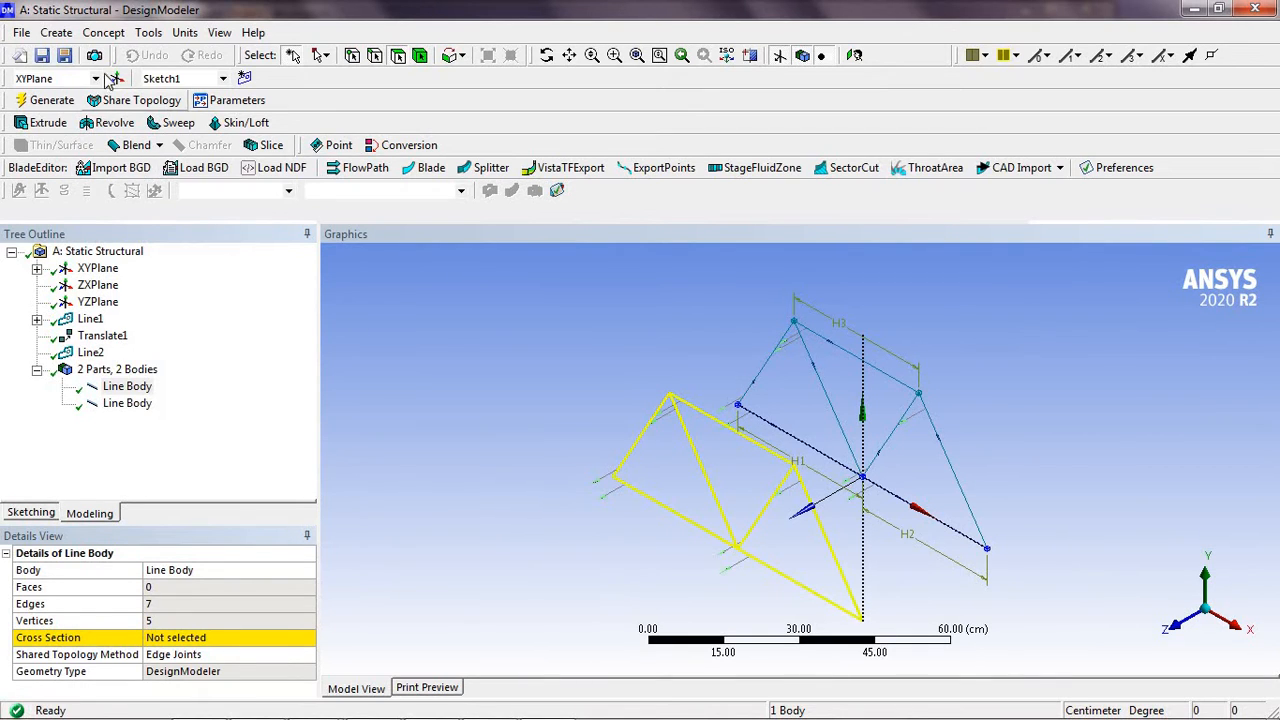
click(104, 34)
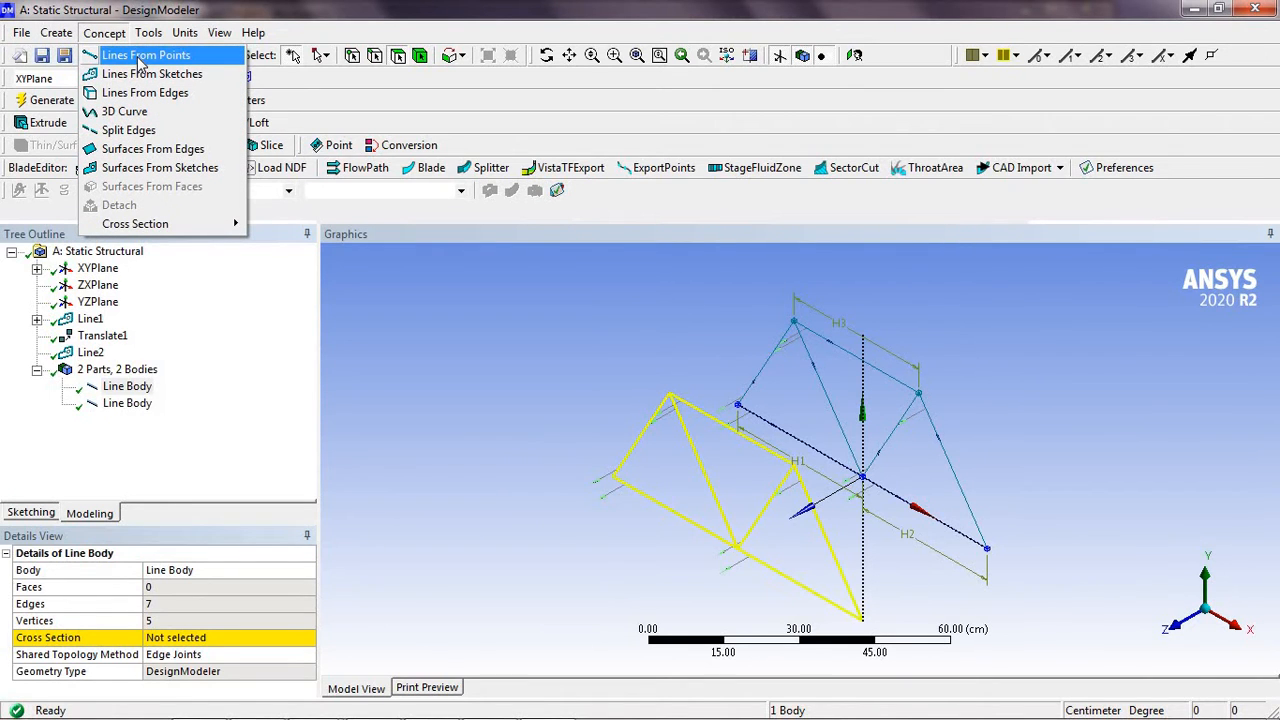
click(139, 58)
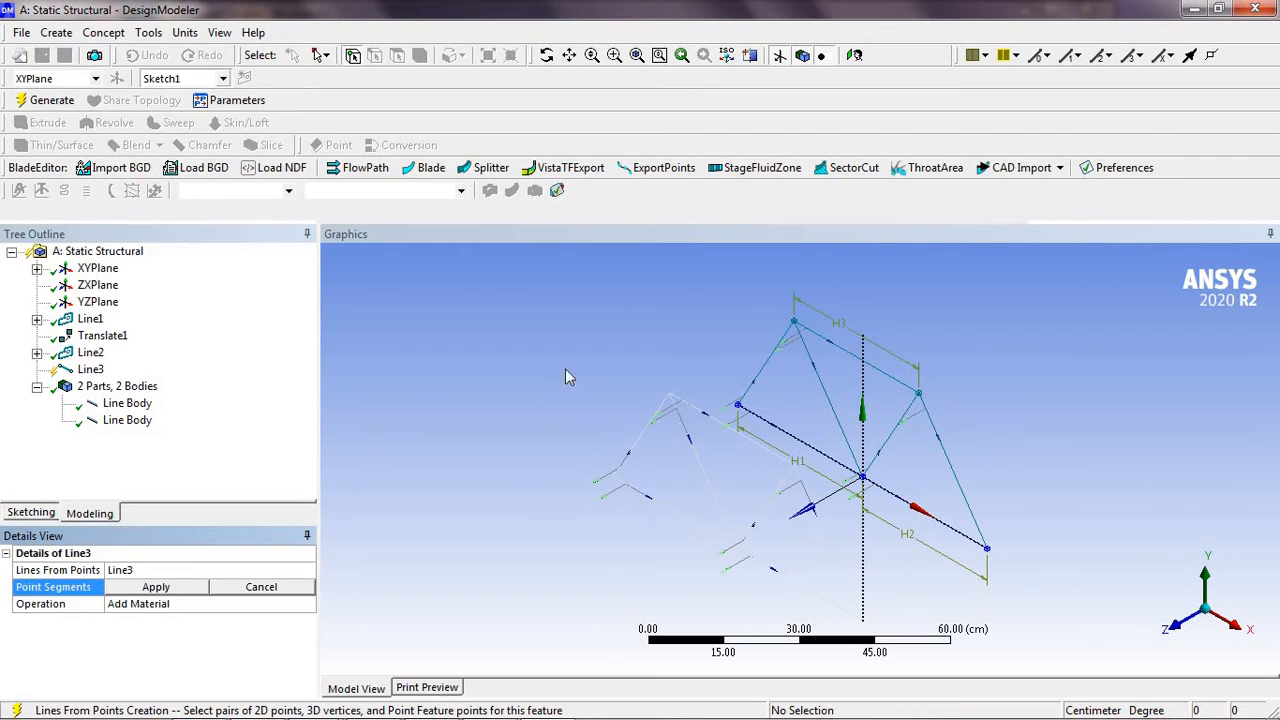
click(795, 322)
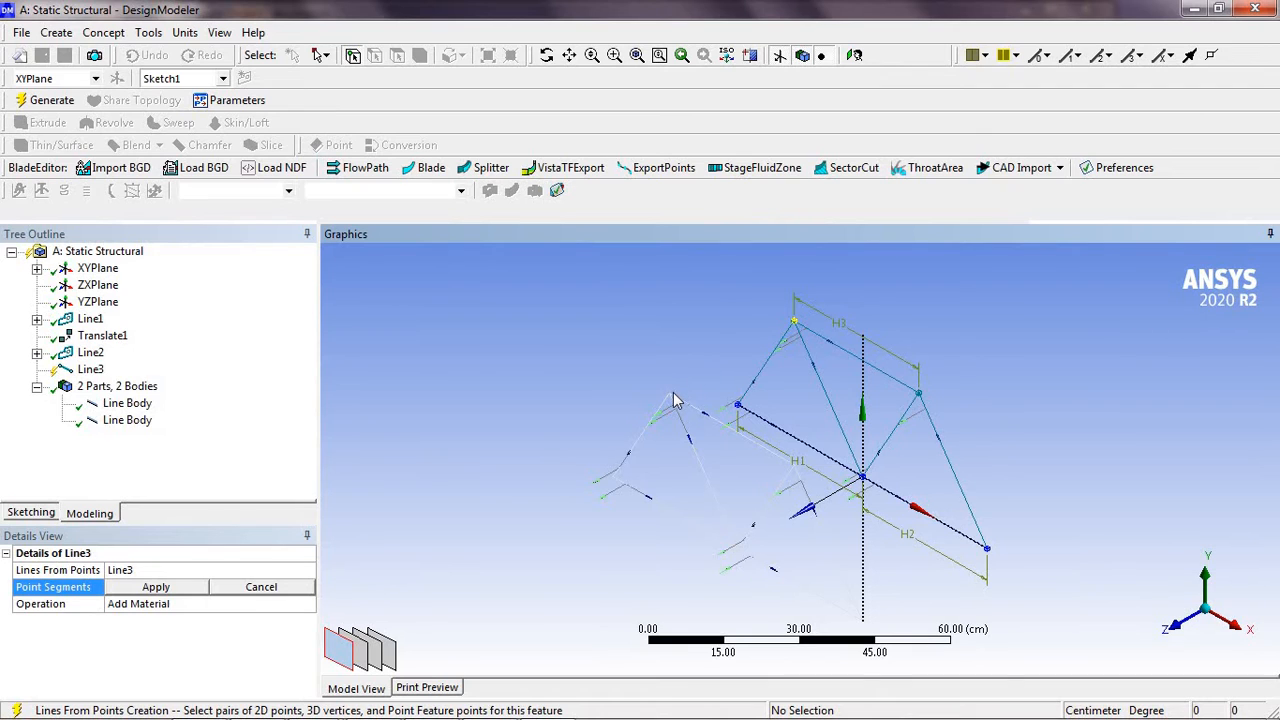
ctrl+click(673, 398)
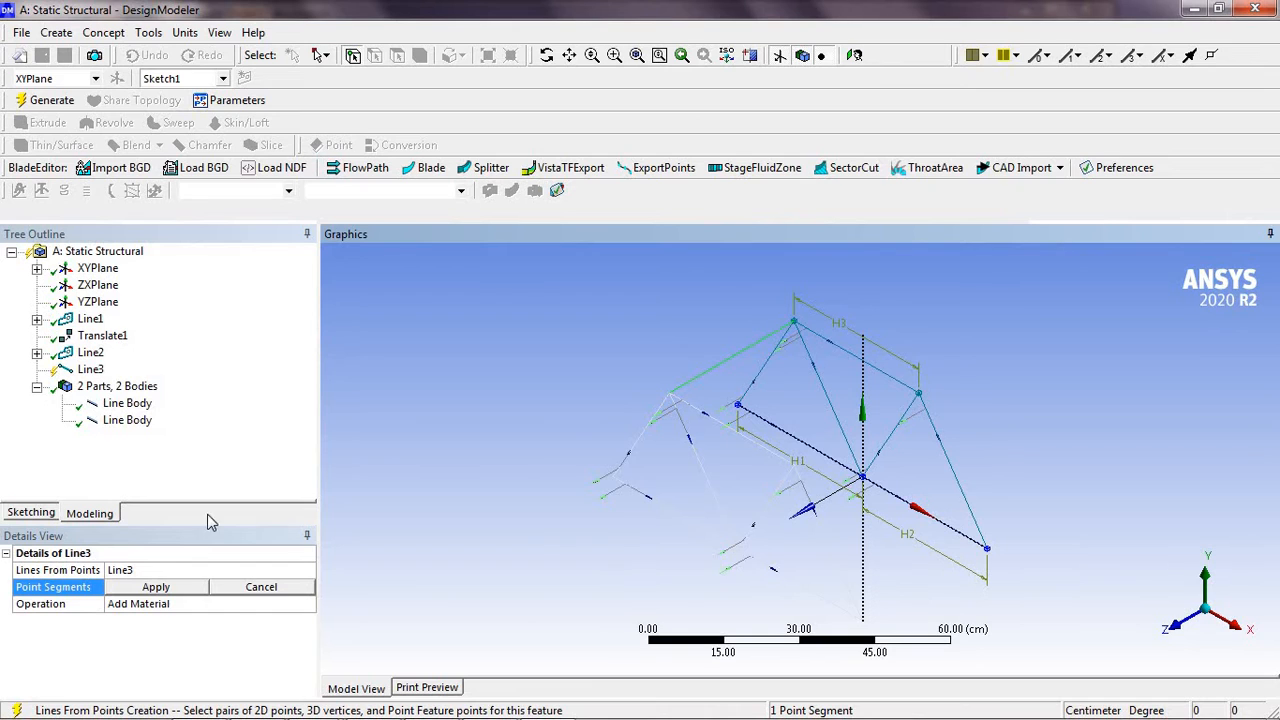
click(156, 587)
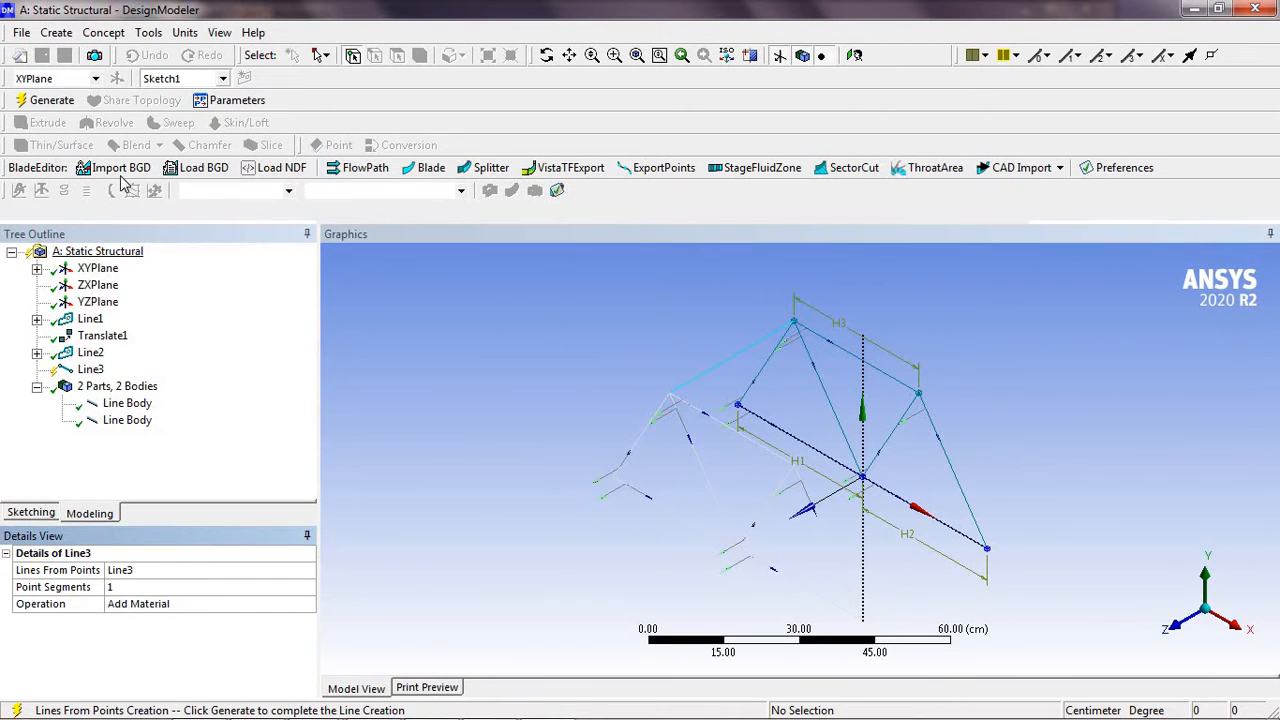
click(65, 100)
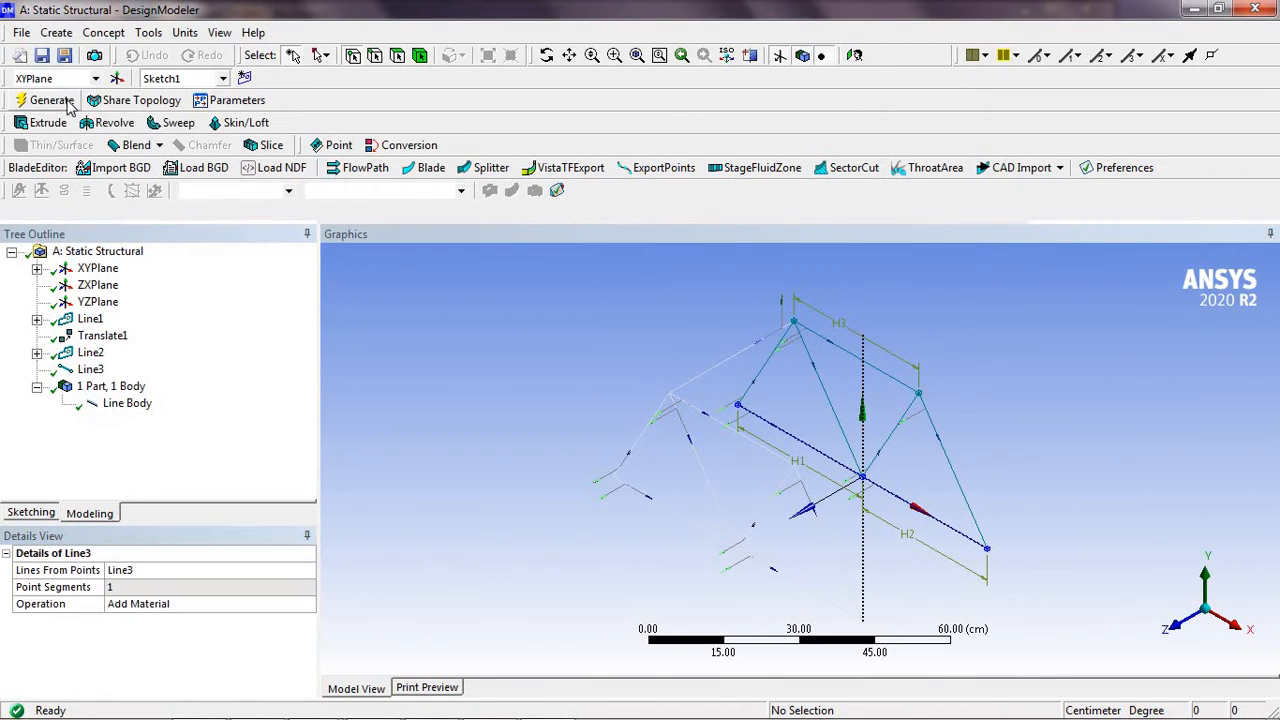
Connect the upper-right joints of the two trusses with Lines From Points and generate the line
click(103, 32)
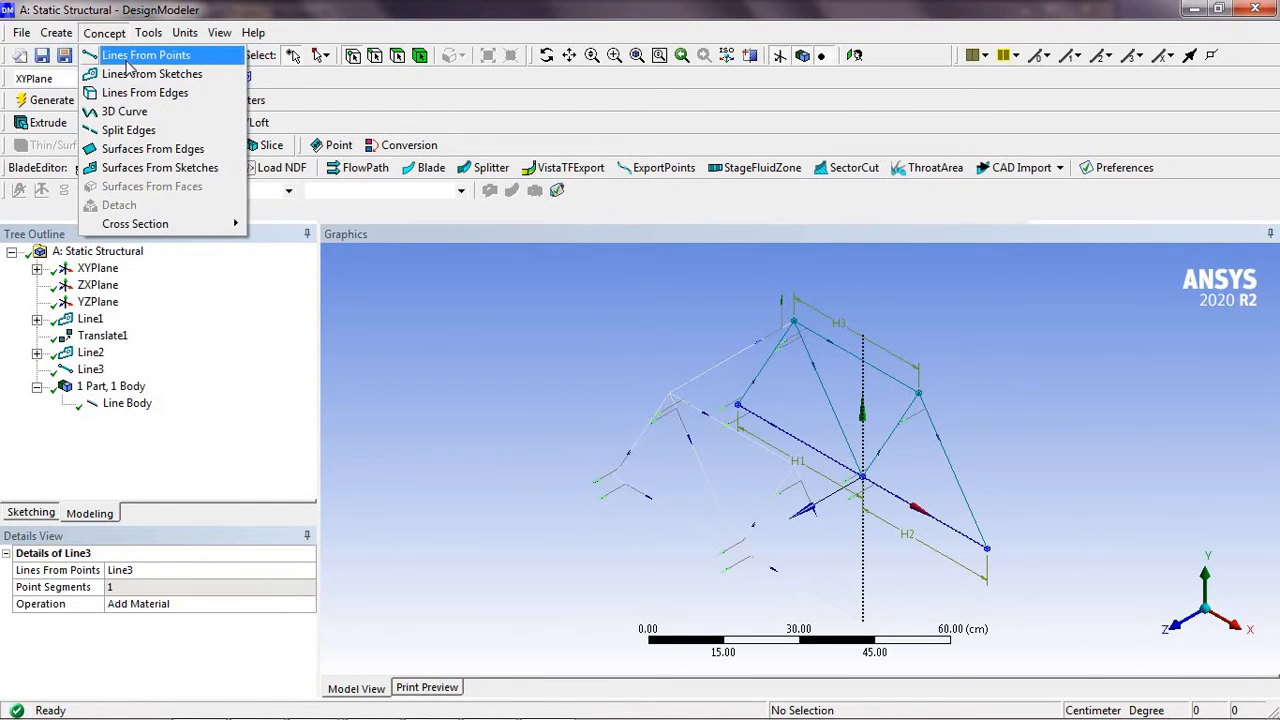
click(128, 56)
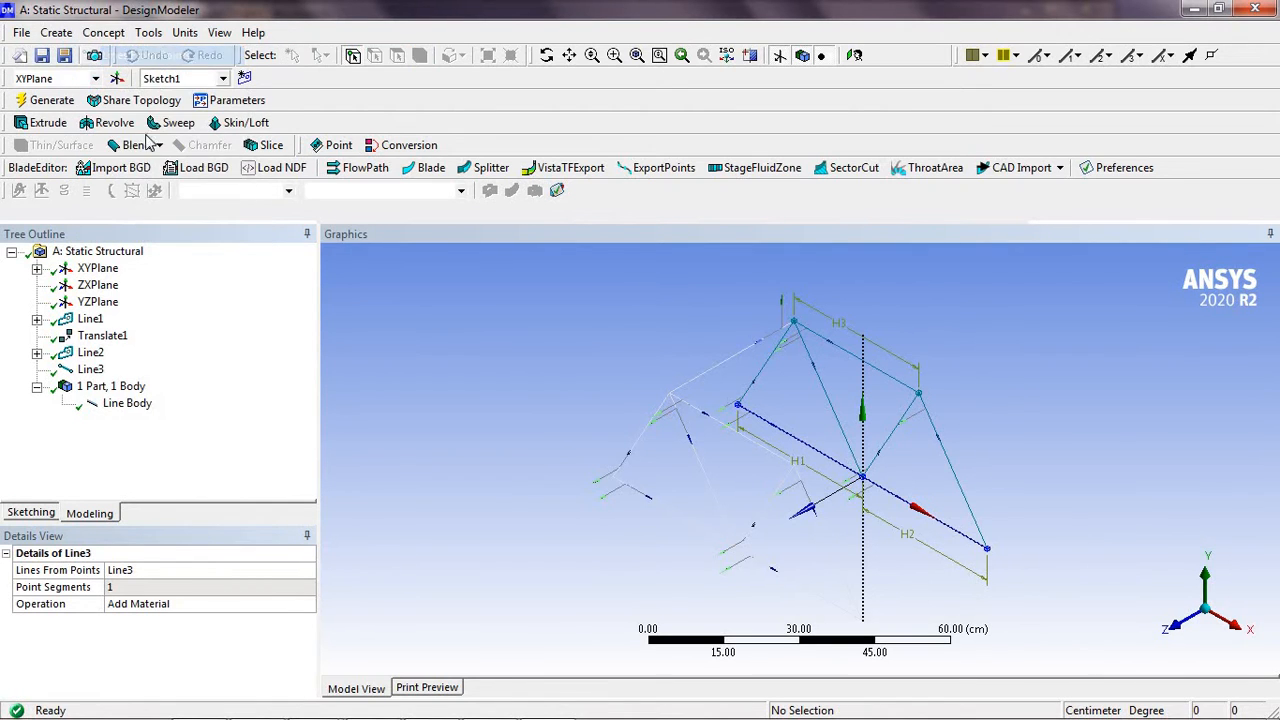
click(919, 396)
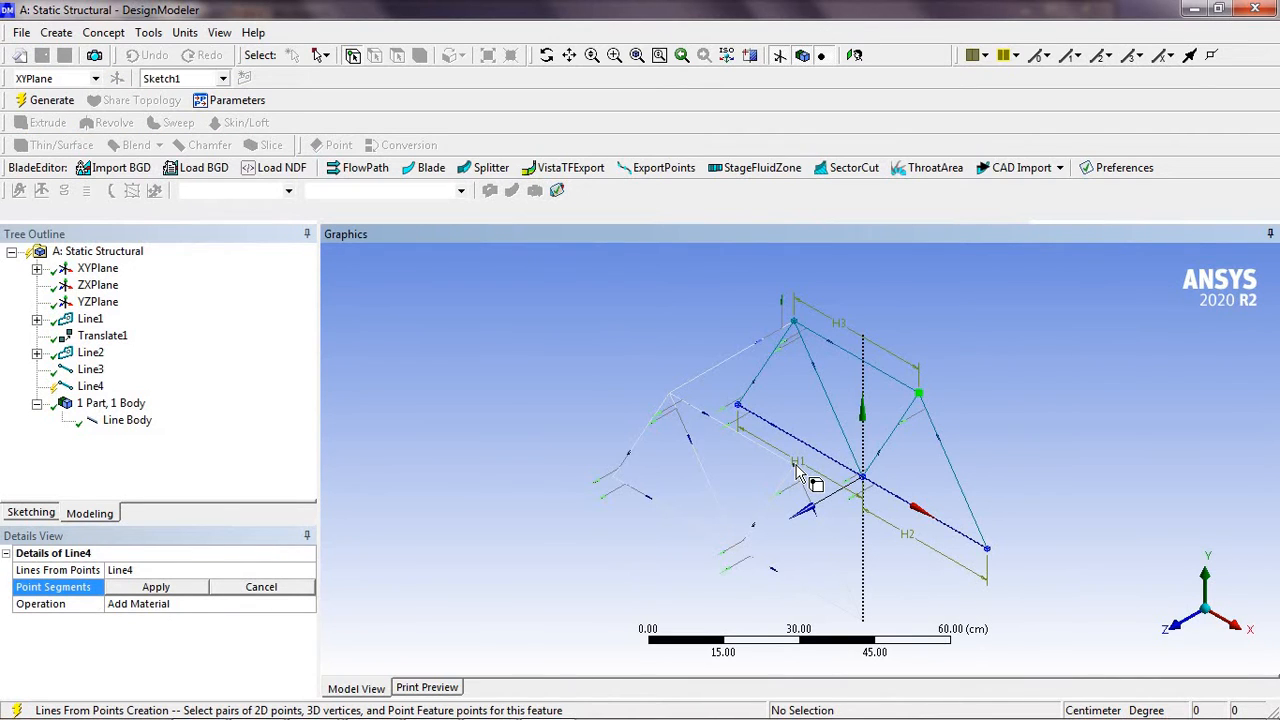
click(797, 468)
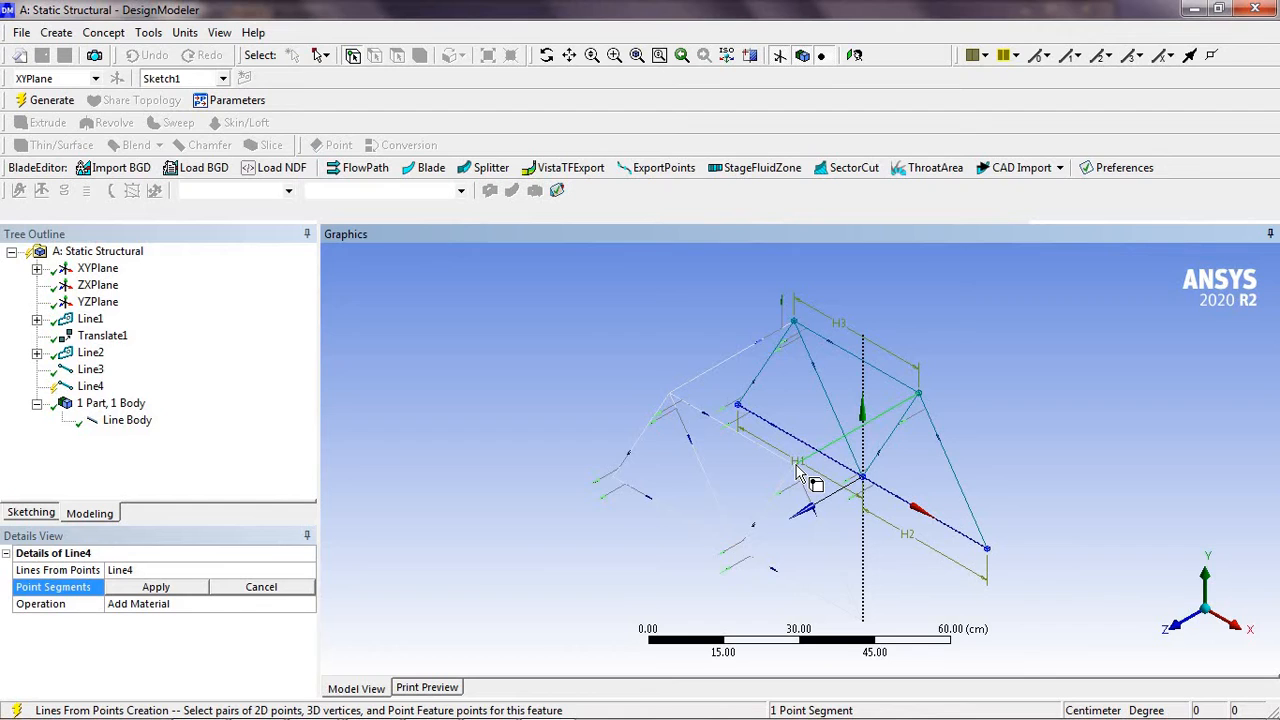
click(186, 590)
click(52, 101)
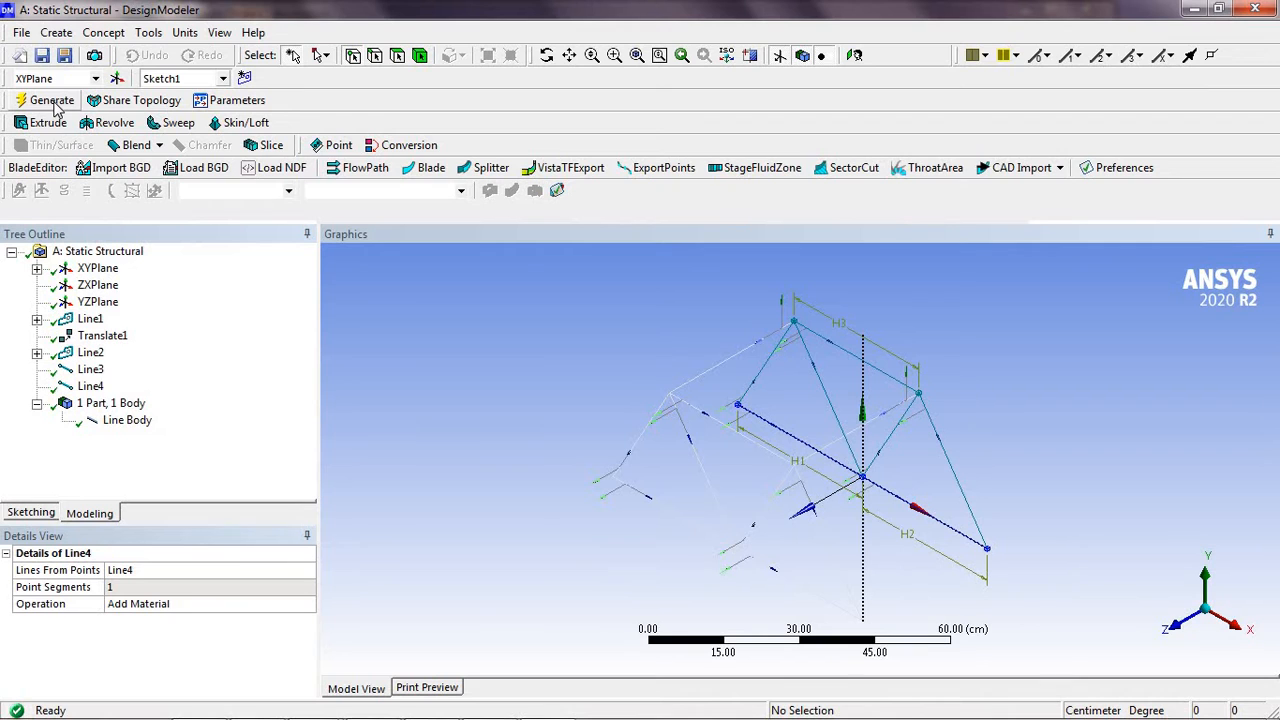
Connect the lower-right end joints of the two trusses with Lines From Points and generate the line
click(104, 32)
click(143, 56)
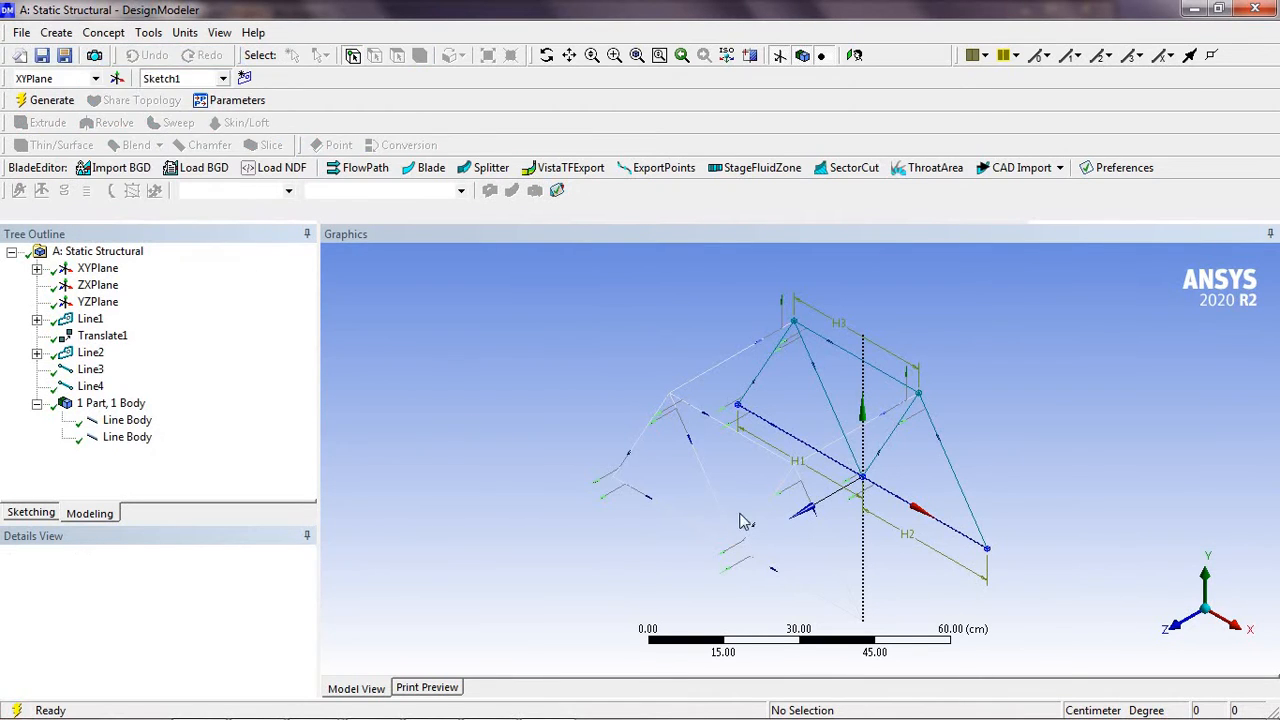
click(986, 558)
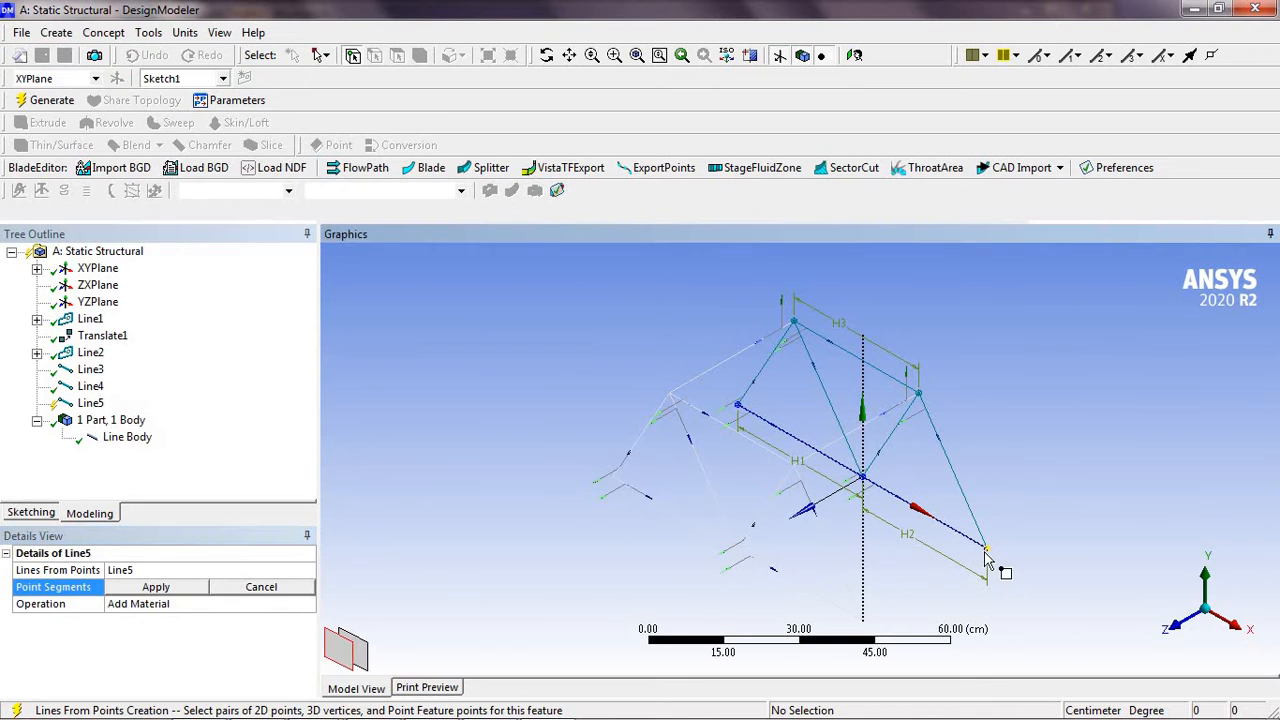
click(865, 620)
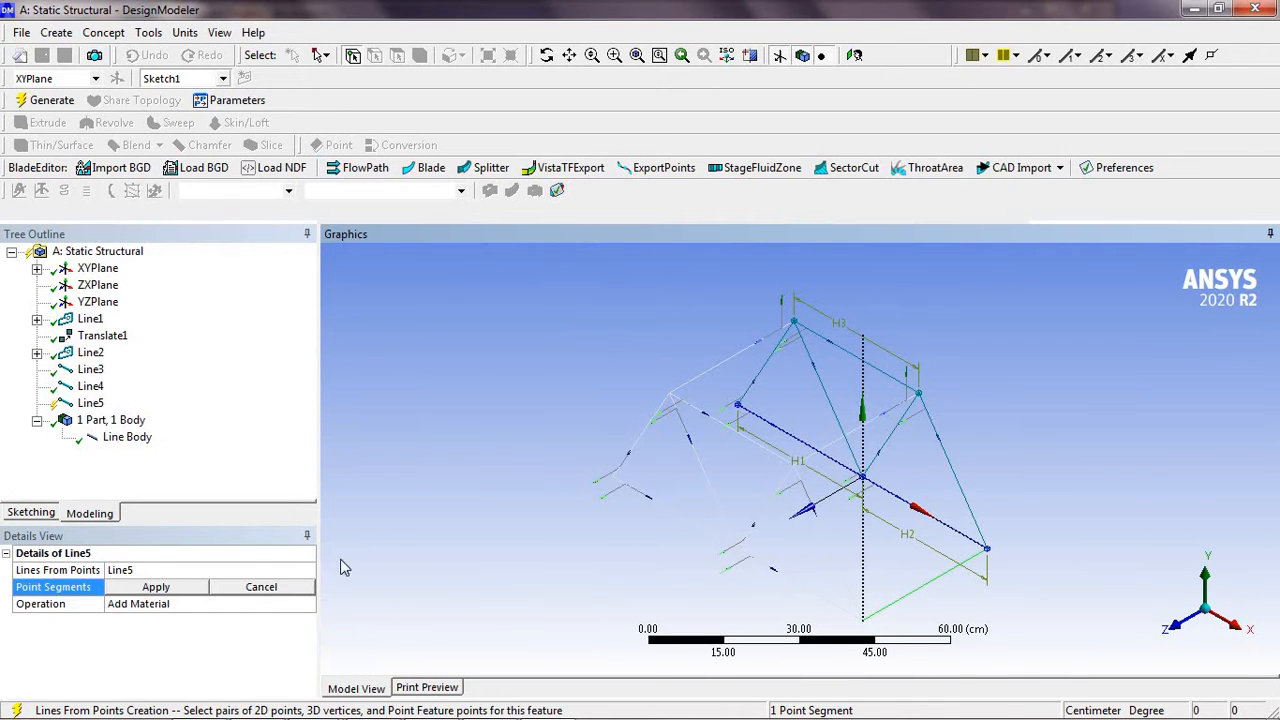
click(200, 592)
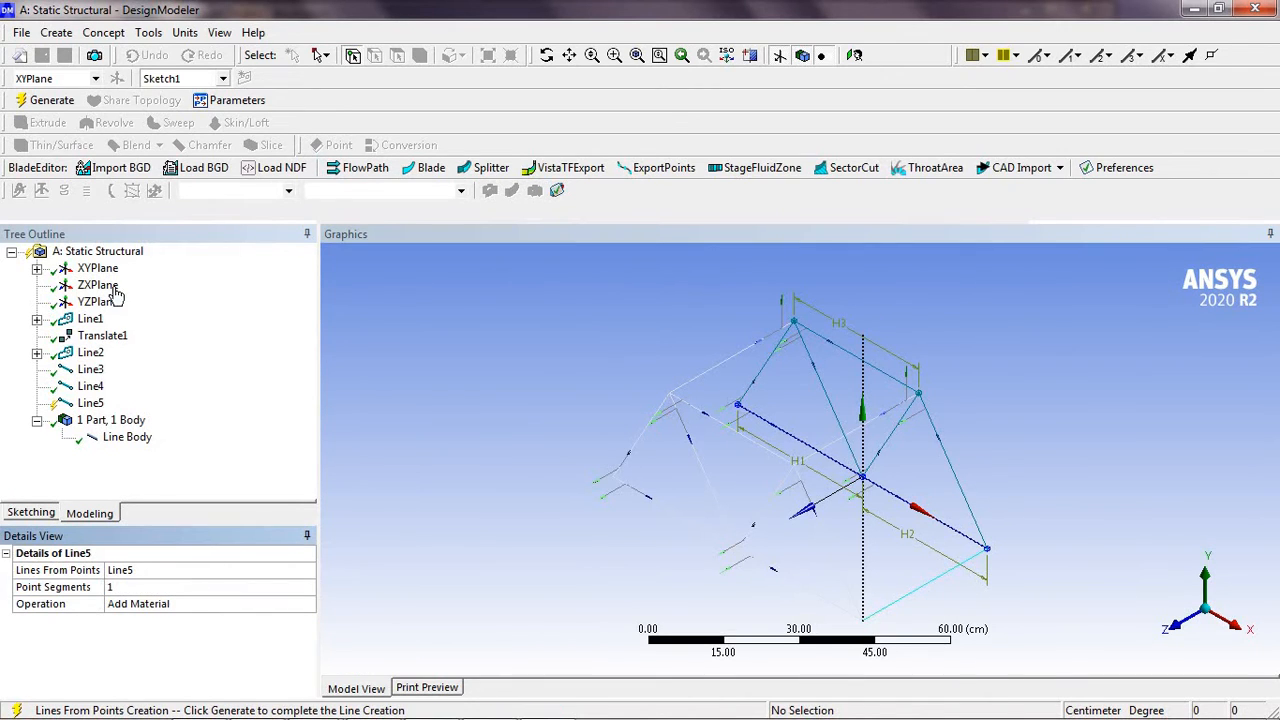
click(53, 101)
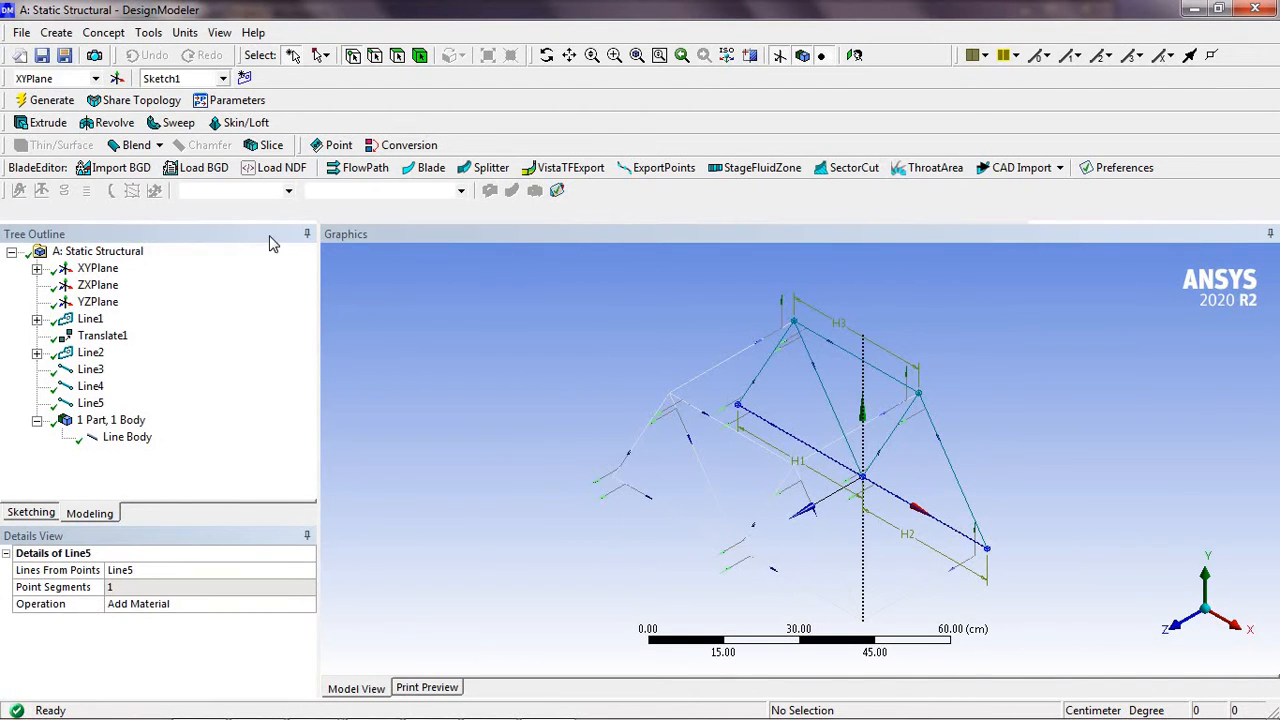
Connect the lower-left end joints of the two trusses with Lines From Points and generate the line
click(110, 34)
click(132, 56)
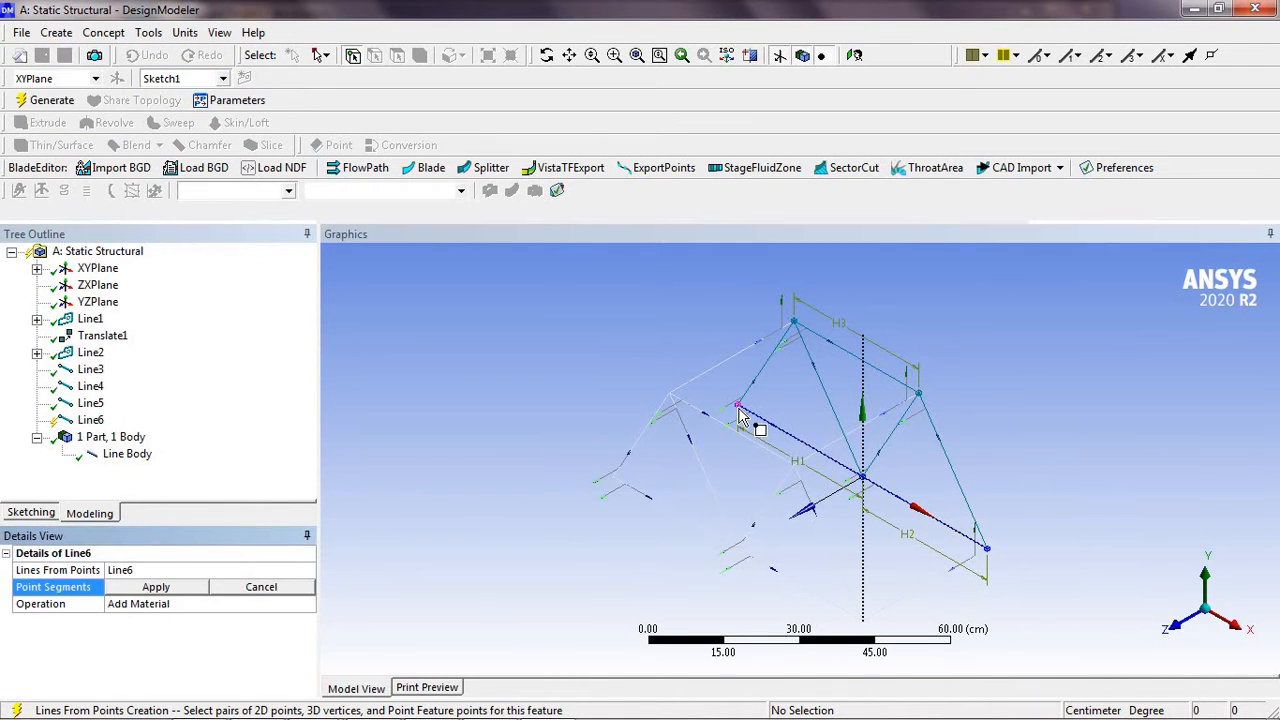
click(595, 488)
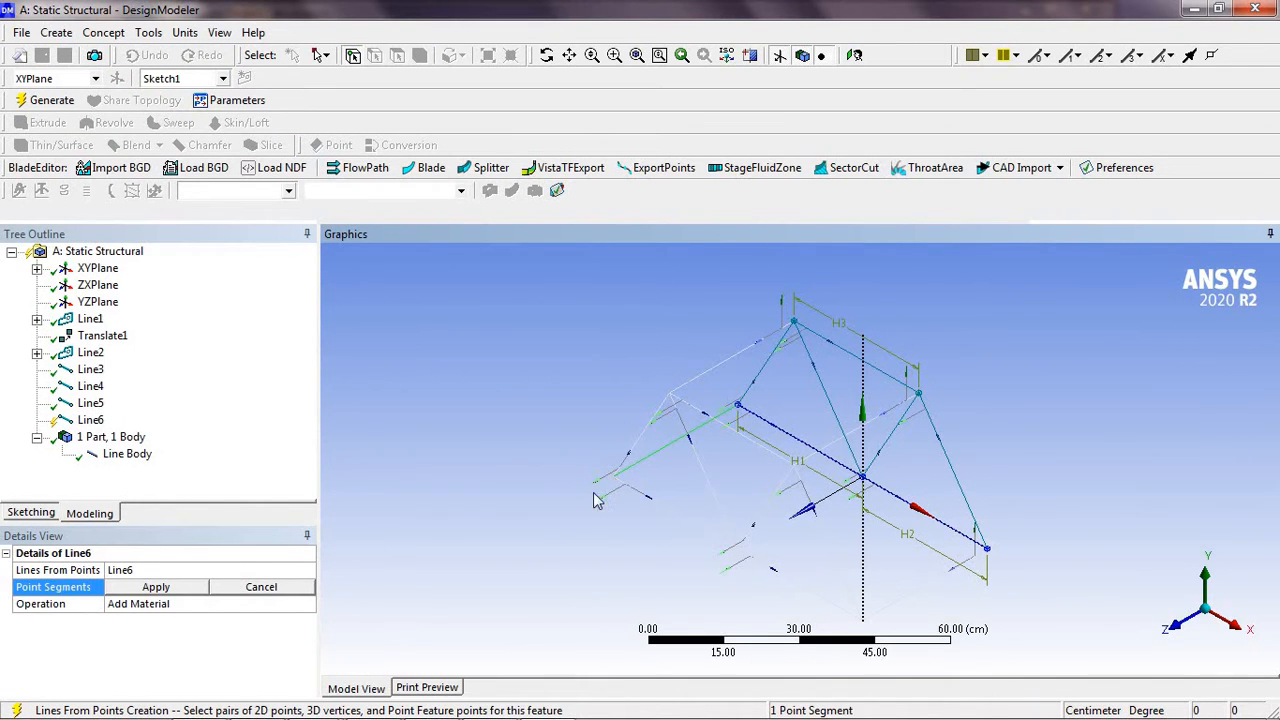
click(190, 588)
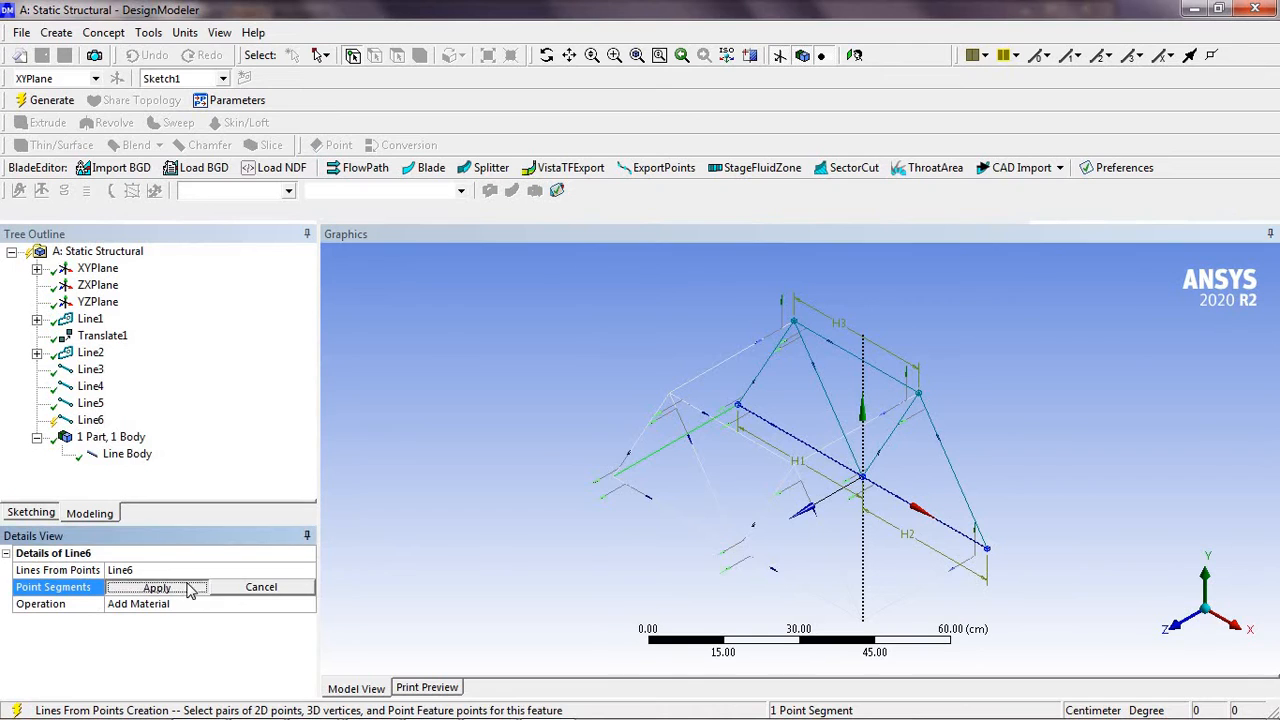
click(50, 101)
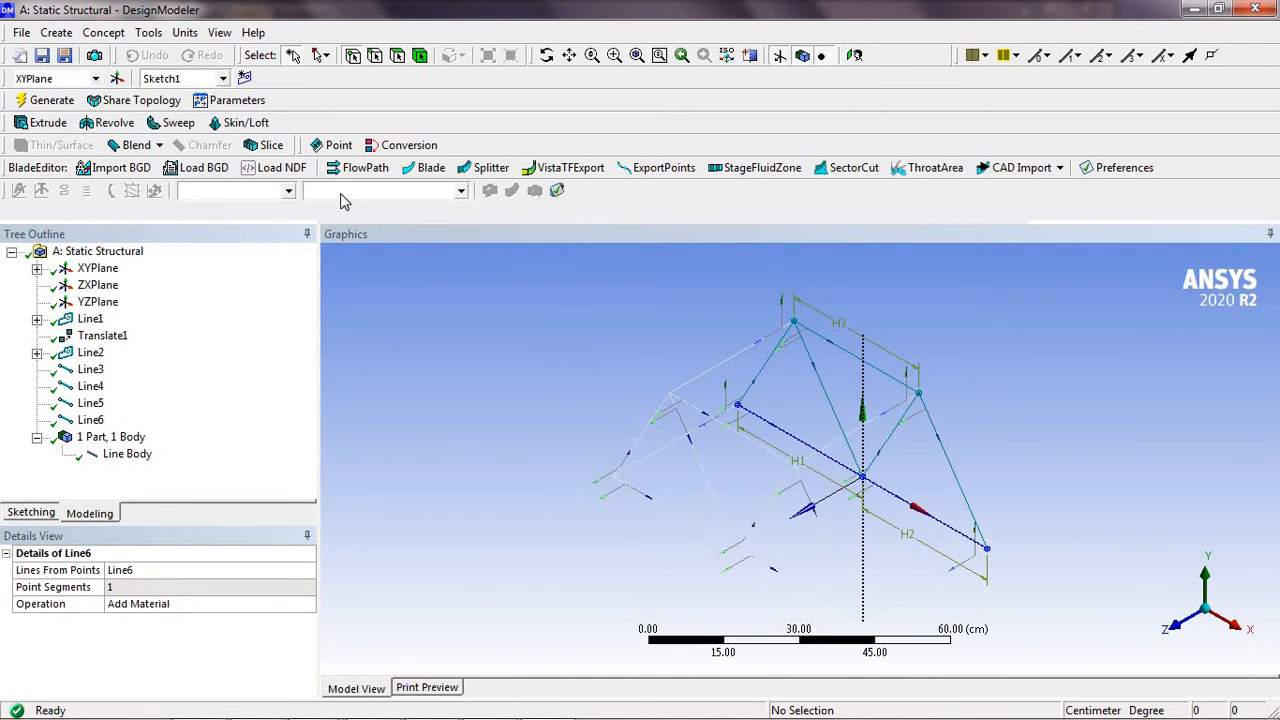
Connect the bottom-chord middle joints, from the origin to the offset truss, with Lines From Points and generate the line
click(103, 32)
click(110, 48)
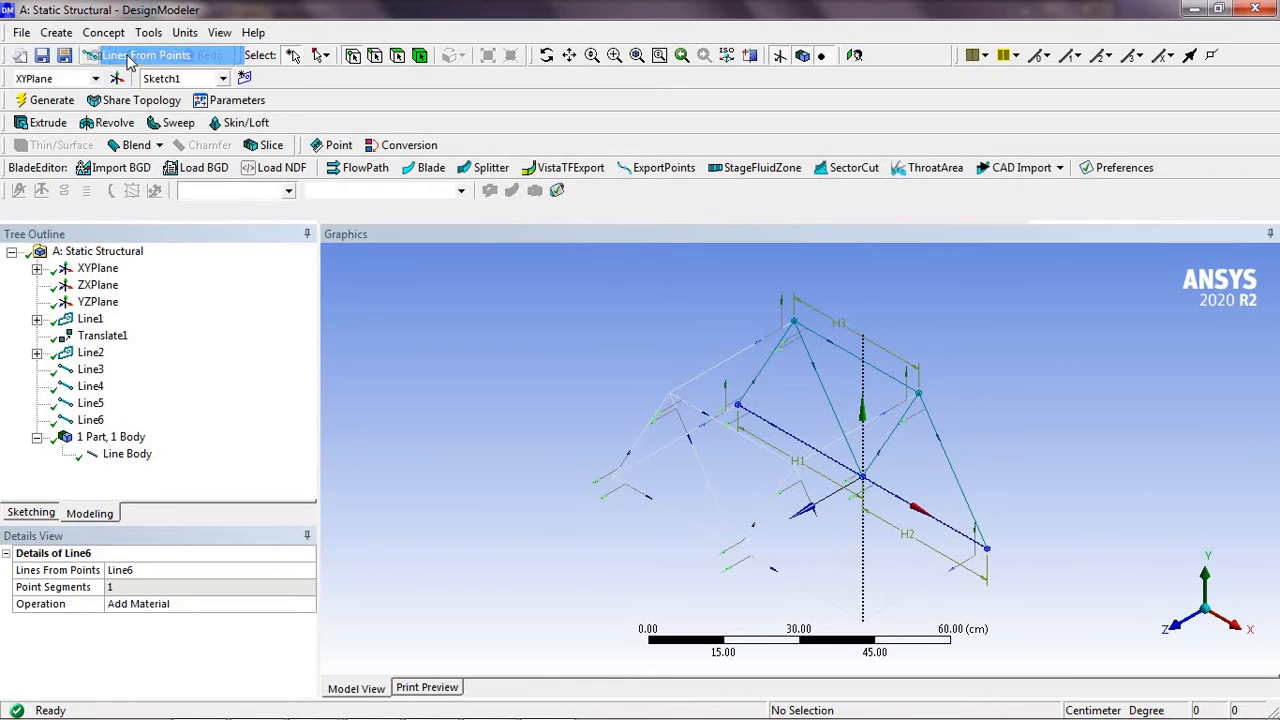
click(858, 484)
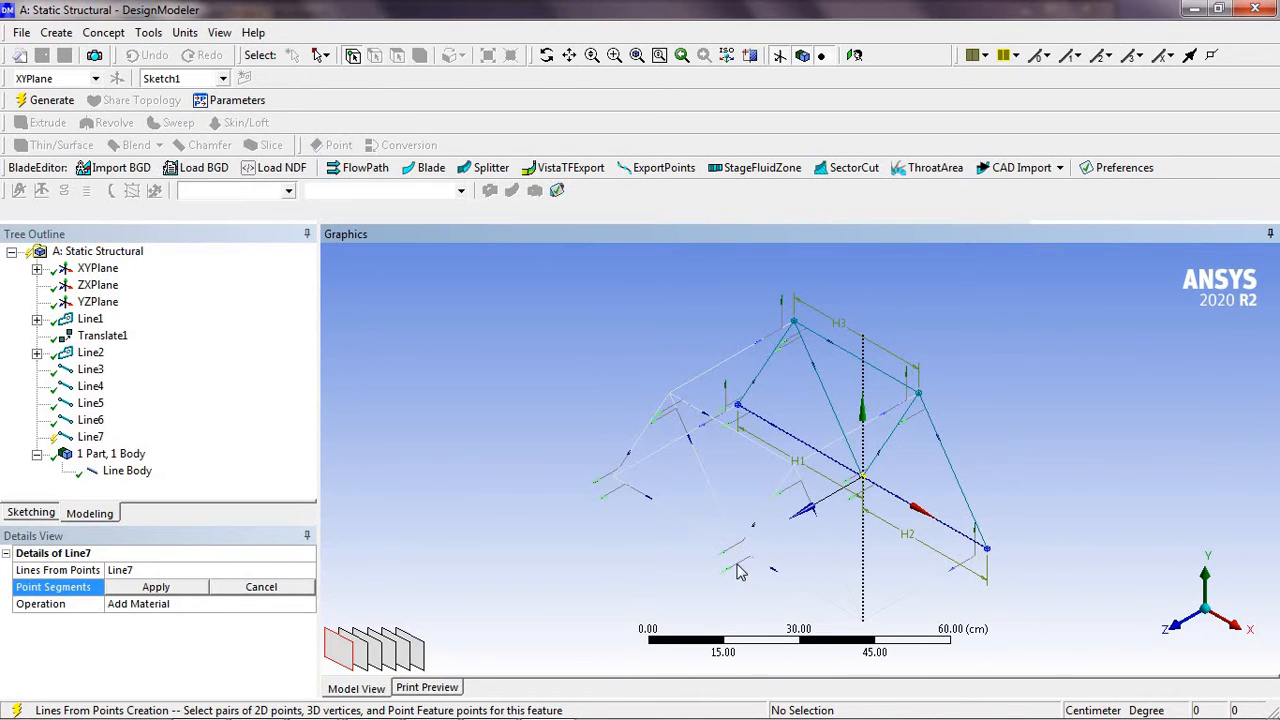
click(739, 551)
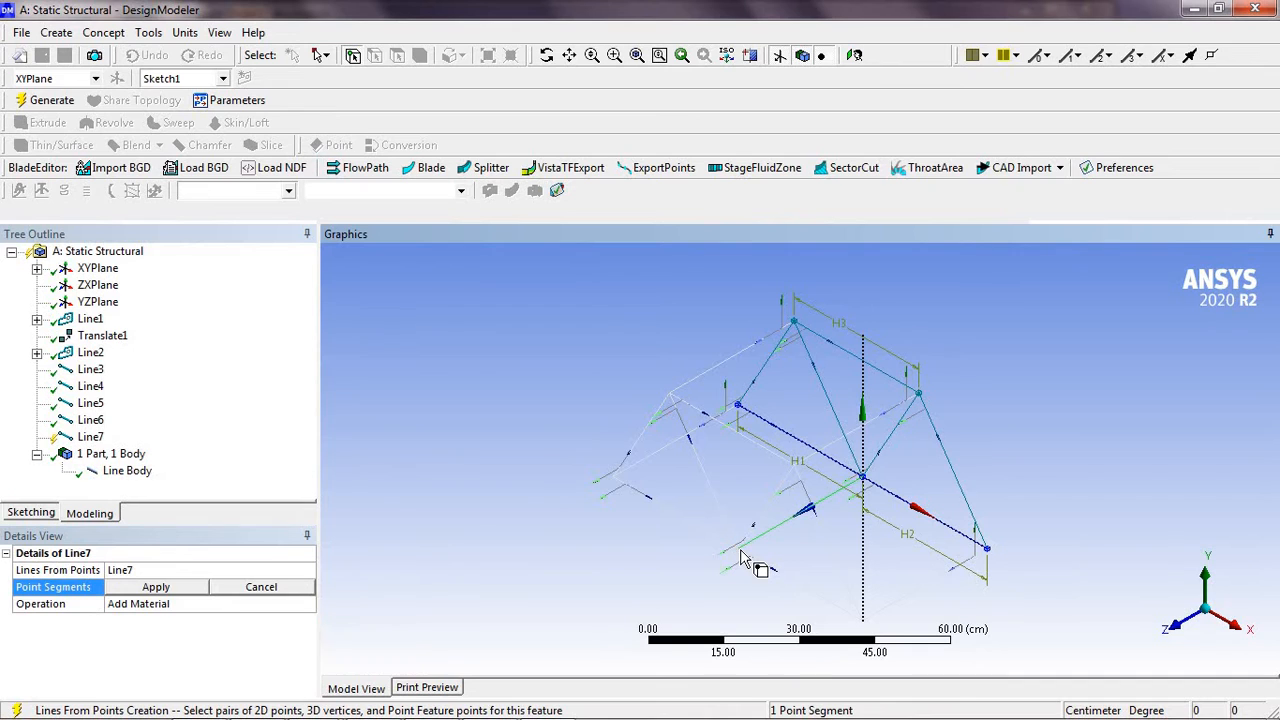
click(185, 592)
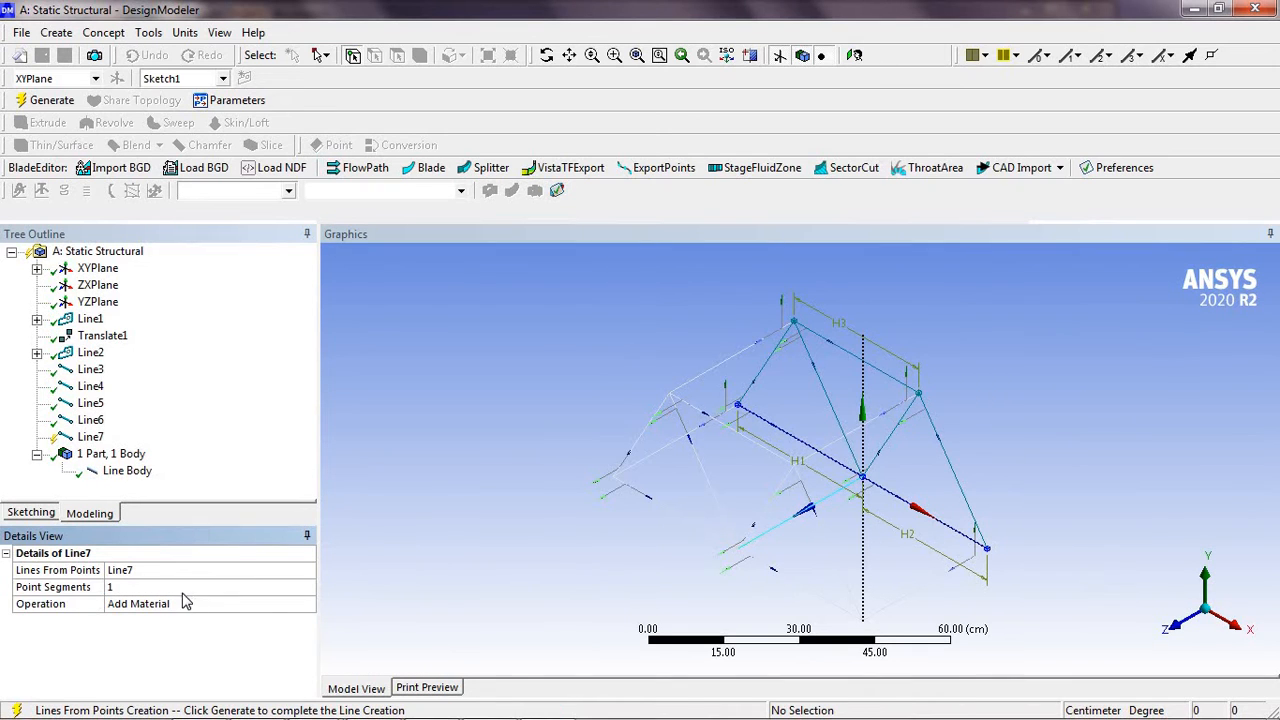
click(60, 101)
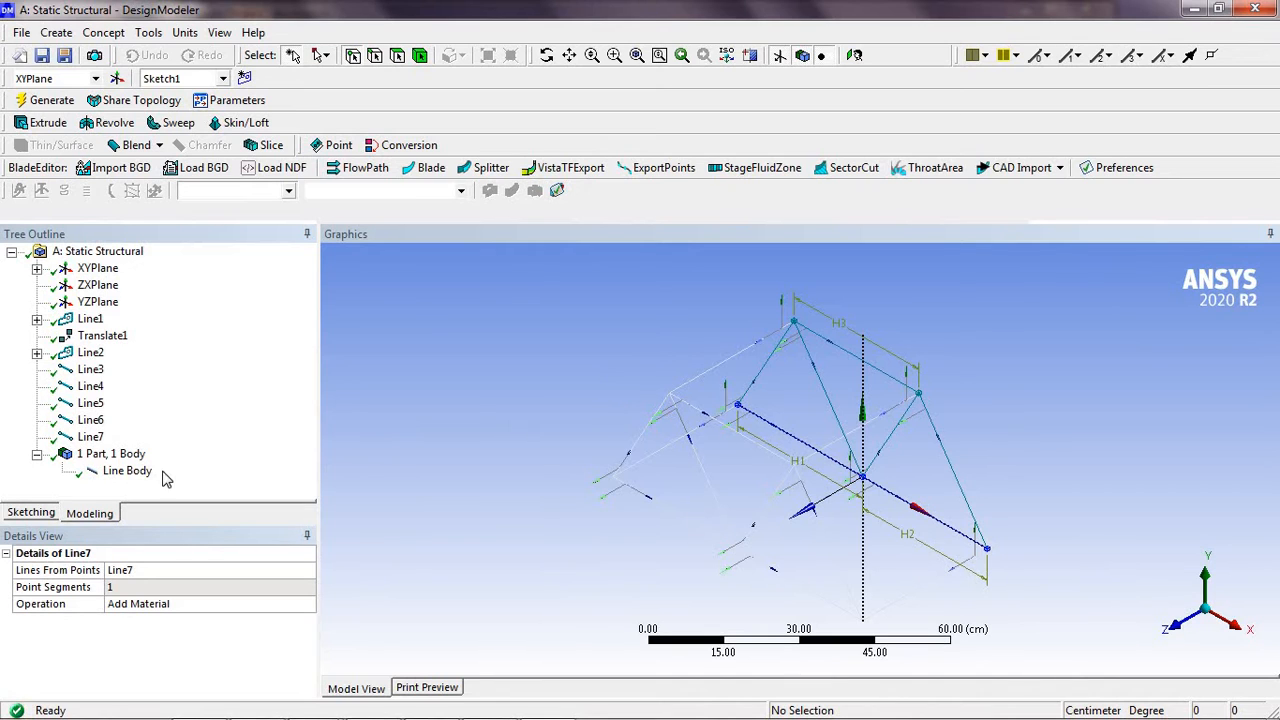
Check the combined line body and create a rectangular cross section with B and H both set to 2 cm
click(128, 471)
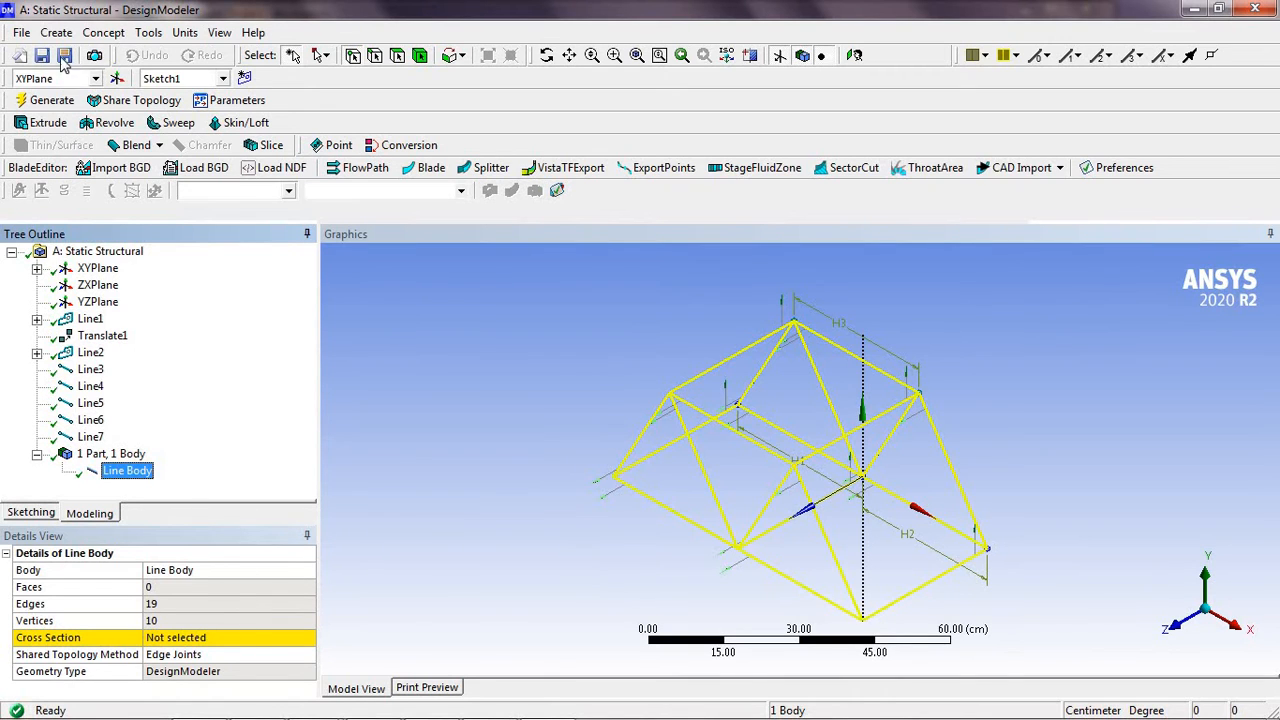
click(105, 34)
mouse_move(157, 224)
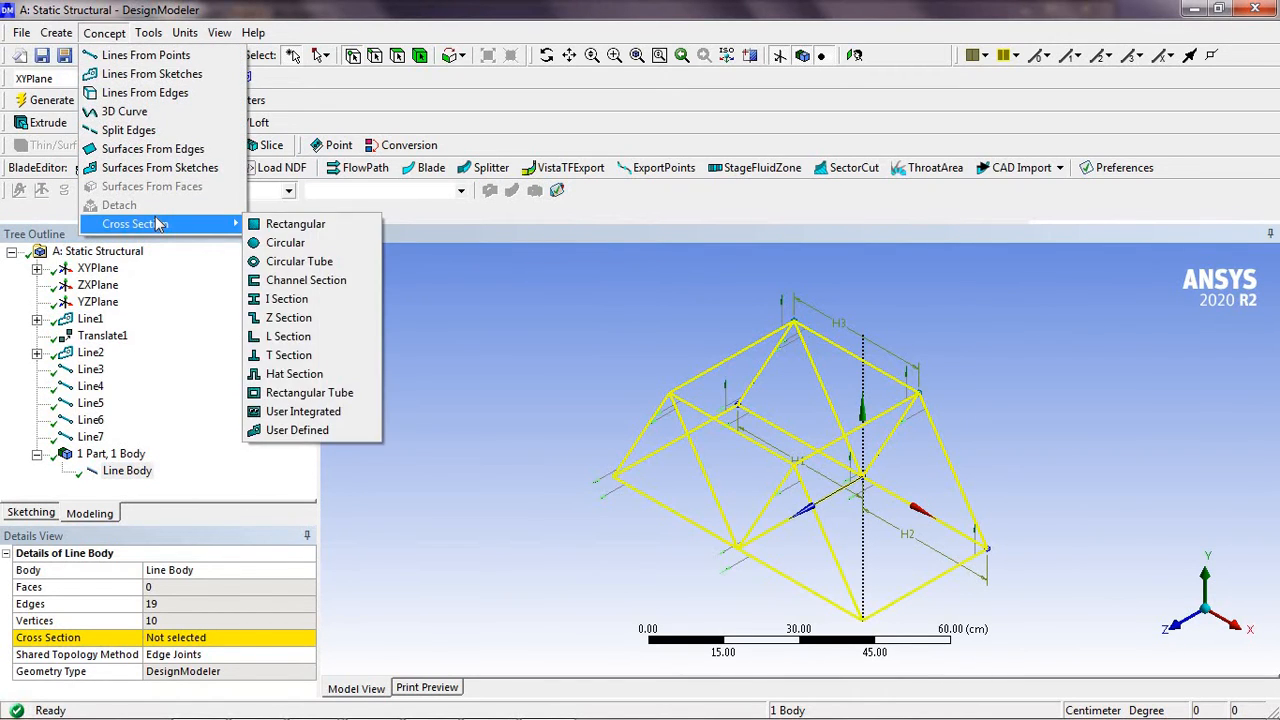
click(291, 224)
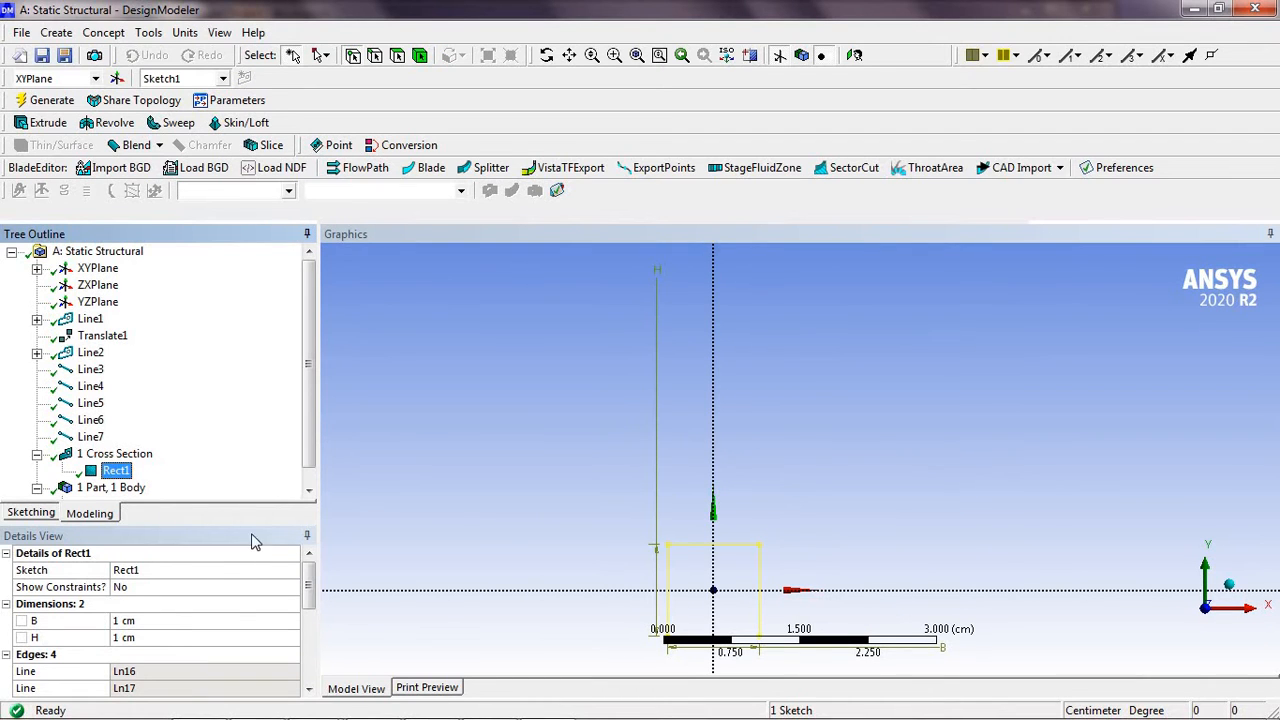
click(162, 621)
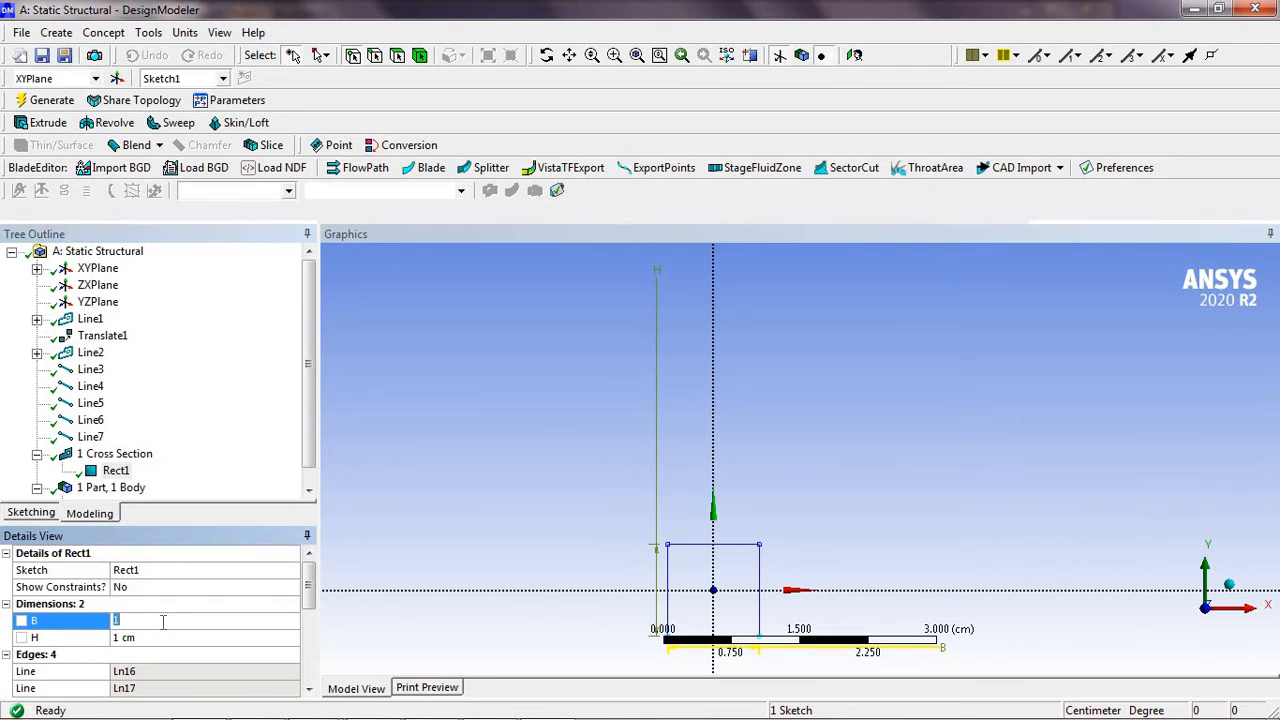
text(2)
key(Return)
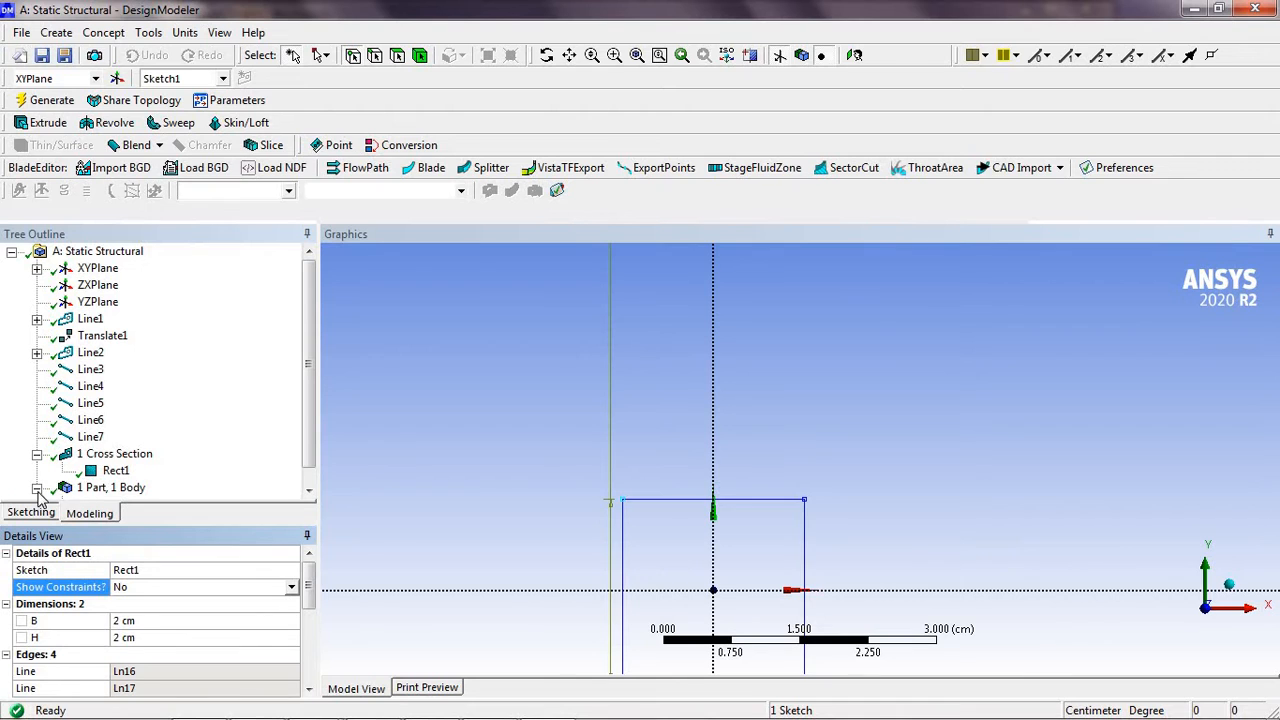
Assign the Rect1 cross section to the truss line body
click(110, 488)
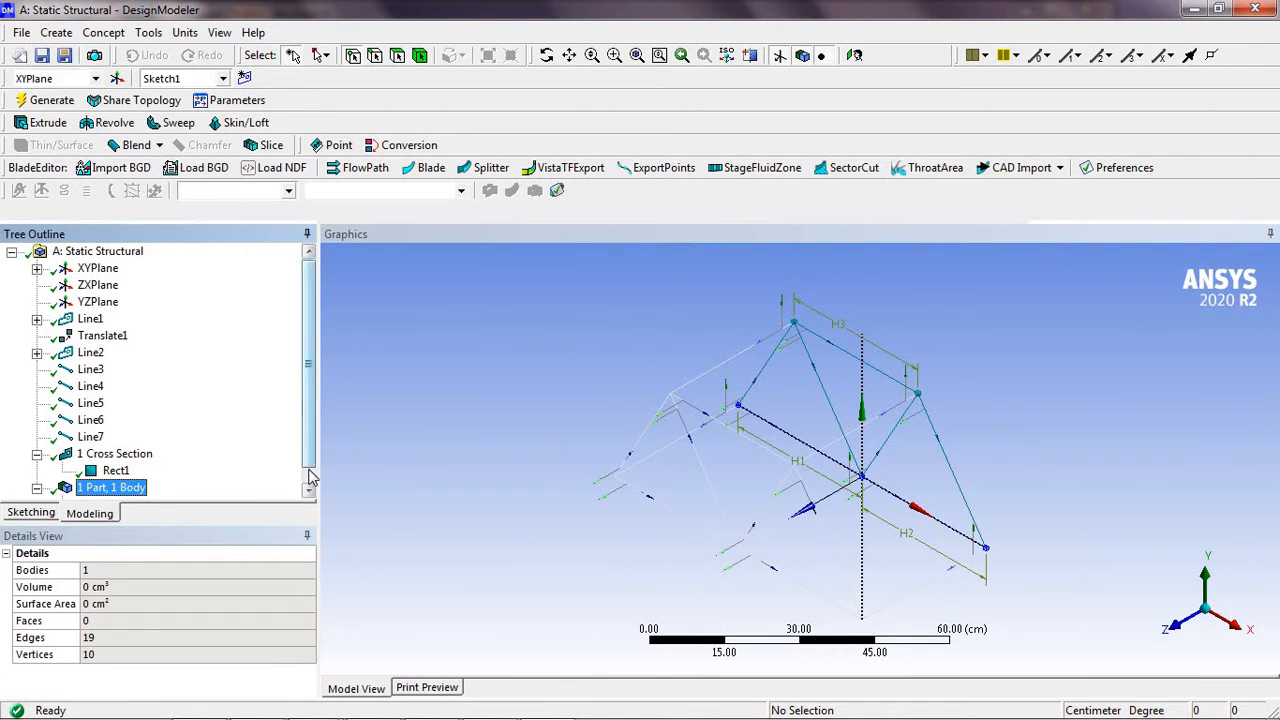
click(308, 491)
click(127, 488)
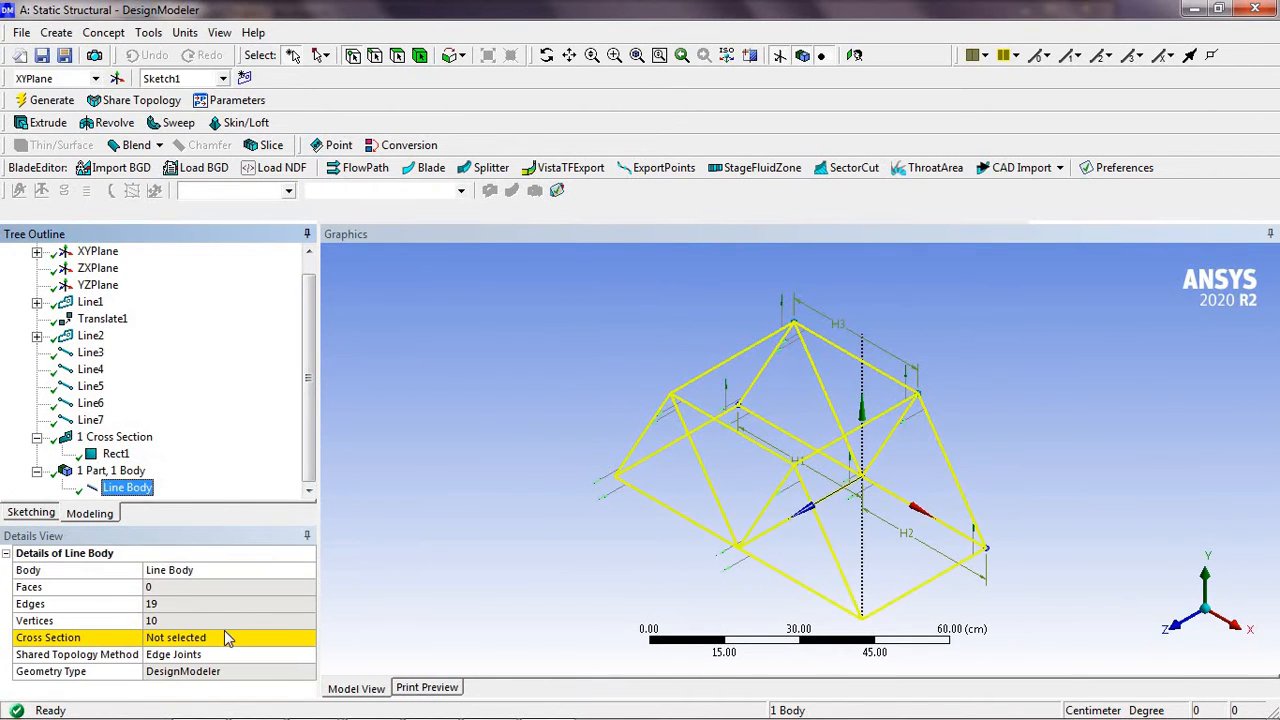
click(227, 632)
click(308, 638)
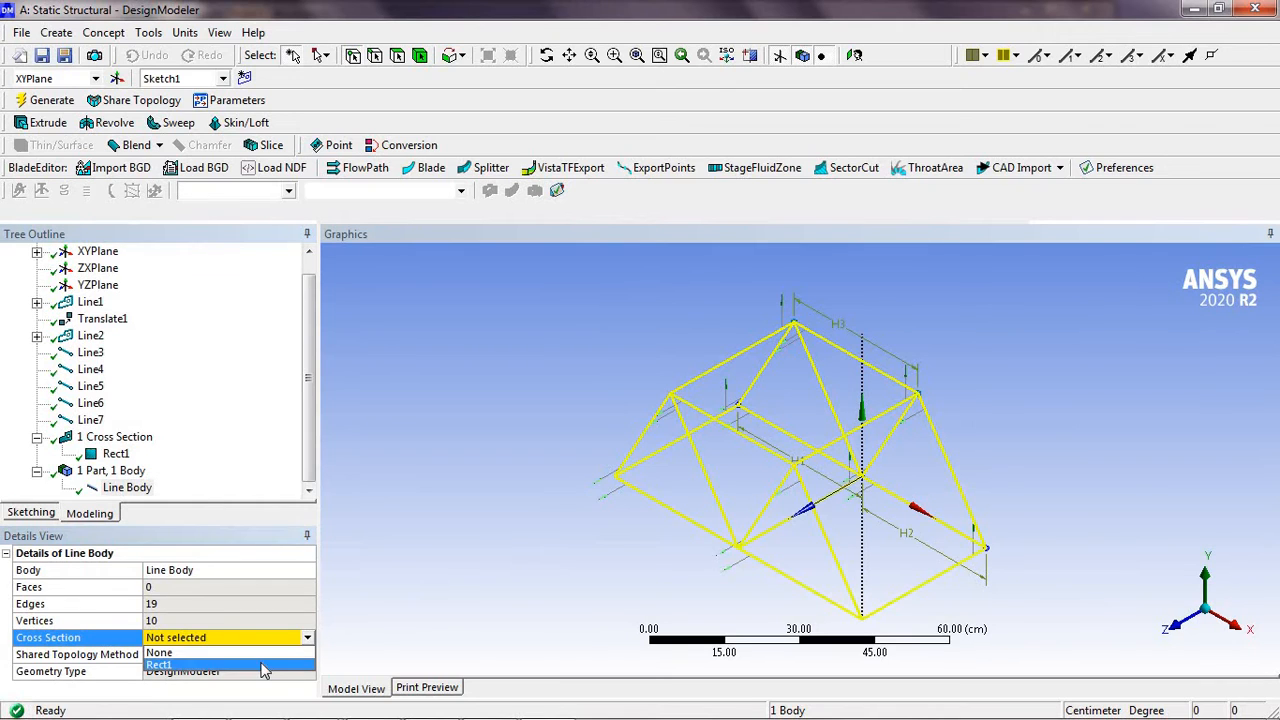
click(280, 670)
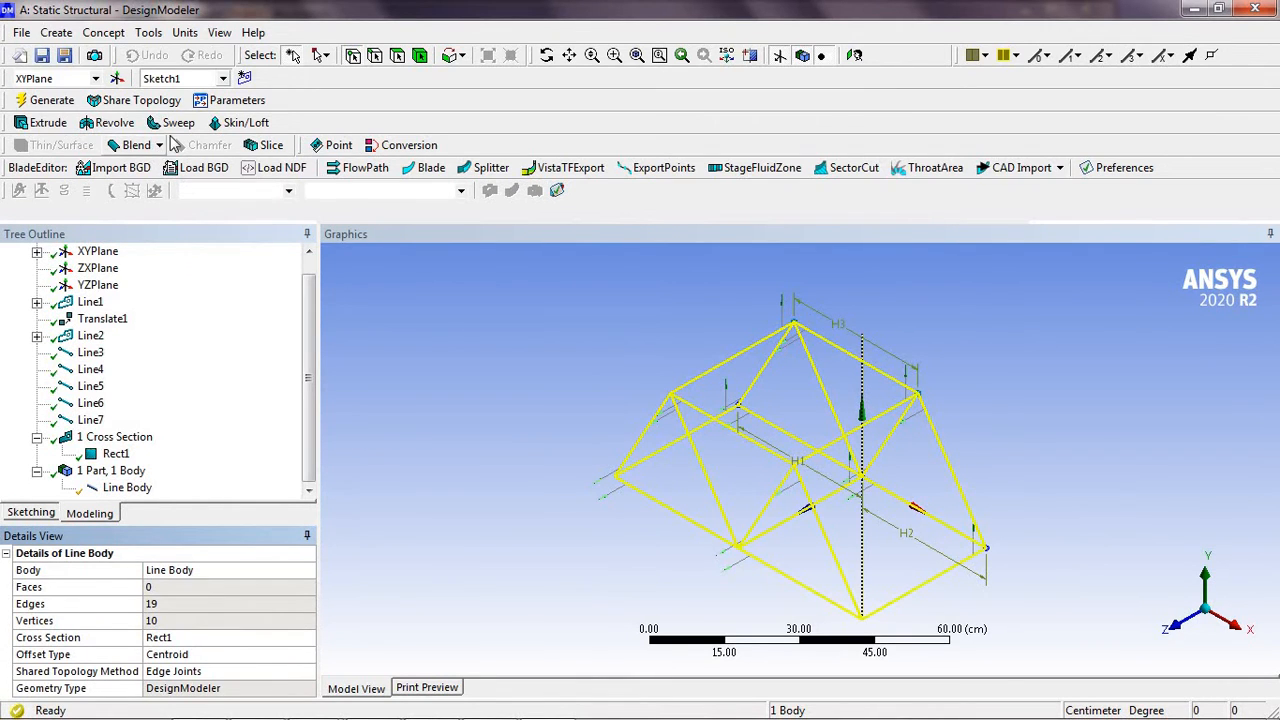
Display the cross section solids and rotate the 3D truss to examine its members
click(218, 33)
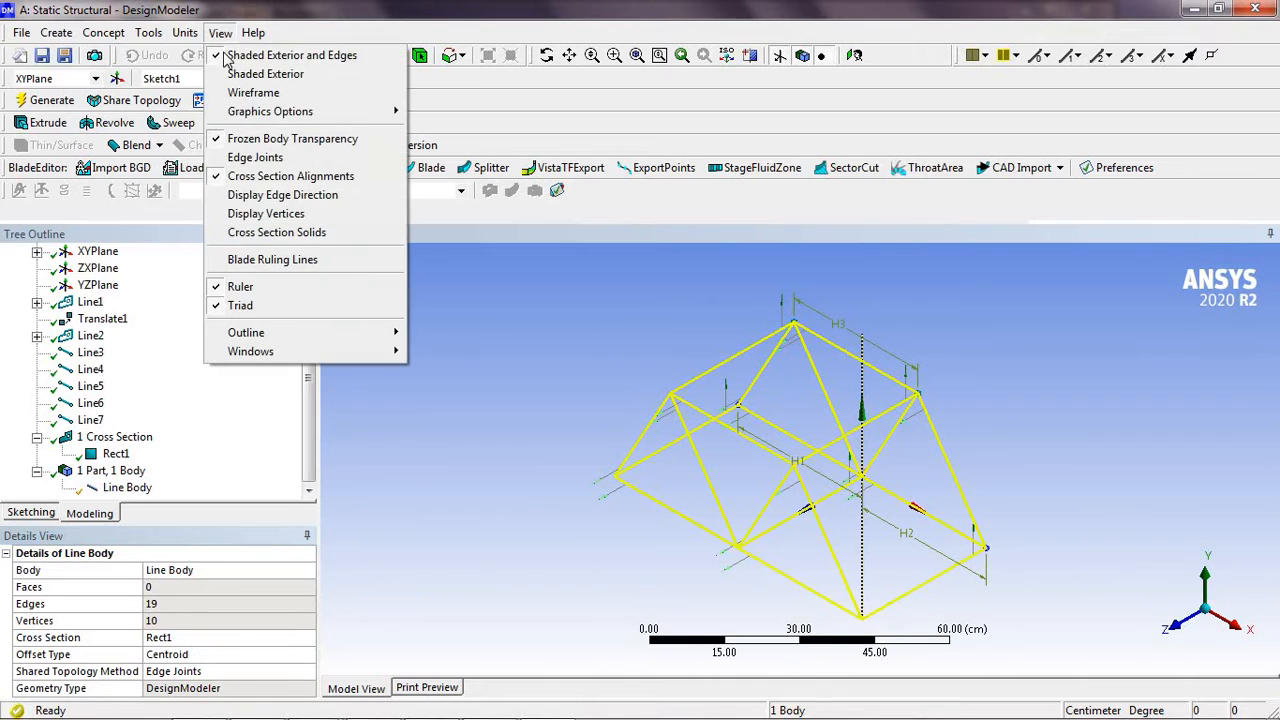
click(245, 237)
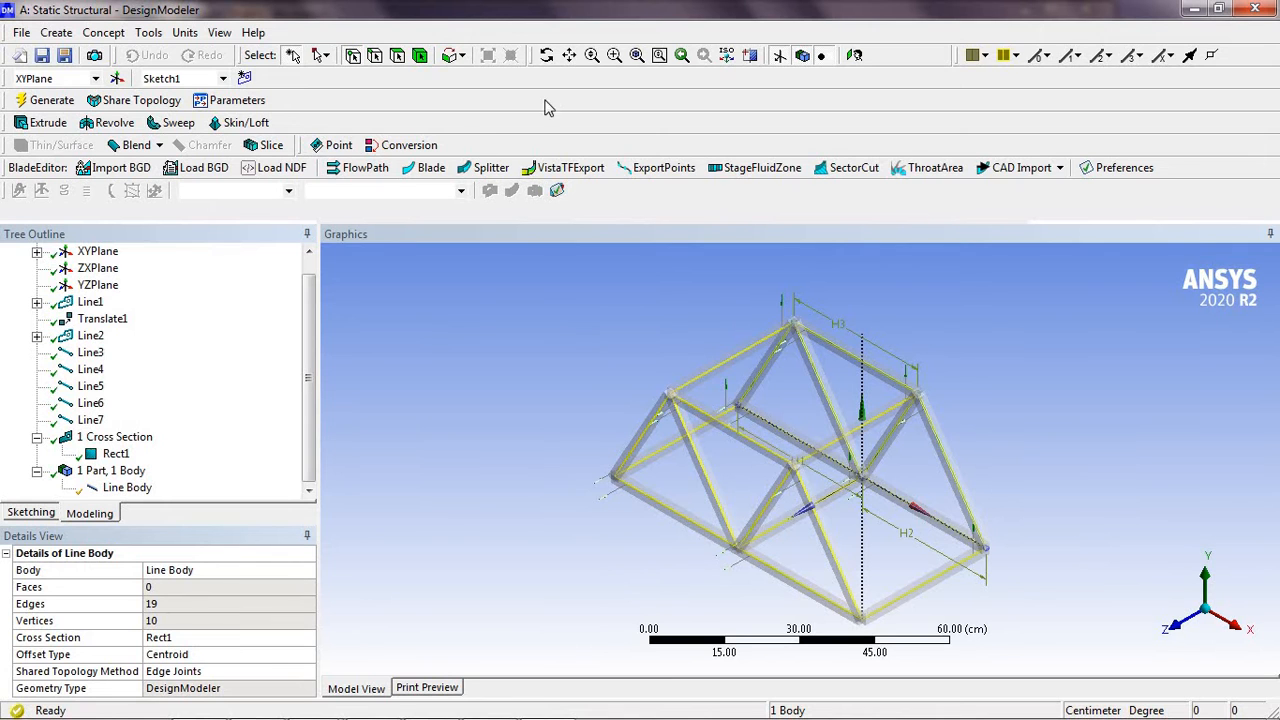
click(547, 55)
drag(751, 428, 727, 390)
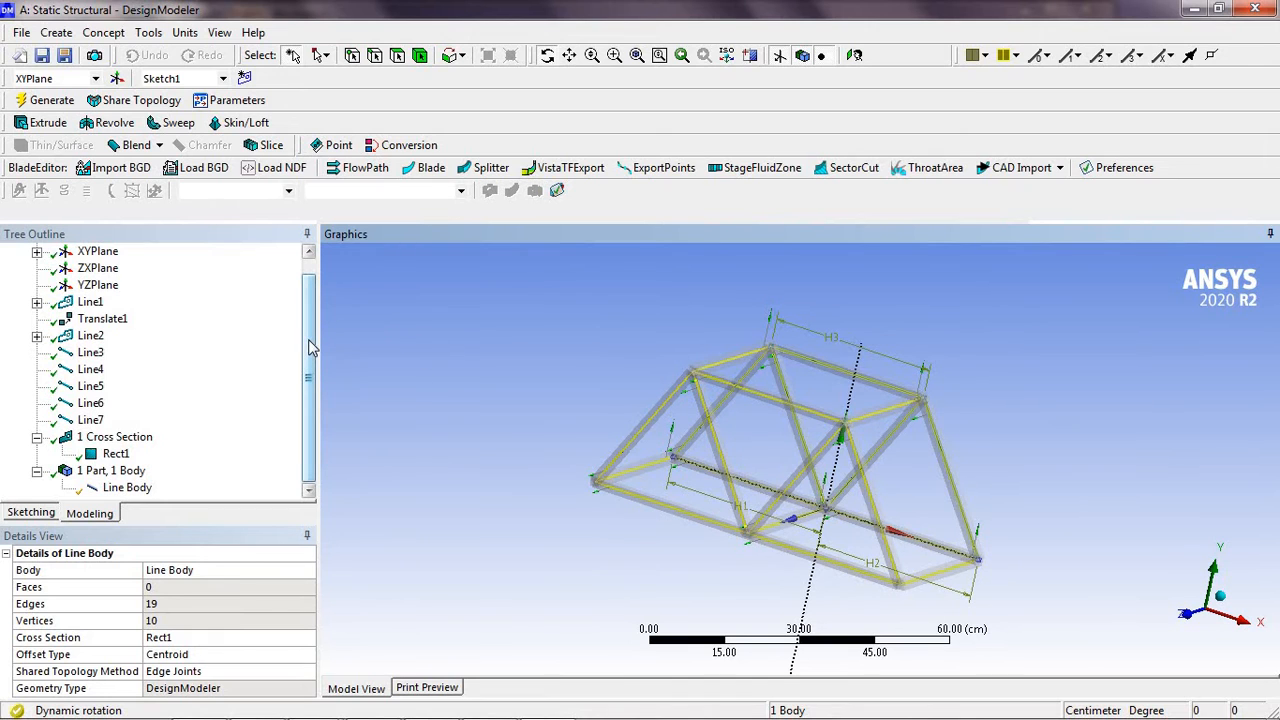
Clear the truss model and start over with an empty geometry
click(23, 34)
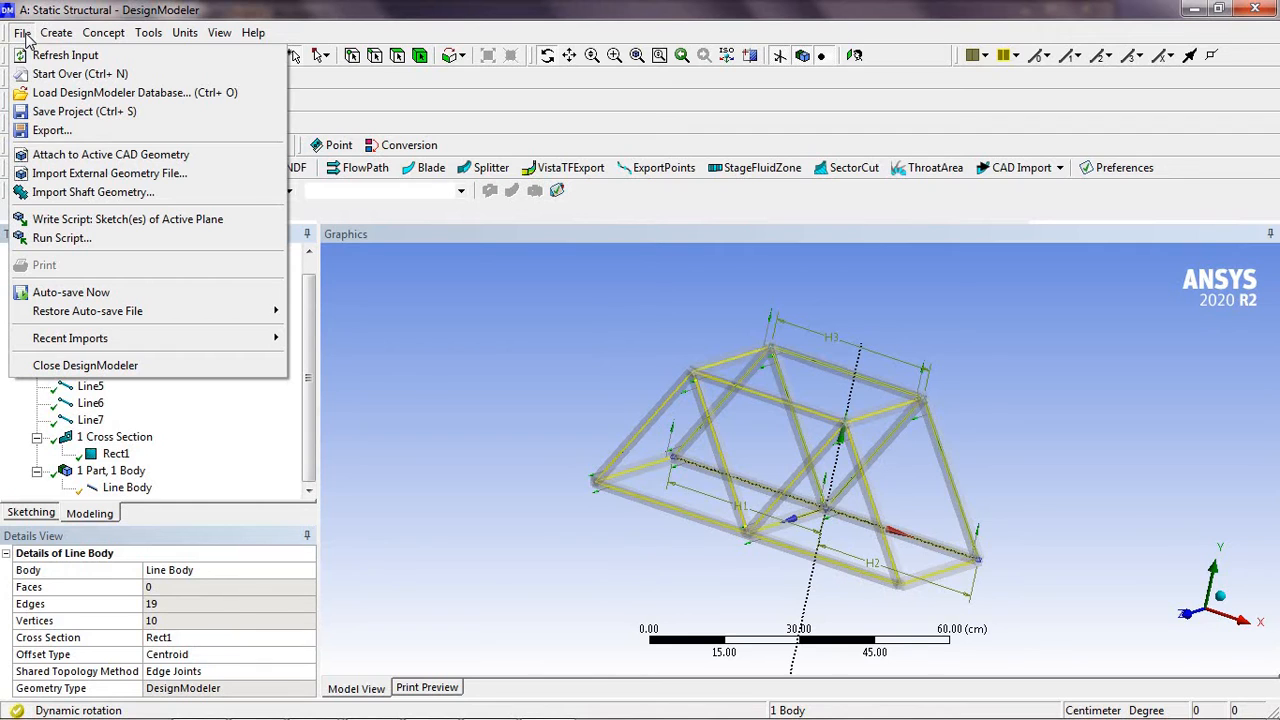
click(78, 74)
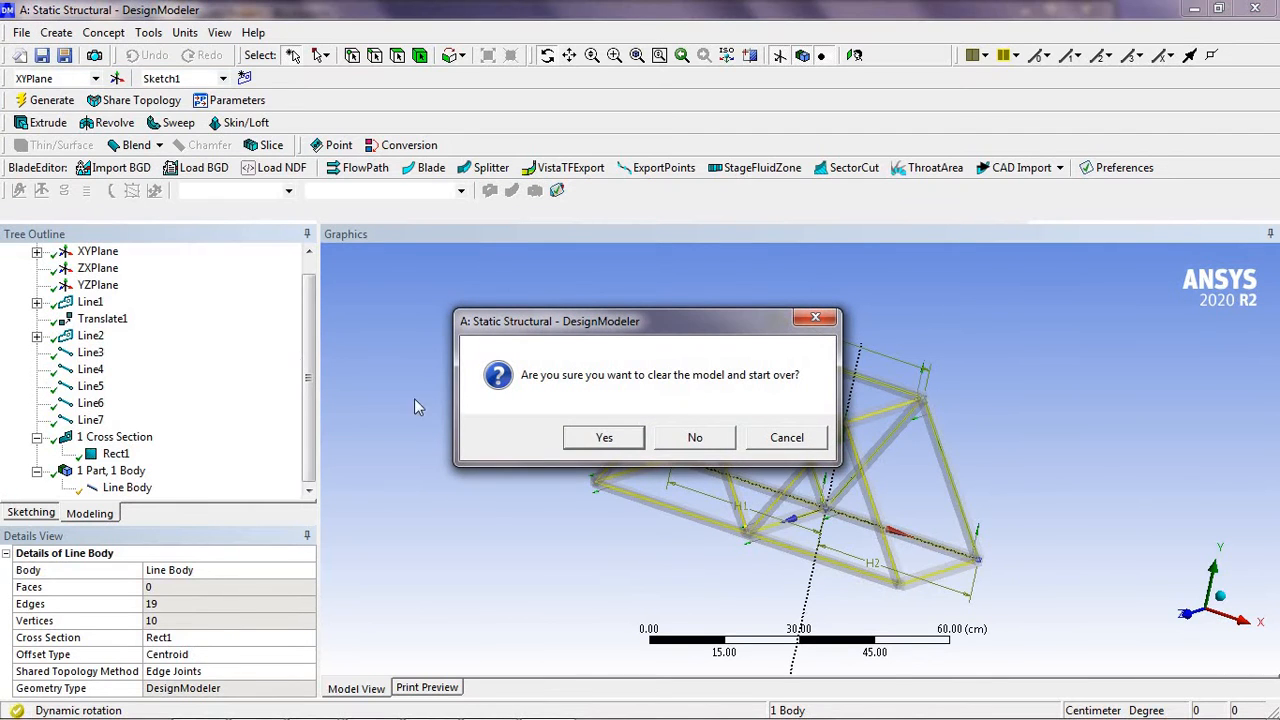
click(621, 446)
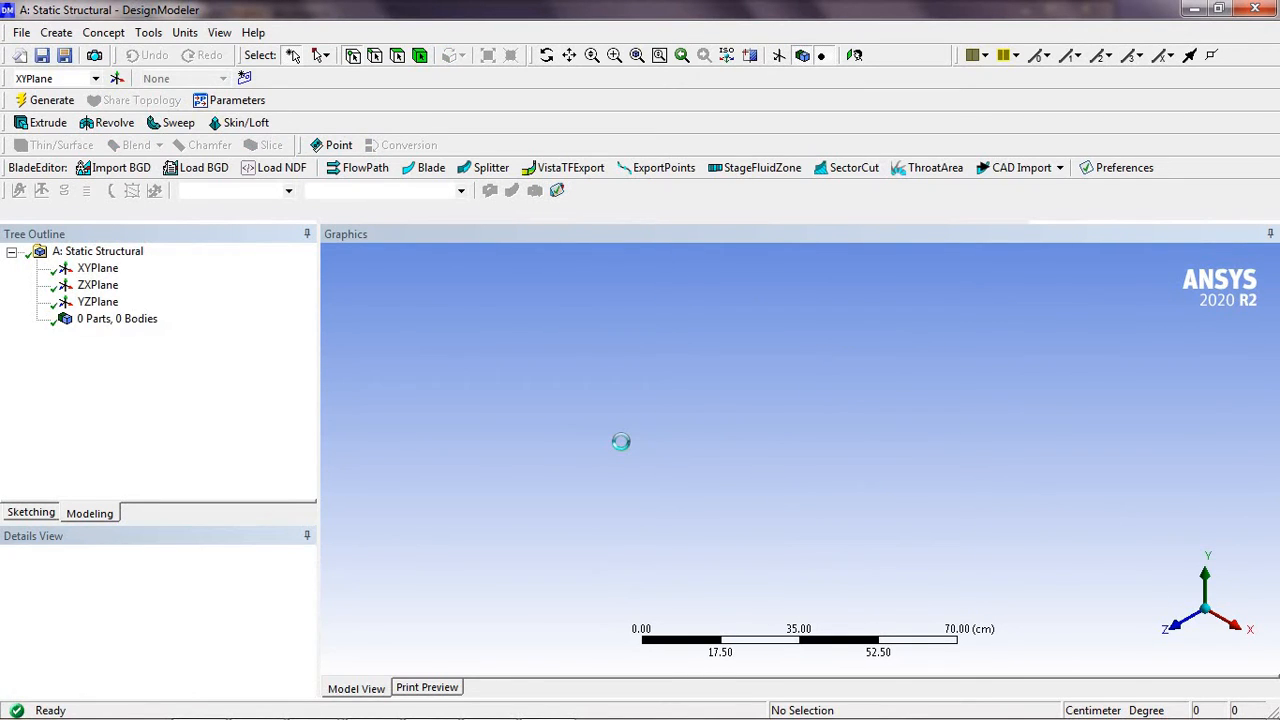
Create a construction point at the origin with the Manual Input definition and generate it
click(31, 513)
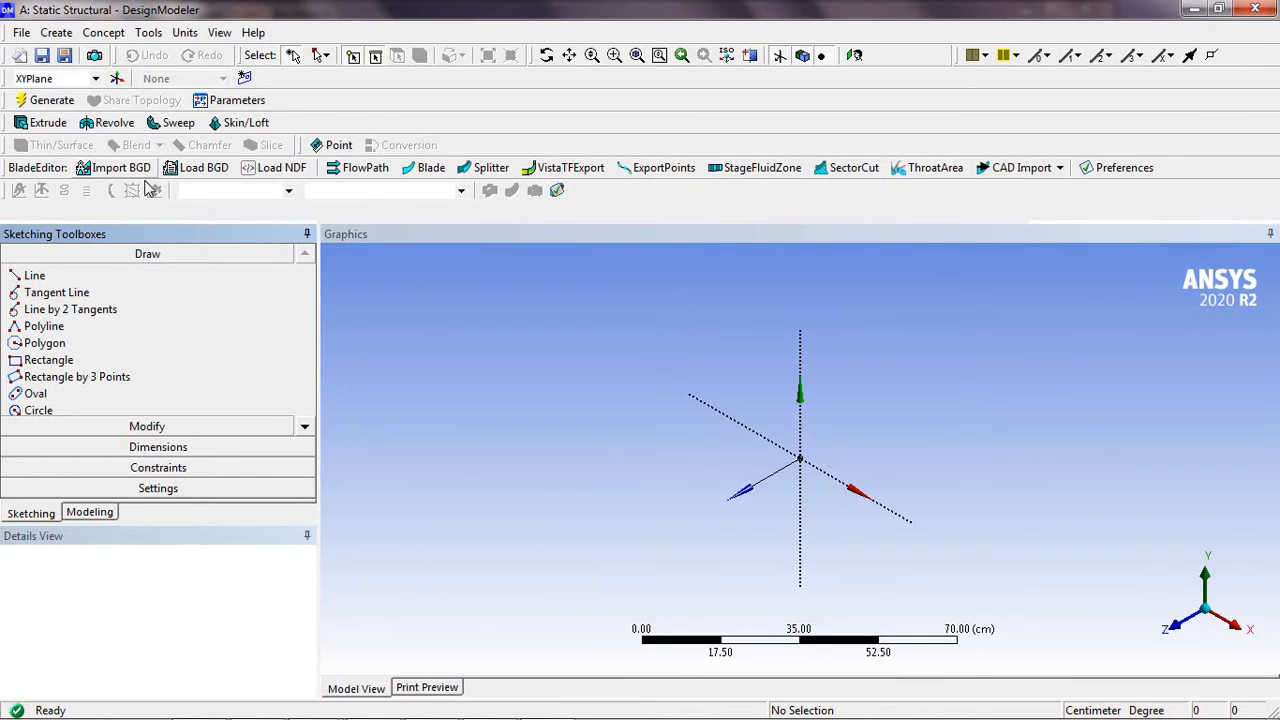
click(56, 34)
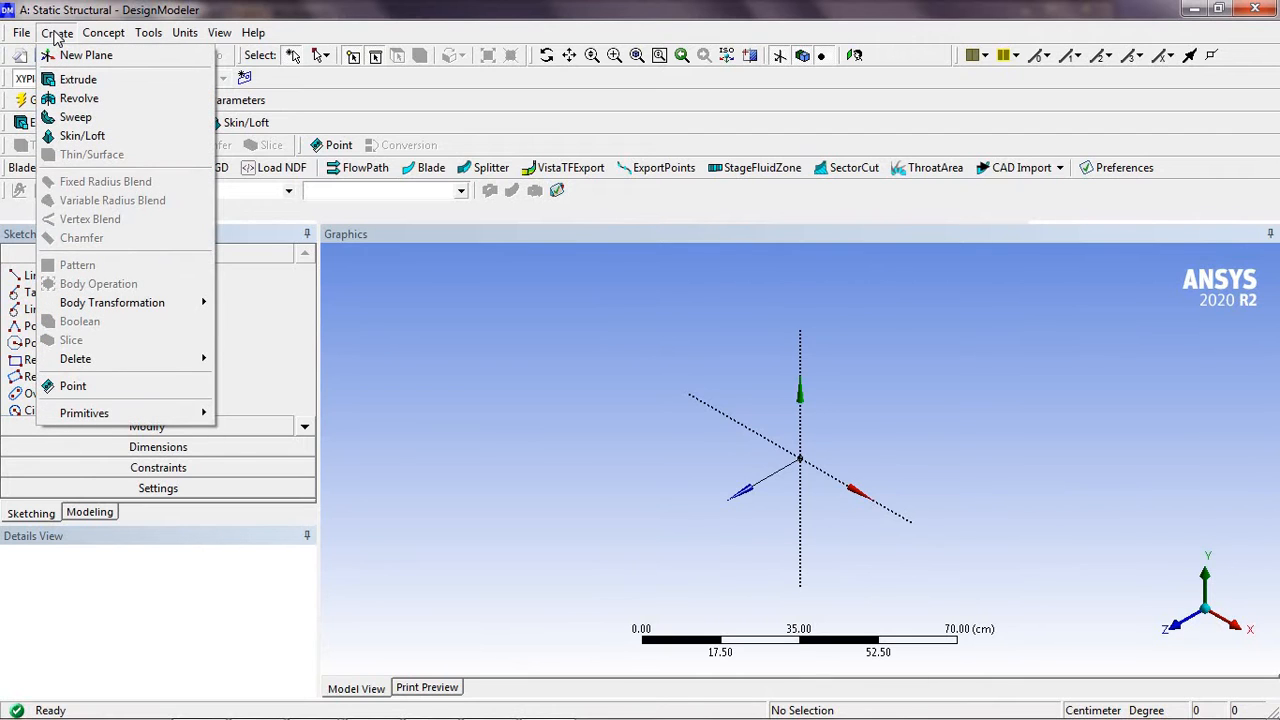
click(110, 388)
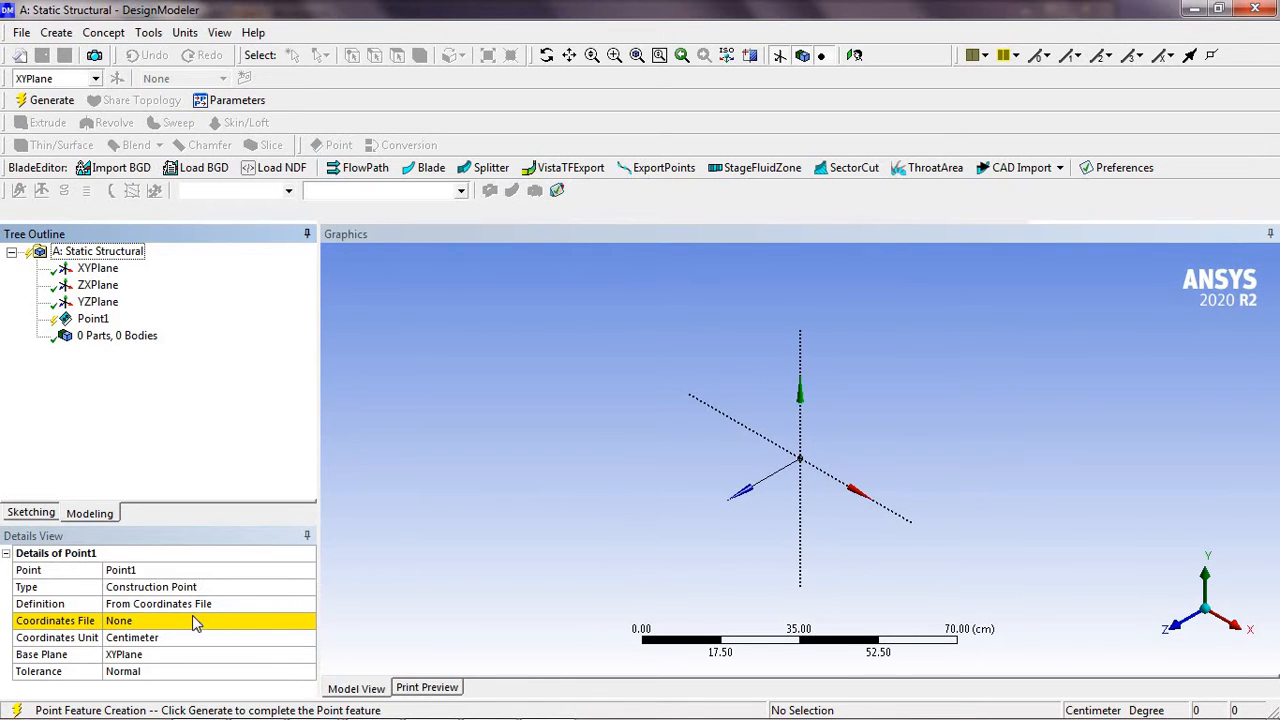
click(287, 606)
click(308, 605)
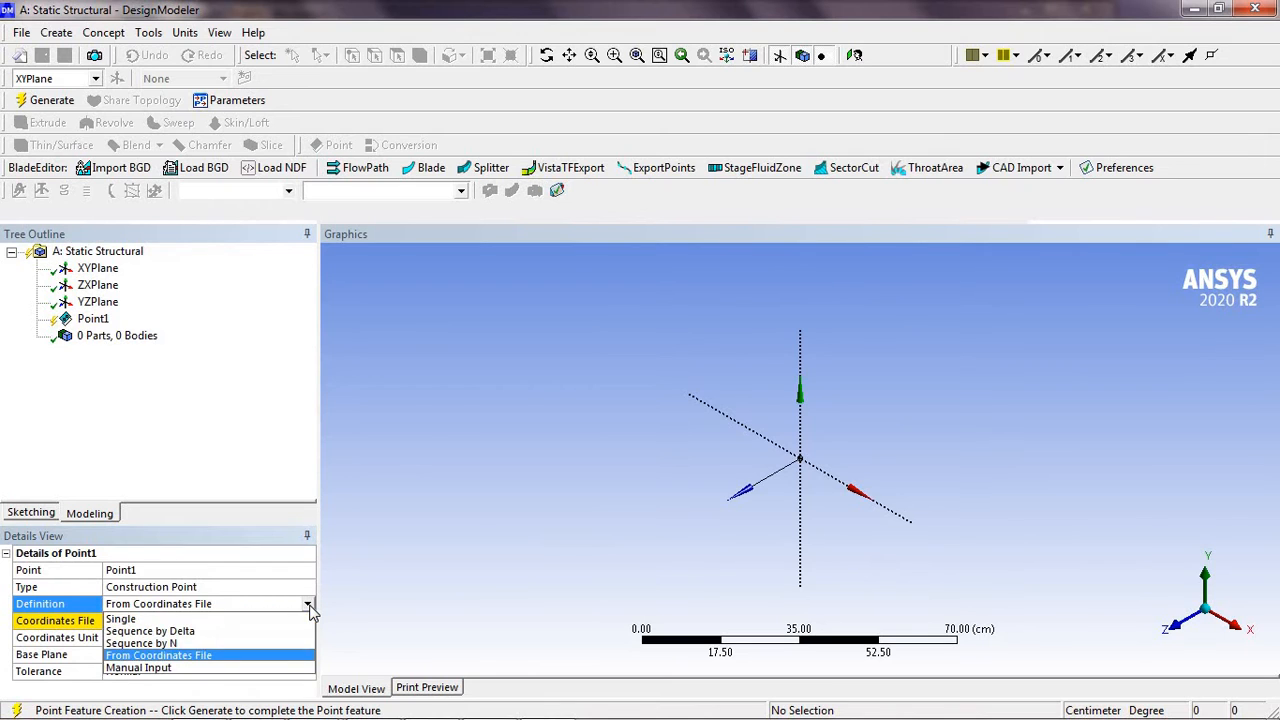
click(200, 667)
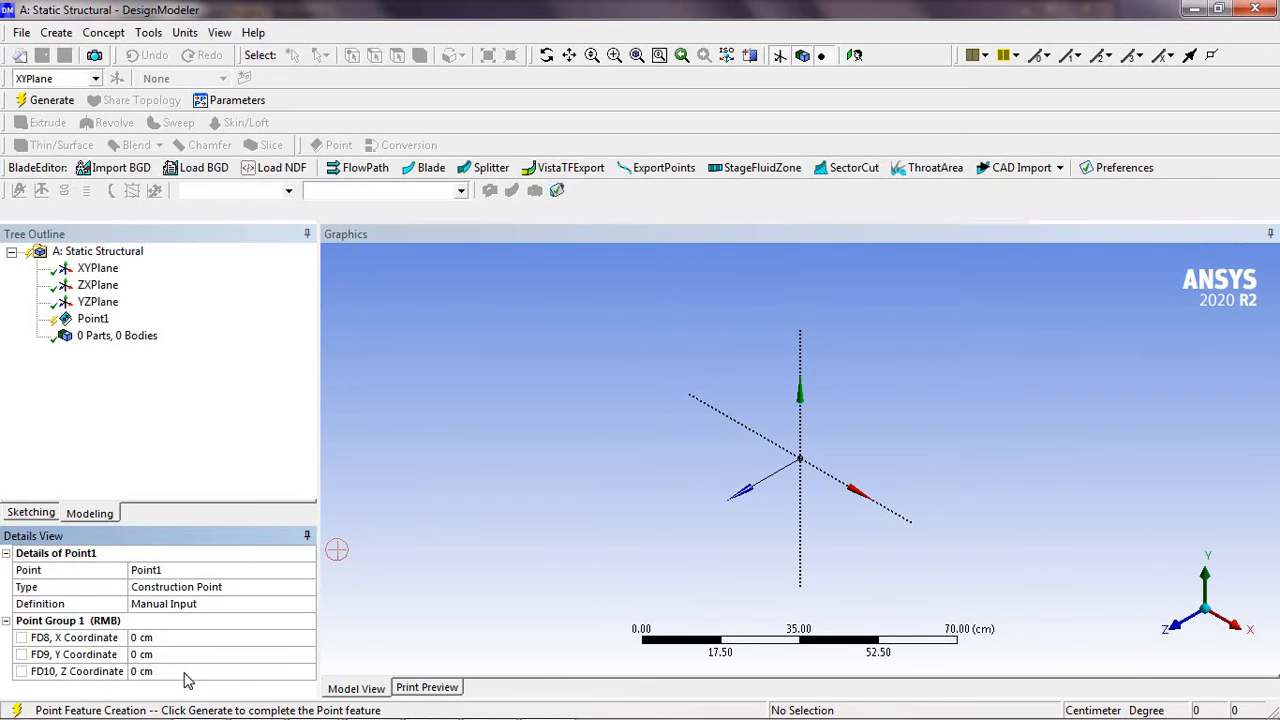
click(62, 110)
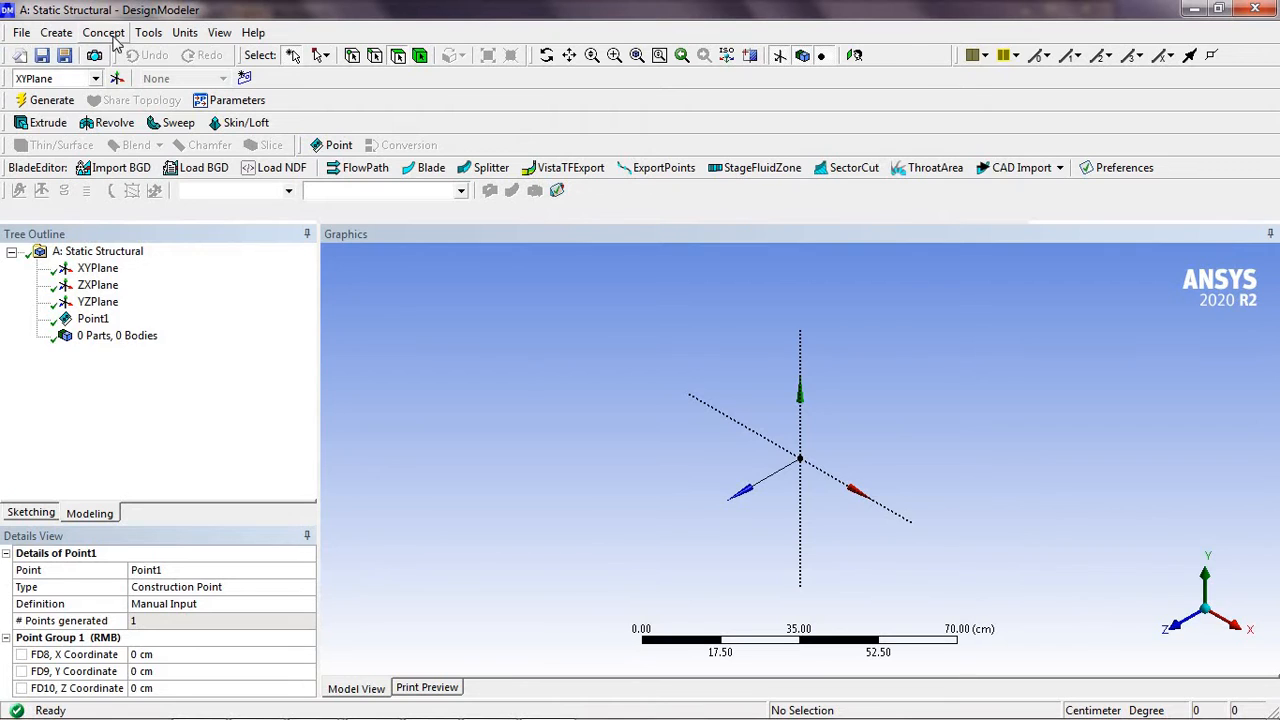
Create a second Manual Input construction point with its X coordinate set to 10 cm and generate it
click(60, 34)
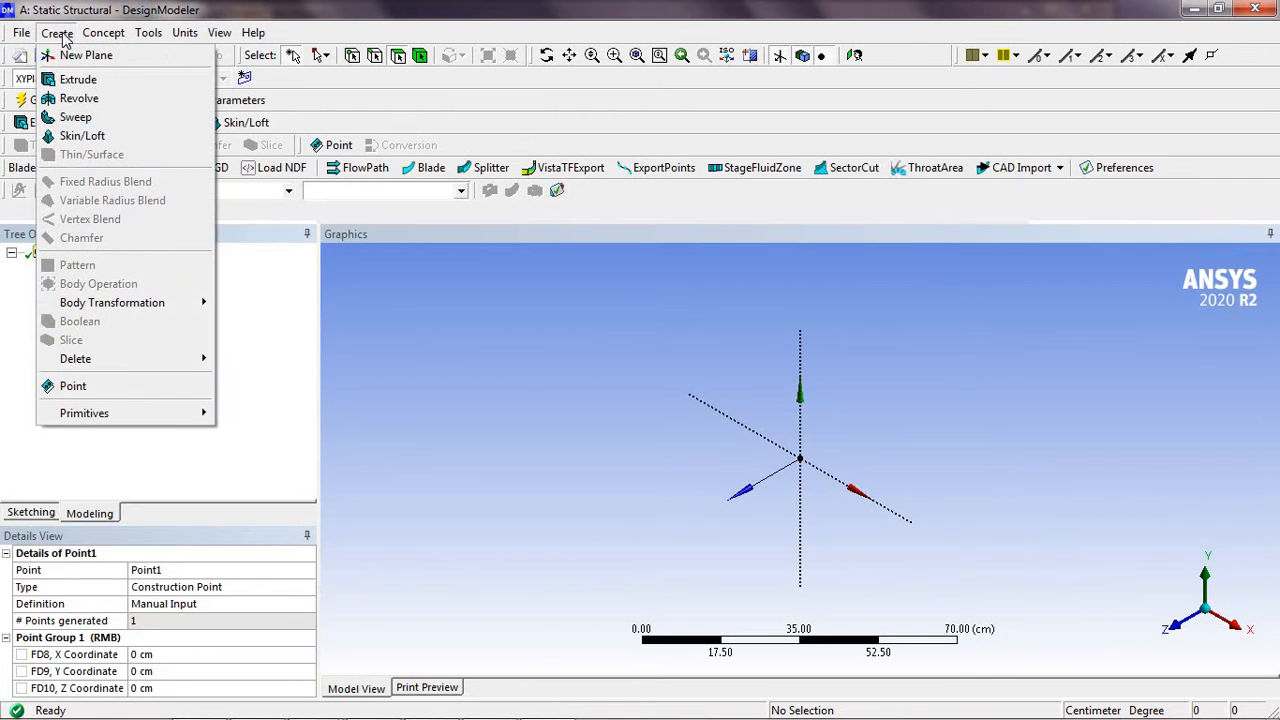
click(106, 389)
click(230, 604)
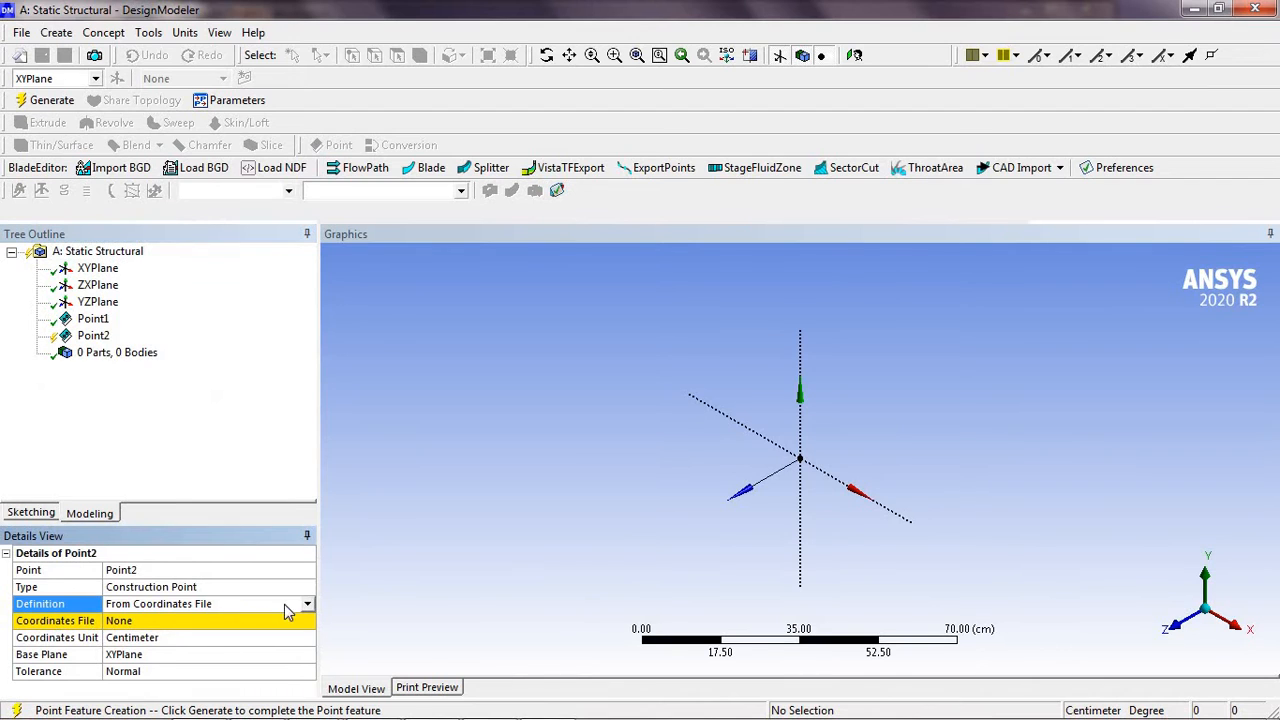
click(306, 604)
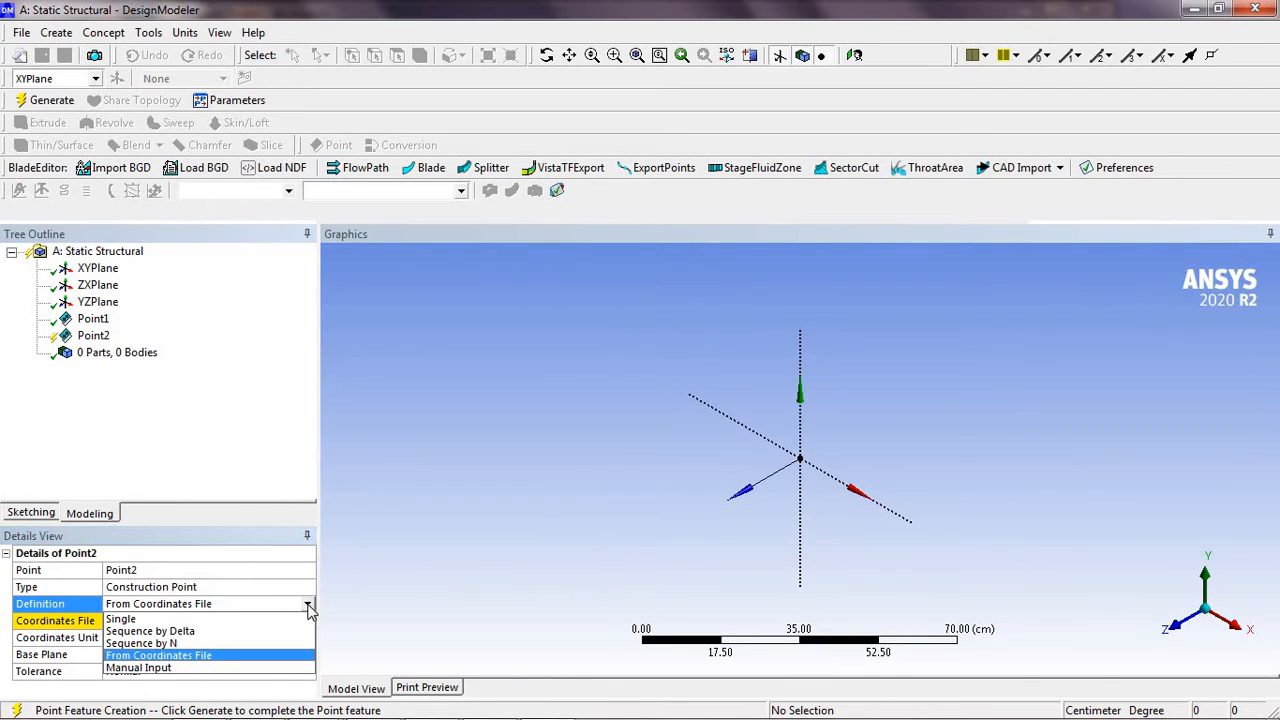
click(212, 667)
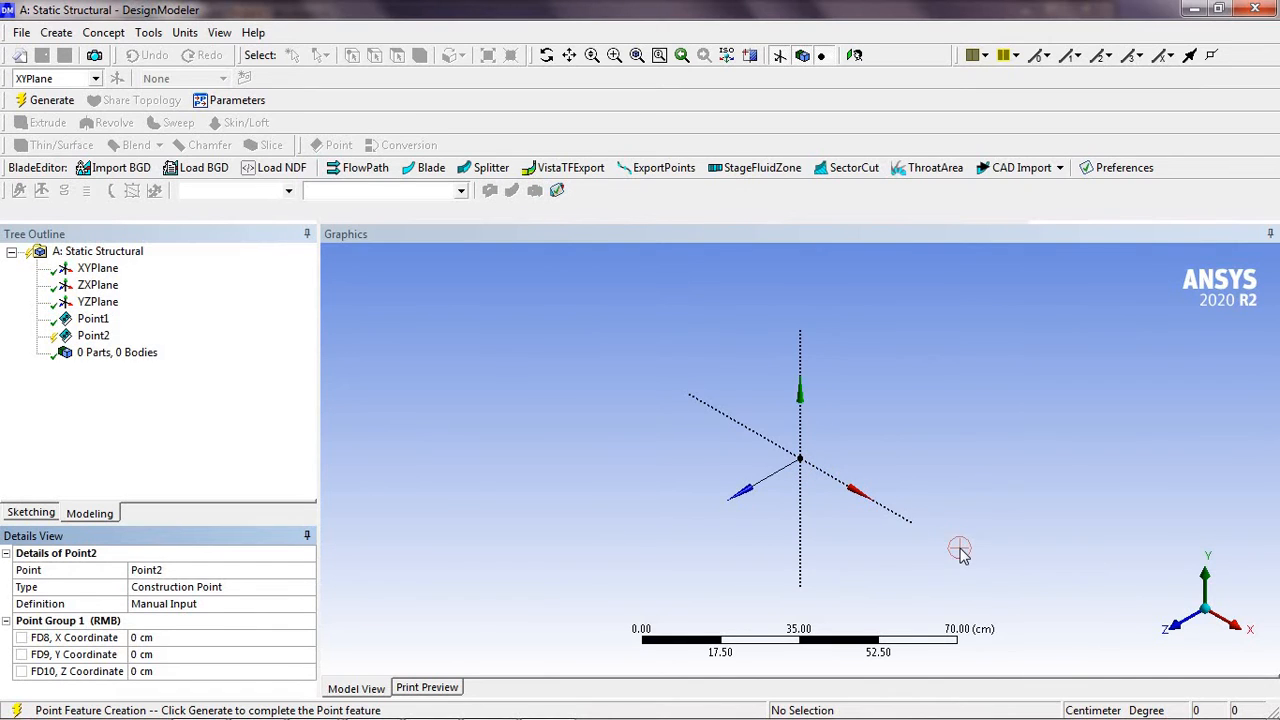
click(192, 637)
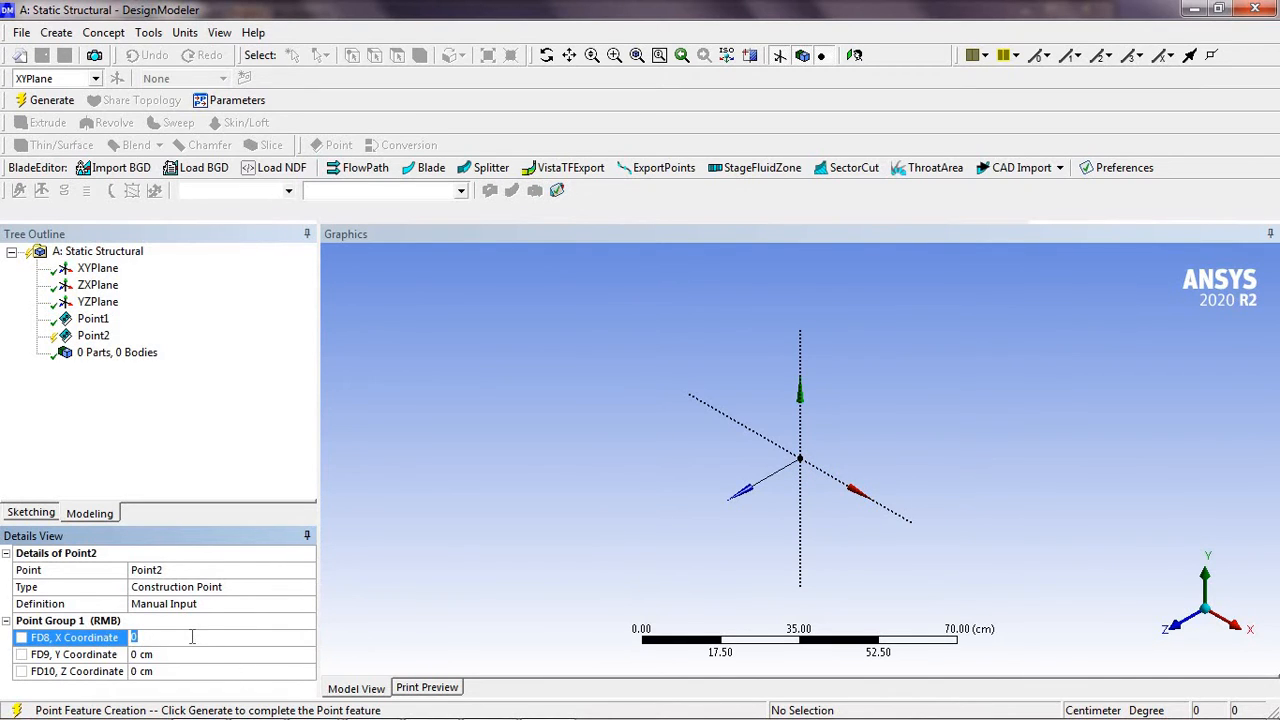
text(10)
key(Return)
click(47, 104)
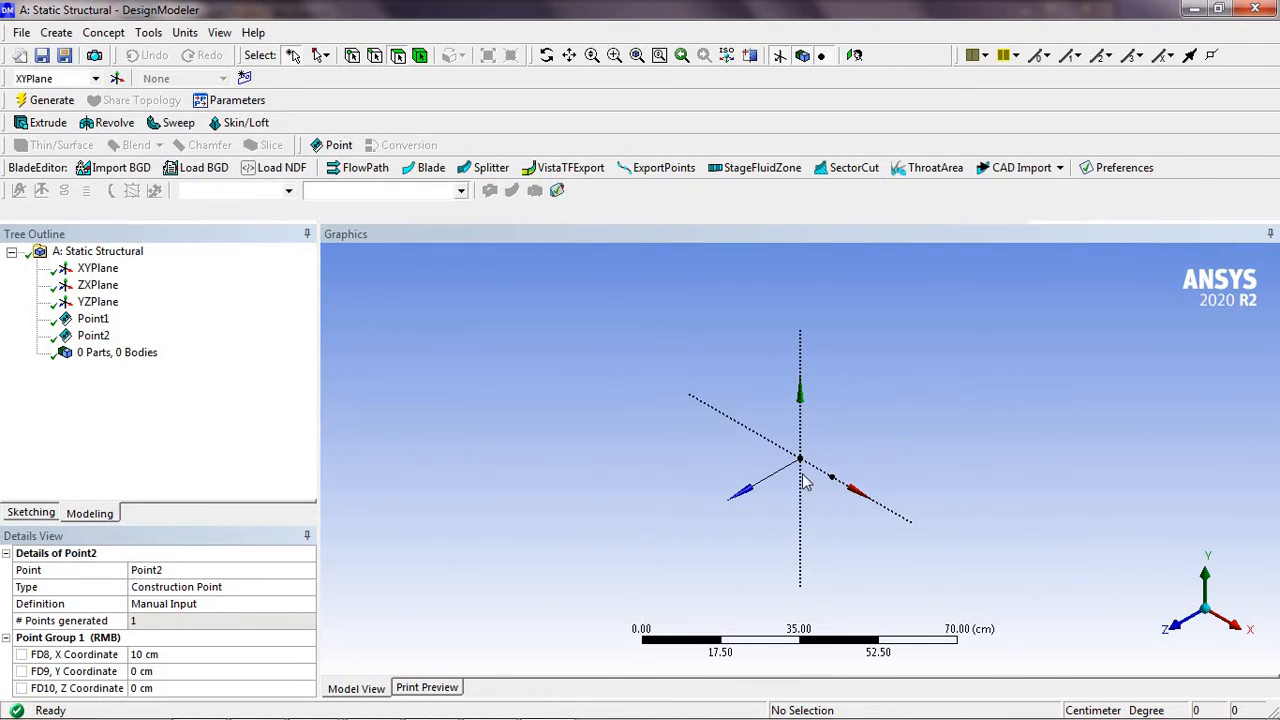
Create a third Manual Input construction point with X and Y coordinates both set to 10 cm and generate it
click(60, 32)
click(101, 390)
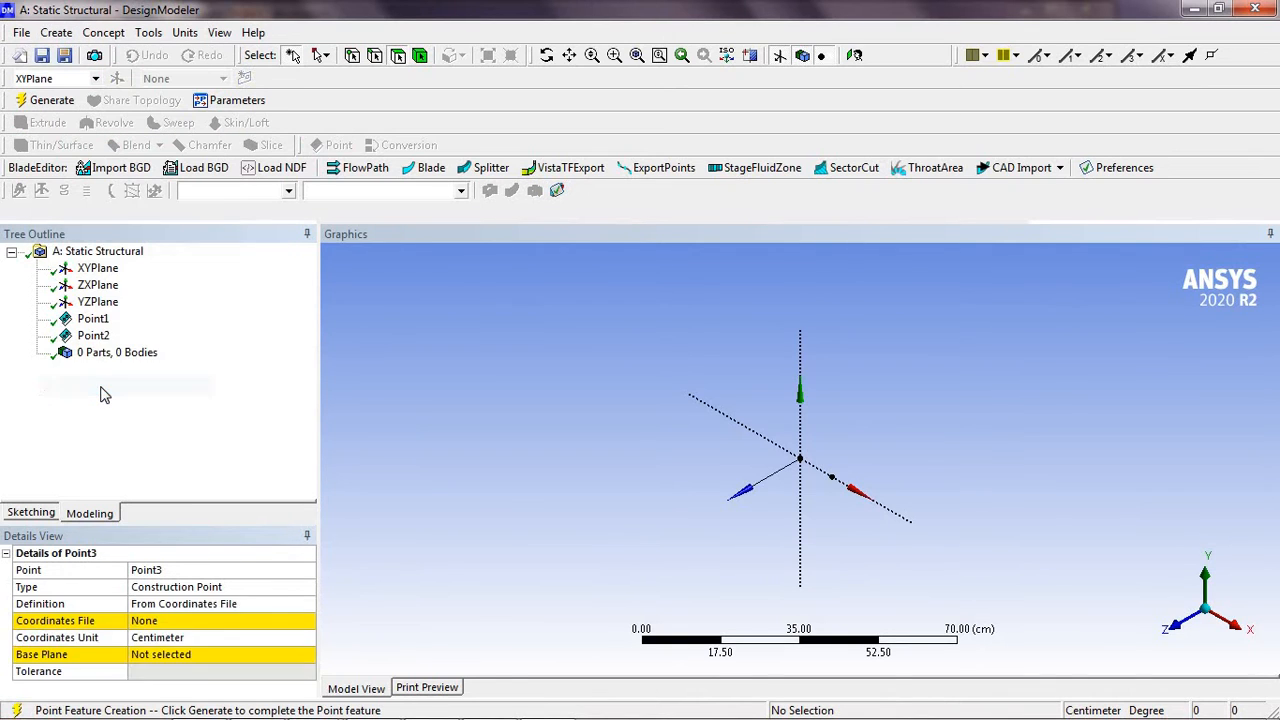
click(239, 605)
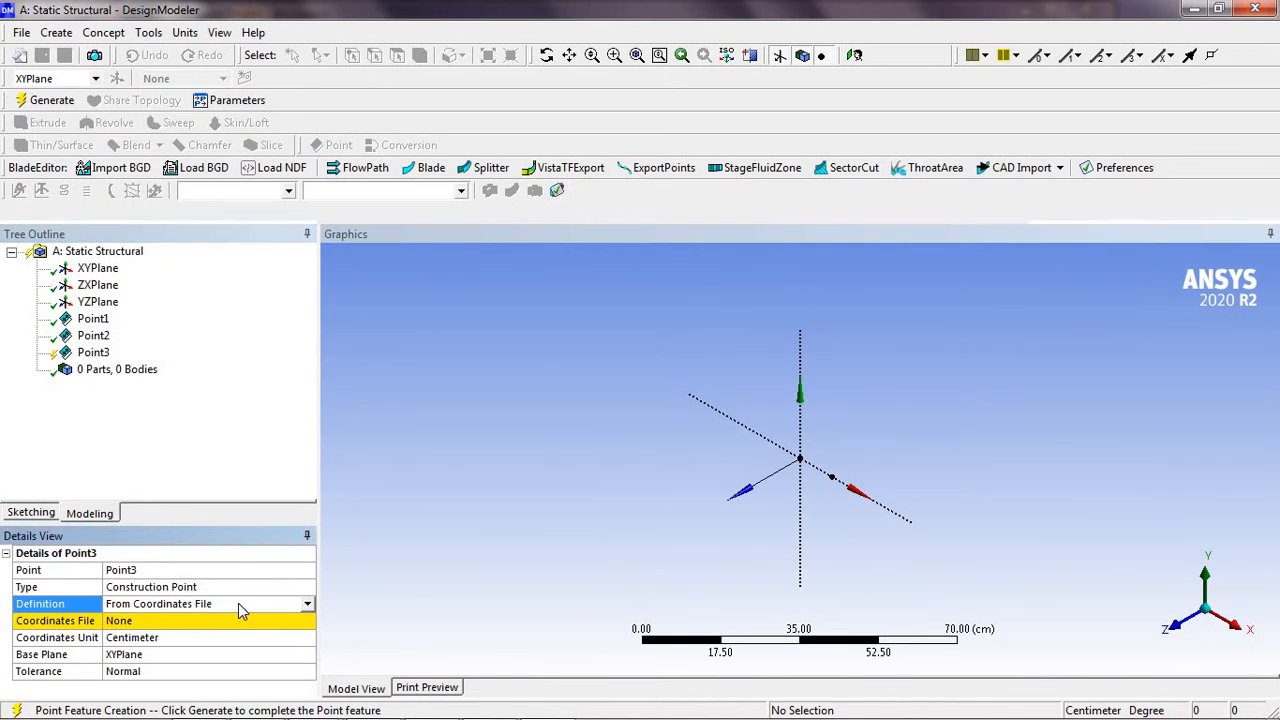
click(307, 604)
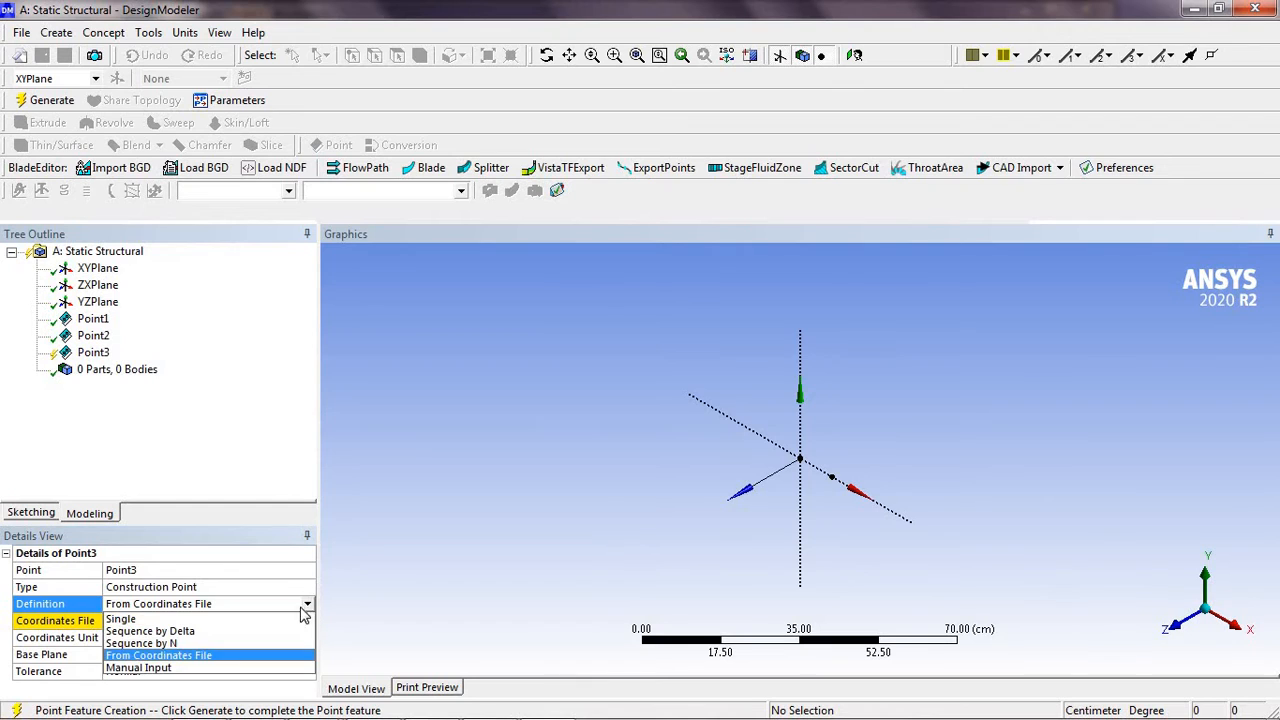
click(205, 668)
click(185, 638)
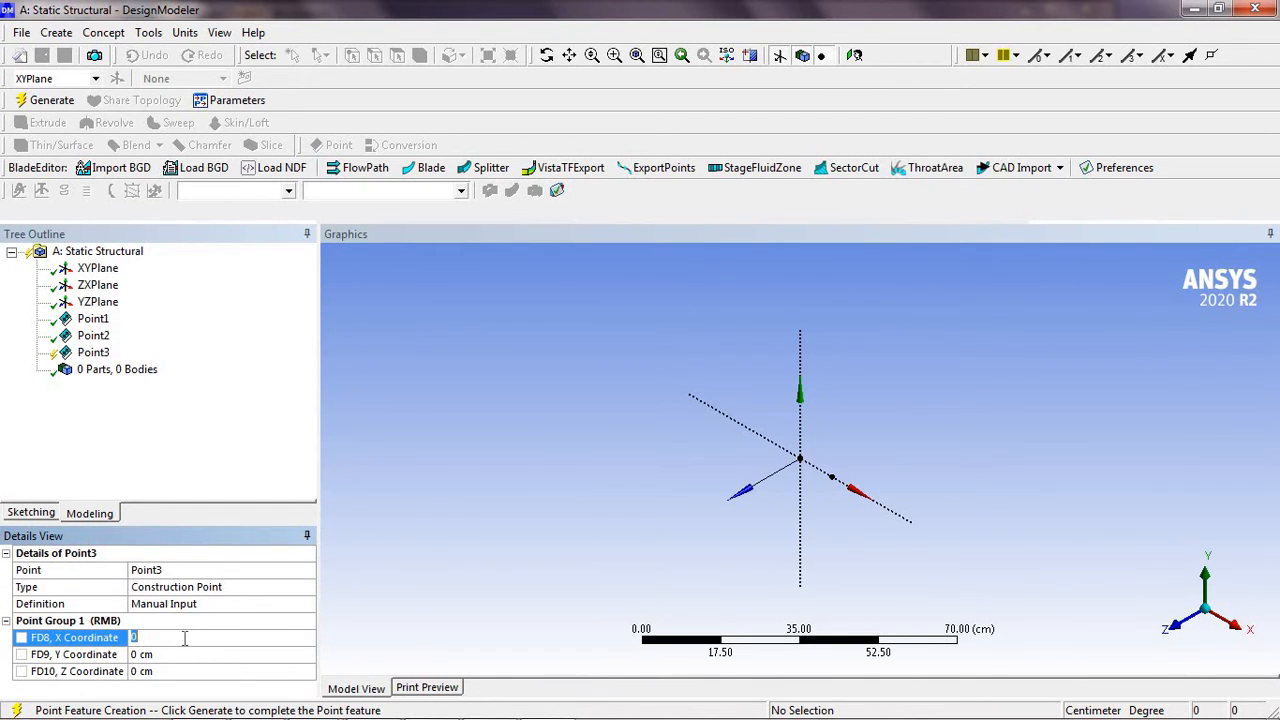
text(10)
click(180, 655)
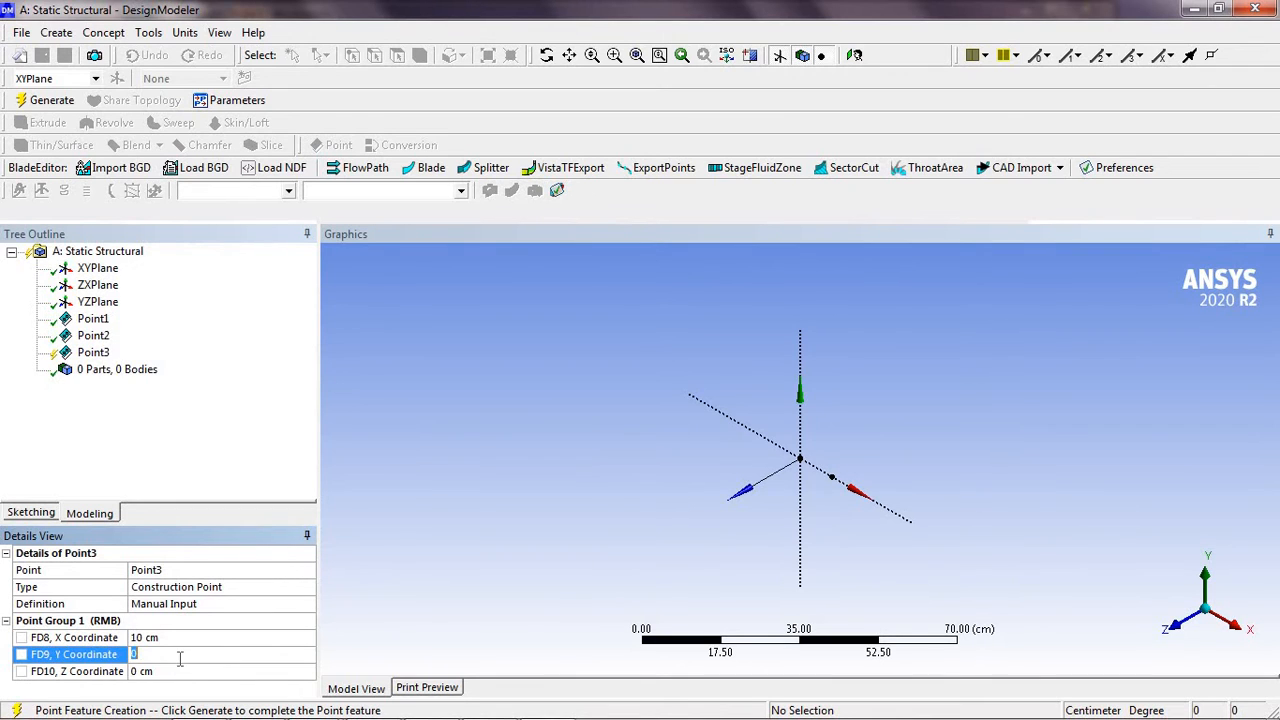
text(10)
key(Return)
click(52, 102)
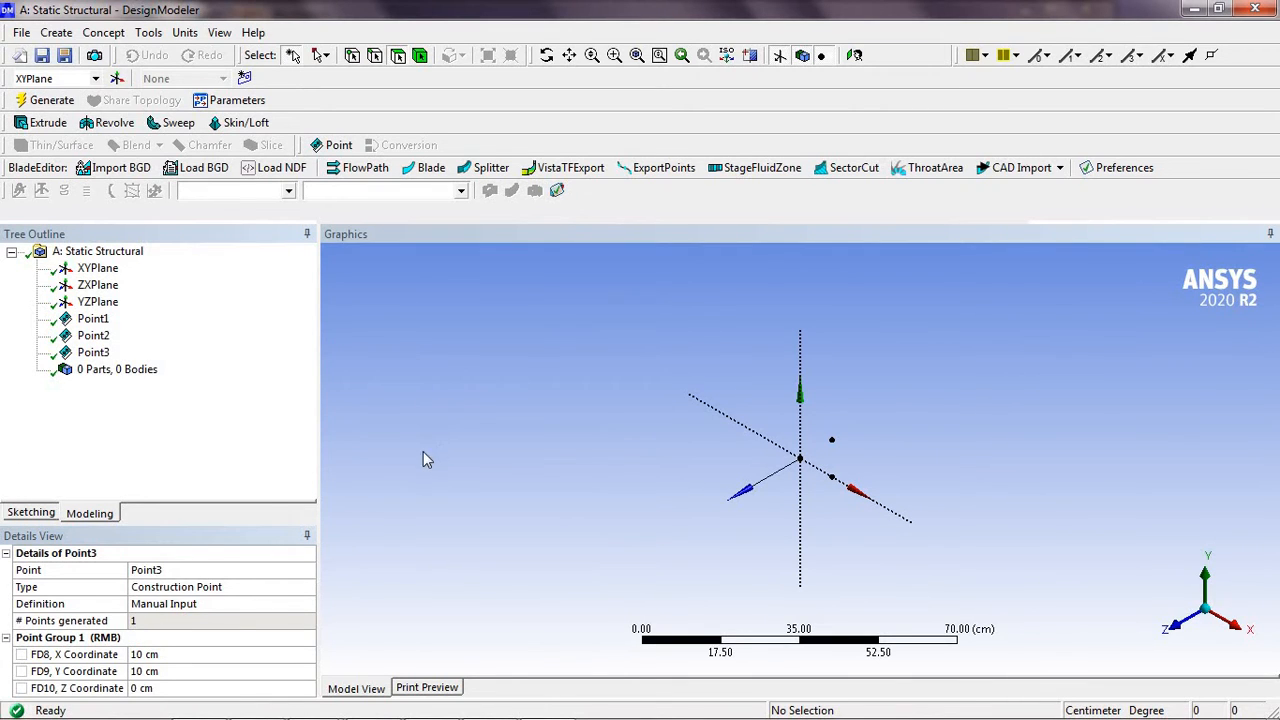
Create a fourth Manual Input construction point with its Y coordinate set to 10 cm and generate it
click(65, 37)
click(86, 384)
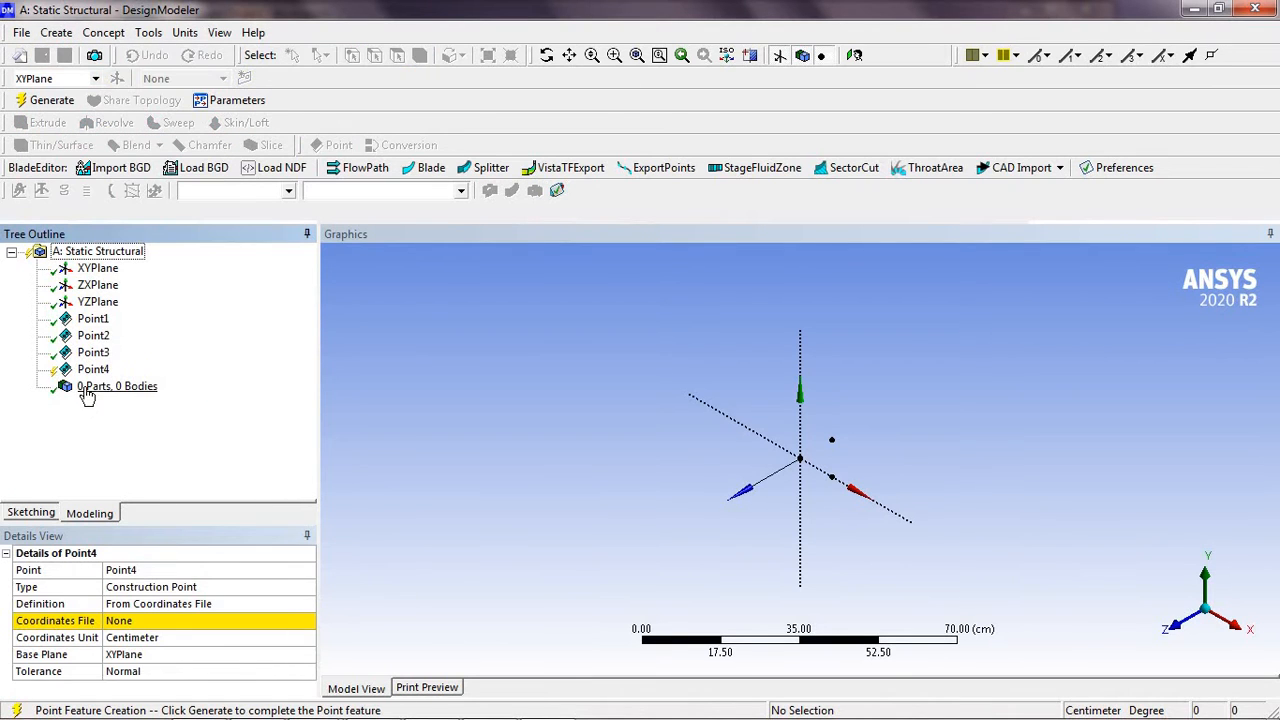
click(272, 606)
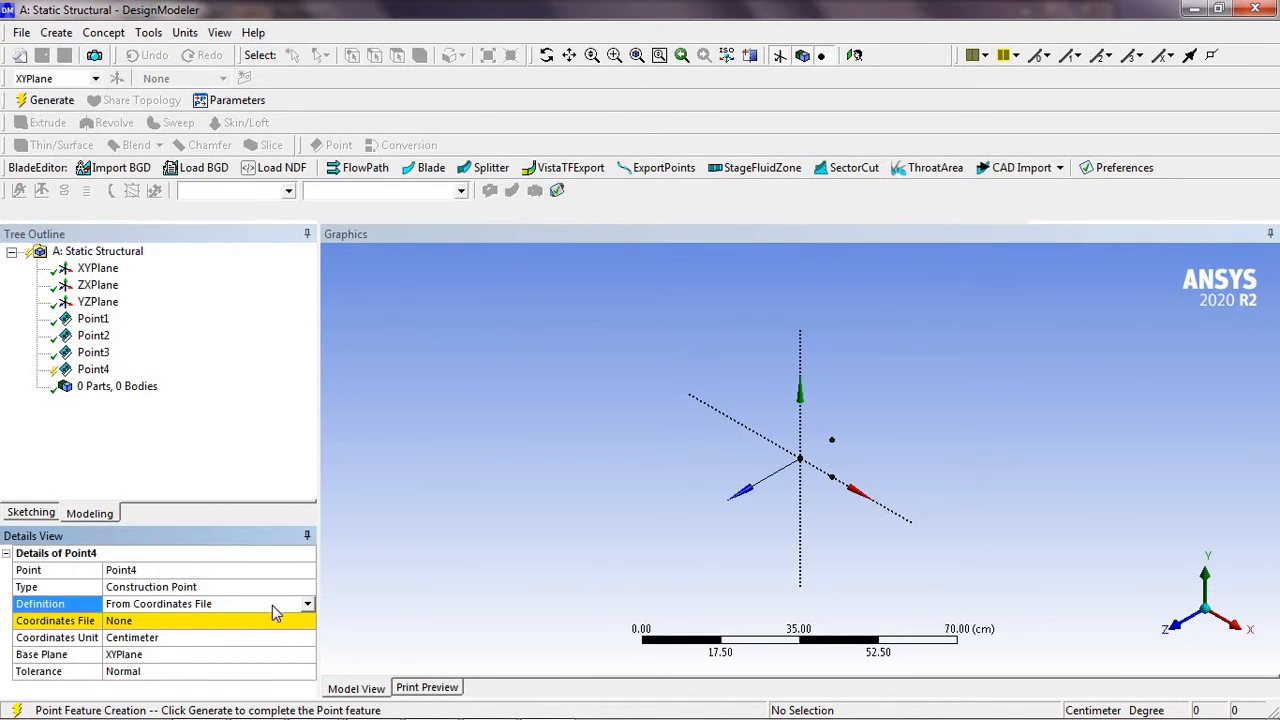
click(307, 604)
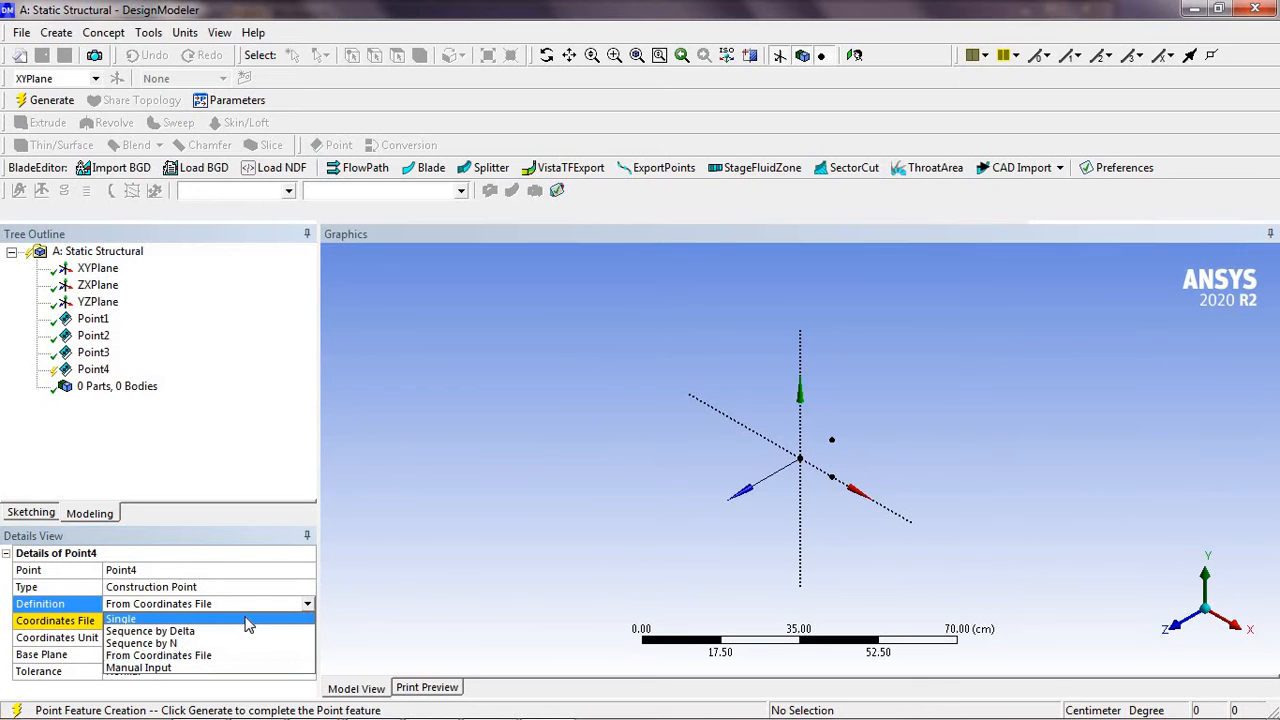
click(140, 667)
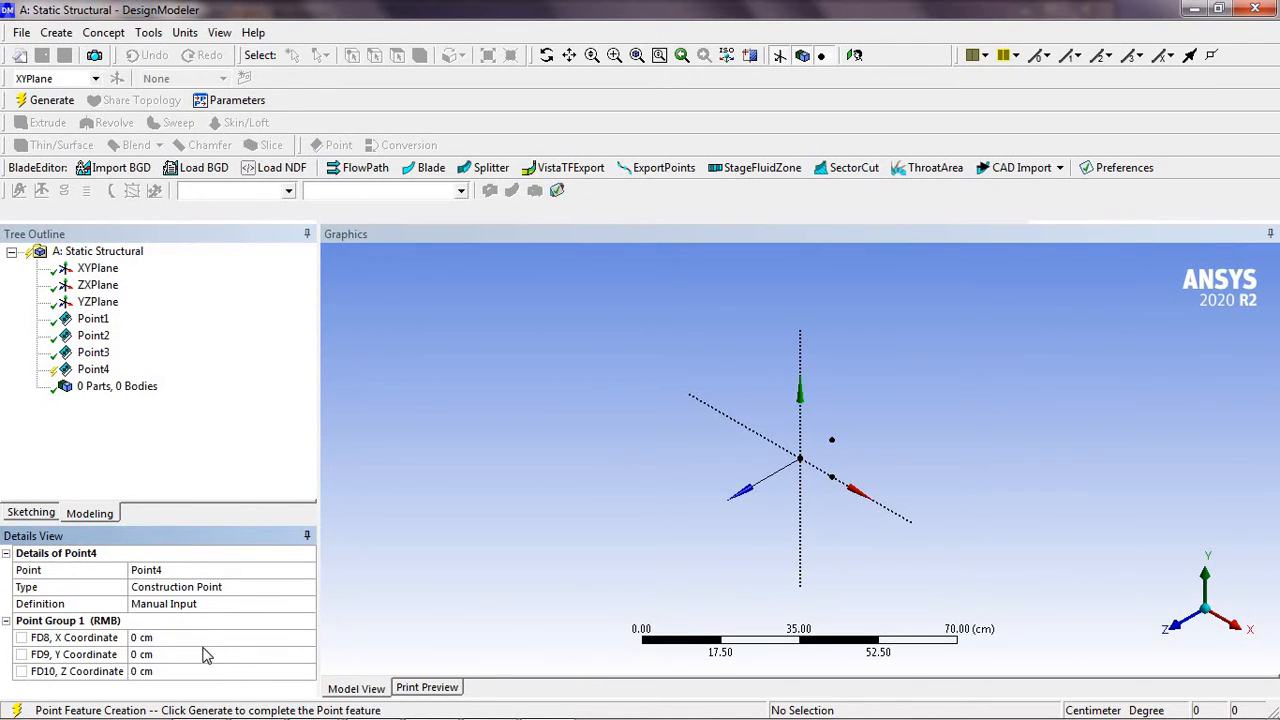
click(205, 638)
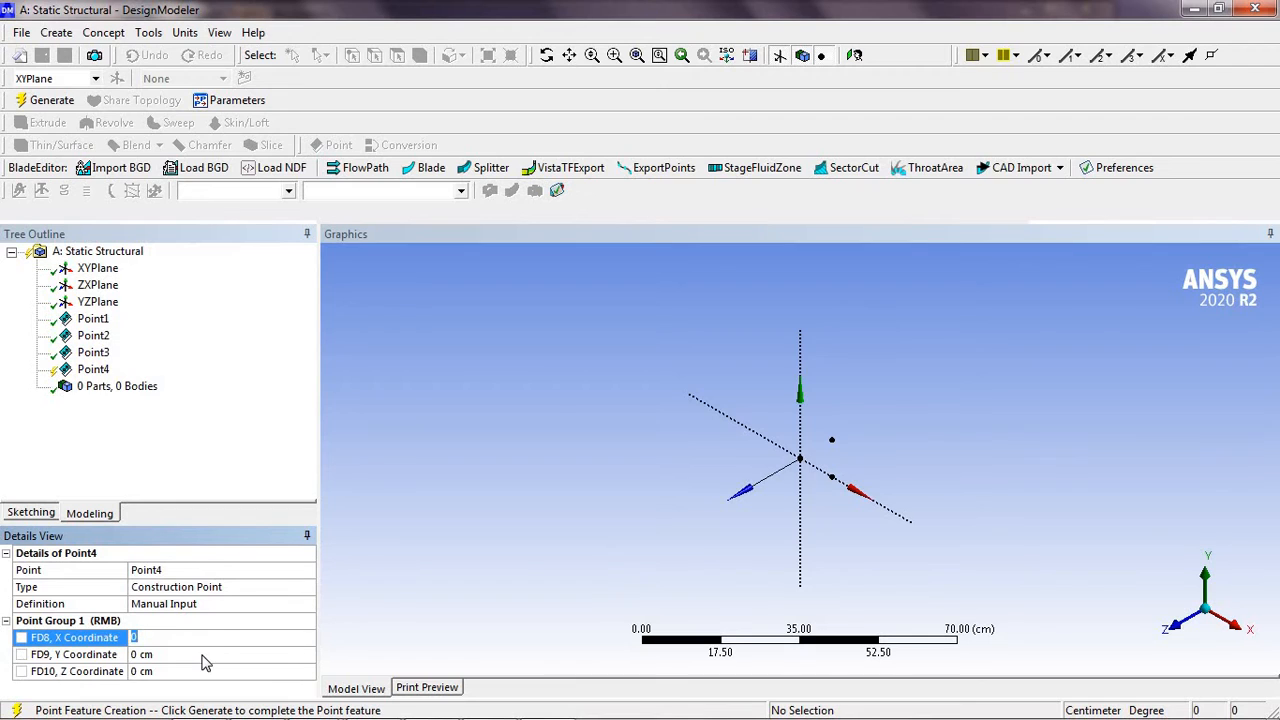
click(203, 655)
text(10)
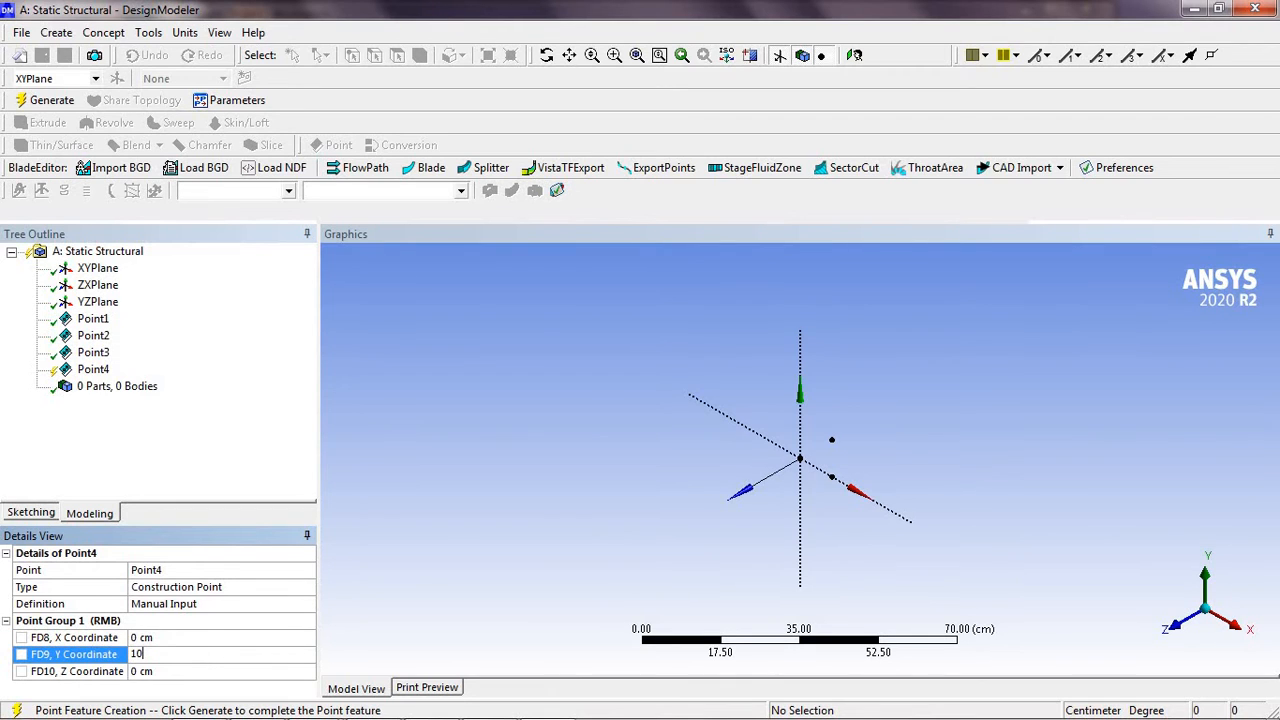
key(Return)
click(49, 103)
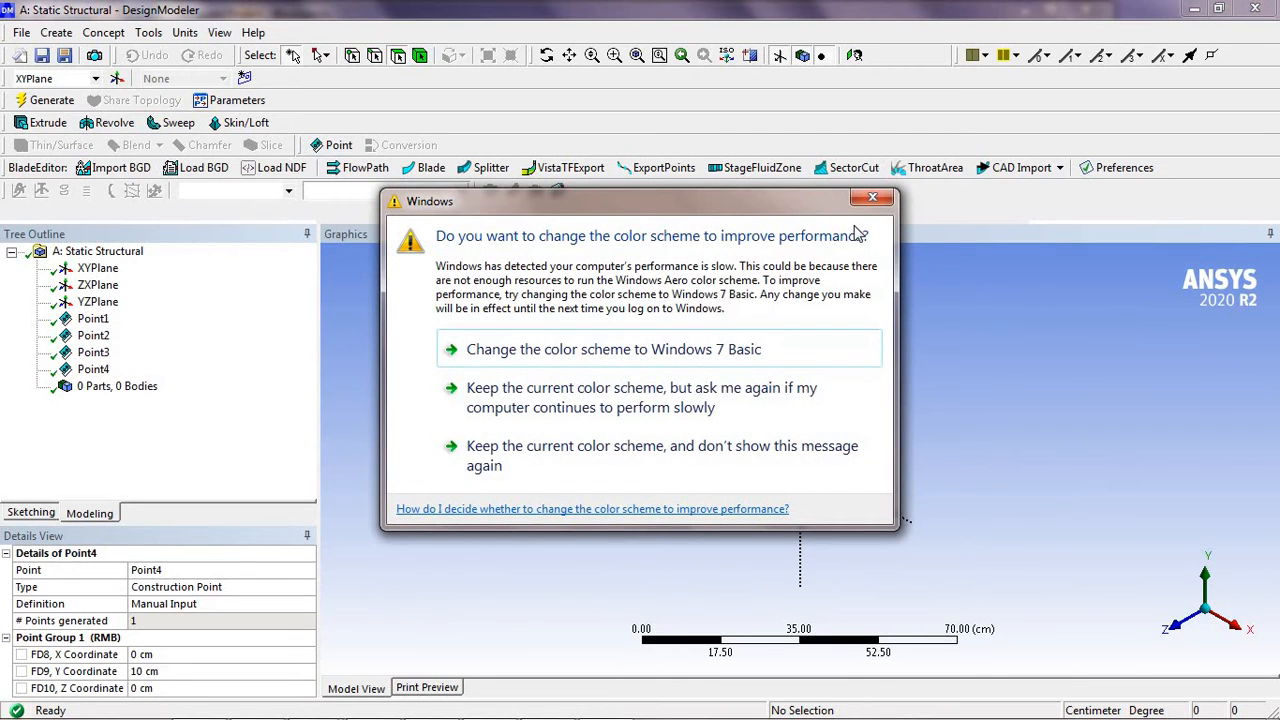
Create a fifth Manual Input construction point with its Z coordinate set to 15 cm and generate it
click(872, 201)
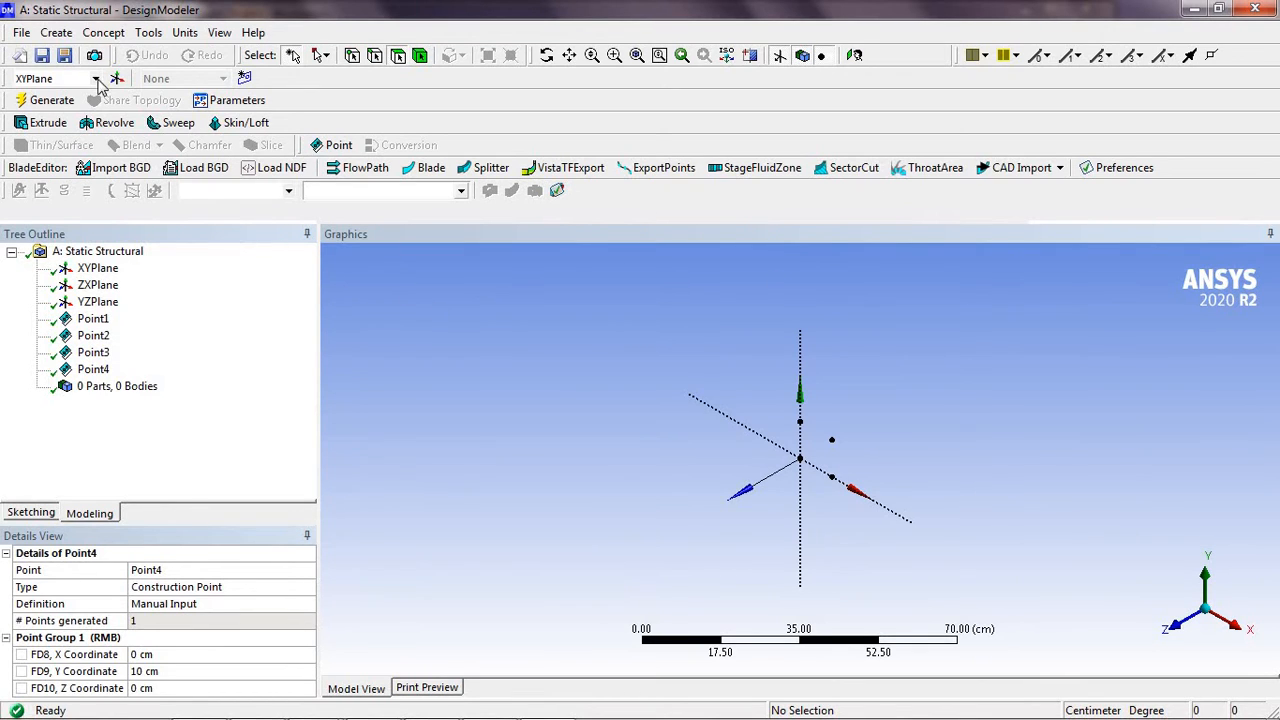
click(57, 33)
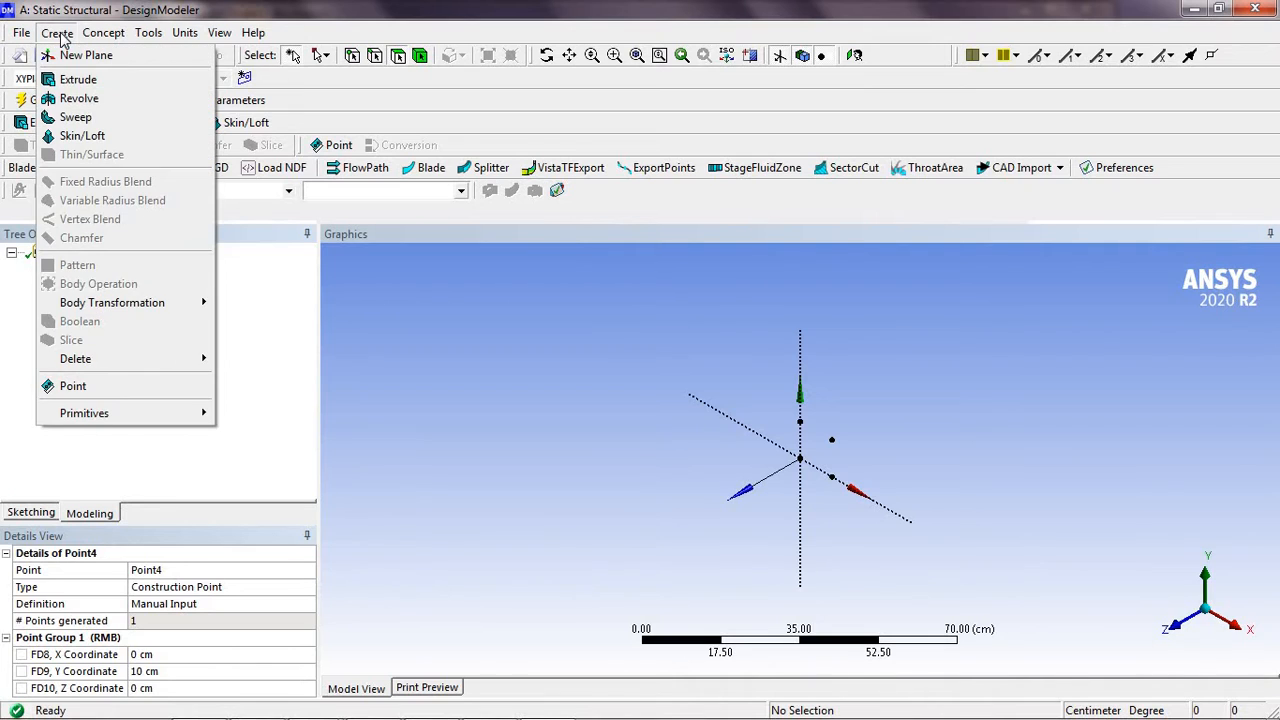
click(94, 388)
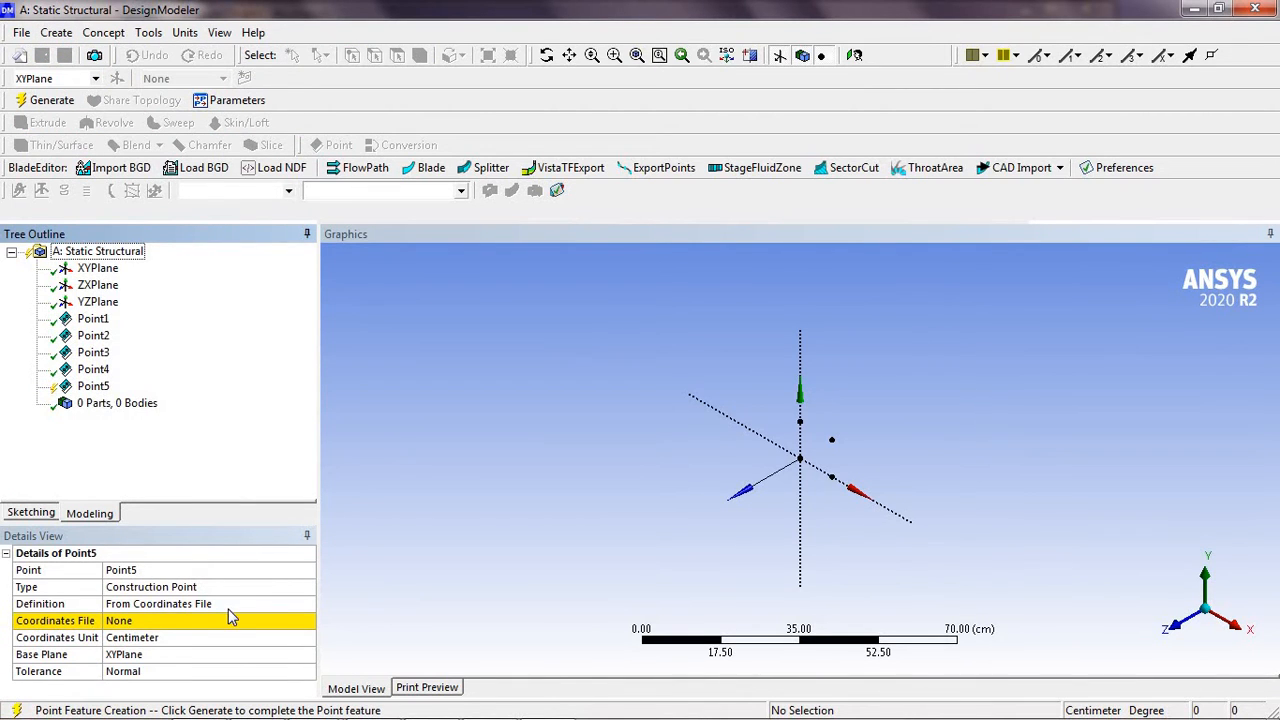
click(232, 607)
click(308, 606)
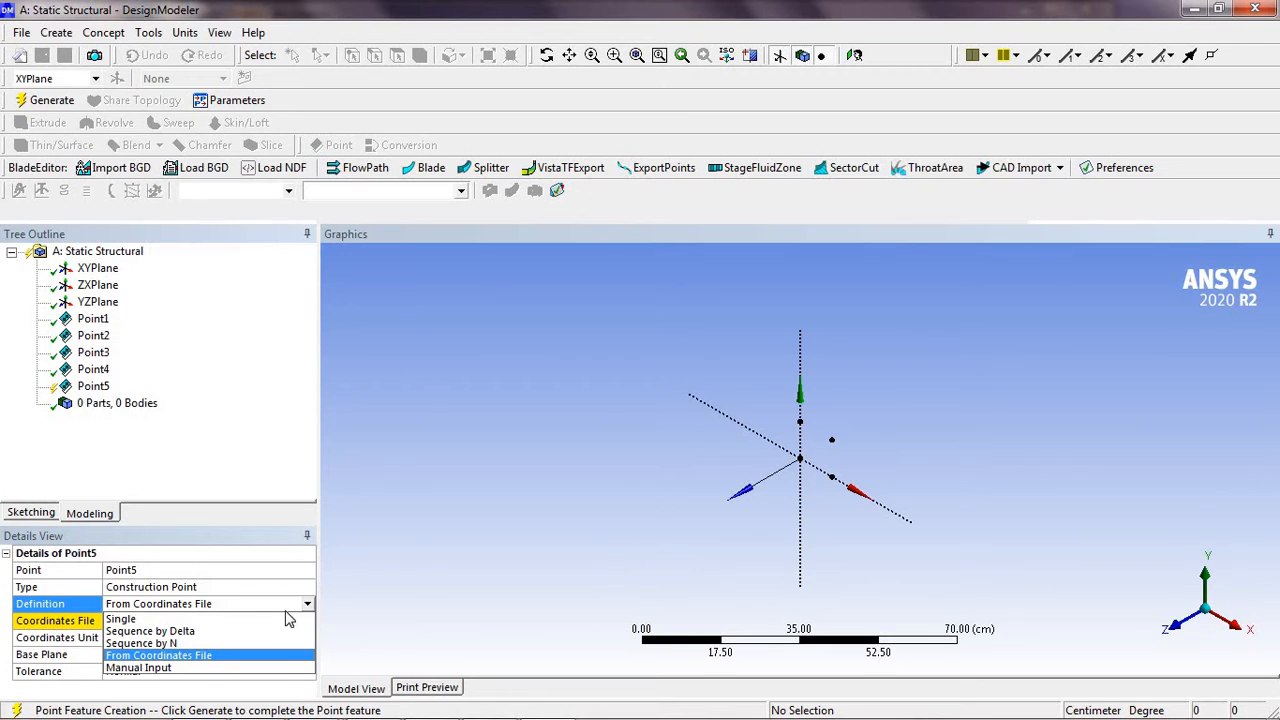
click(212, 667)
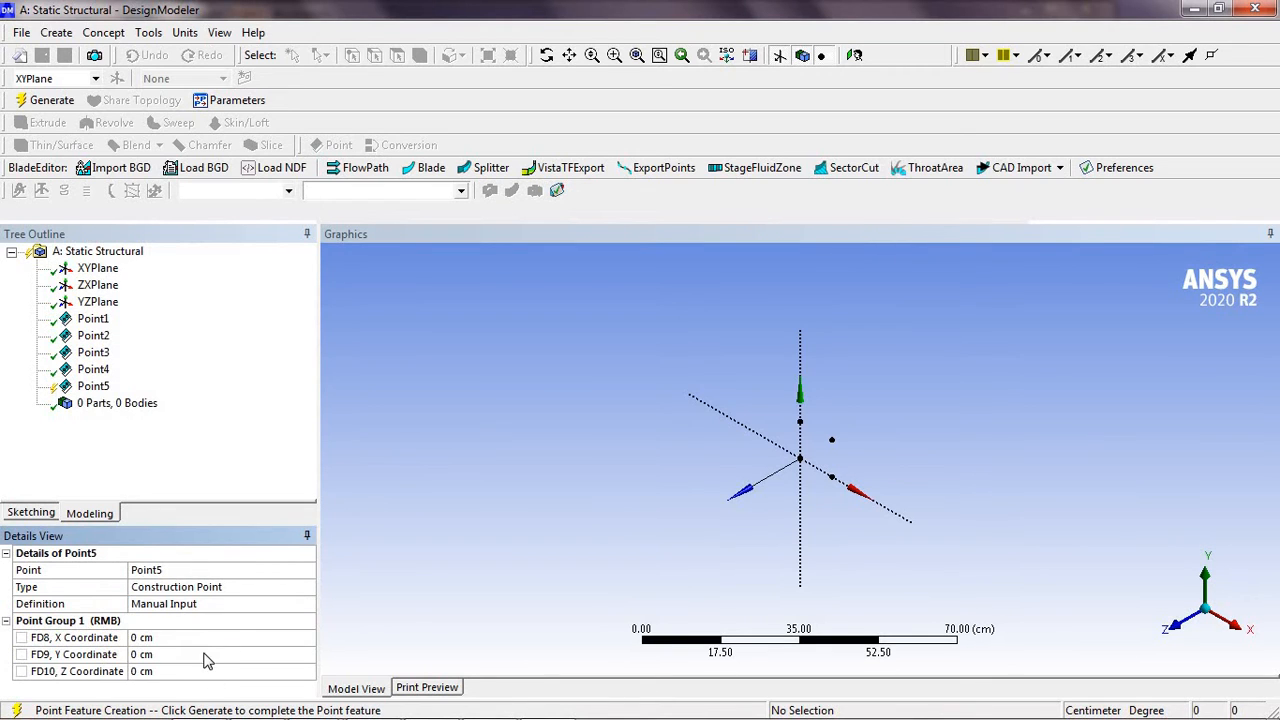
click(176, 671)
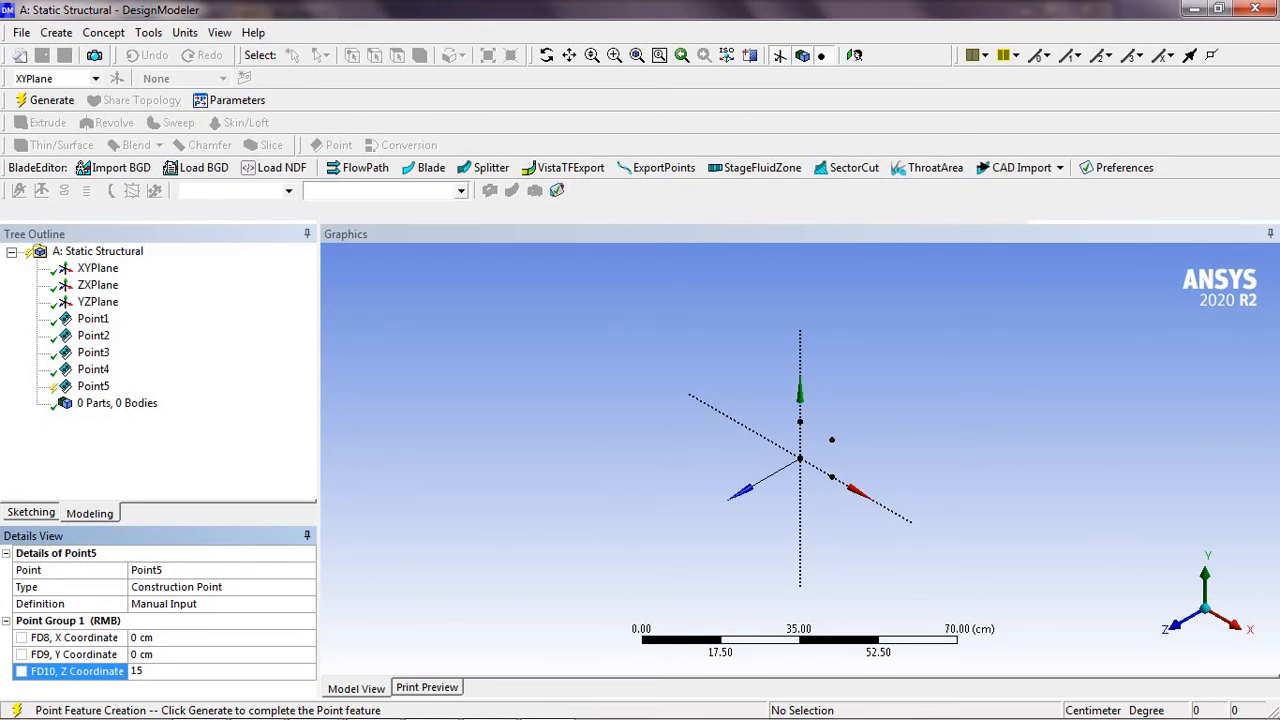
text(15)
key(Return)
click(60, 104)
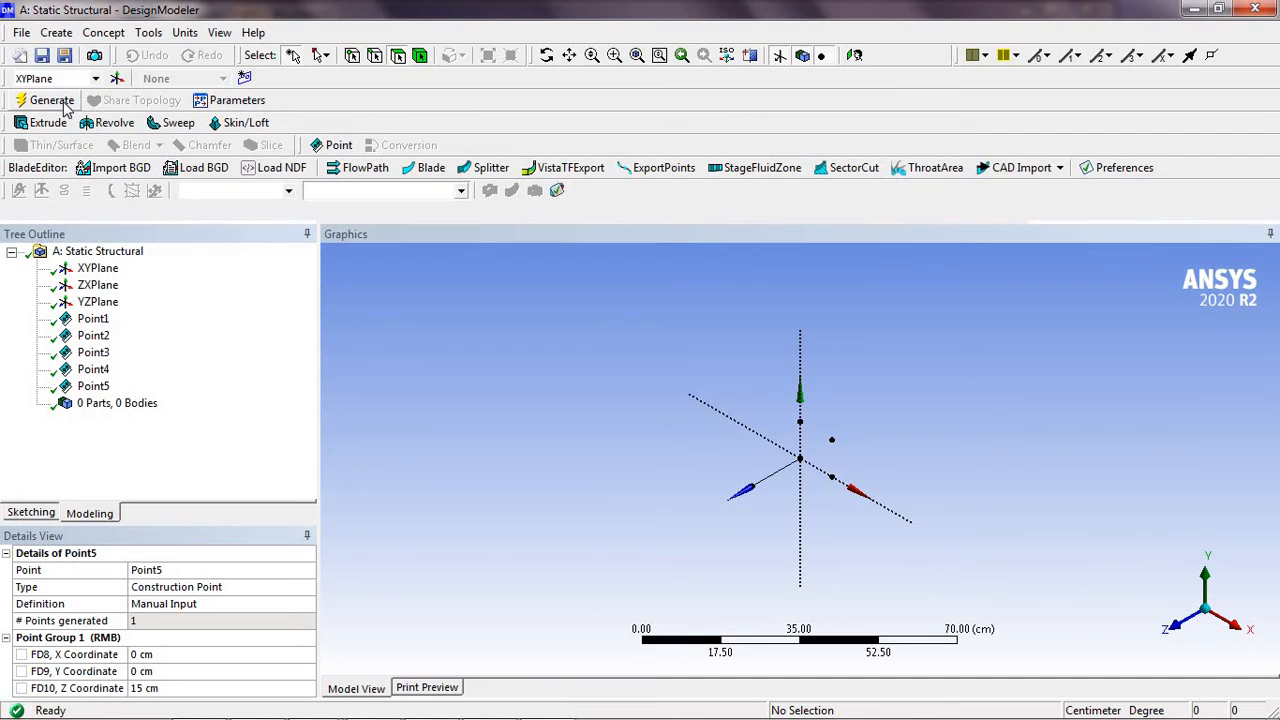
Create a sixth Manual Input construction point with X set to 10 cm and Z set to 15 cm, and generate it
click(57, 32)
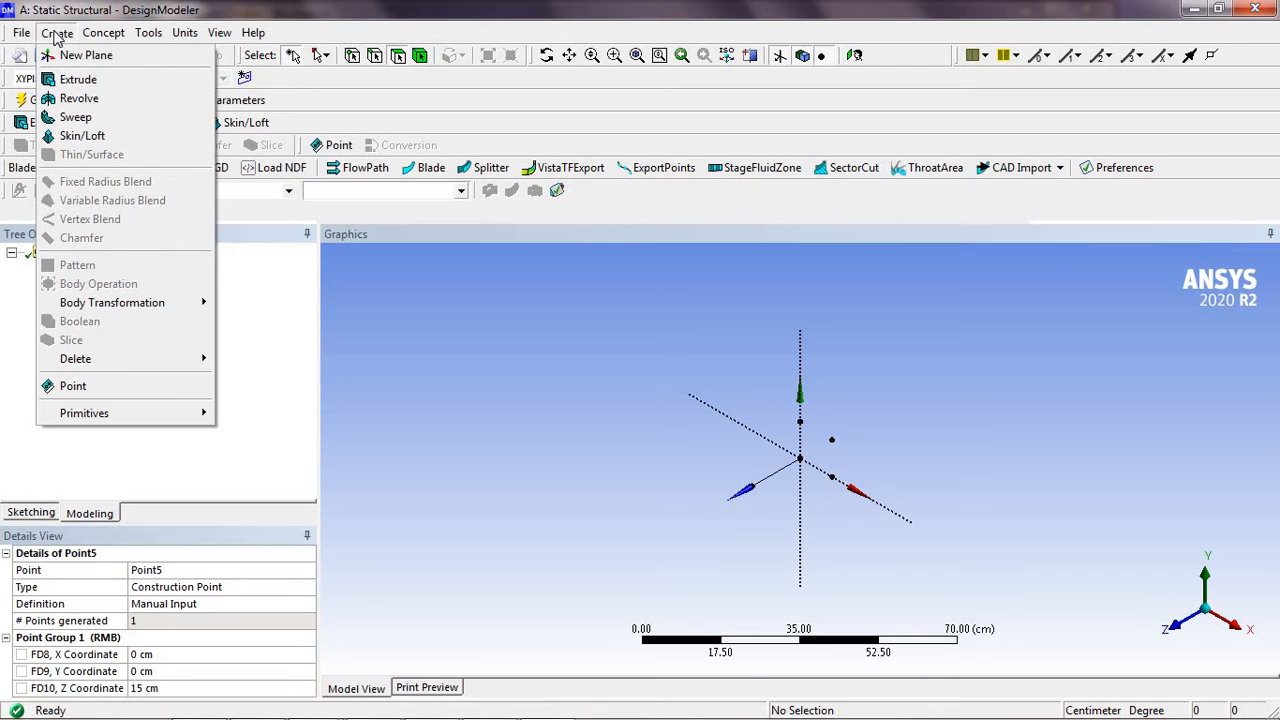
click(135, 385)
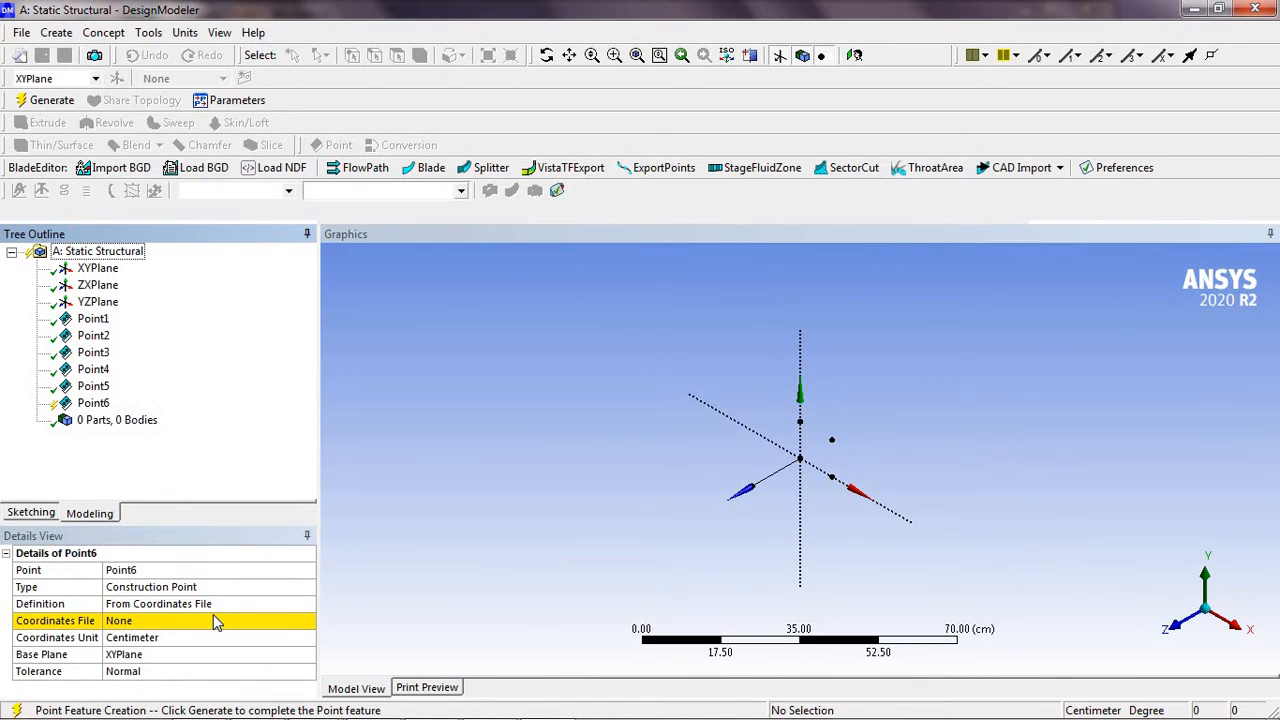
click(243, 604)
click(307, 604)
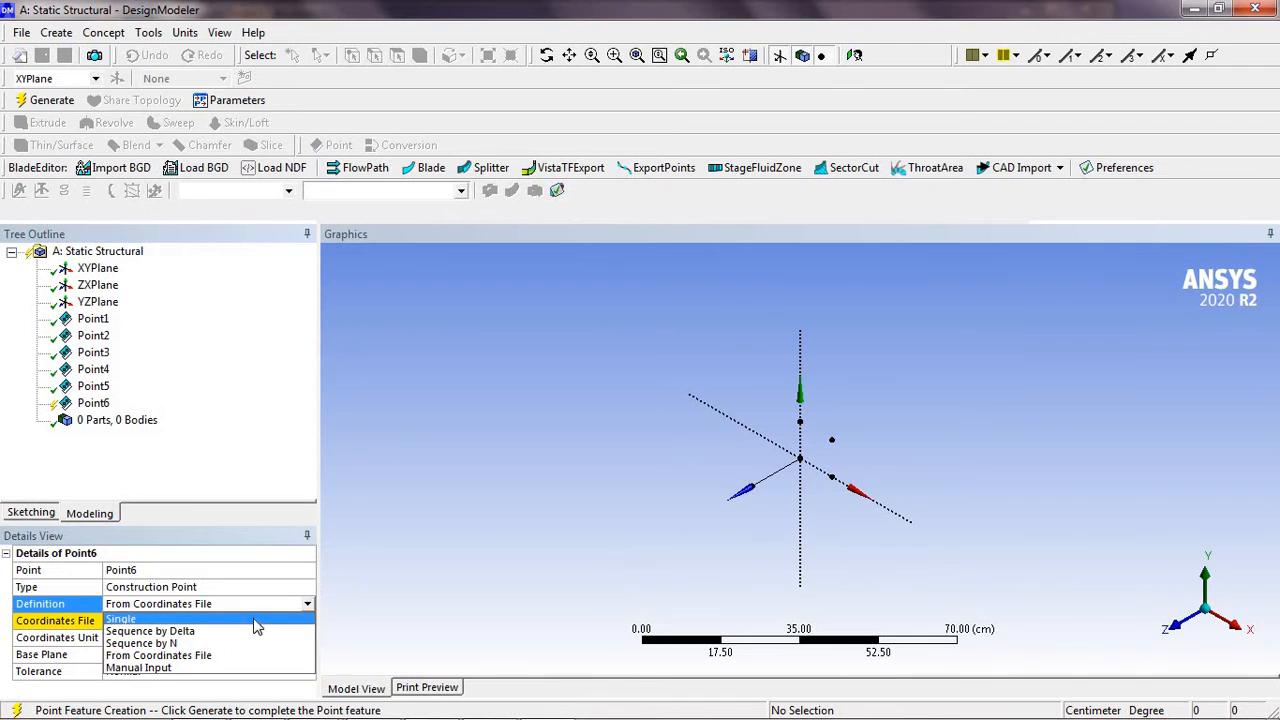
click(224, 667)
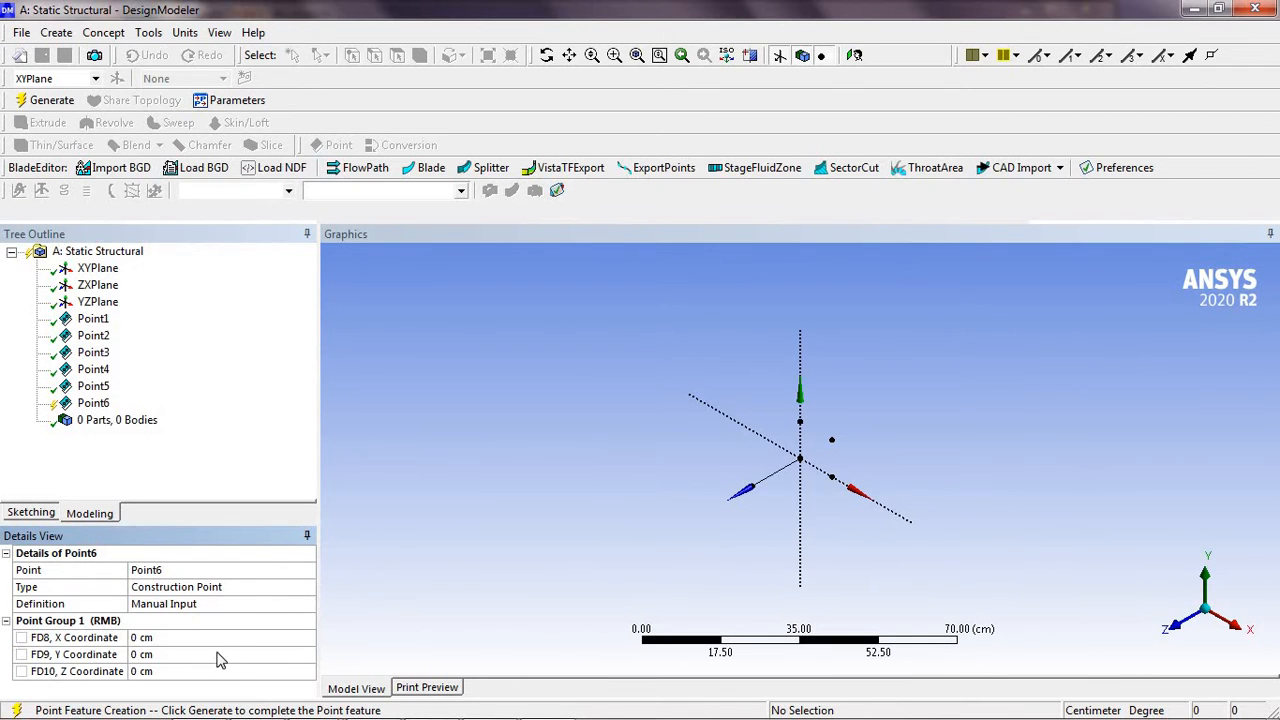
click(185, 637)
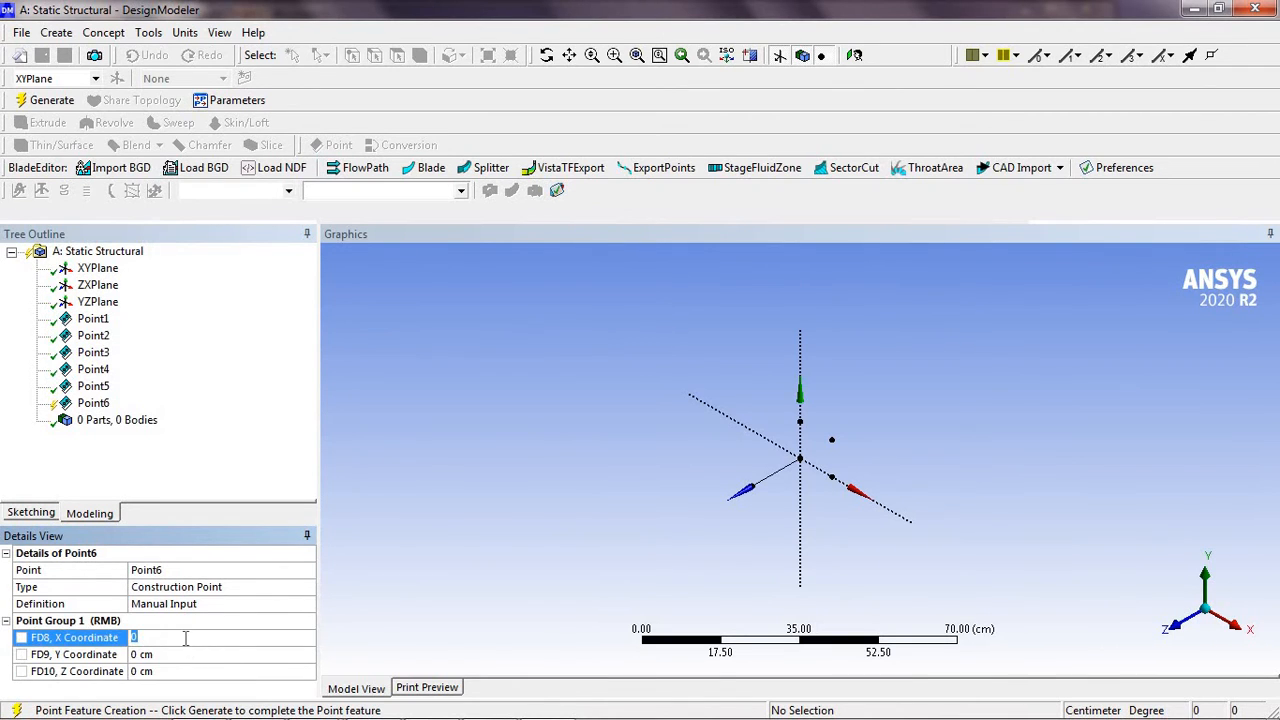
text(1)
click(176, 673)
text(1)
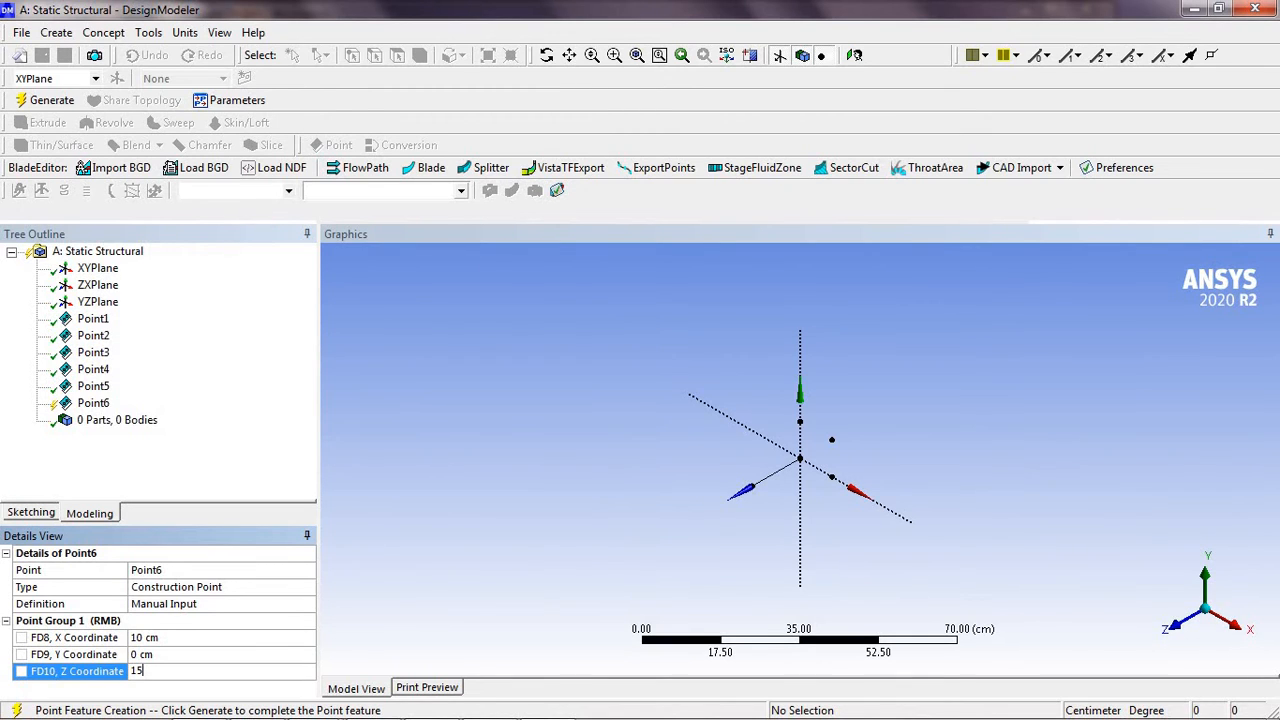
text(5)
key(Return)
click(51, 102)
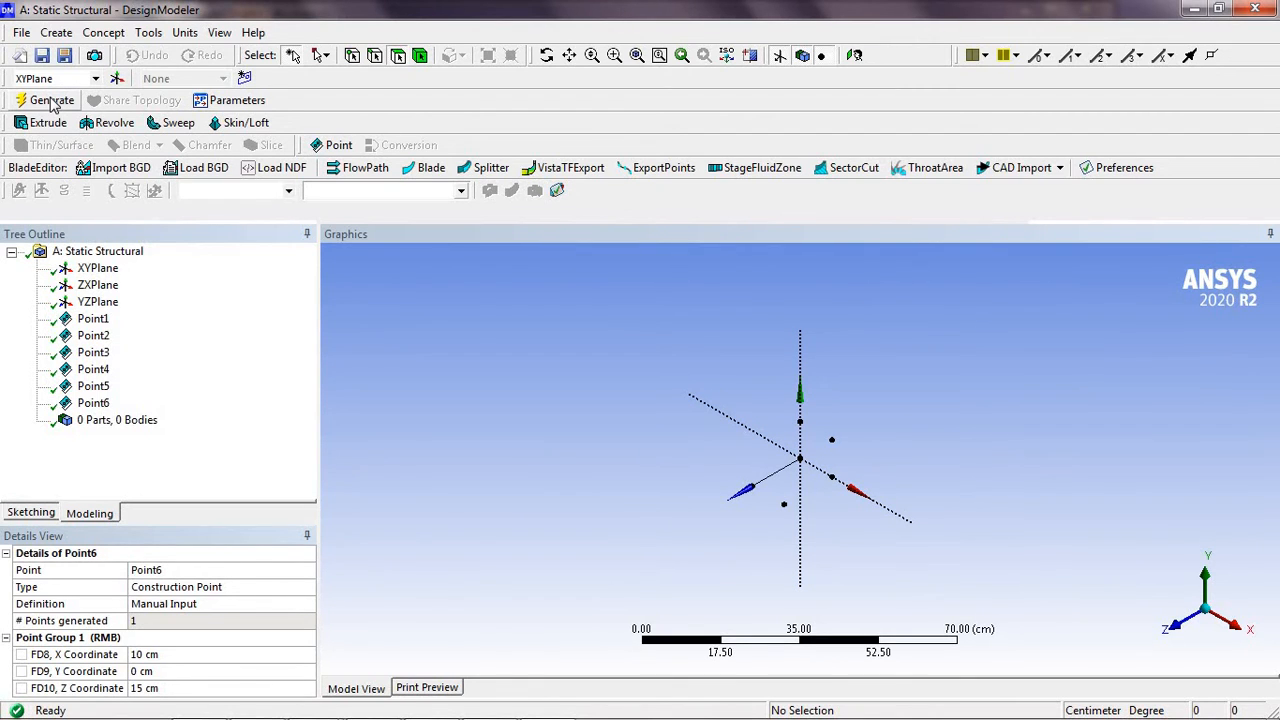
Create a seventh Manual Input construction point with X and Y set to 10 cm and Z set to 15 cm, and generate it
click(57, 33)
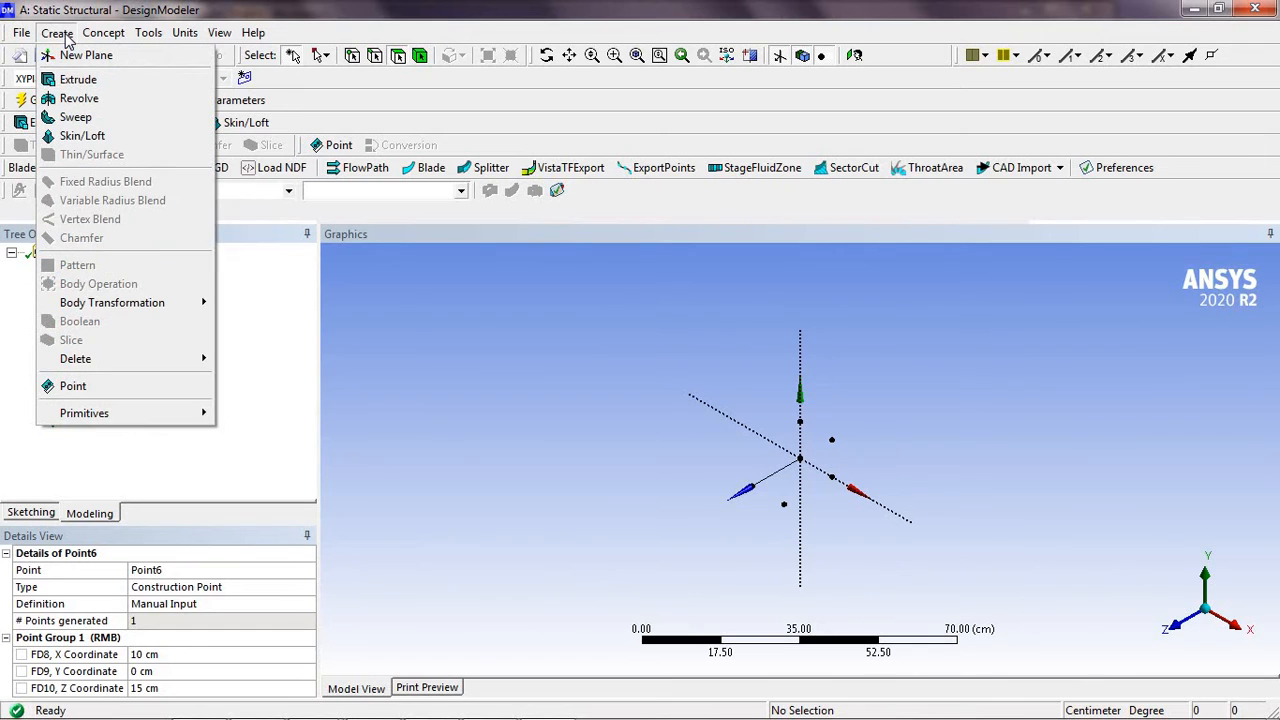
click(95, 388)
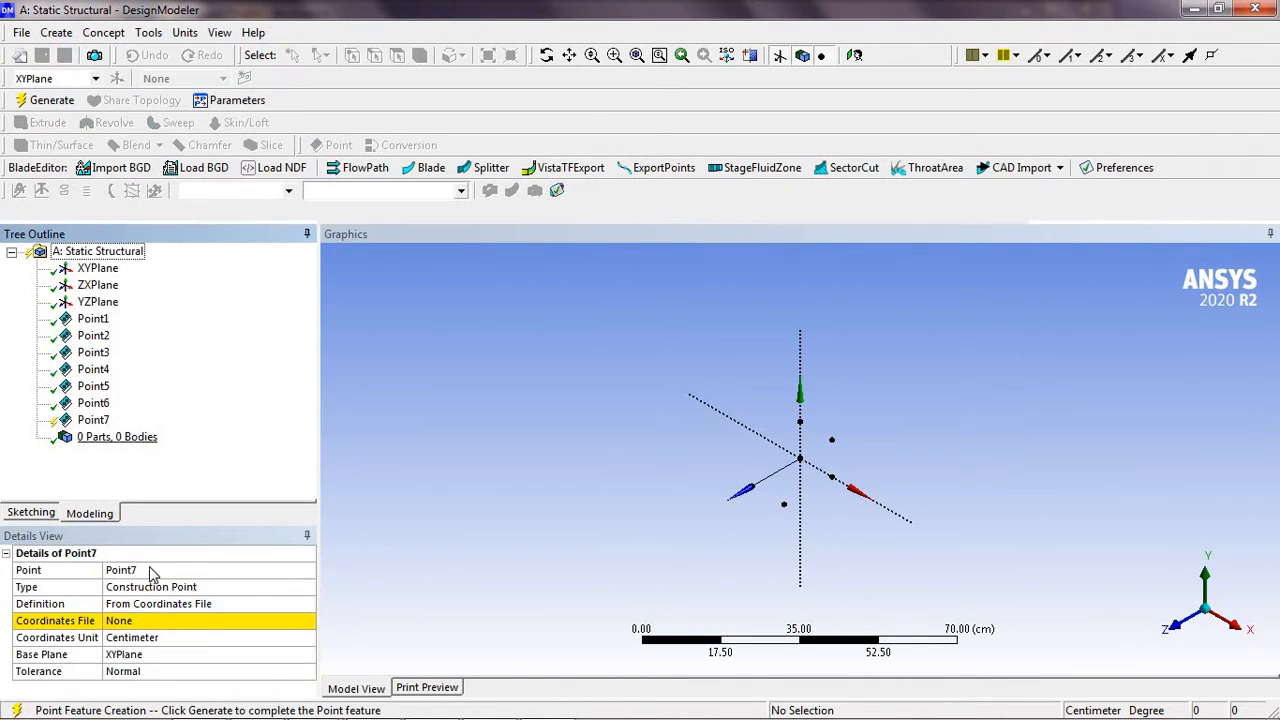
click(300, 605)
click(308, 606)
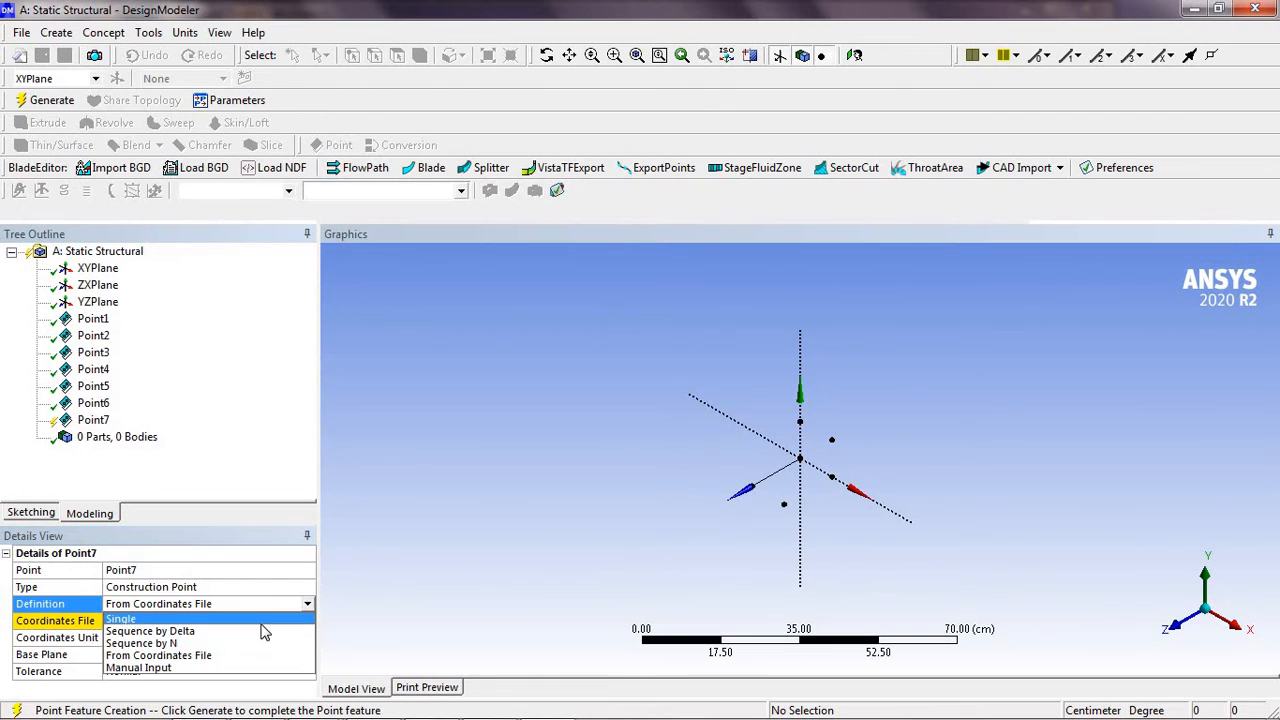
click(240, 670)
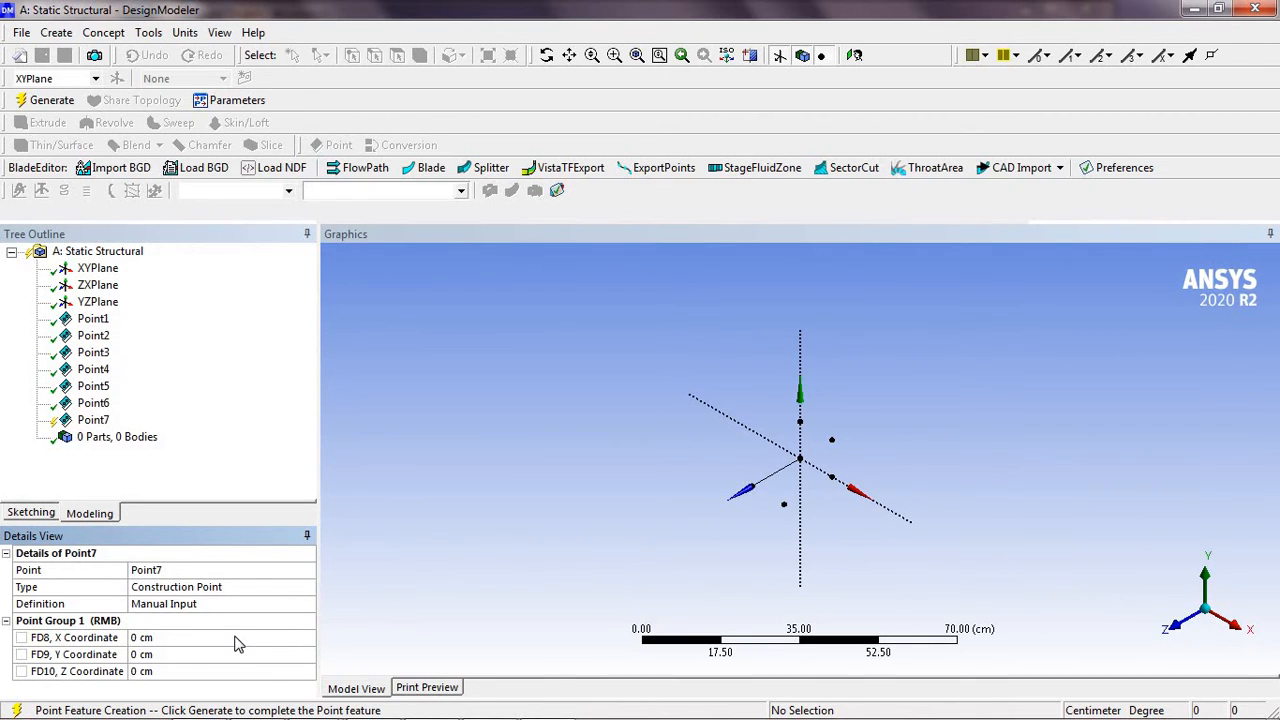
click(236, 637)
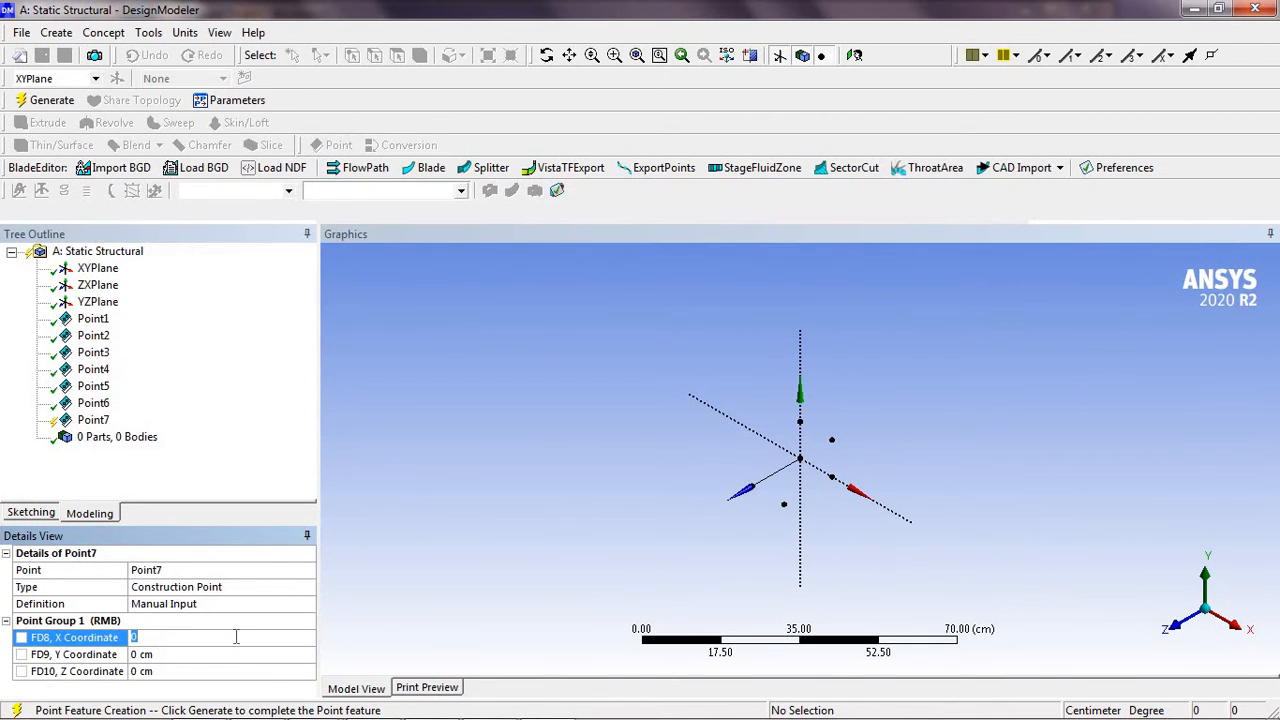
text(1)
click(195, 655)
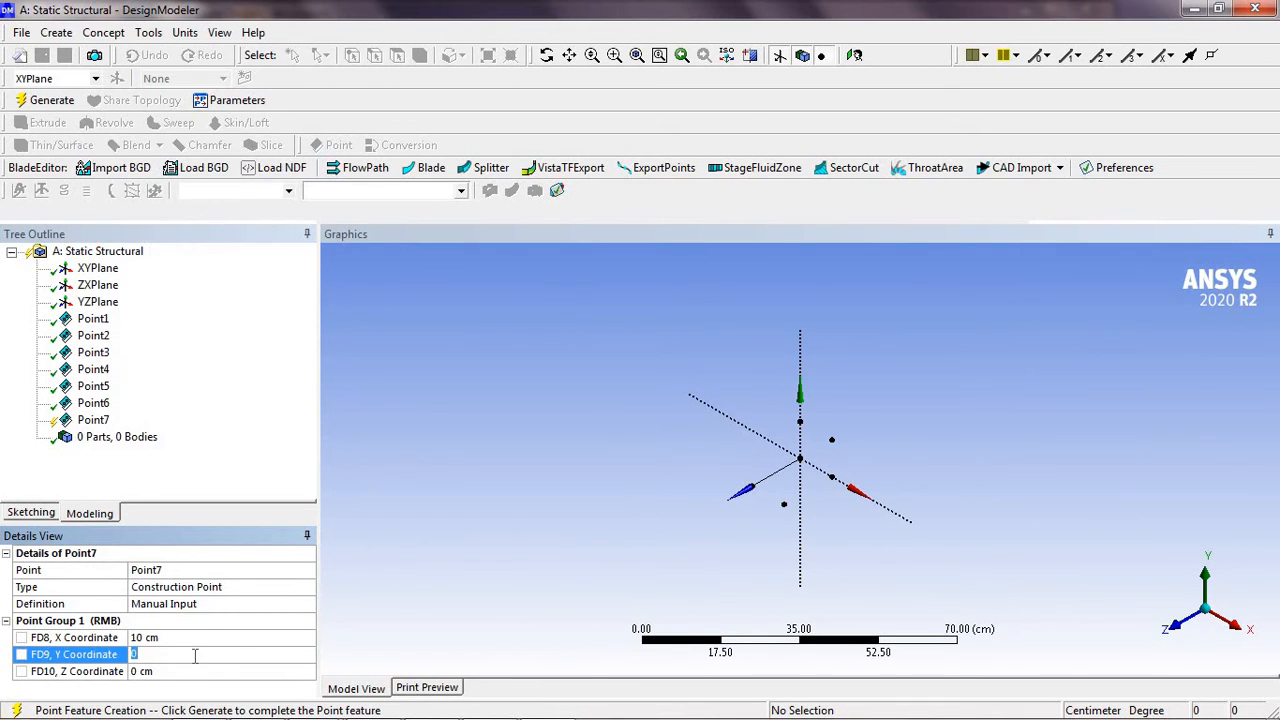
text(1)
click(170, 673)
text(1)
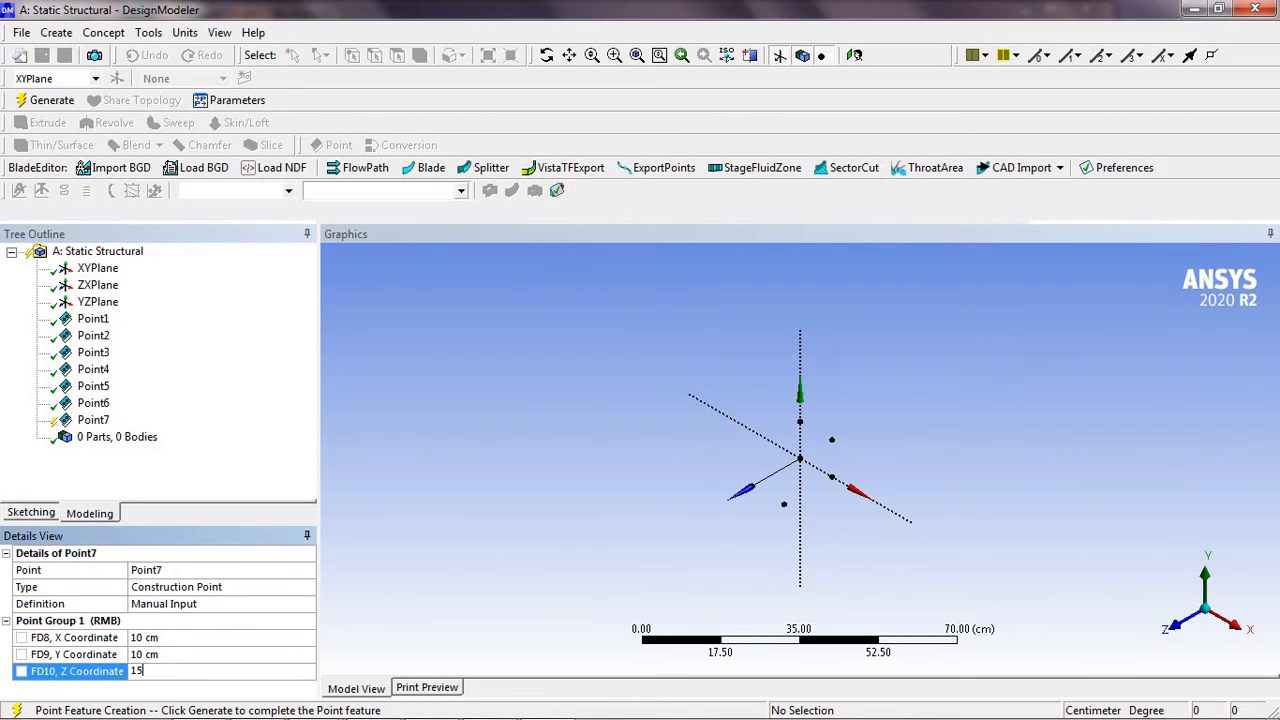
key(Return)
click(50, 101)
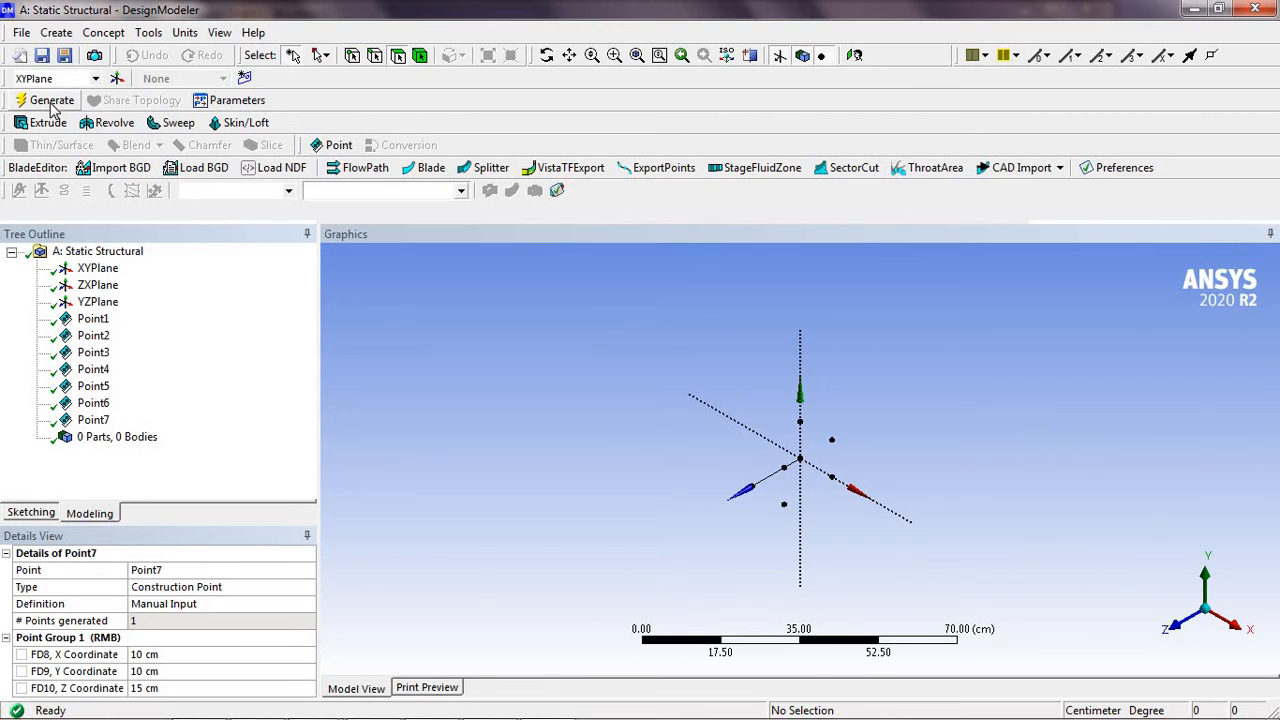
Create an eighth Manual Input construction point with Y set to 10 cm and Z set to 15 cm, and generate it
click(57, 32)
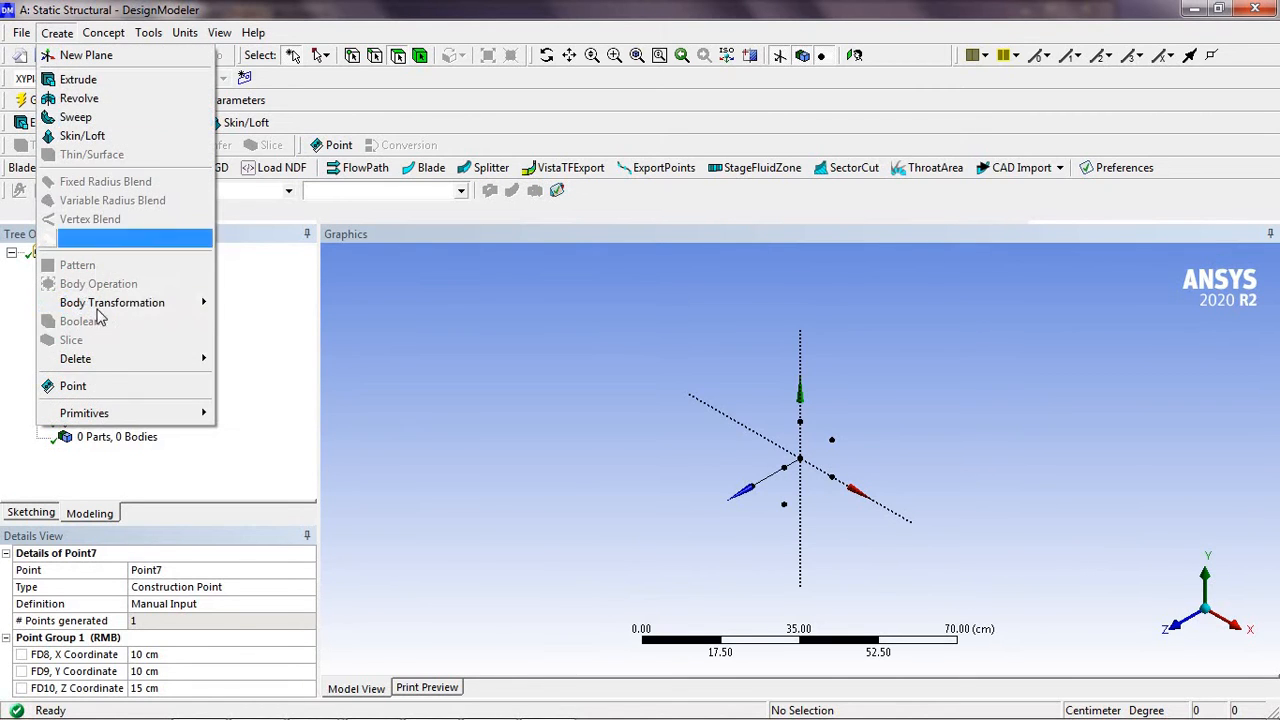
click(104, 388)
click(242, 604)
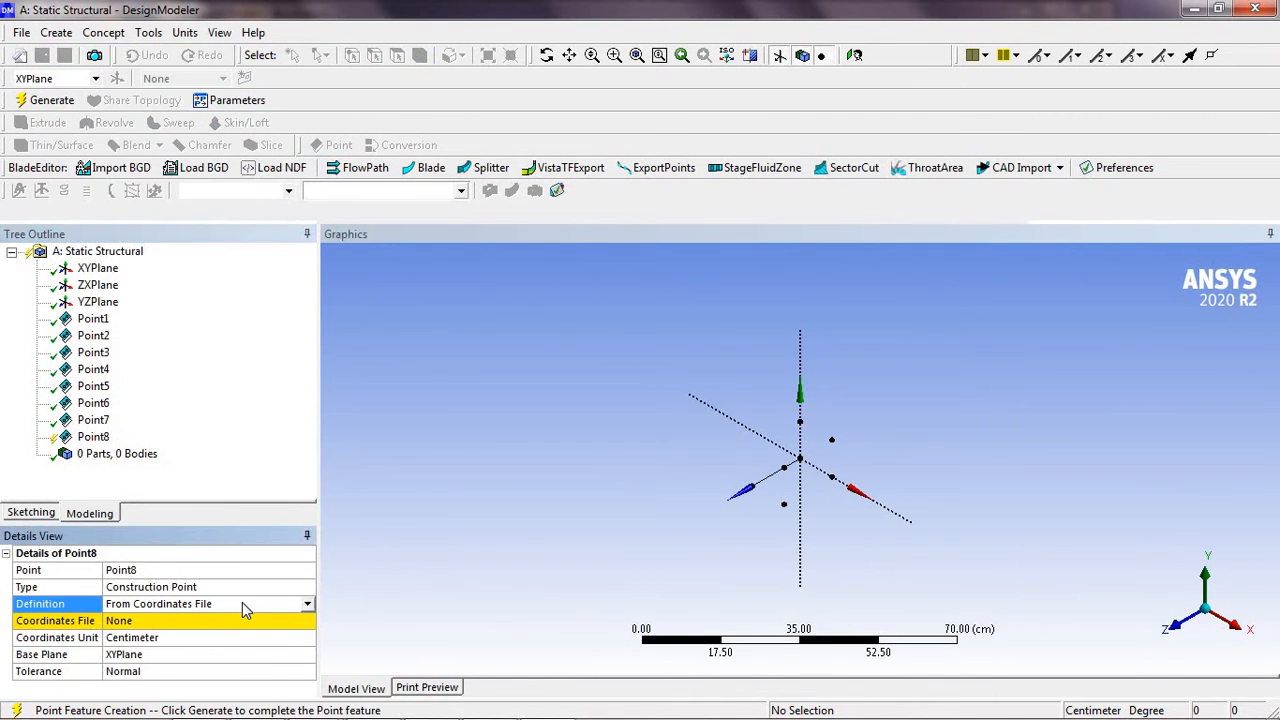
click(309, 604)
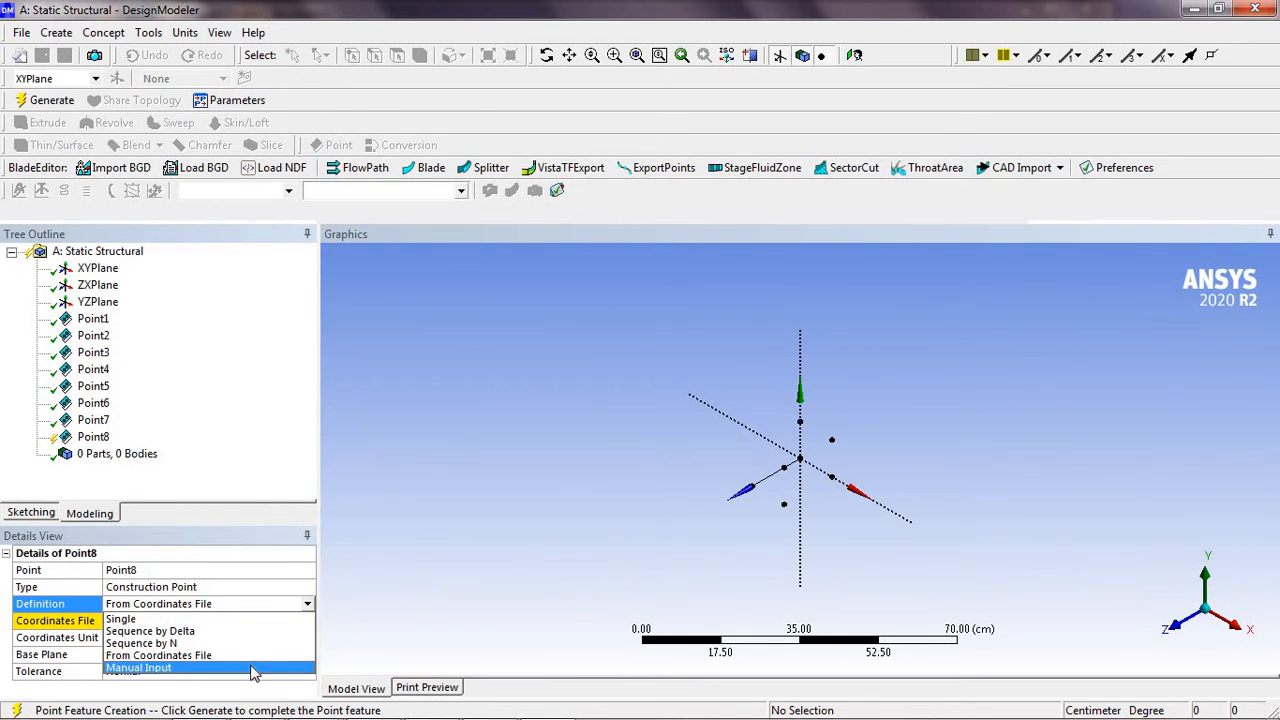
click(255, 667)
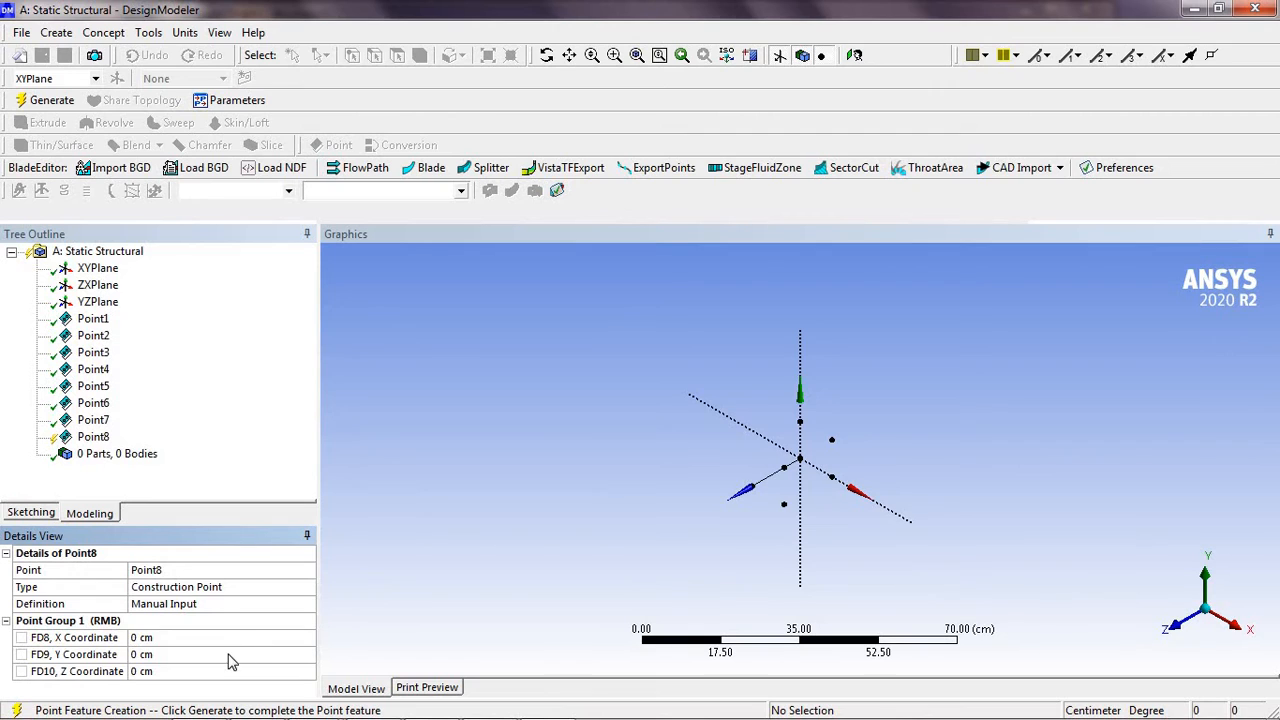
click(230, 654)
text(1)
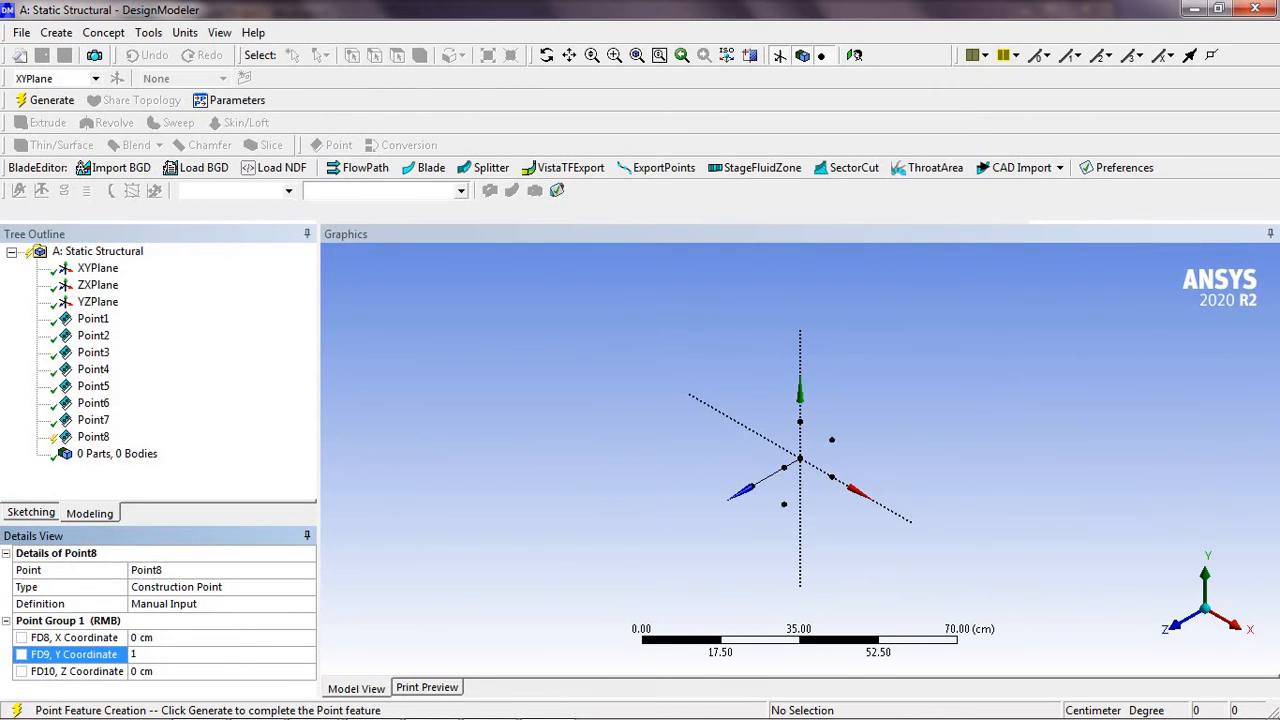
text(0)
click(234, 675)
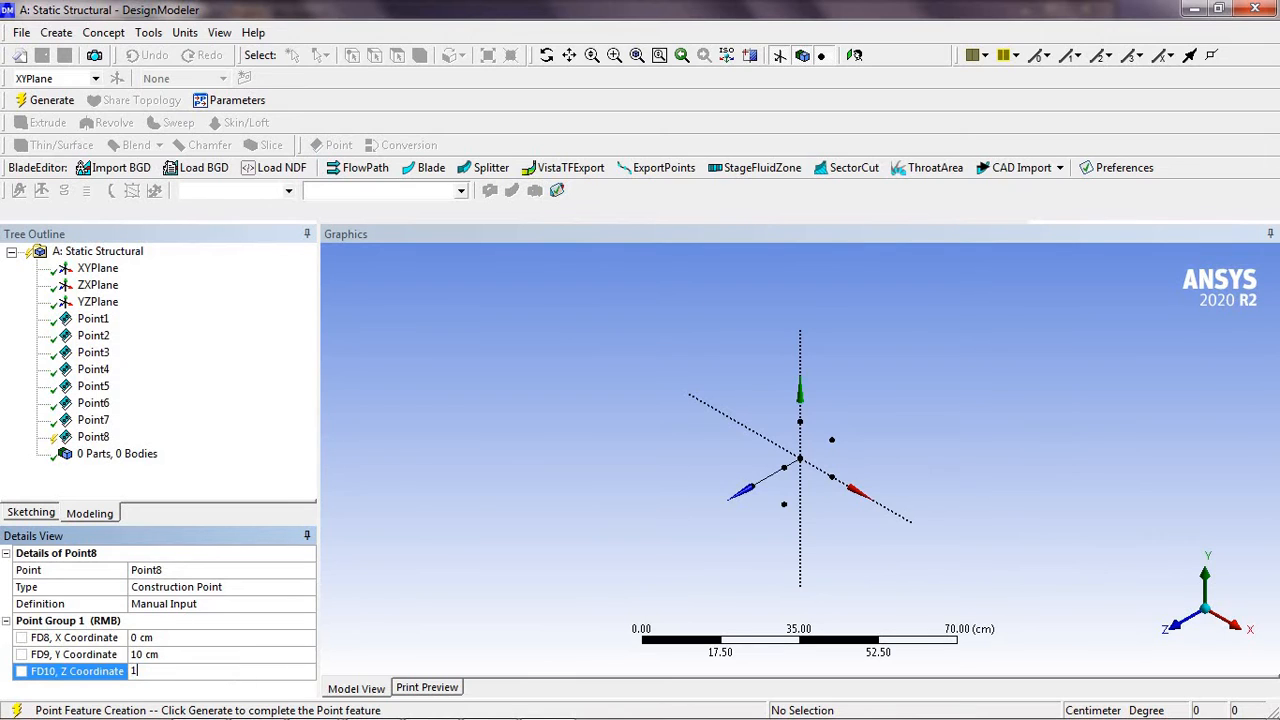
text(15)
key(Return)
click(47, 102)
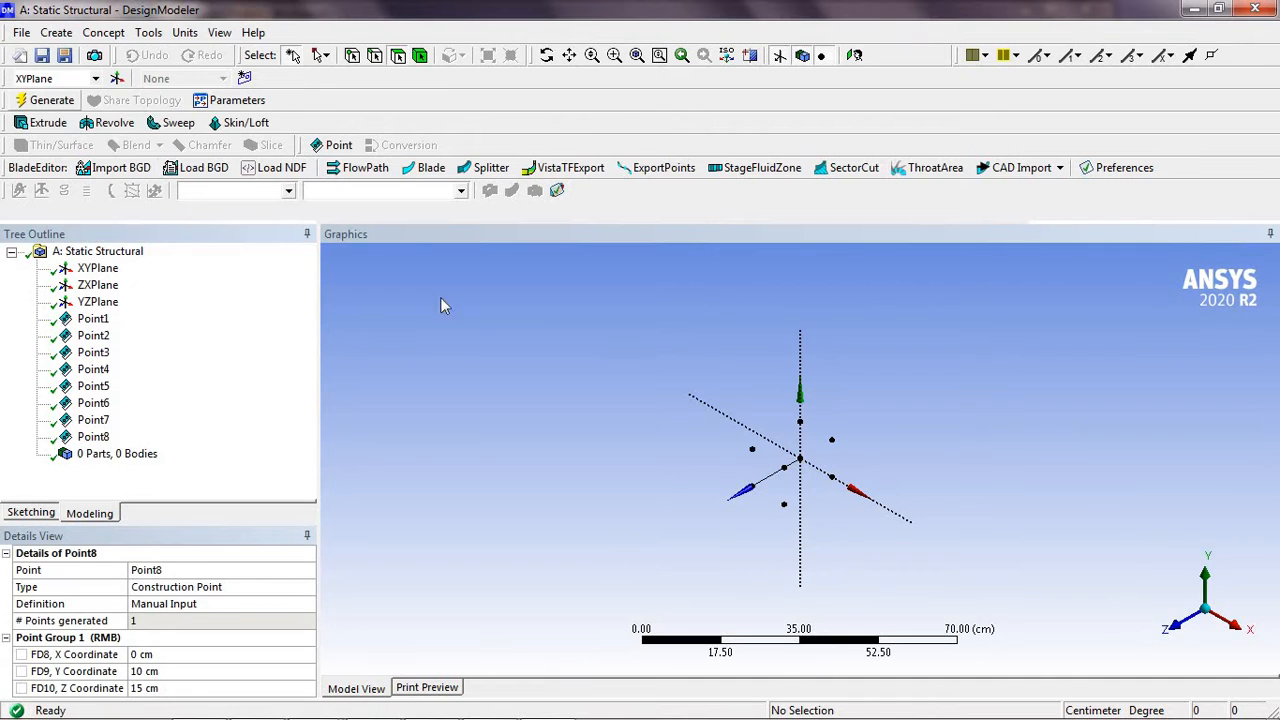
Generate a line body with Lines From Points, joining Point8 to Point4 along the Z direction
click(546, 55)
drag(800, 451, 745, 485)
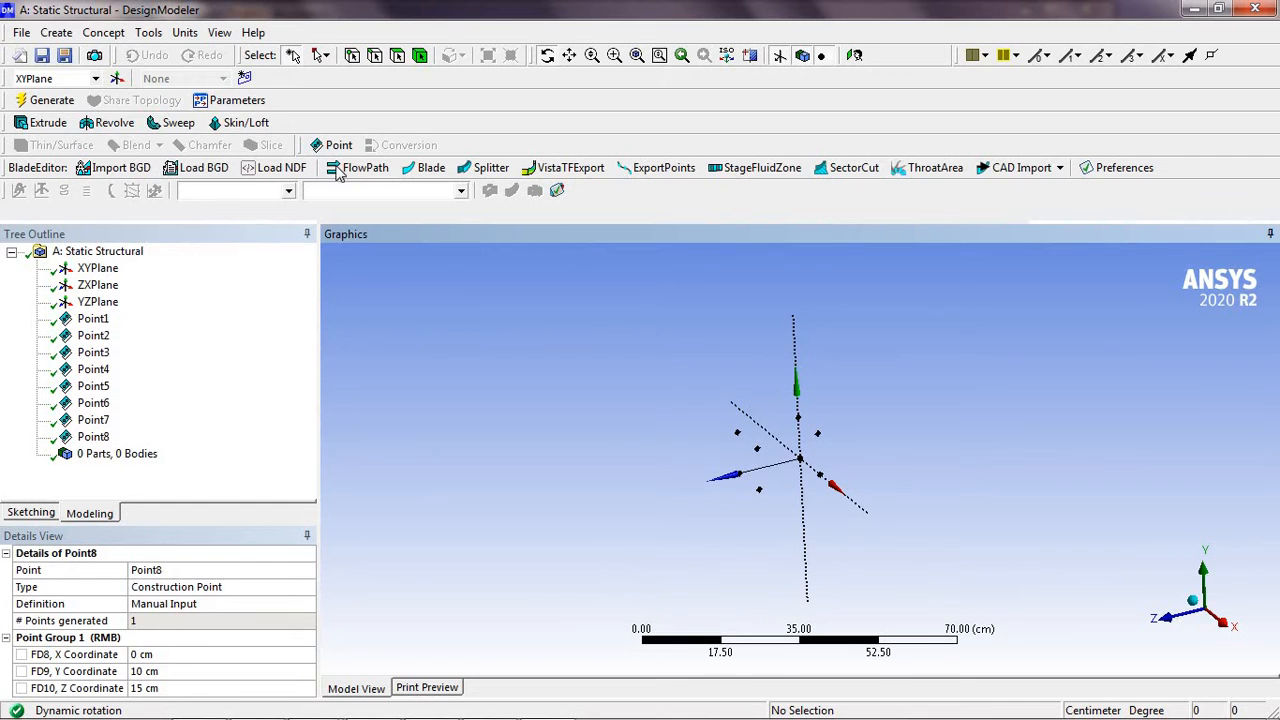
click(106, 33)
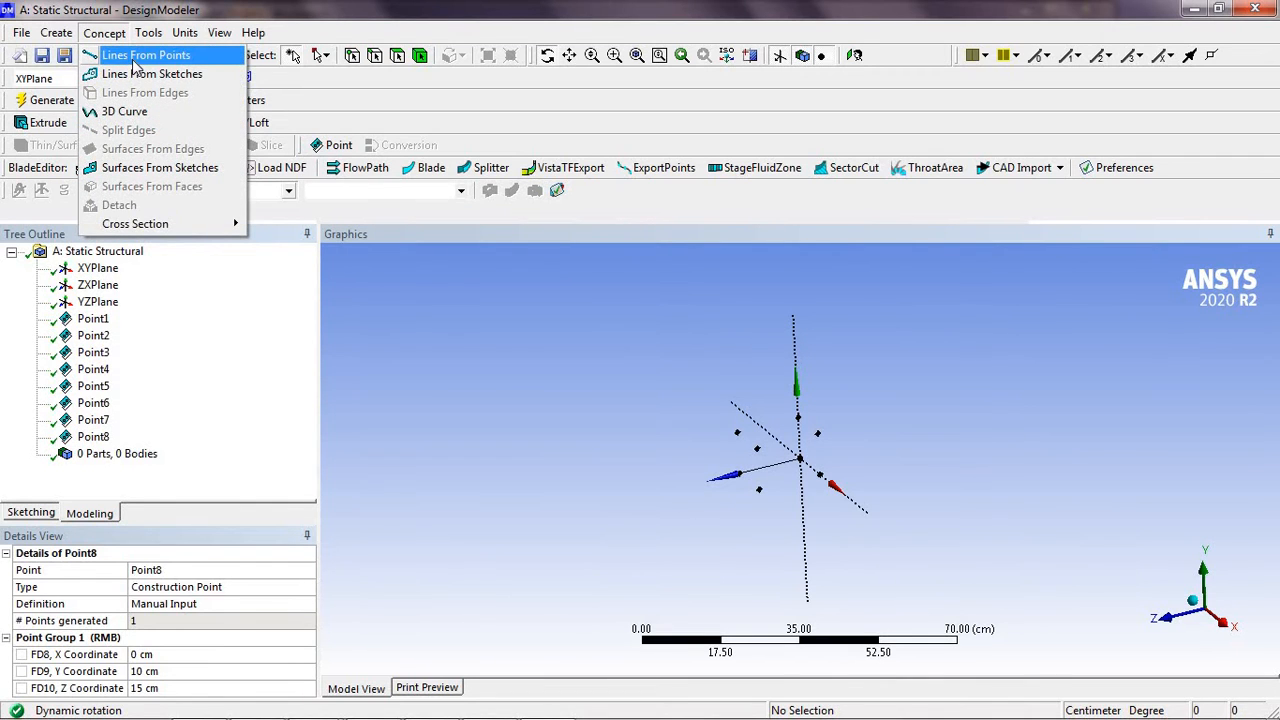
click(118, 55)
click(737, 433)
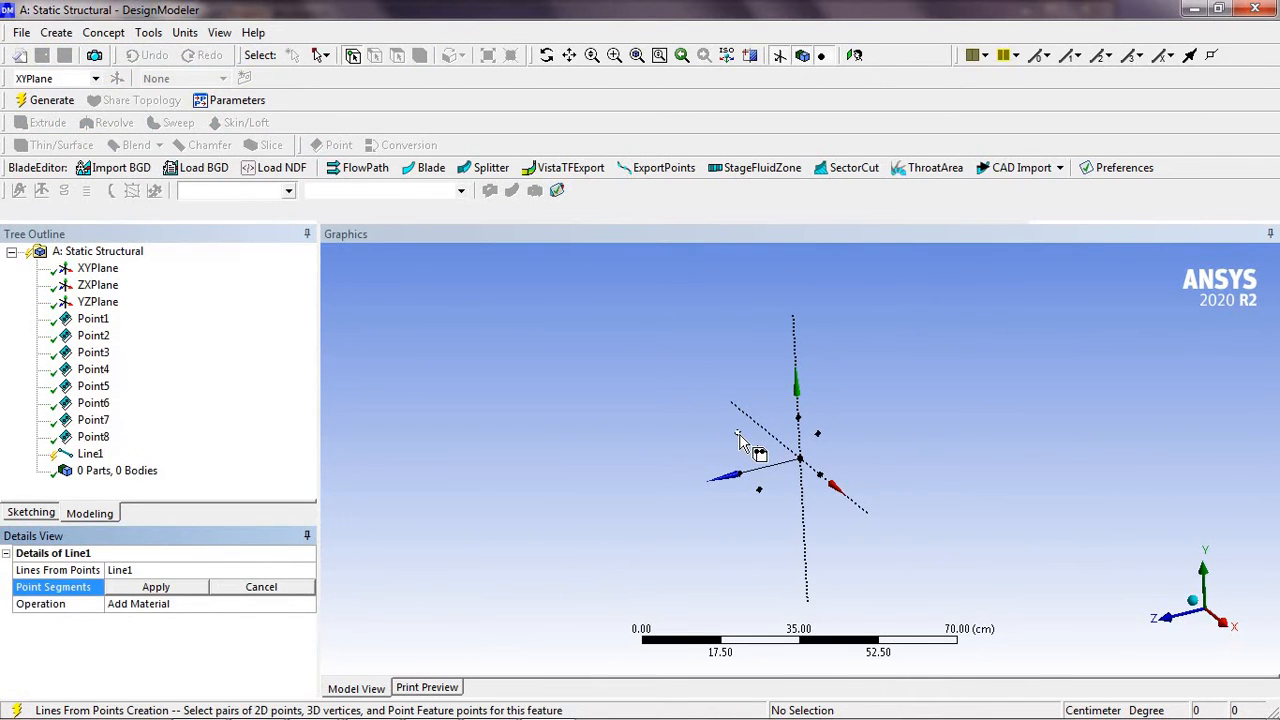
click(805, 425)
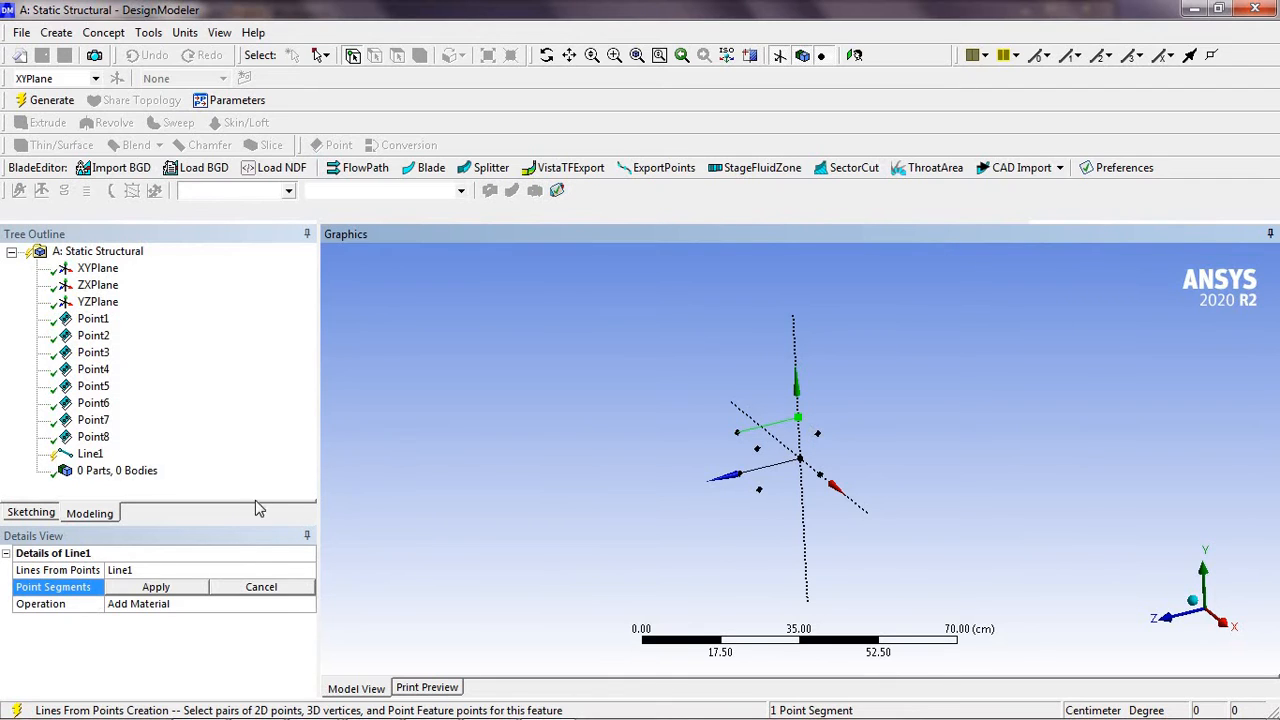
click(199, 594)
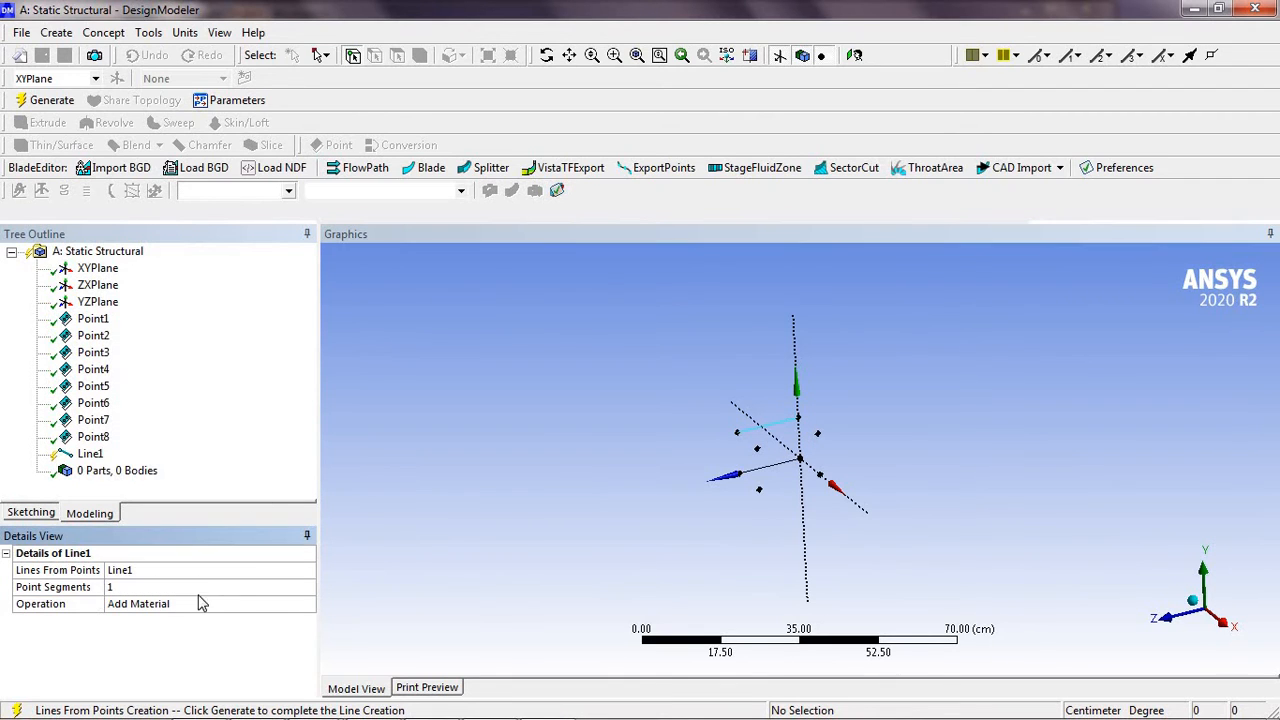
click(46, 101)
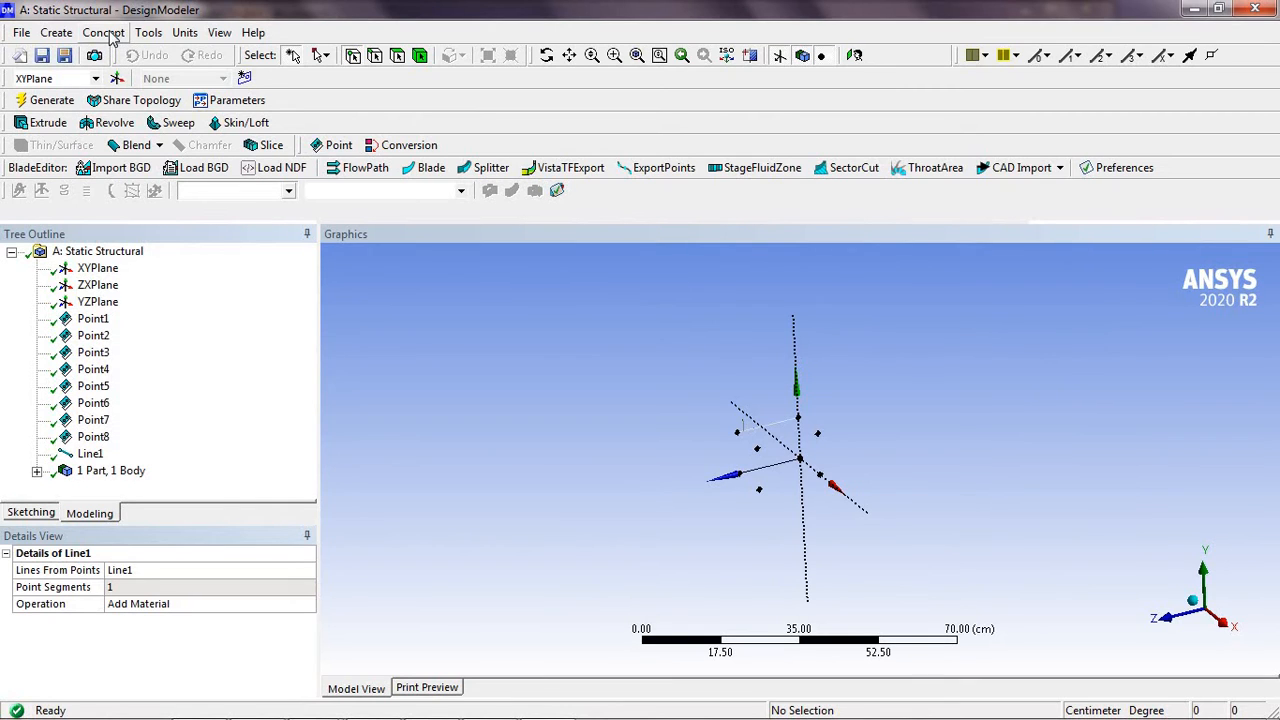
Generate a second line body with Lines From Points, joining Point4 to Point3 along the X direction
click(104, 33)
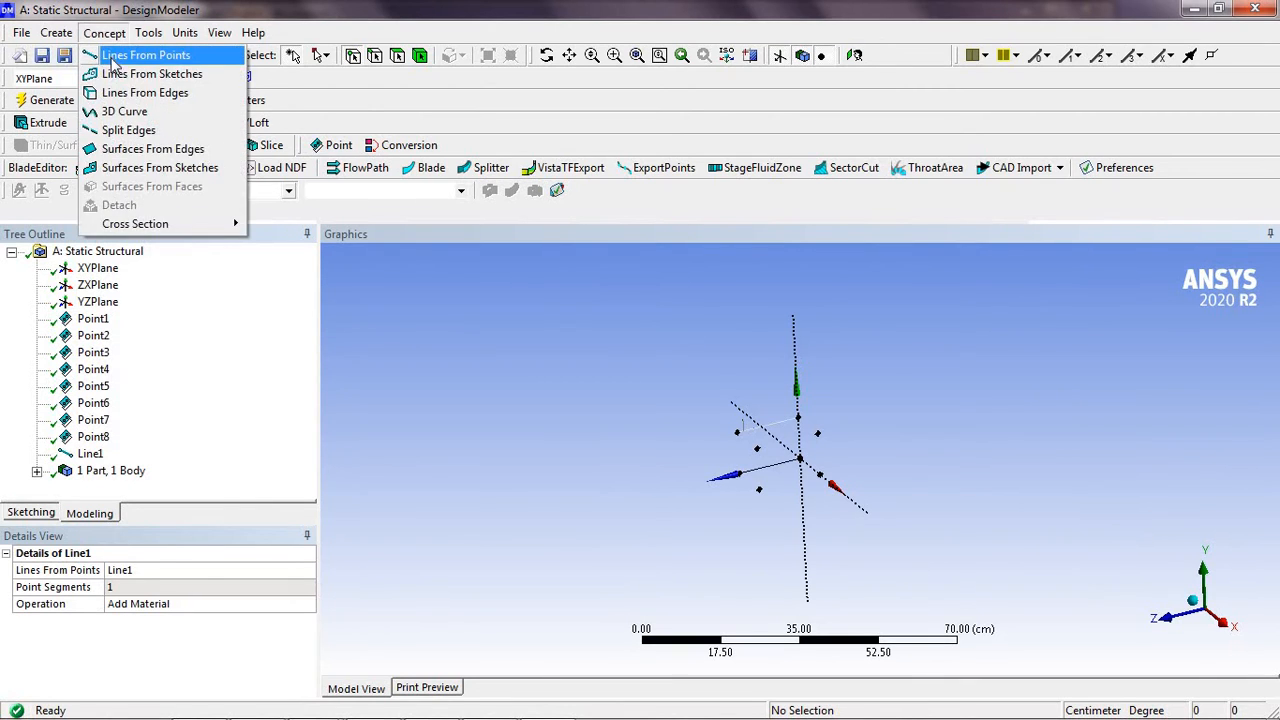
click(125, 55)
click(802, 419)
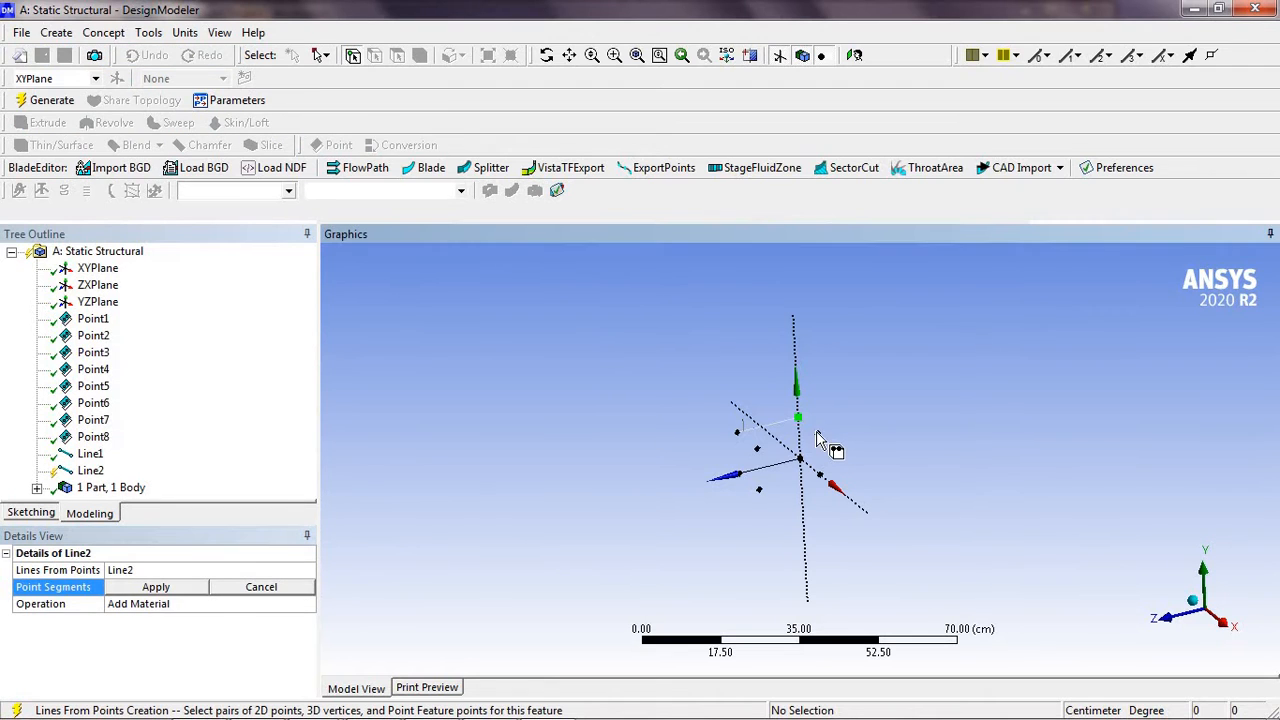
click(819, 434)
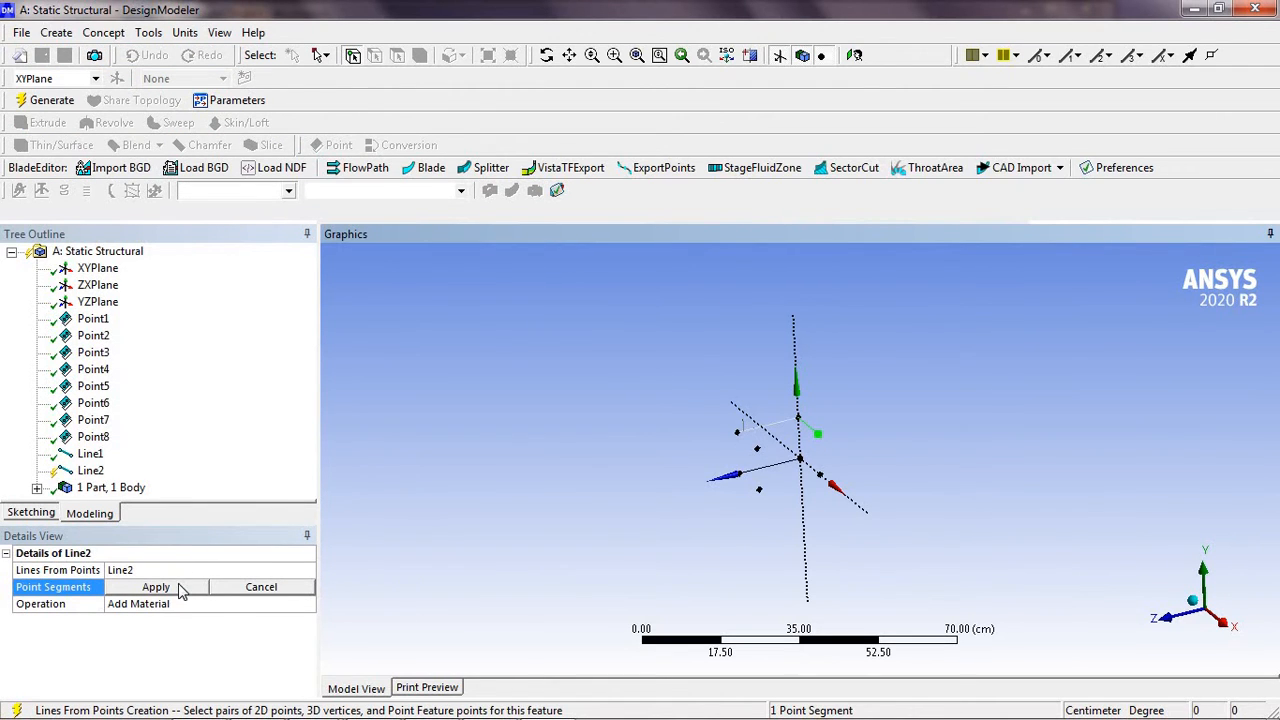
click(156, 587)
click(47, 101)
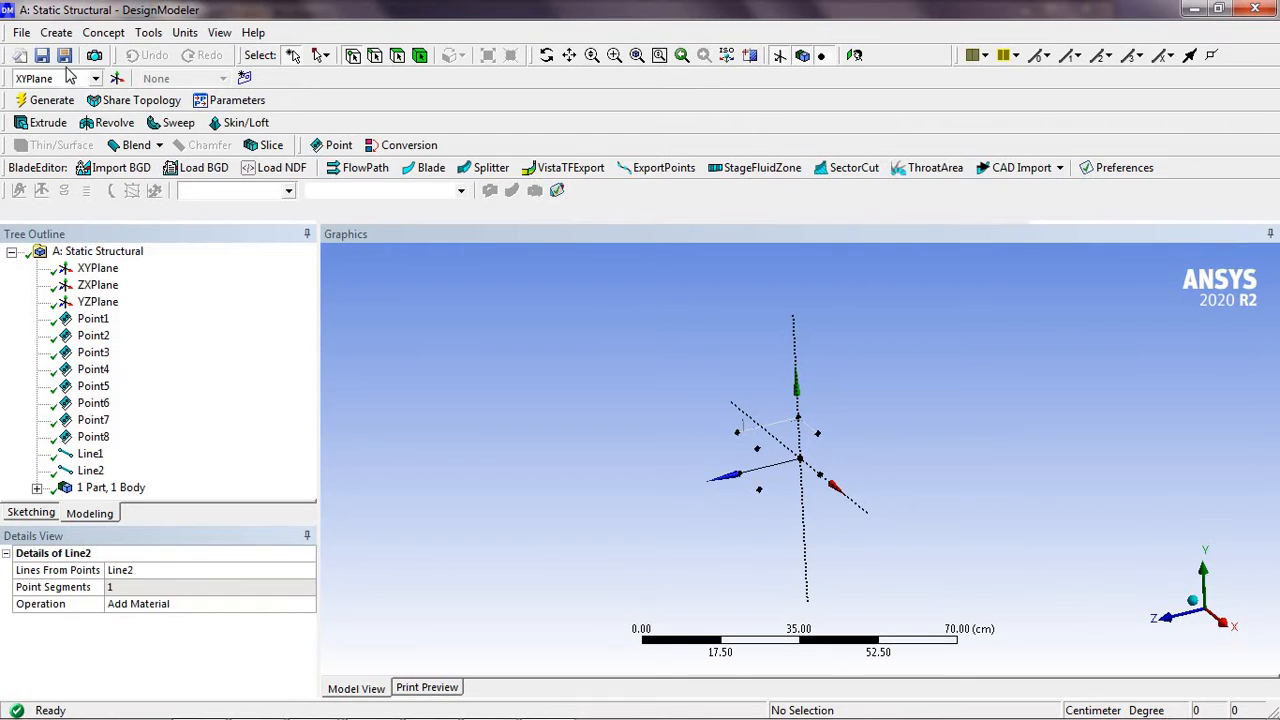
Generate a third line body with Lines From Points, joining Point3 to Point7 along the Z direction
click(104, 33)
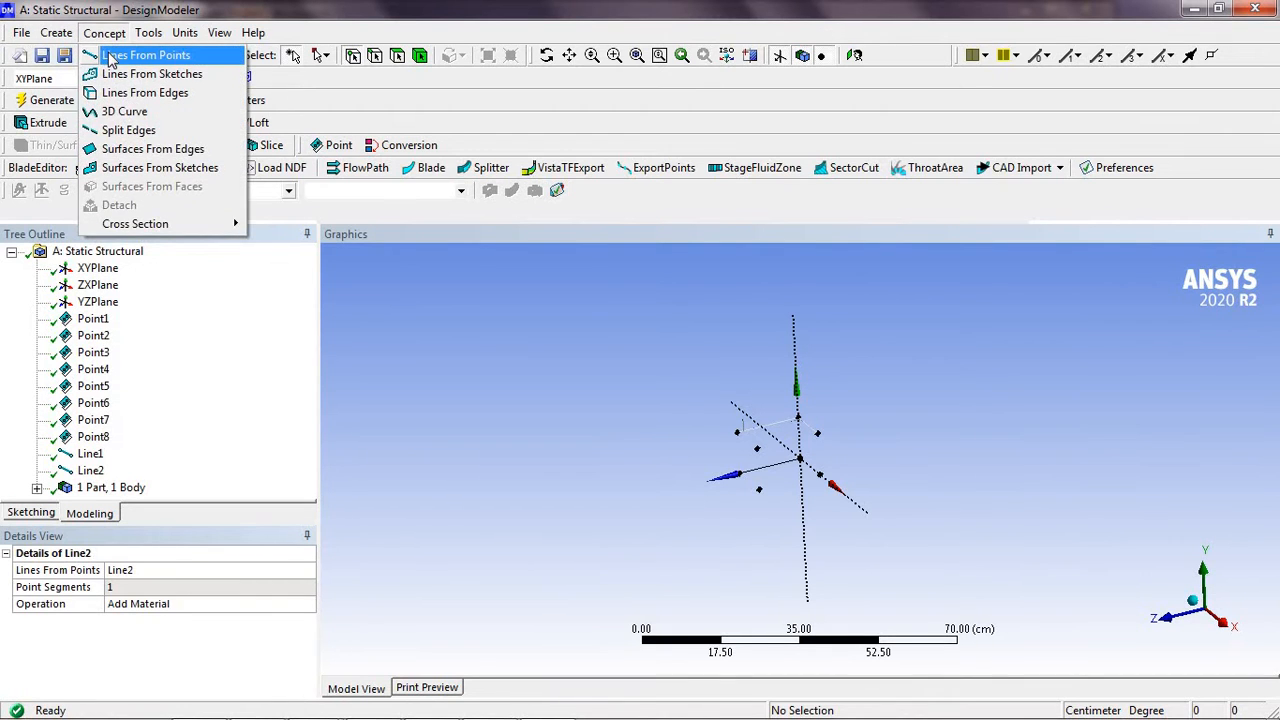
click(110, 56)
click(818, 435)
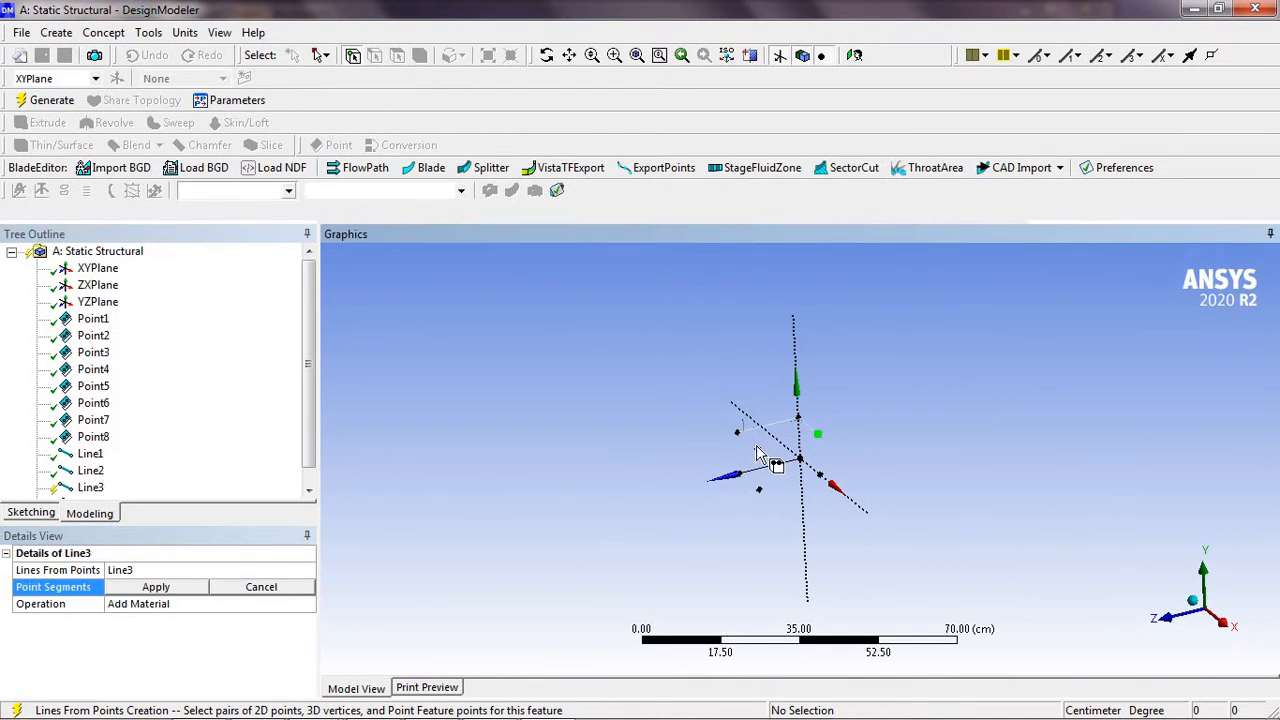
ctrl+click(757, 448)
click(195, 588)
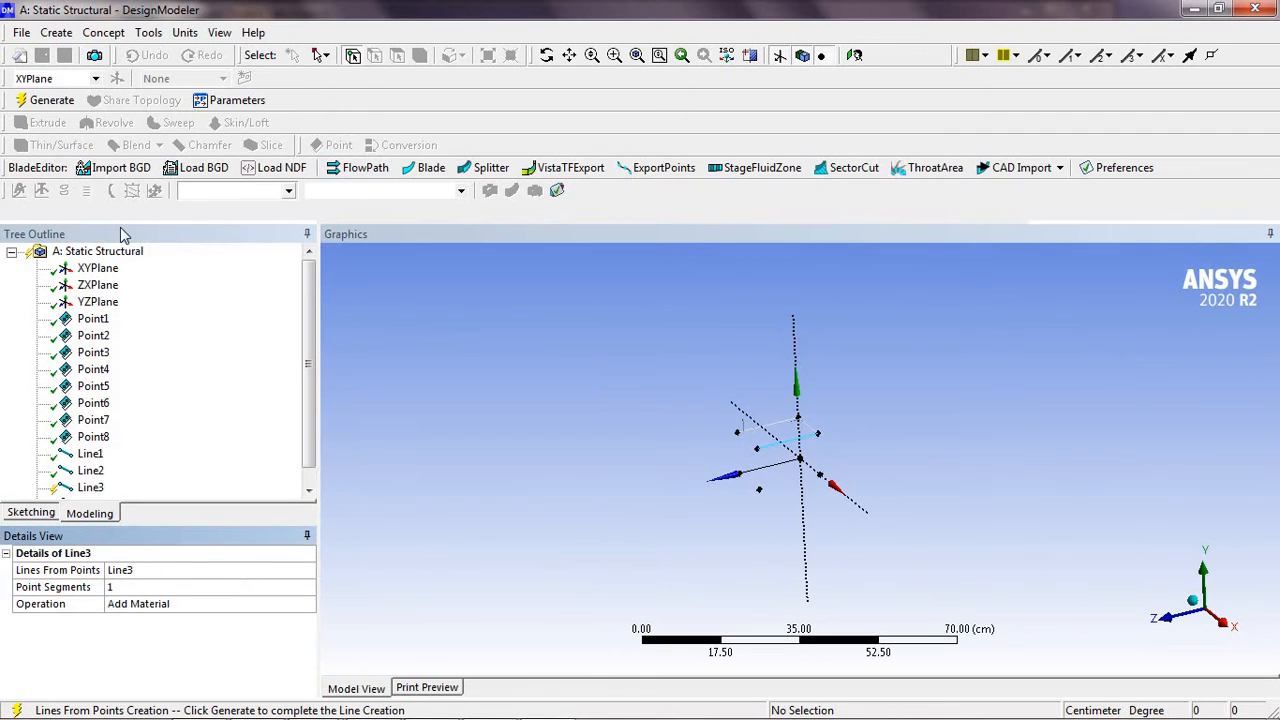
click(52, 101)
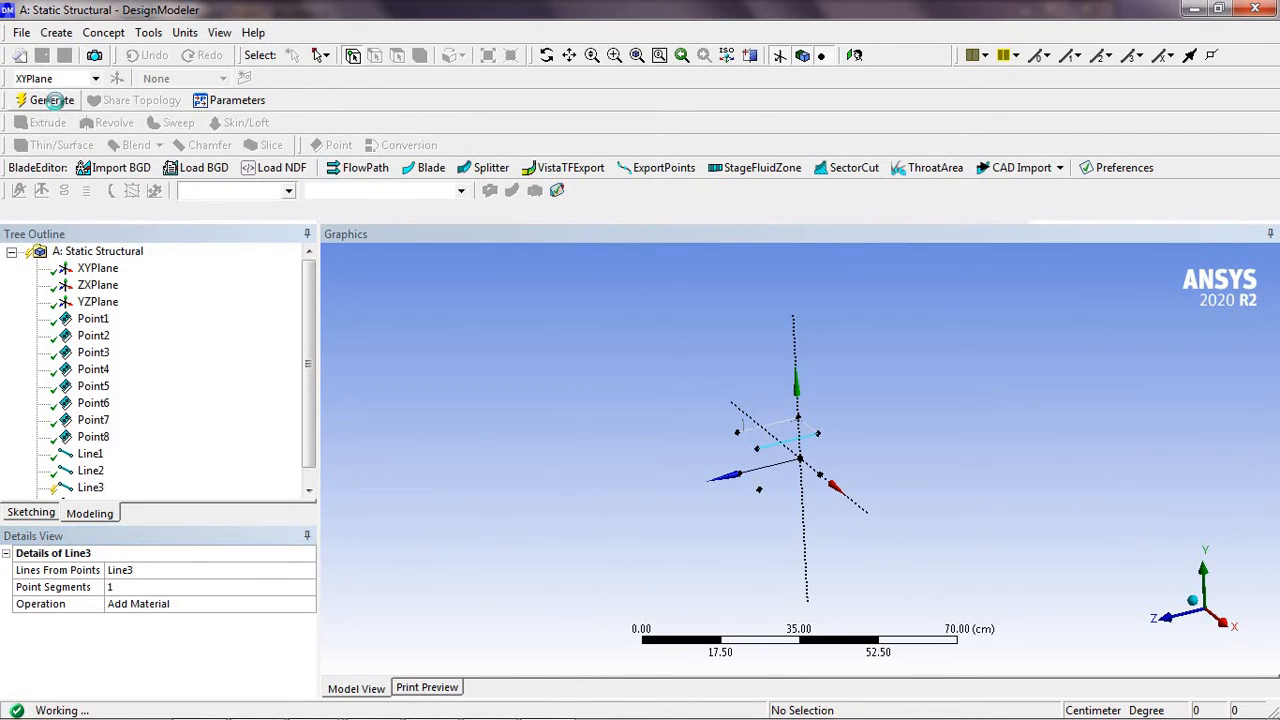
Generate a fourth line body with Lines From Points, joining Point7 to Point8 to close the upper rectangle
click(66, 34)
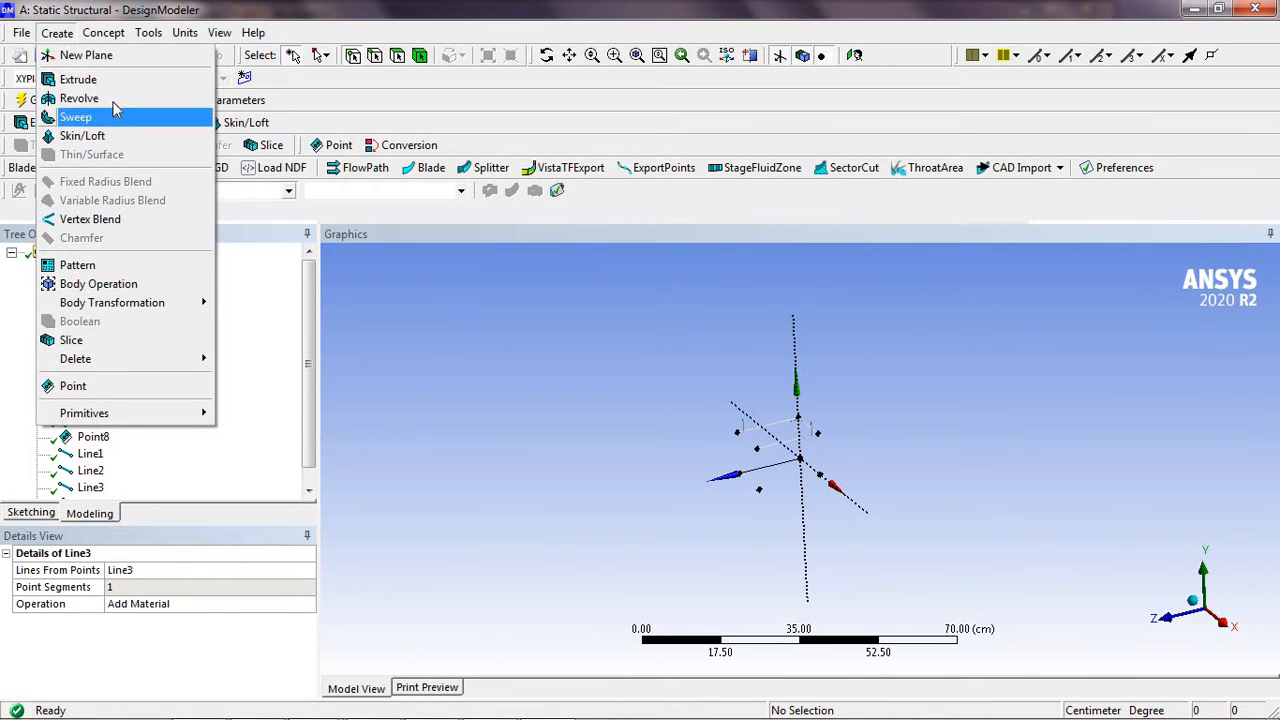
mouse_move(106, 36)
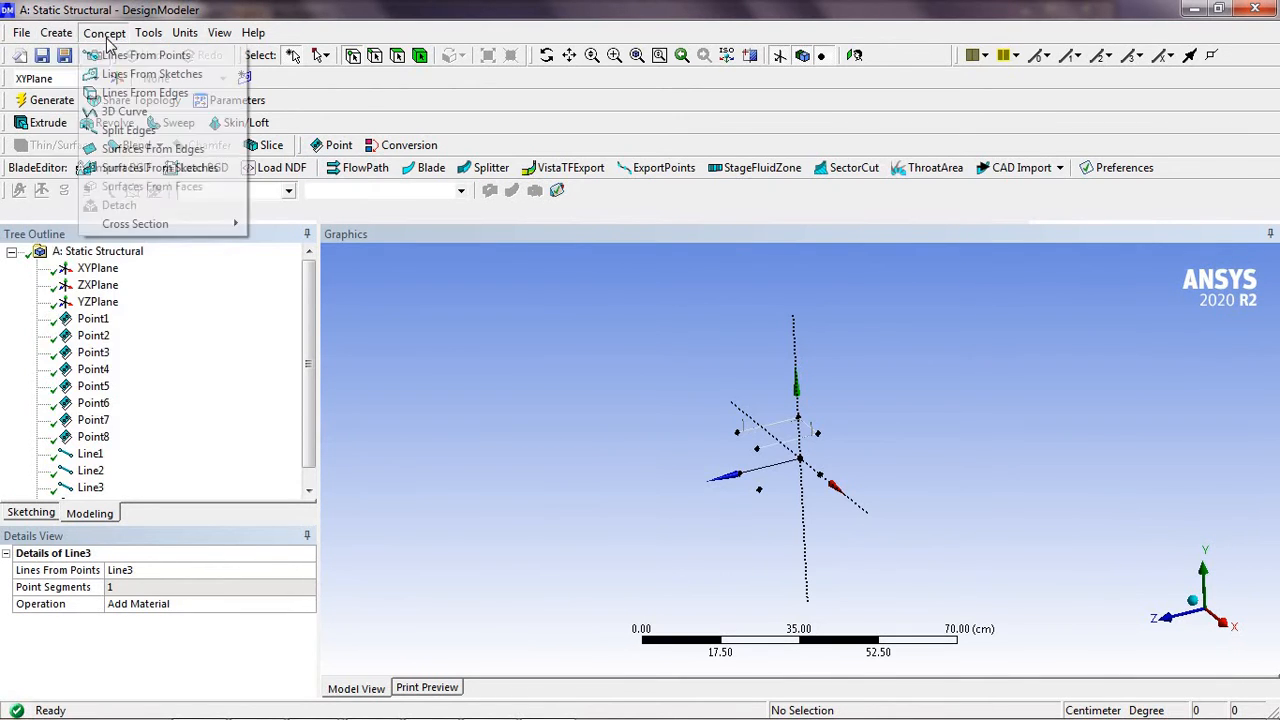
click(123, 57)
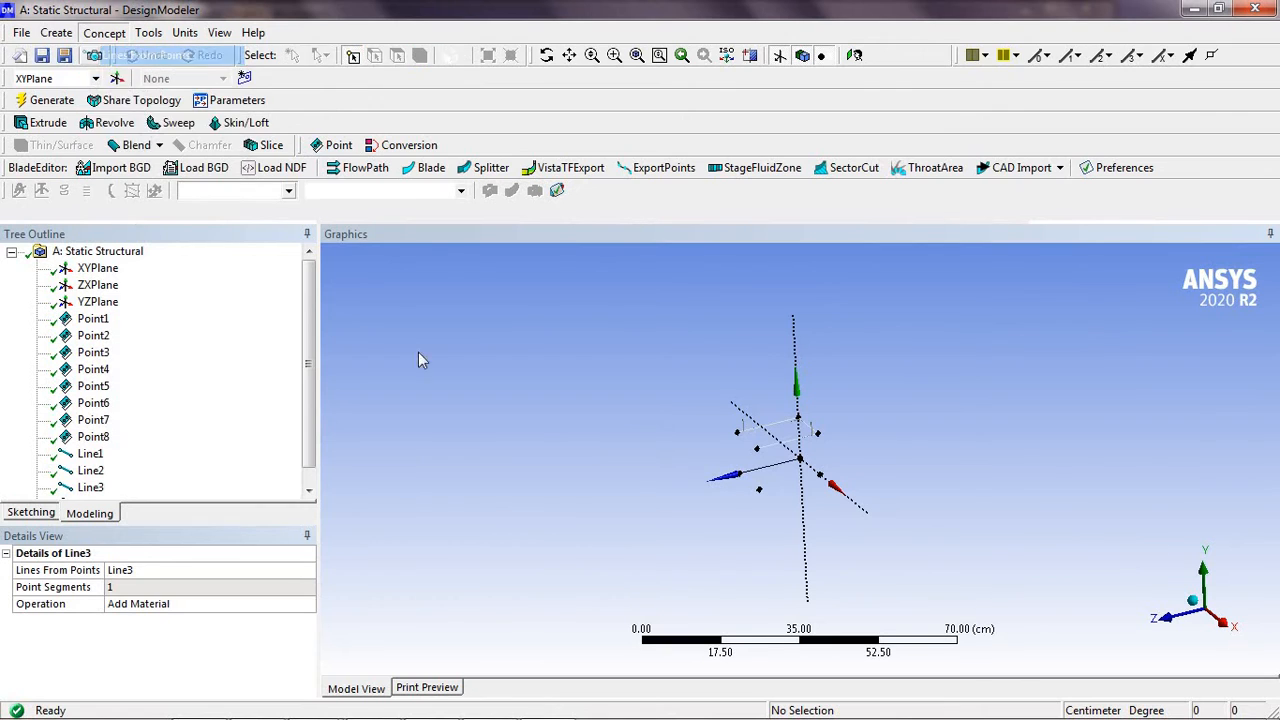
click(757, 450)
click(737, 433)
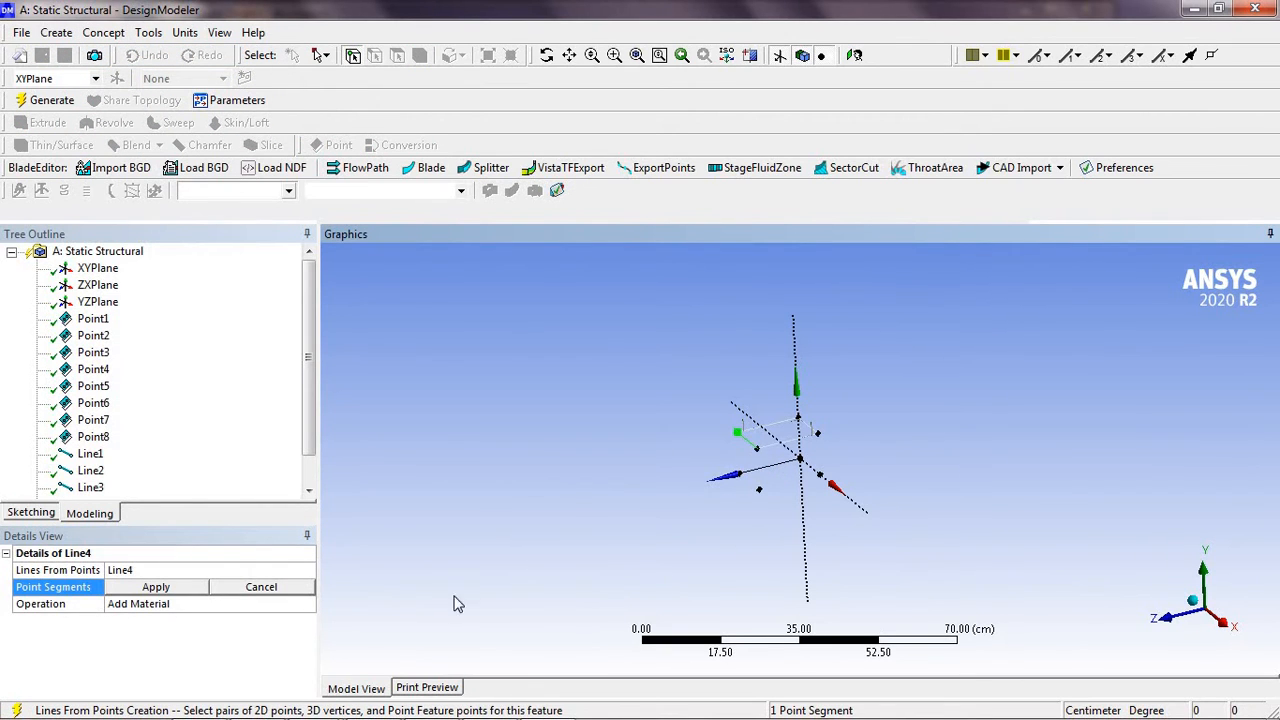
click(189, 588)
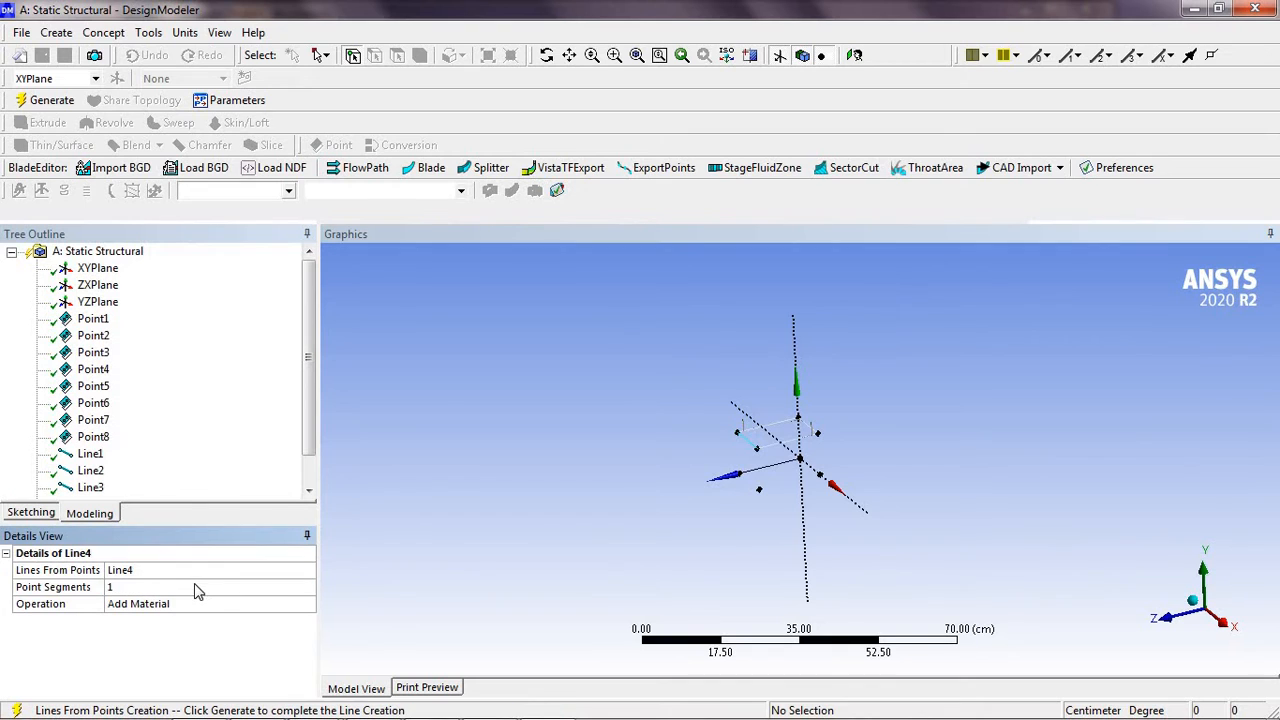
click(71, 103)
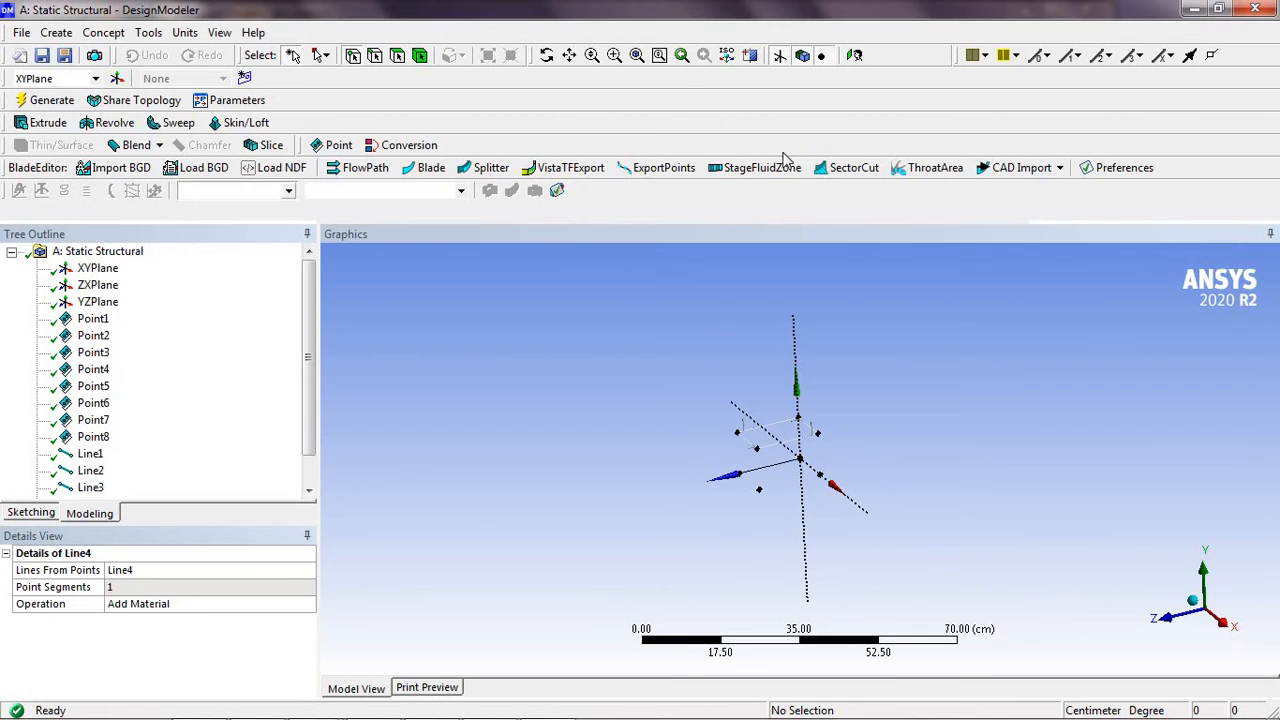
Dismiss the Windows color scheme prompt and add a Circular cross section to the model
click(636, 56)
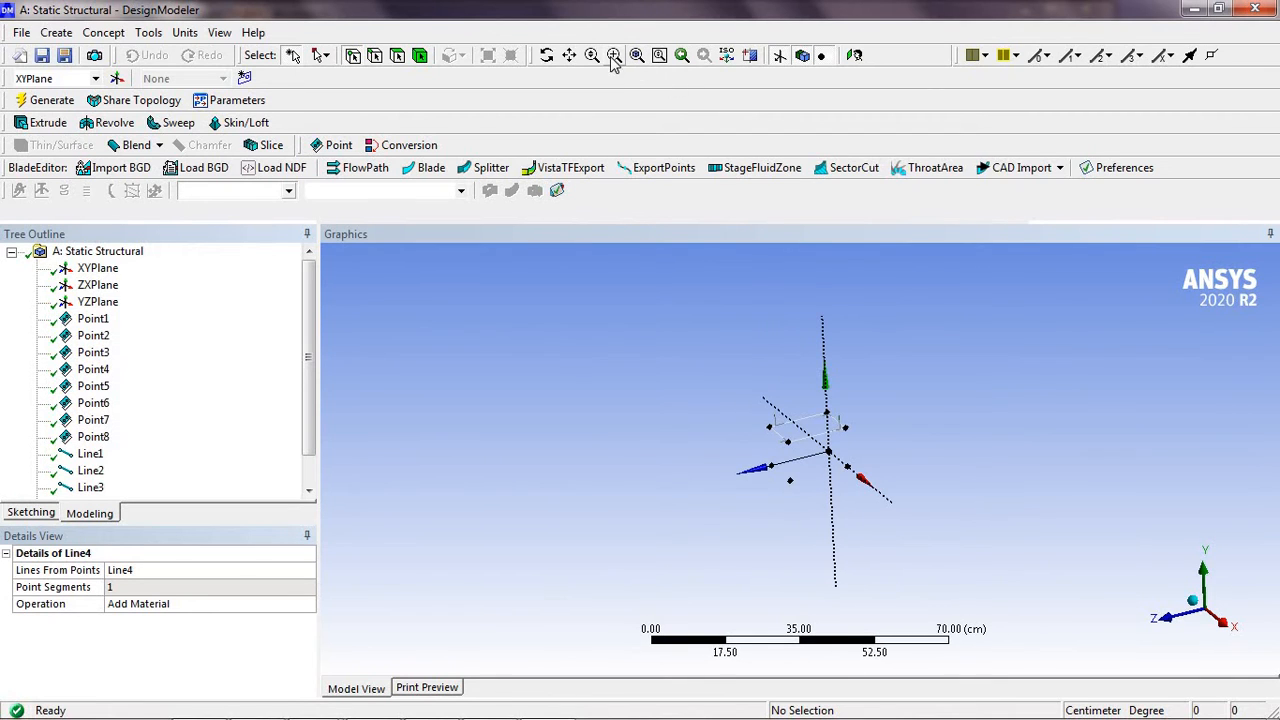
click(614, 55)
drag(858, 494, 910, 532)
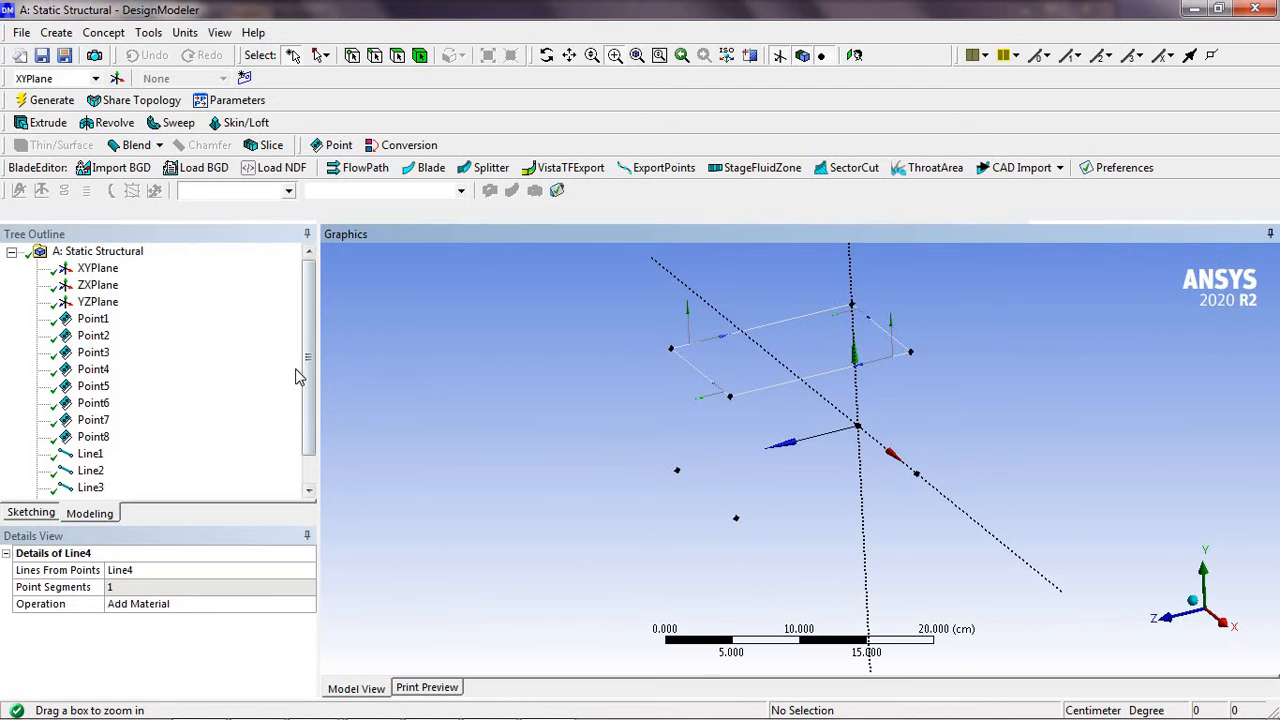
click(148, 32)
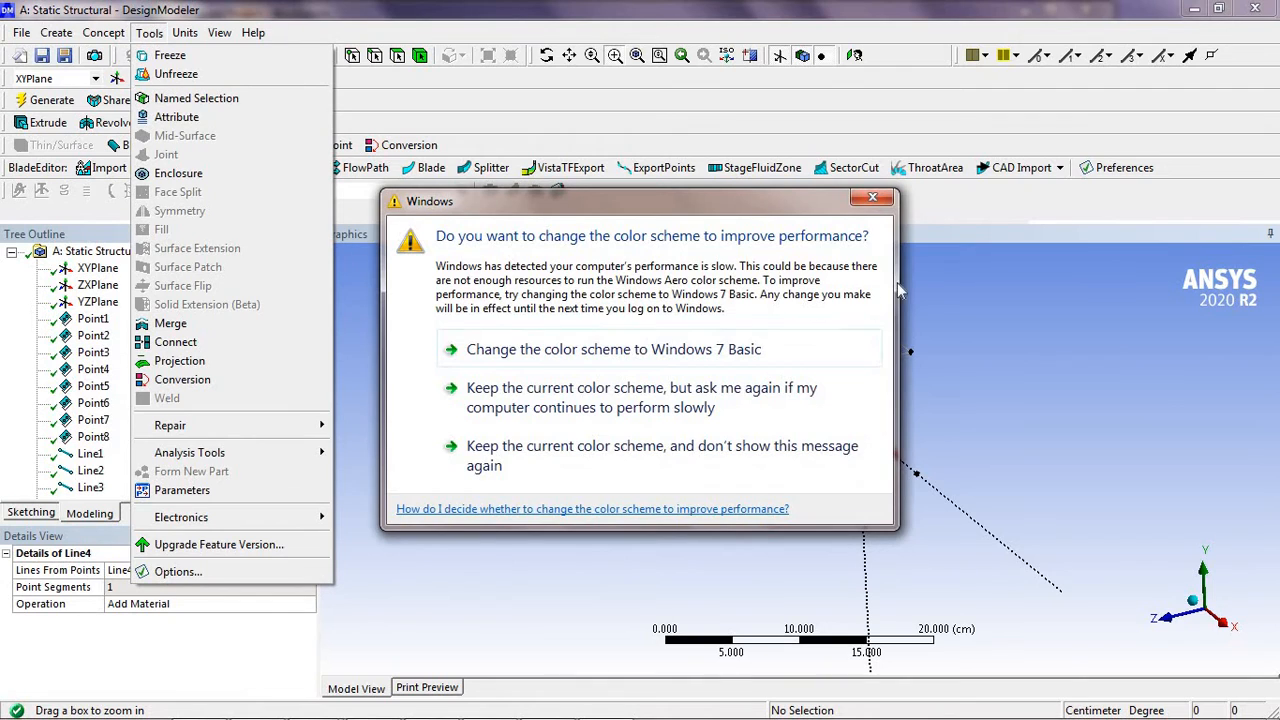
click(873, 200)
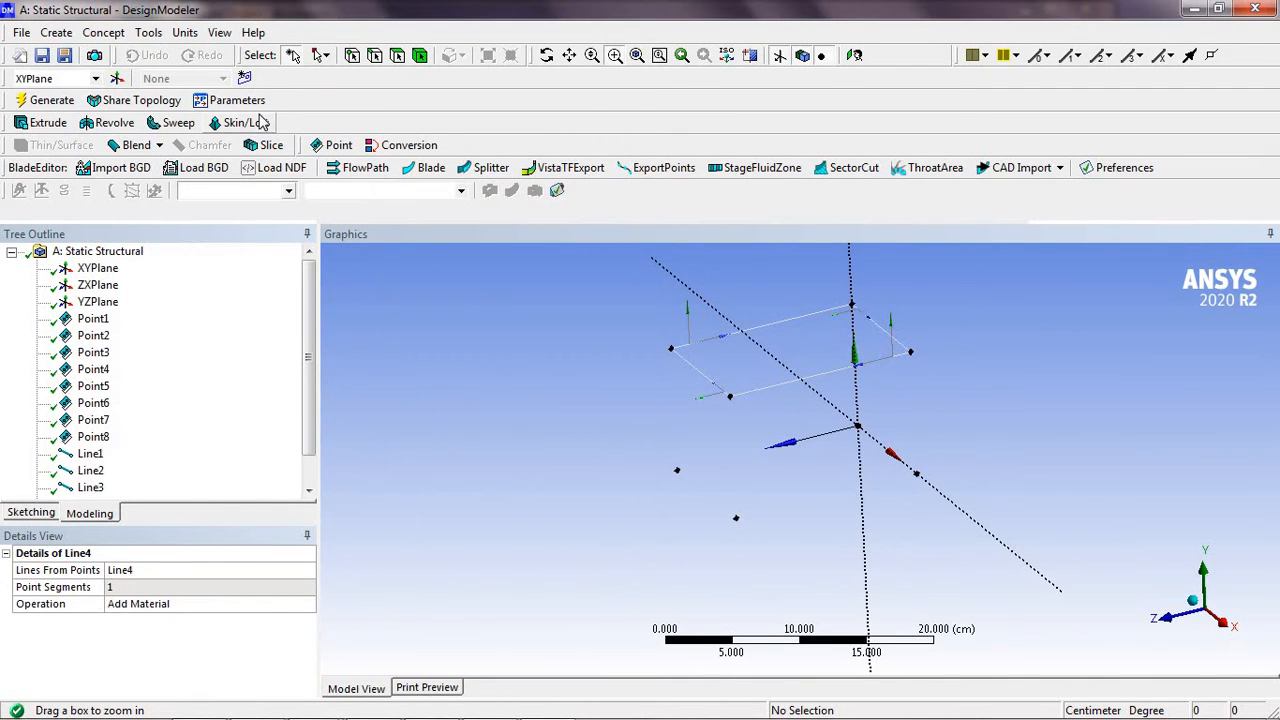
click(121, 37)
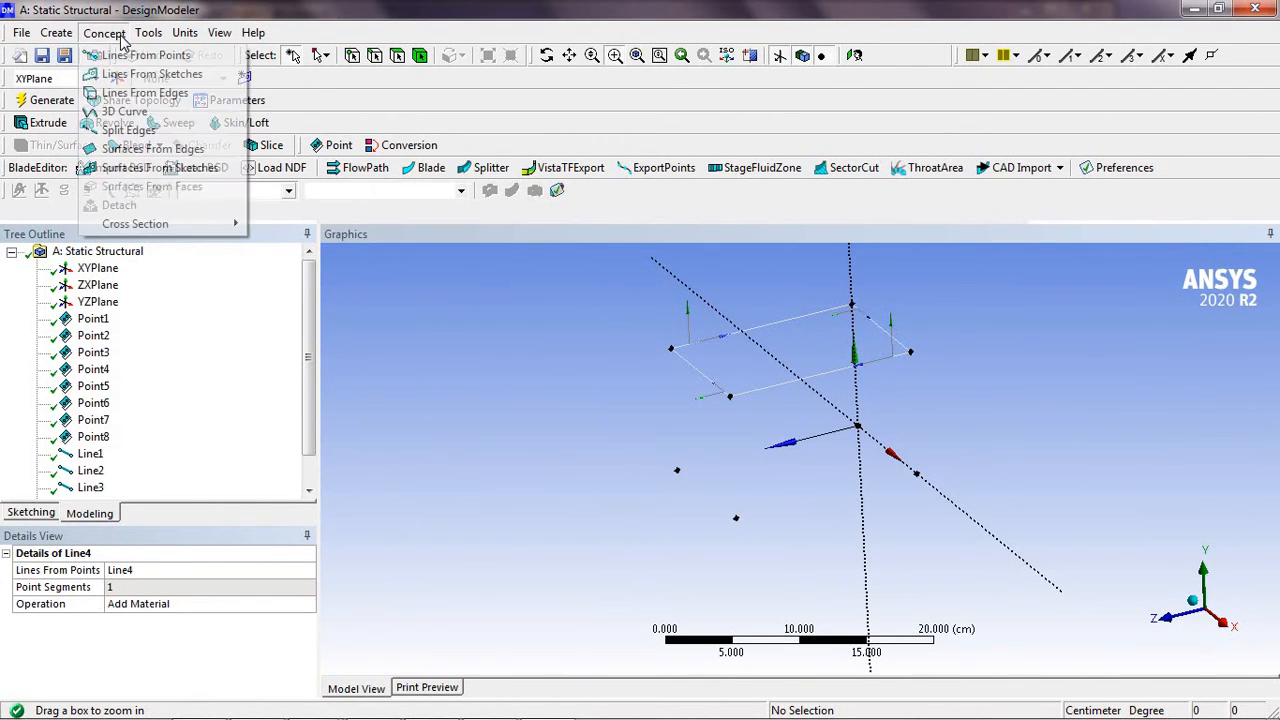
mouse_move(203, 231)
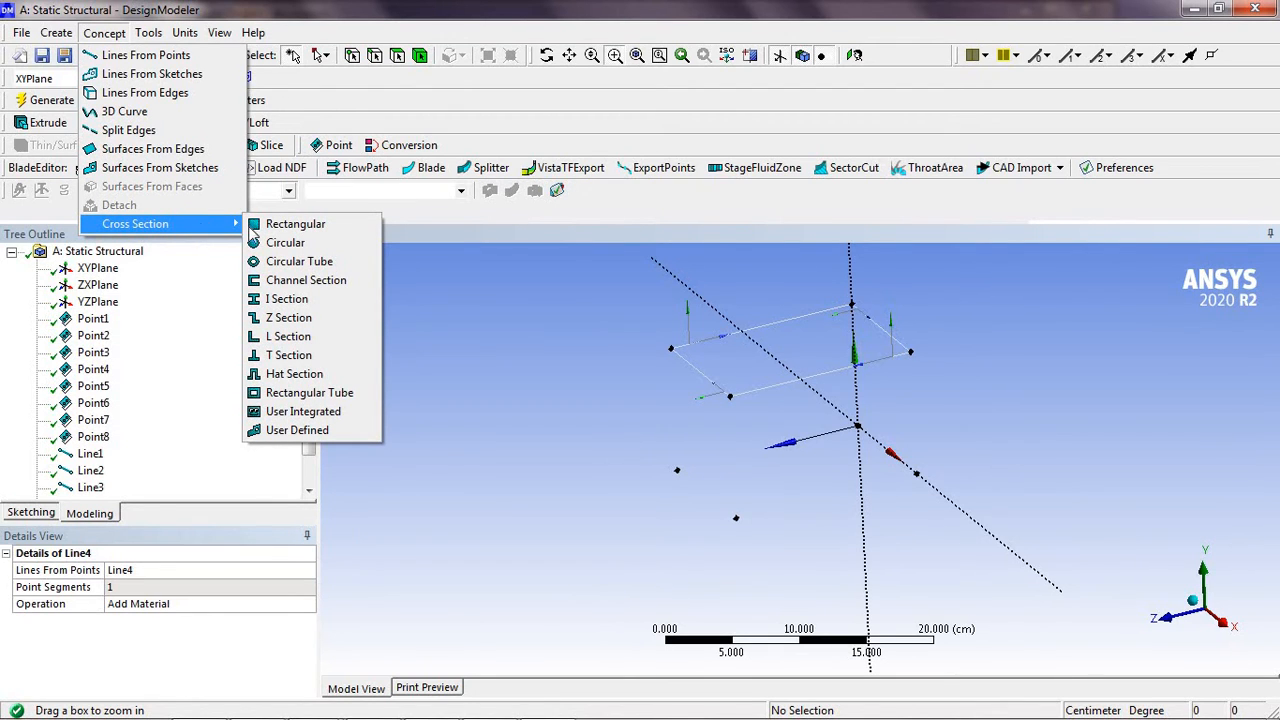
click(289, 244)
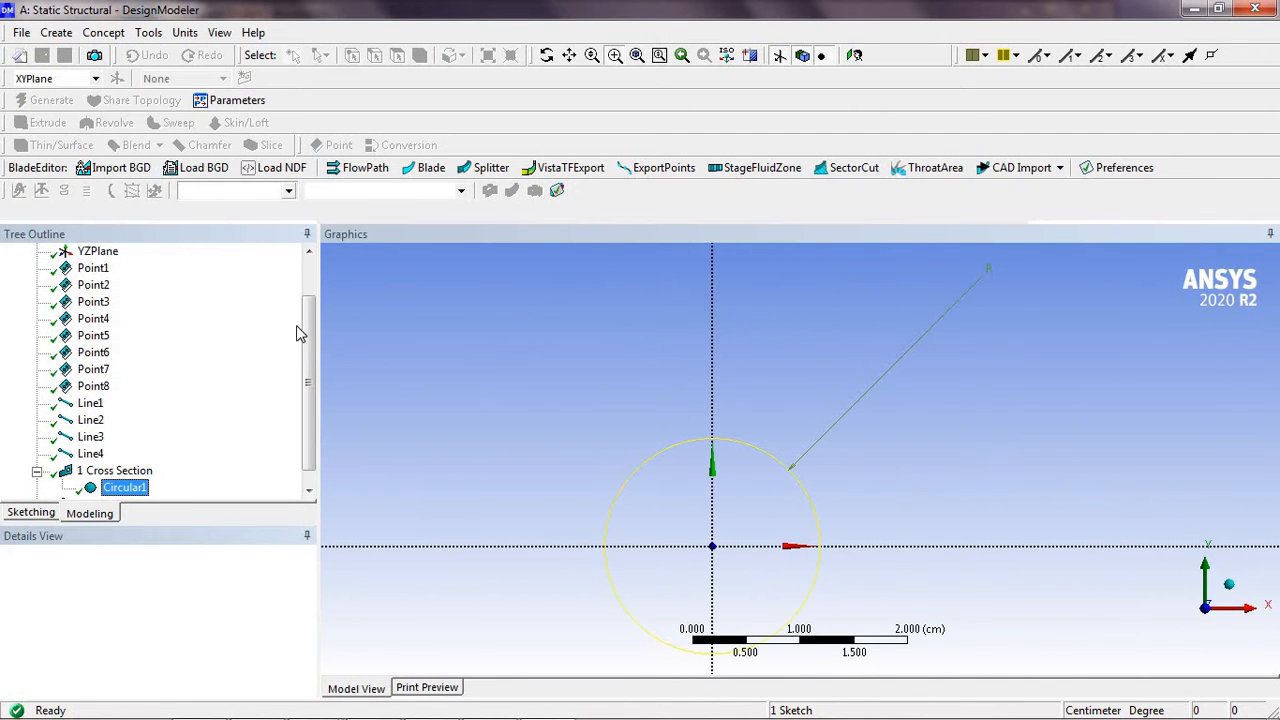
Assign the Circular1 cross section to the Line Body
drag(308, 453, 203, 486)
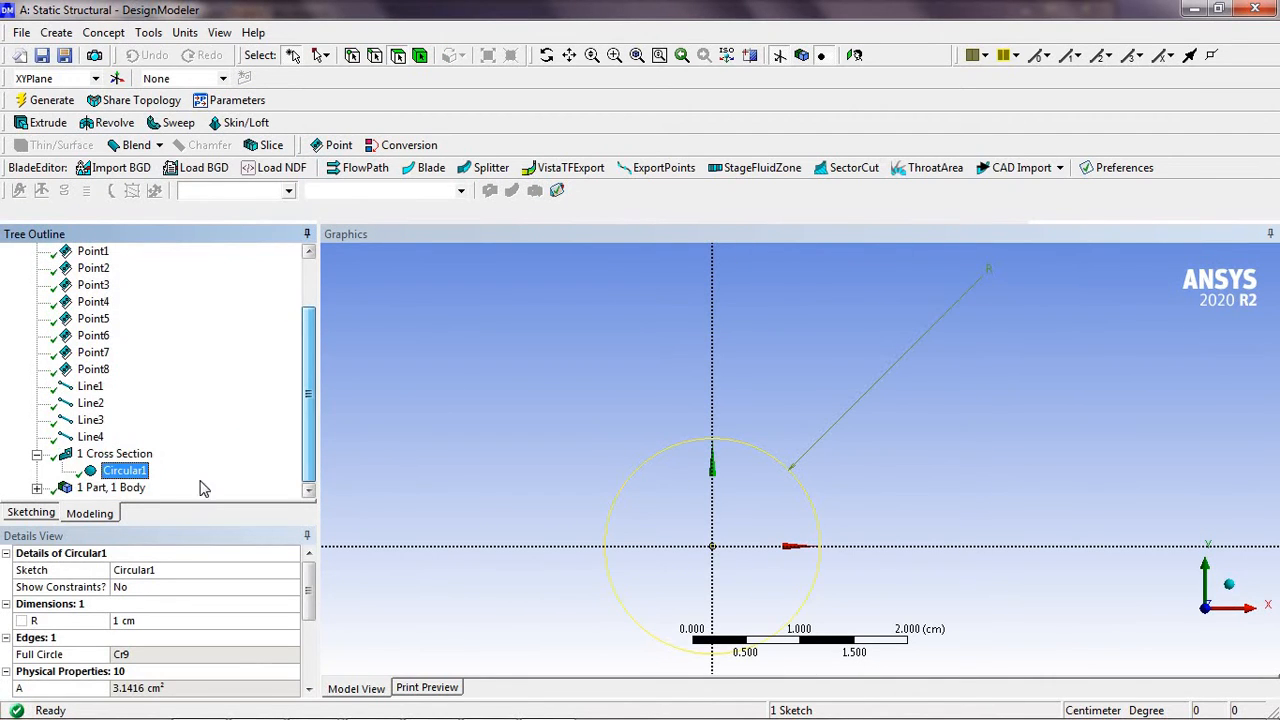
click(38, 488)
click(125, 488)
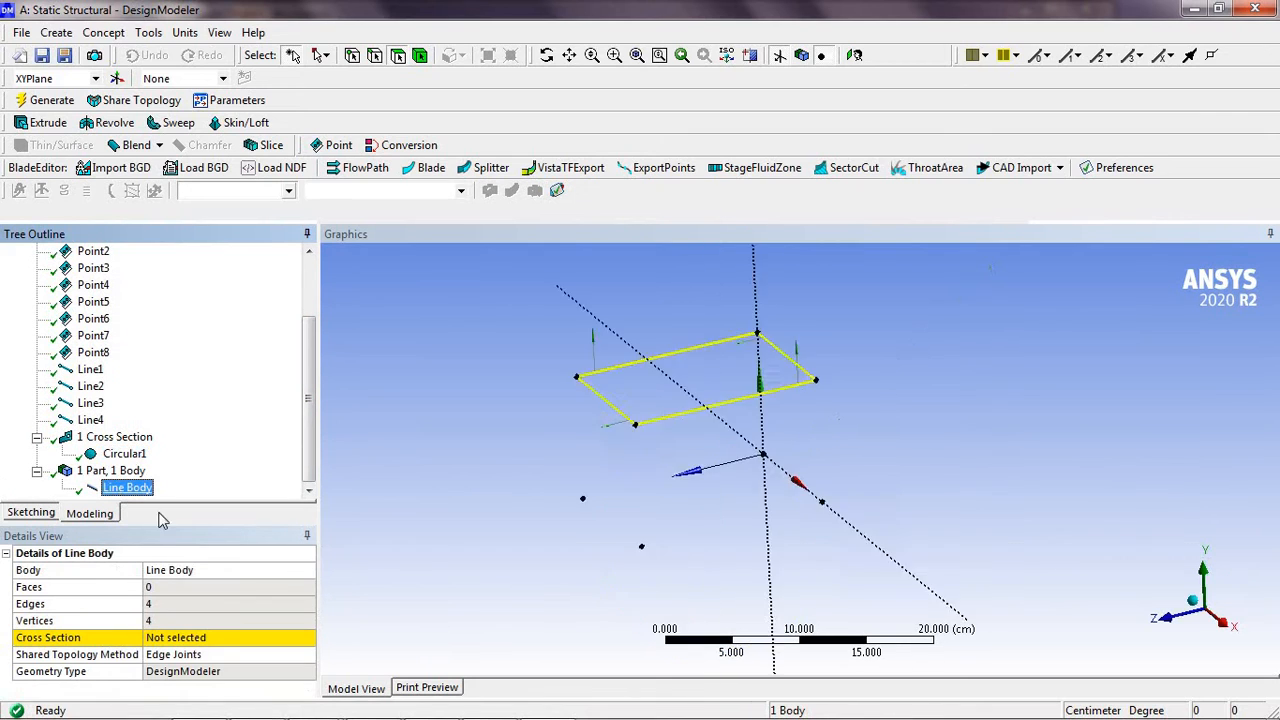
click(252, 637)
click(308, 640)
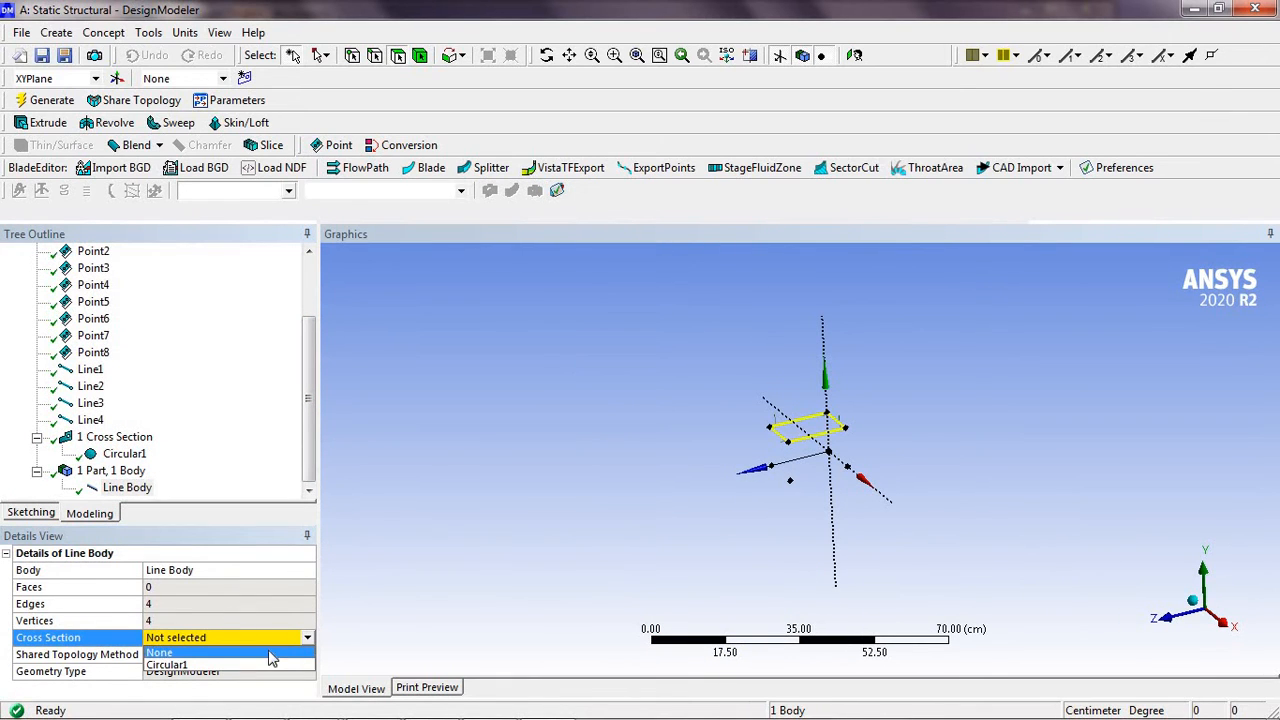
click(255, 668)
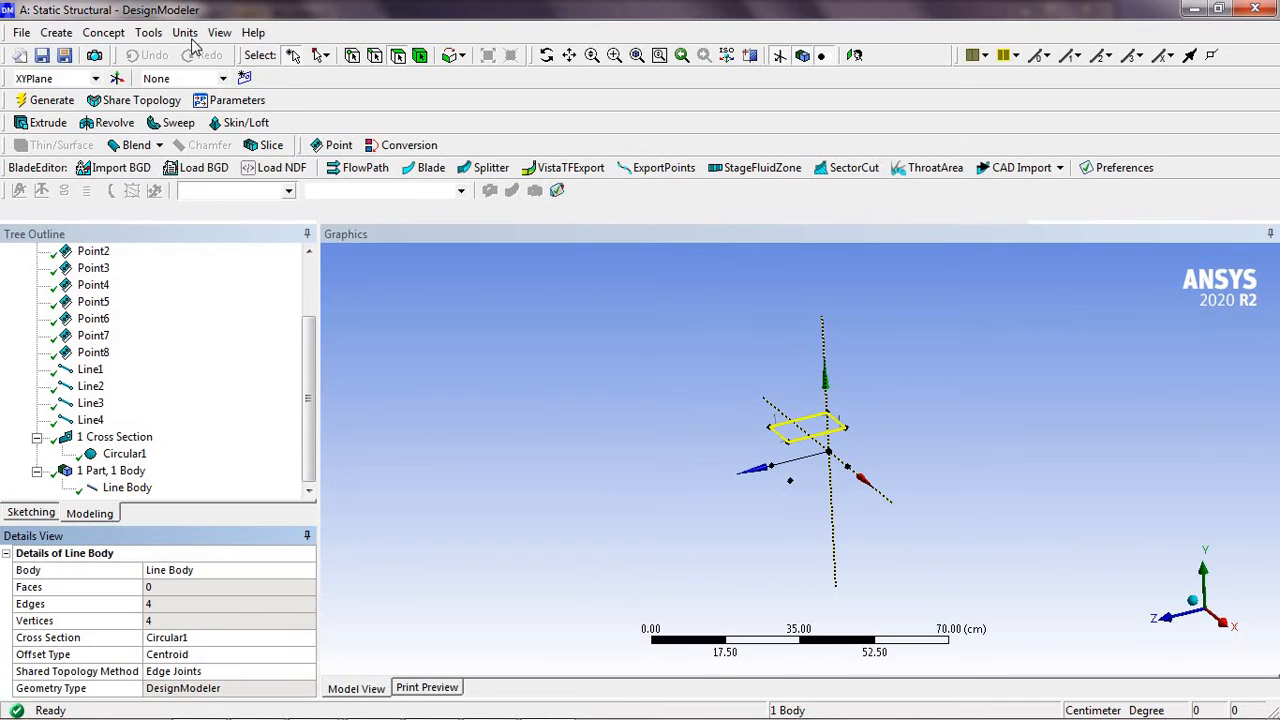
Turn on the display of Cross Section Solids and inspect the rectangular beam frame up close from several angles
click(220, 33)
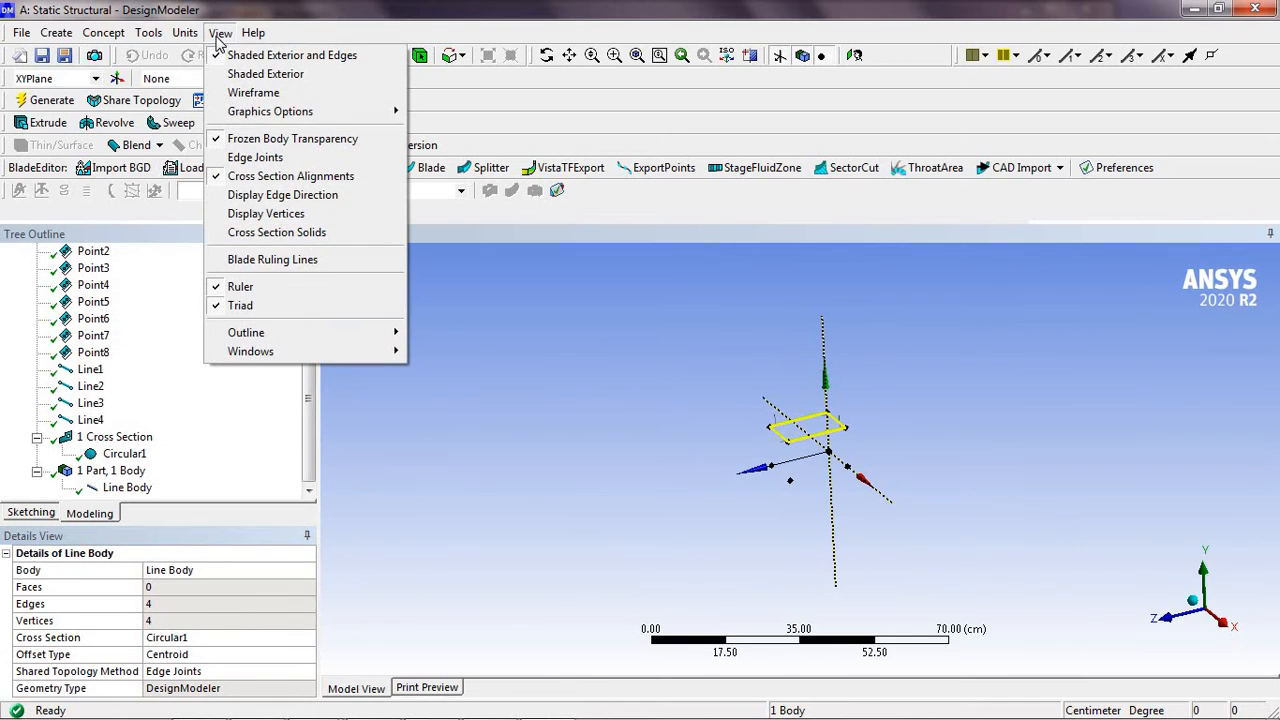
click(246, 235)
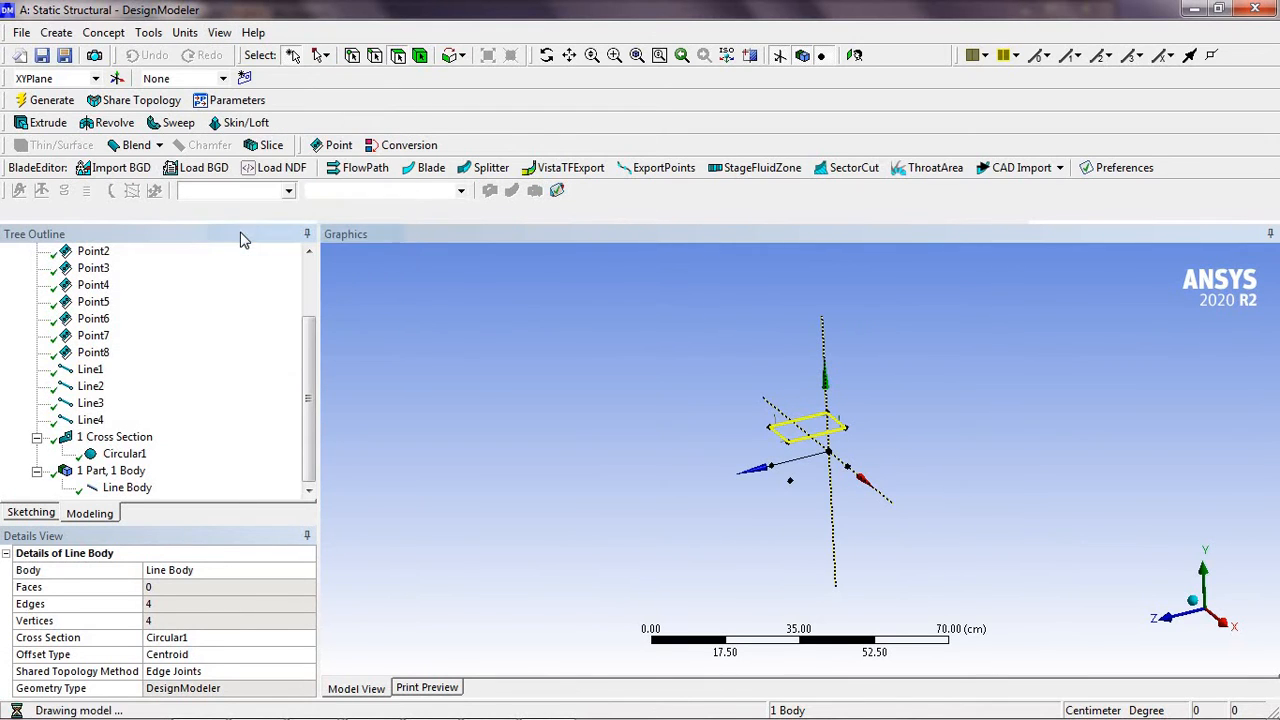
click(614, 55)
drag(904, 478, 907, 480)
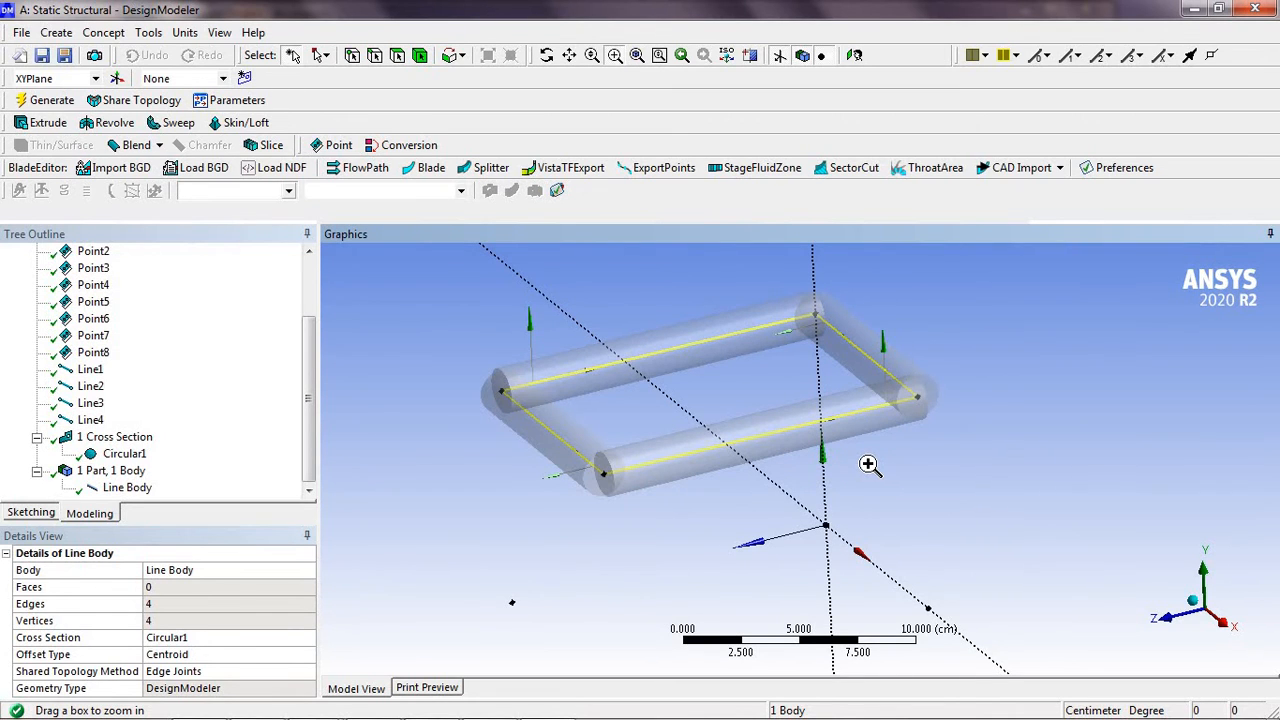
click(547, 55)
drag(742, 480, 580, 457)
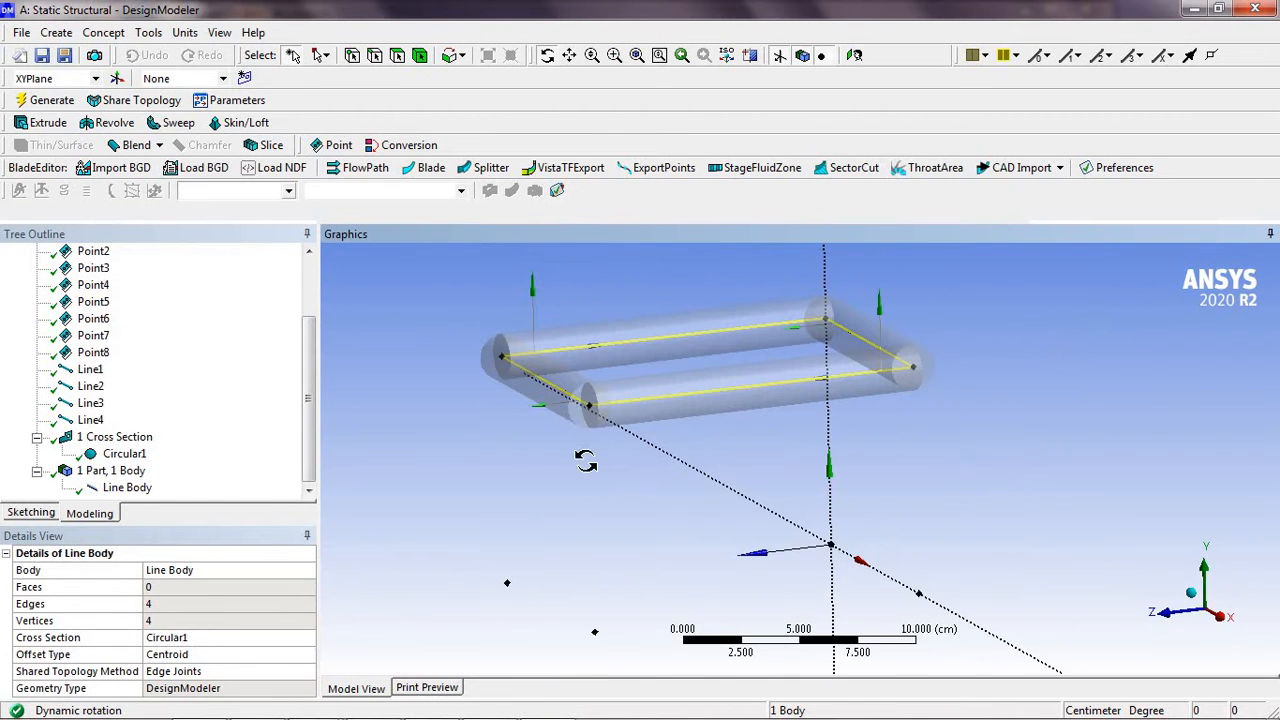
mouse_move(703, 446)
mouse_down()
mouse_move(651, 428)
mouse_move(716, 453)
mouse_up()
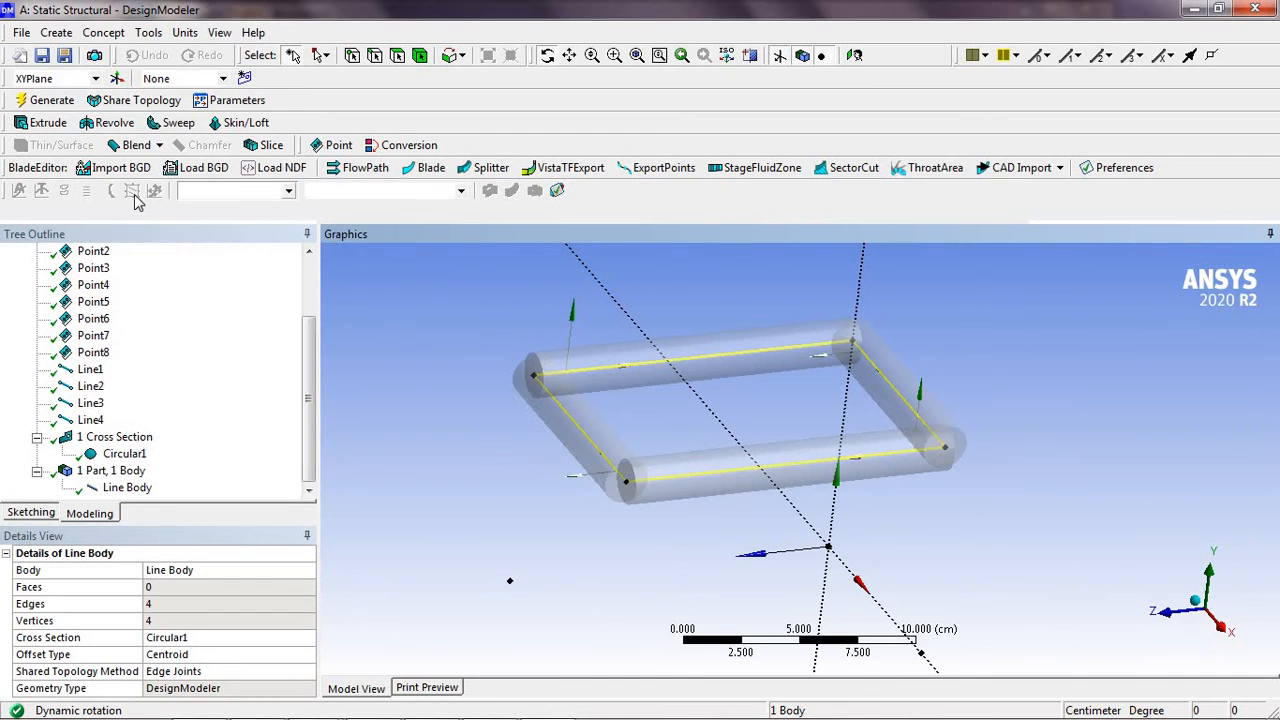
Clear the whole model with Start Over and accept the confirmation
click(22, 33)
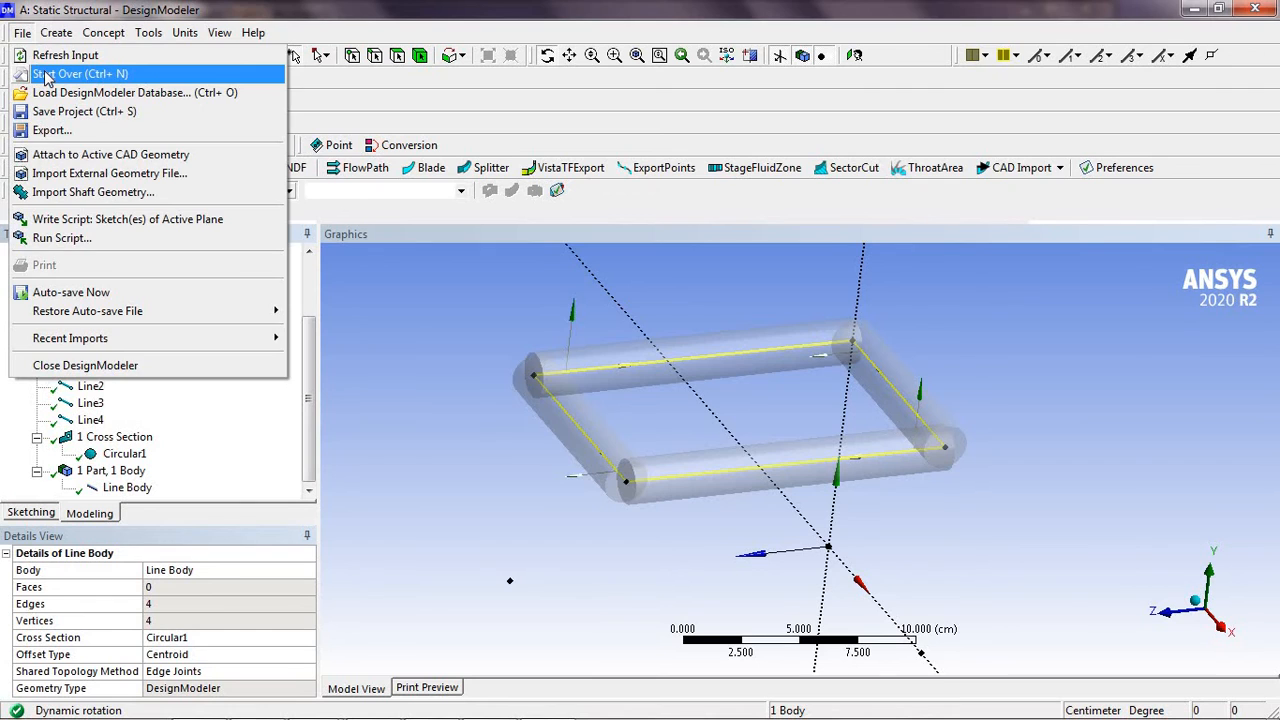
click(45, 76)
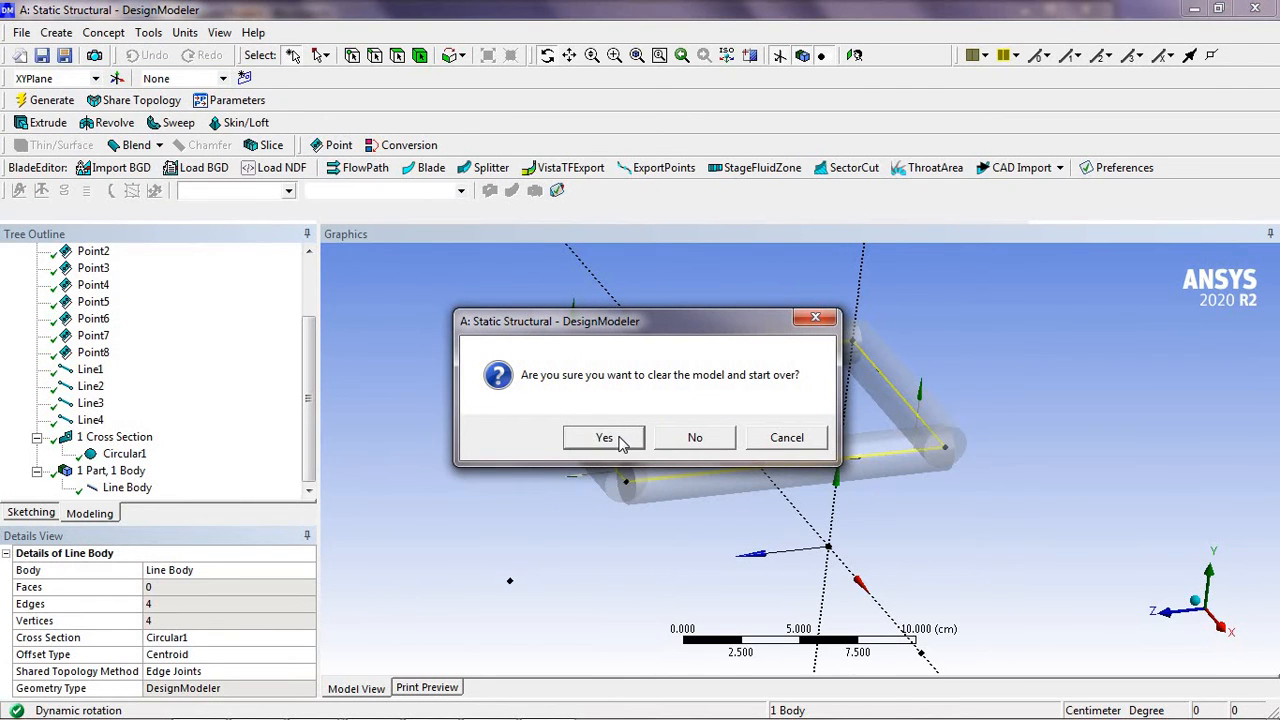
click(605, 438)
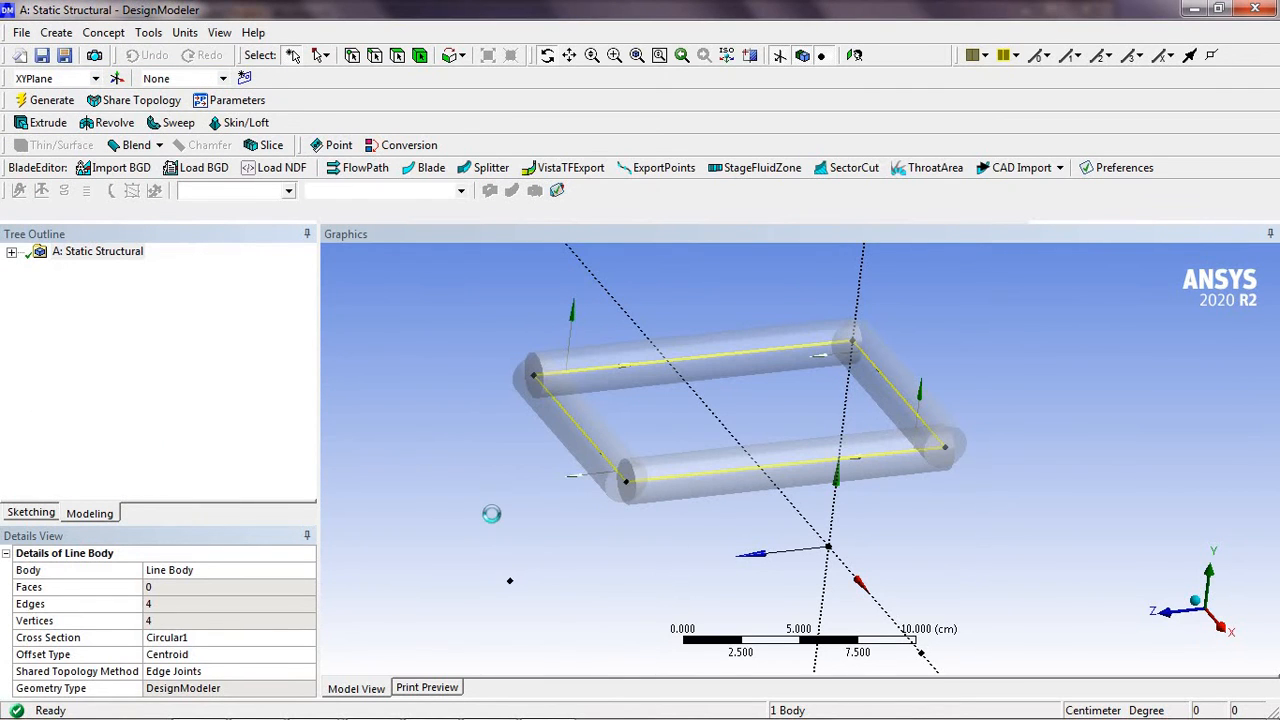
Switch to the an49 picture in Paint and examine how the coordinates file lists group, point number, X, Y and Z
mouse_move(330, 717)
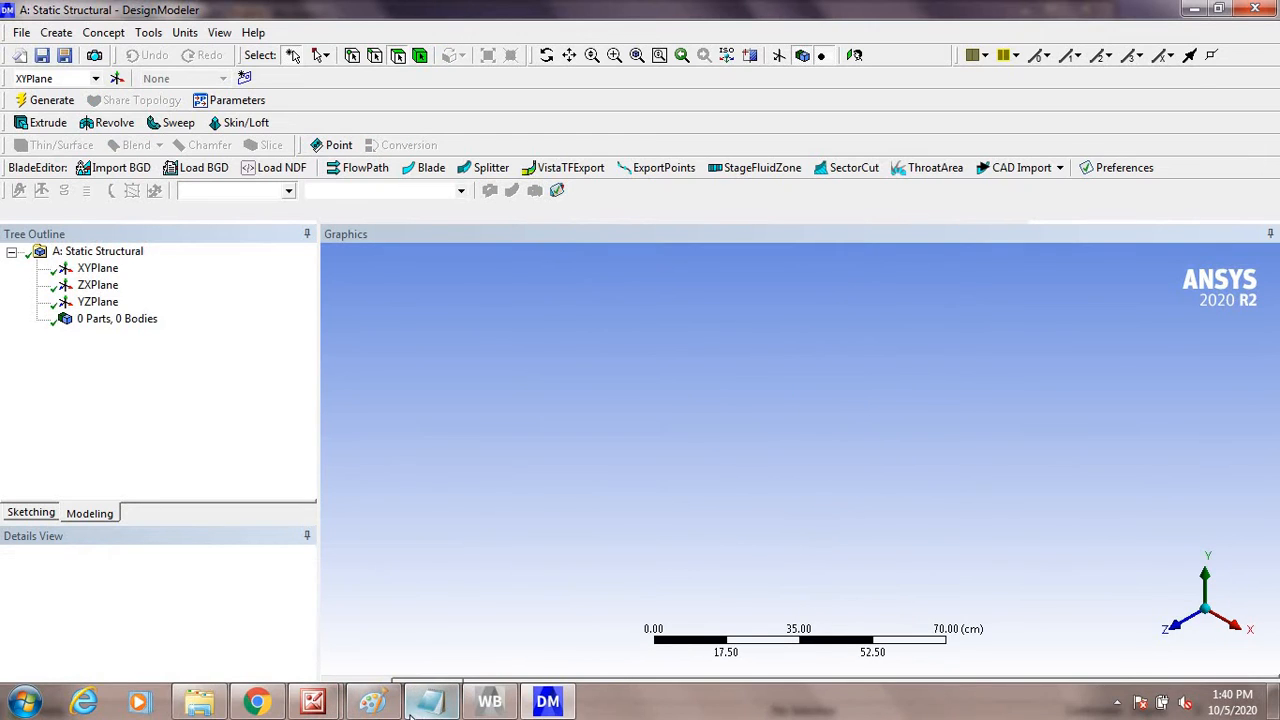
mouse_move(378, 708)
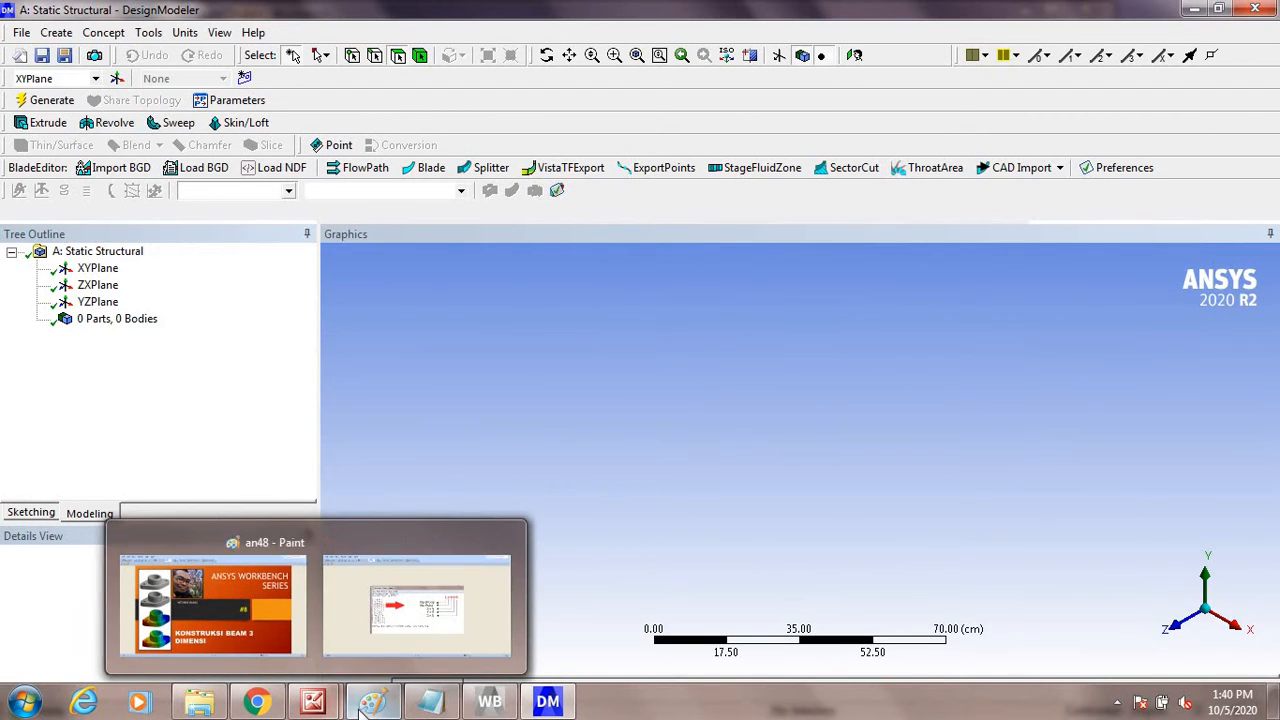
click(440, 632)
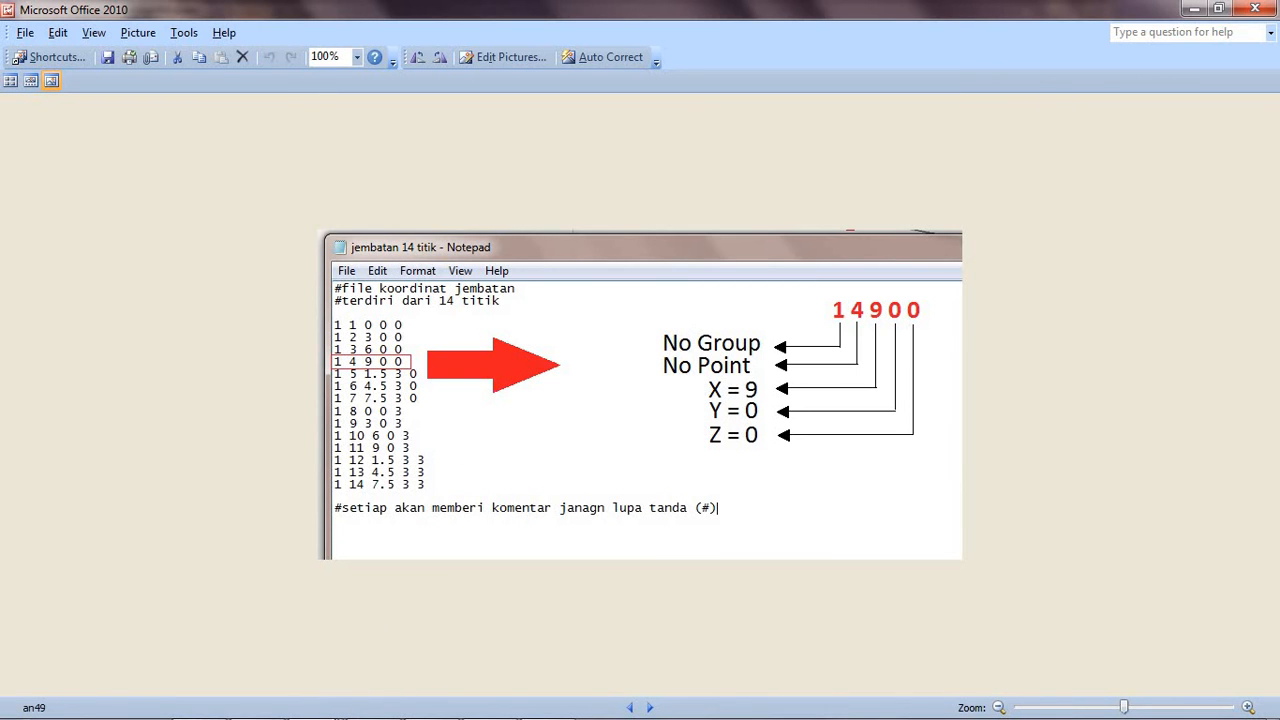
Save the open Notepad coordinates file as "jembatan 14 titik" in Pictures > ansys 1d > New folder and close Notepad
click(434, 708)
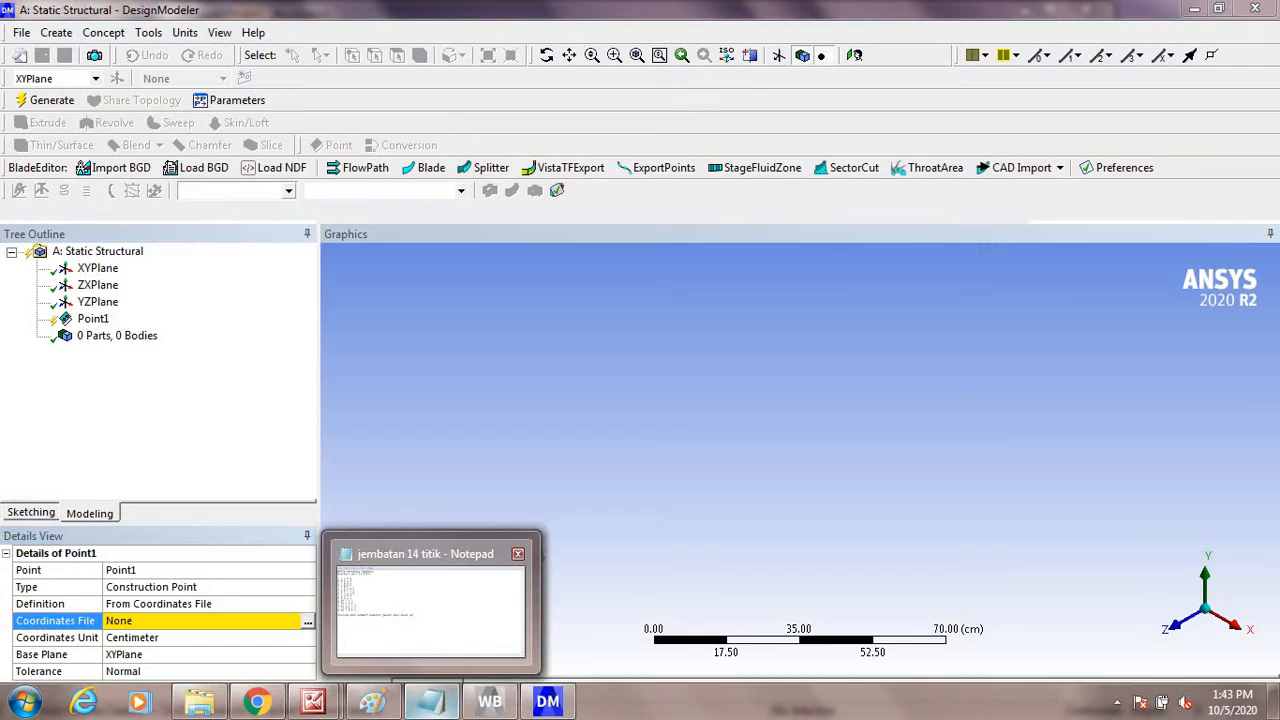
click(430, 706)
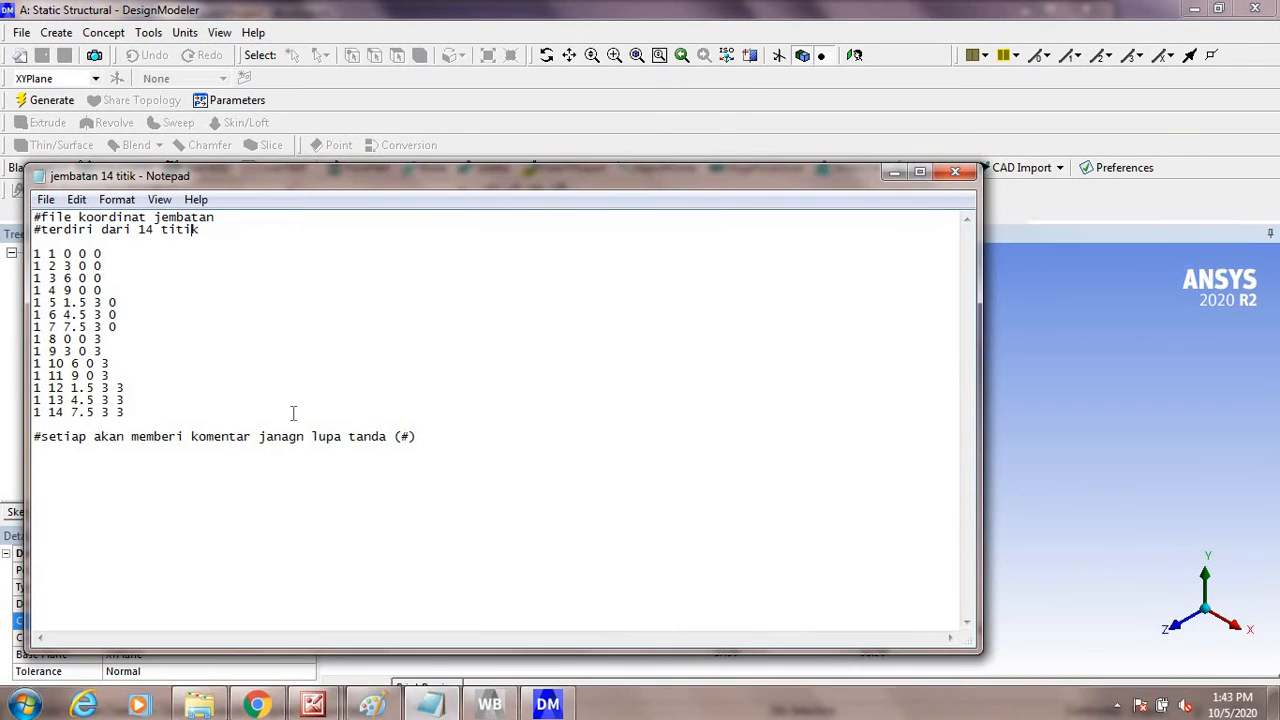
click(46, 200)
click(101, 281)
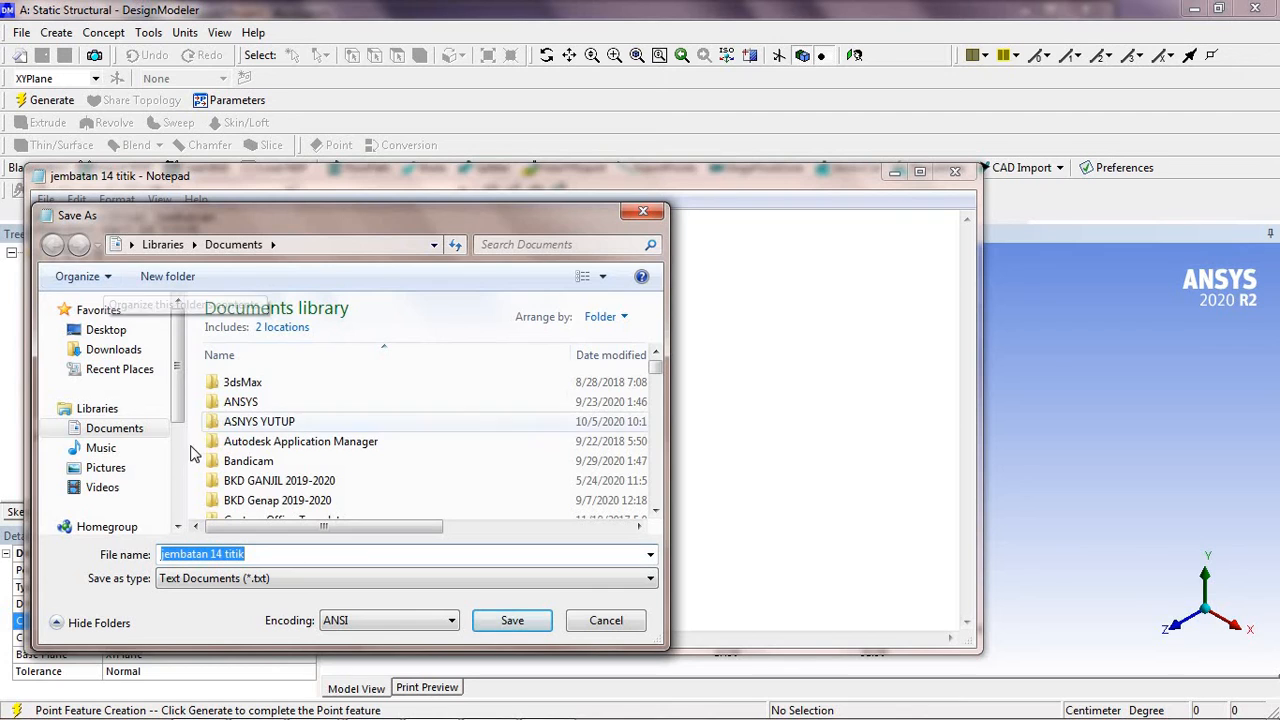
click(112, 468)
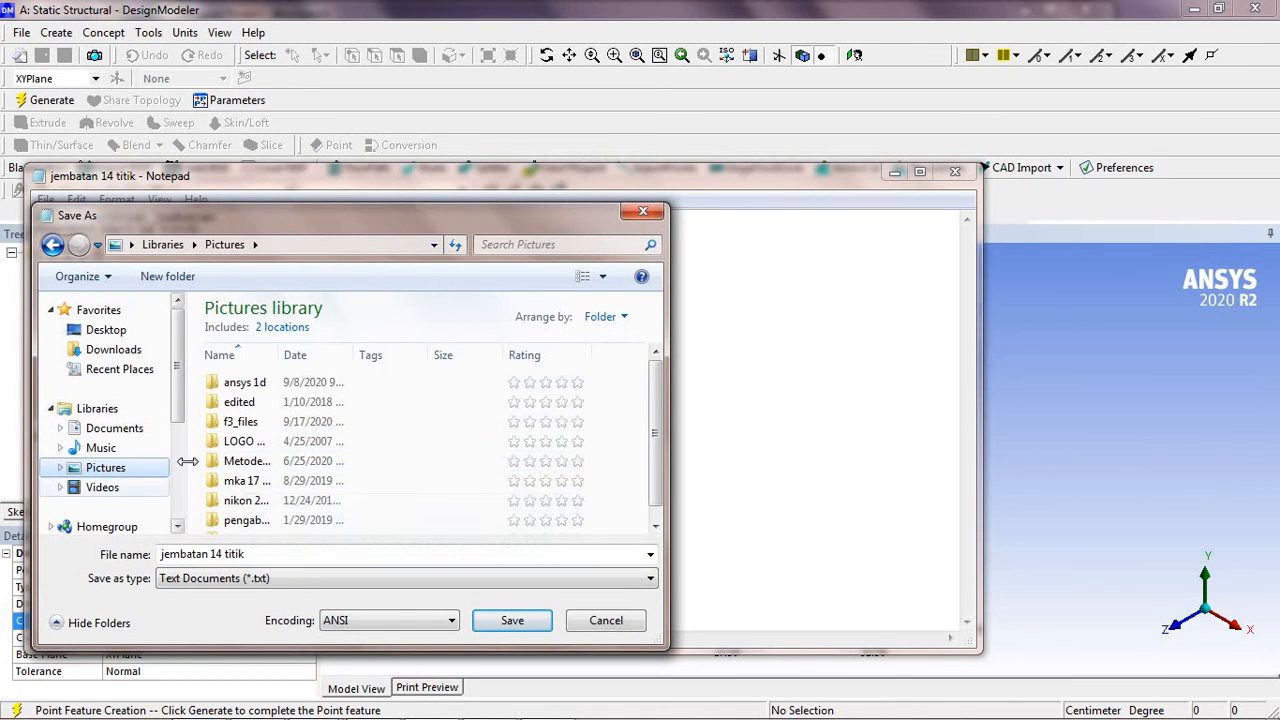
double_click(285, 384)
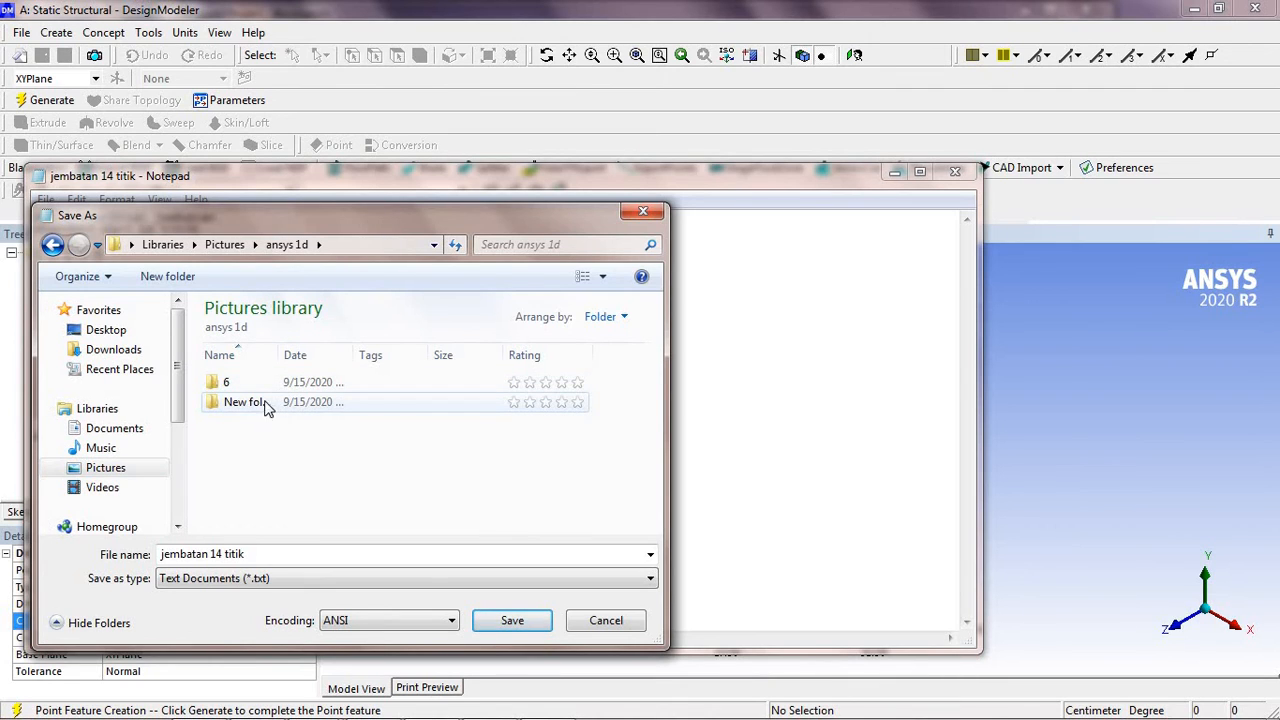
double_click(268, 405)
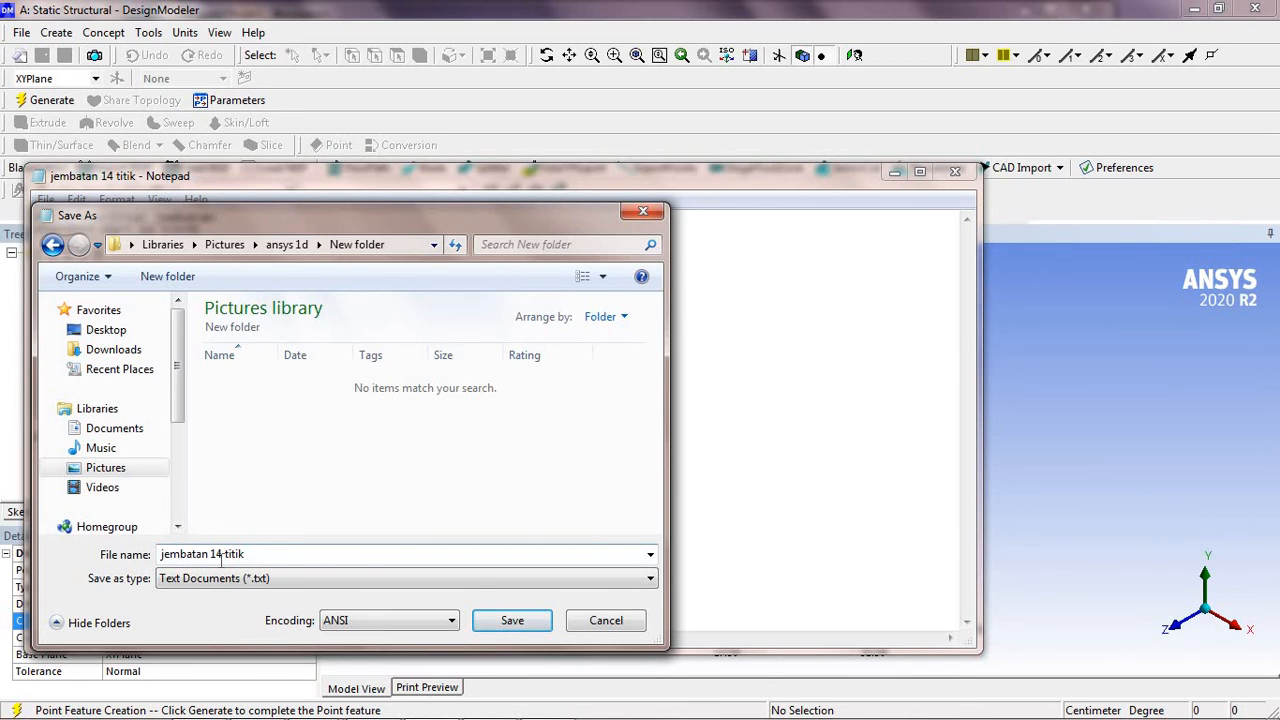
click(513, 621)
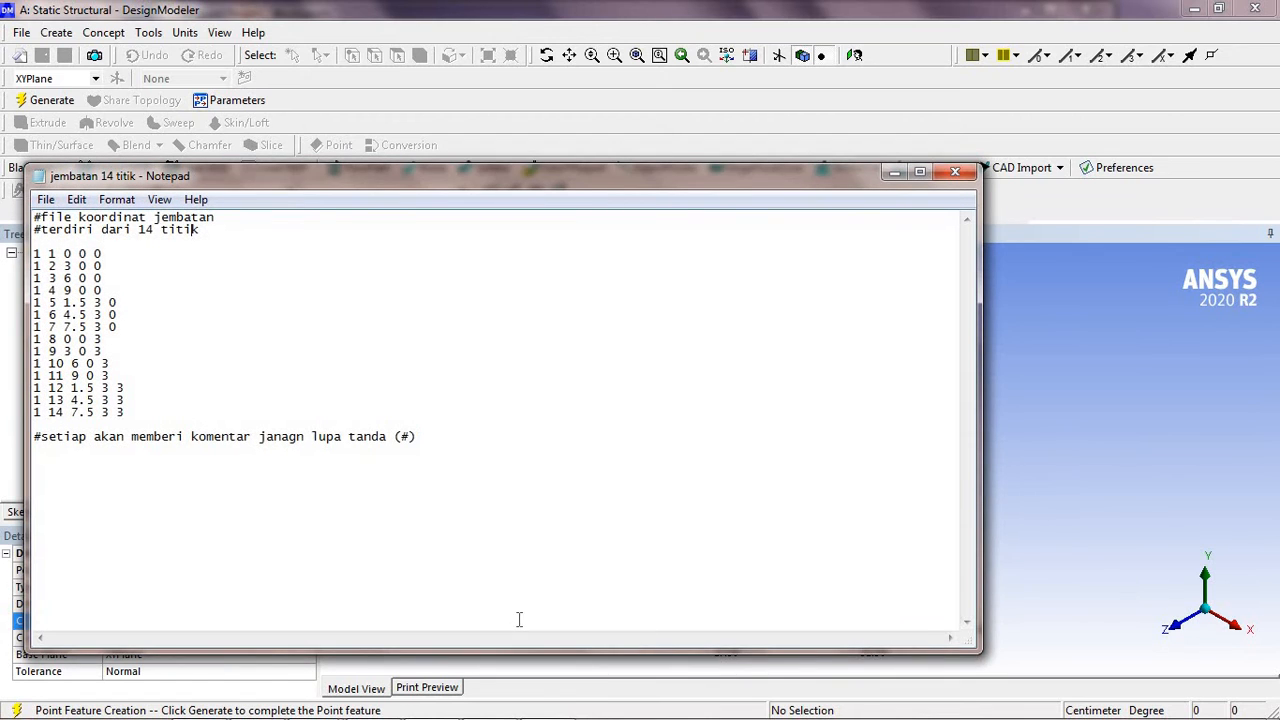
click(955, 174)
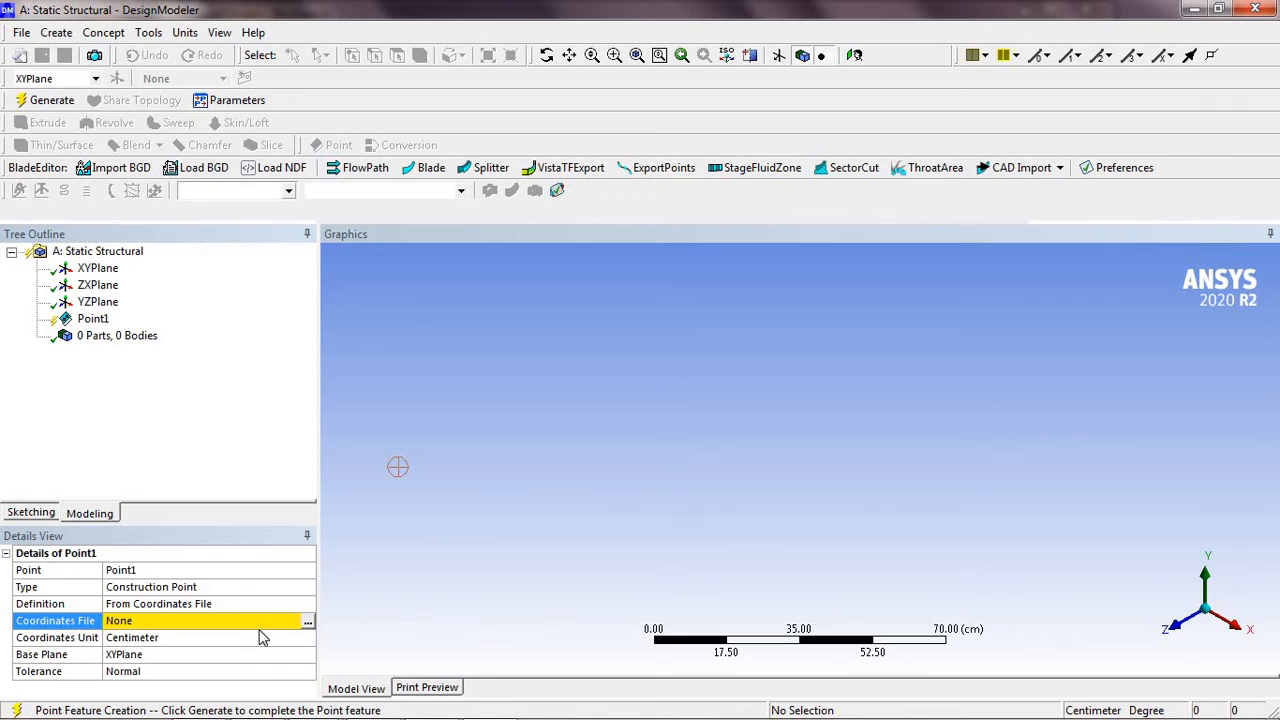
Load "jembatan 14 titik" from Pictures > ansys 1d > New folder as Point1's coordinates file and generate the points
click(307, 621)
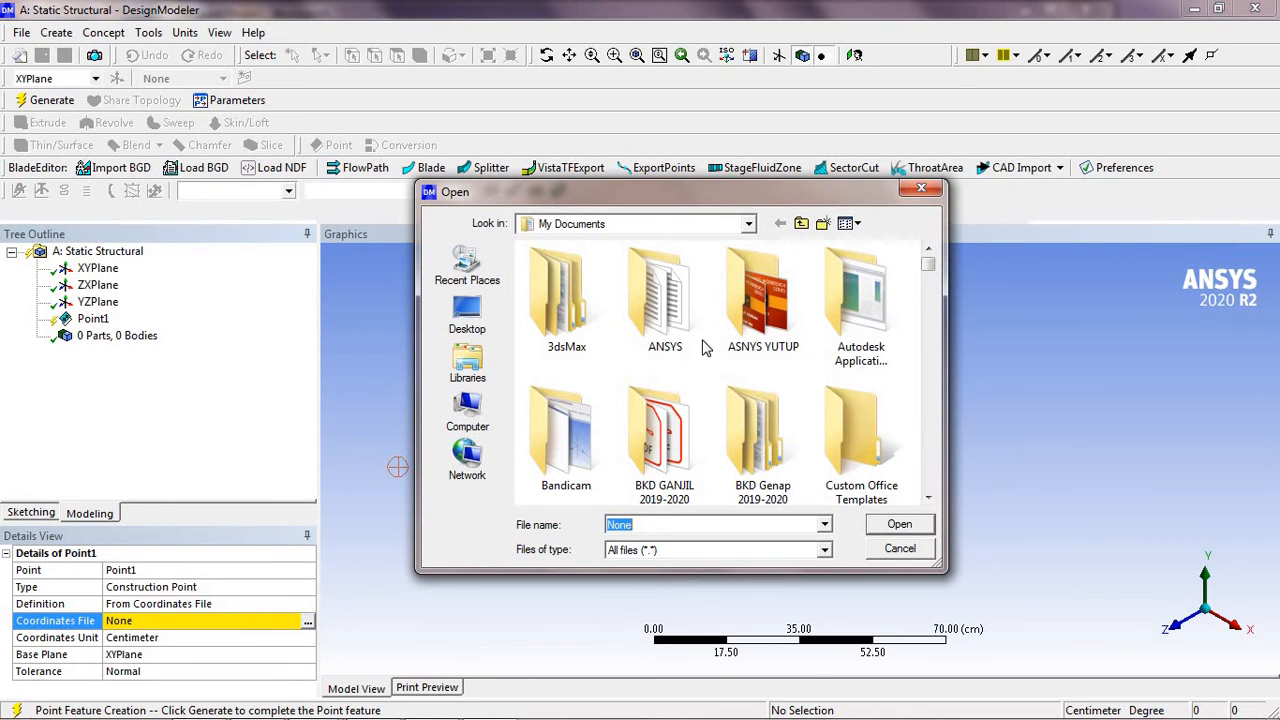
click(484, 370)
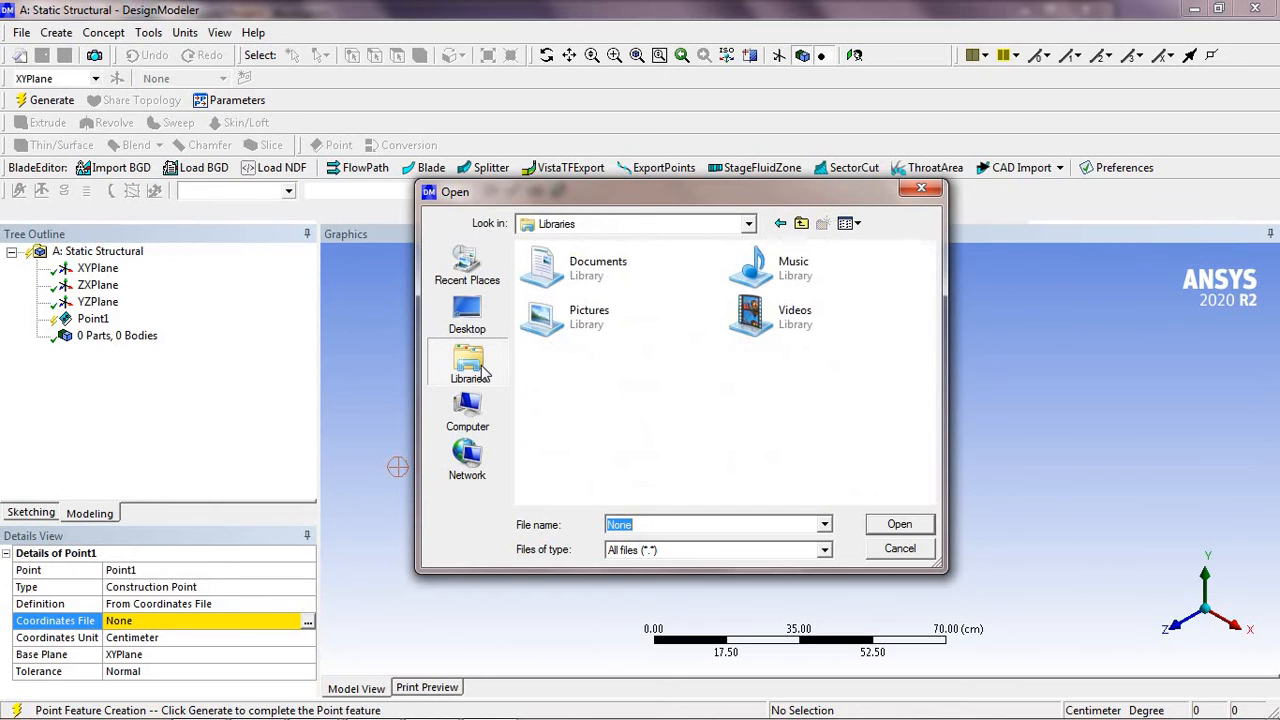
double_click(594, 328)
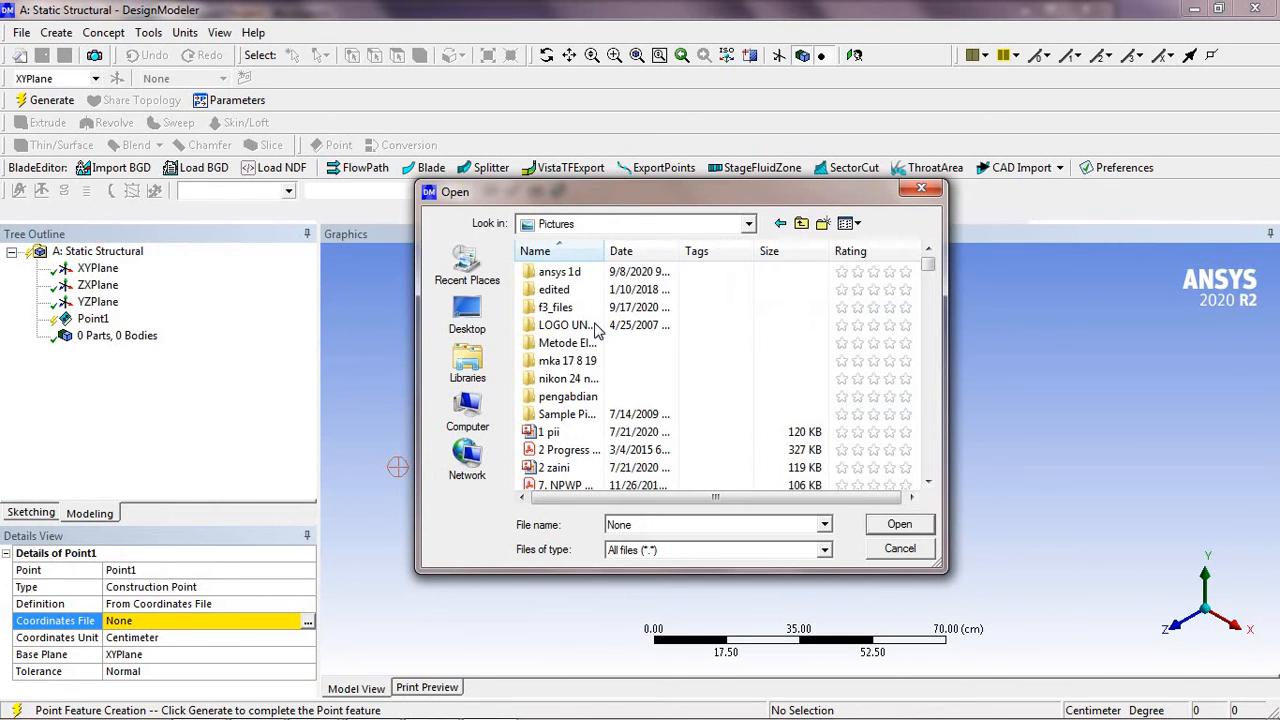
double_click(580, 274)
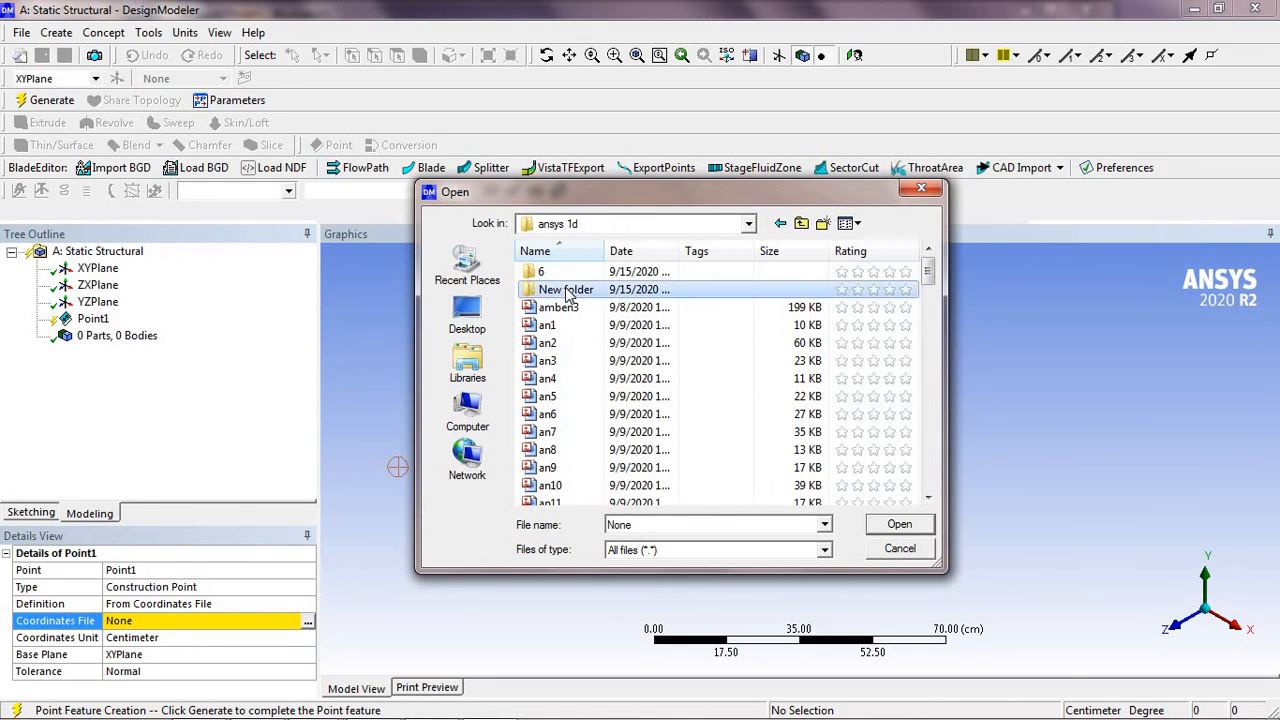
double_click(566, 290)
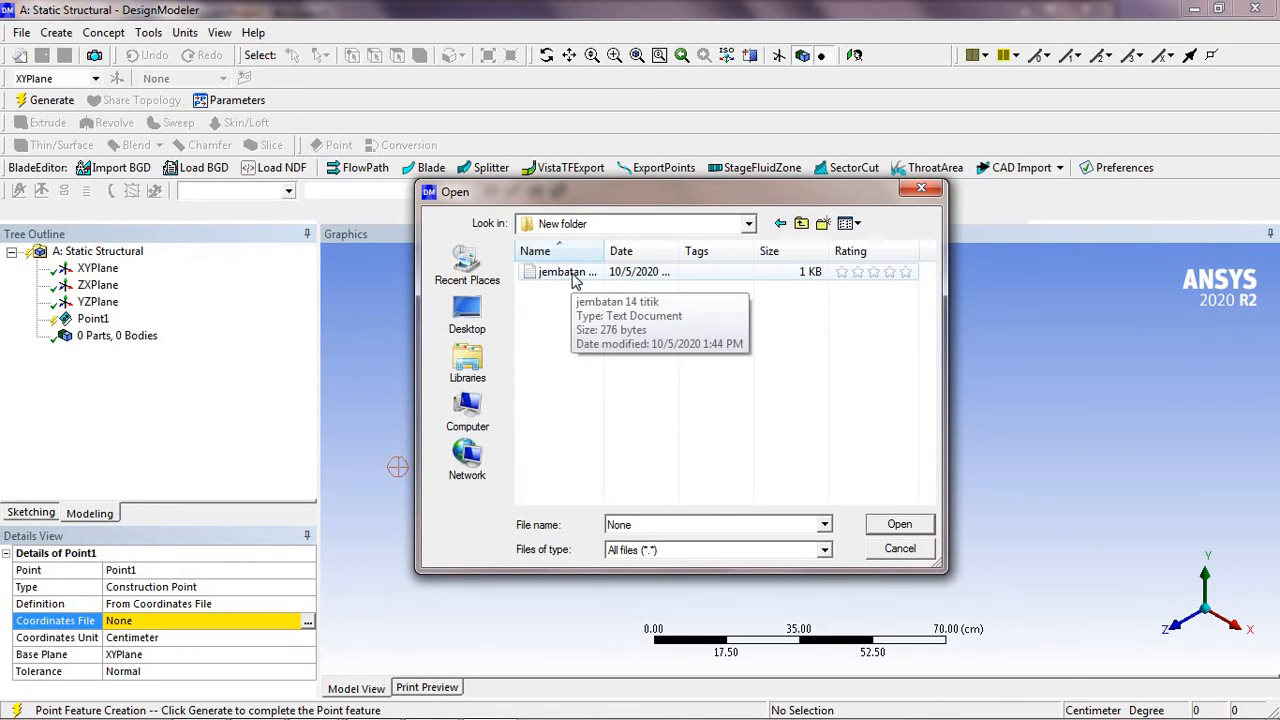
click(572, 272)
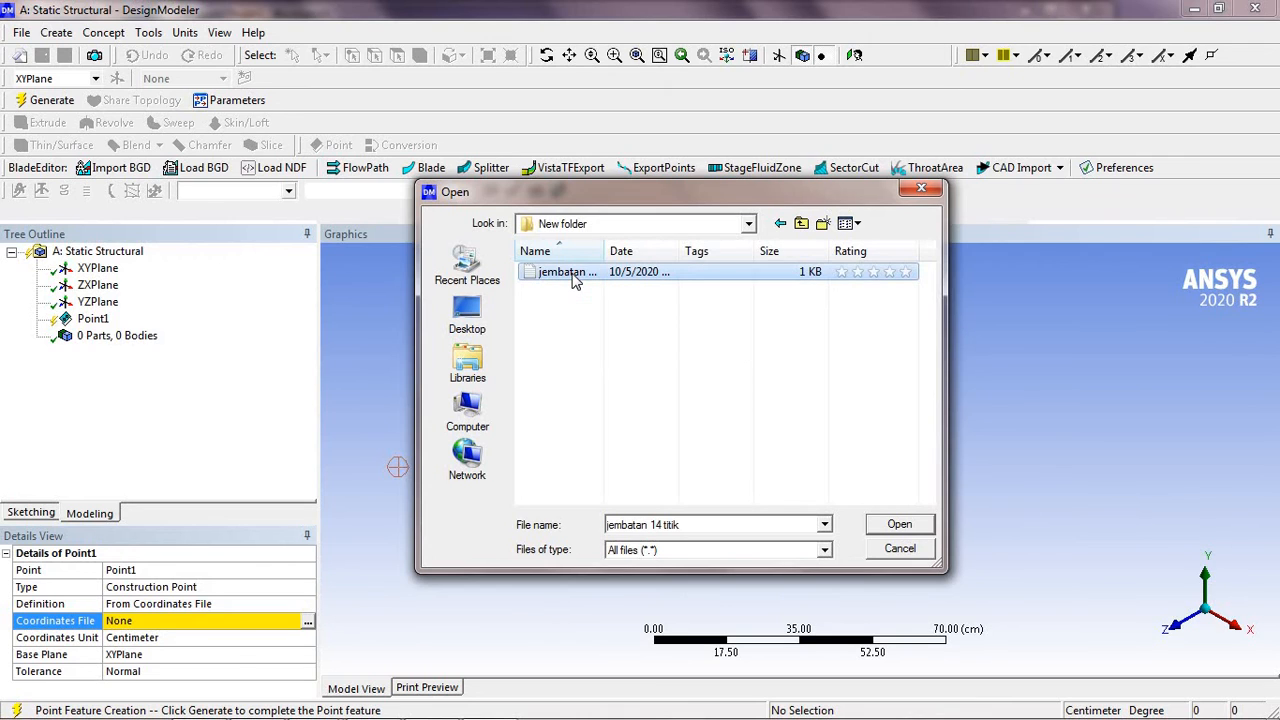
click(900, 528)
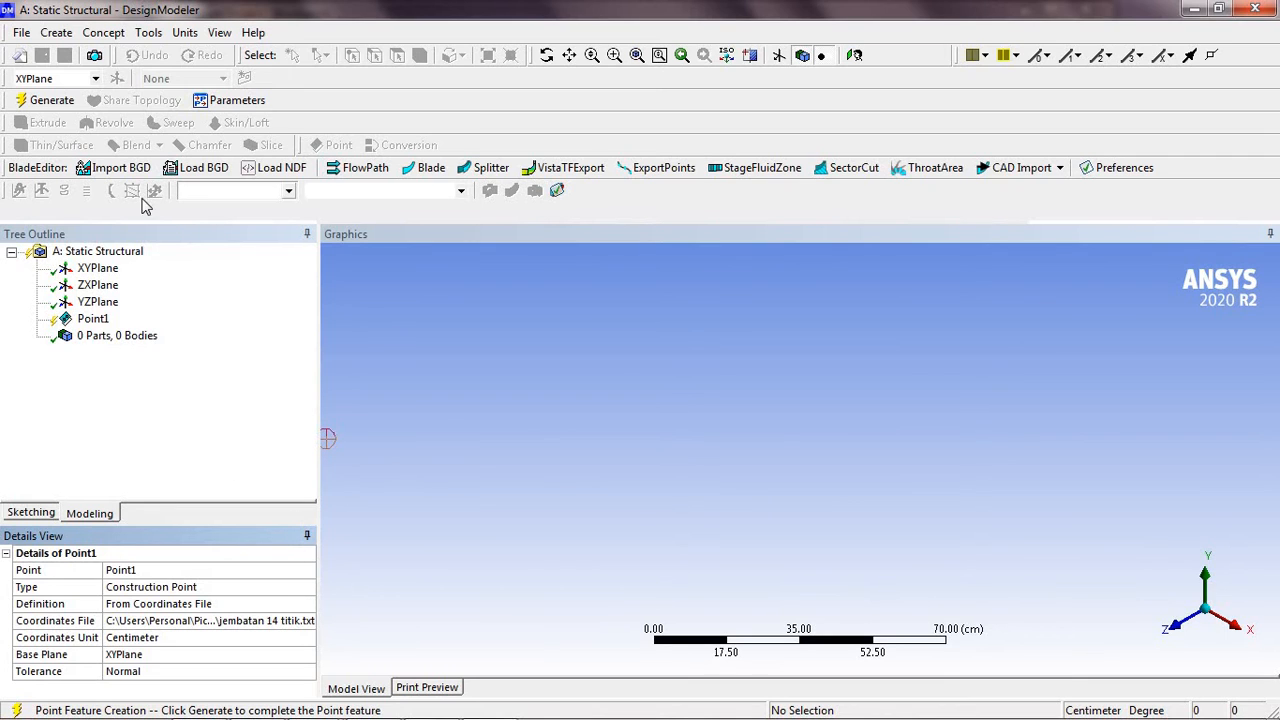
click(66, 101)
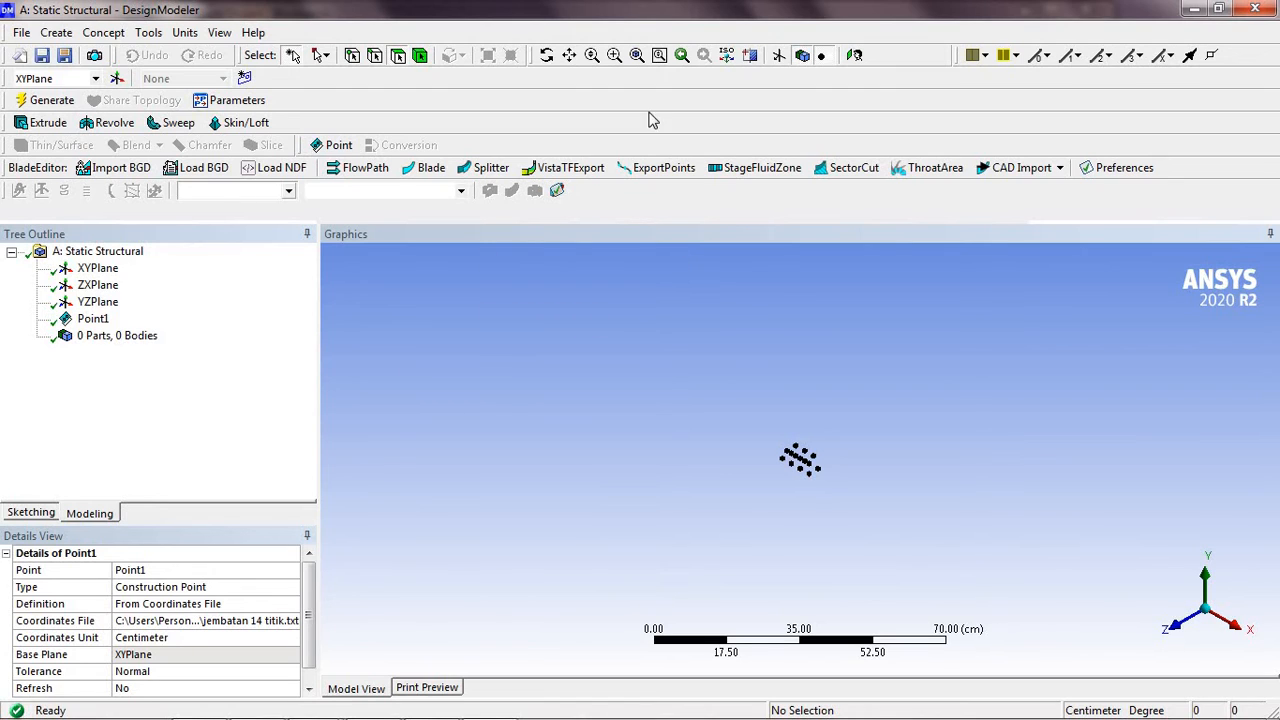
Create a line from points joining the upper points (1.5, 3, 3) and (1.5, 3, 0), and generate it
click(637, 55)
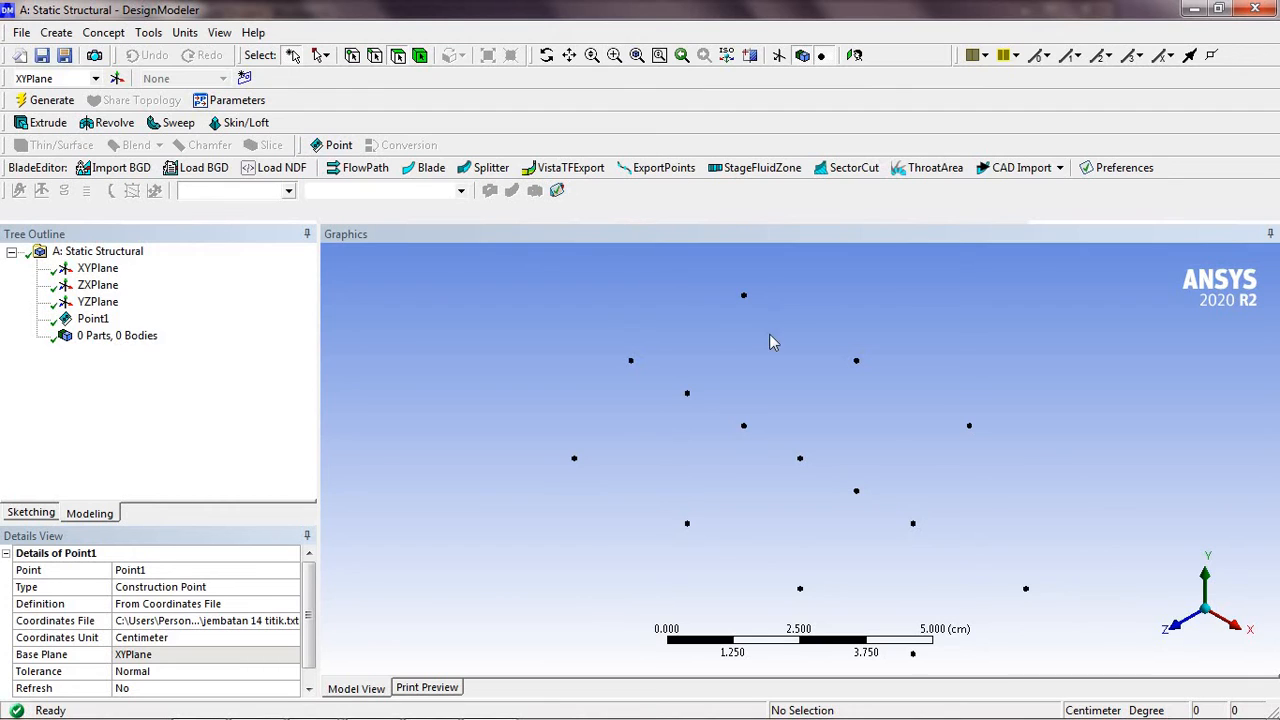
click(547, 55)
drag(767, 493, 871, 514)
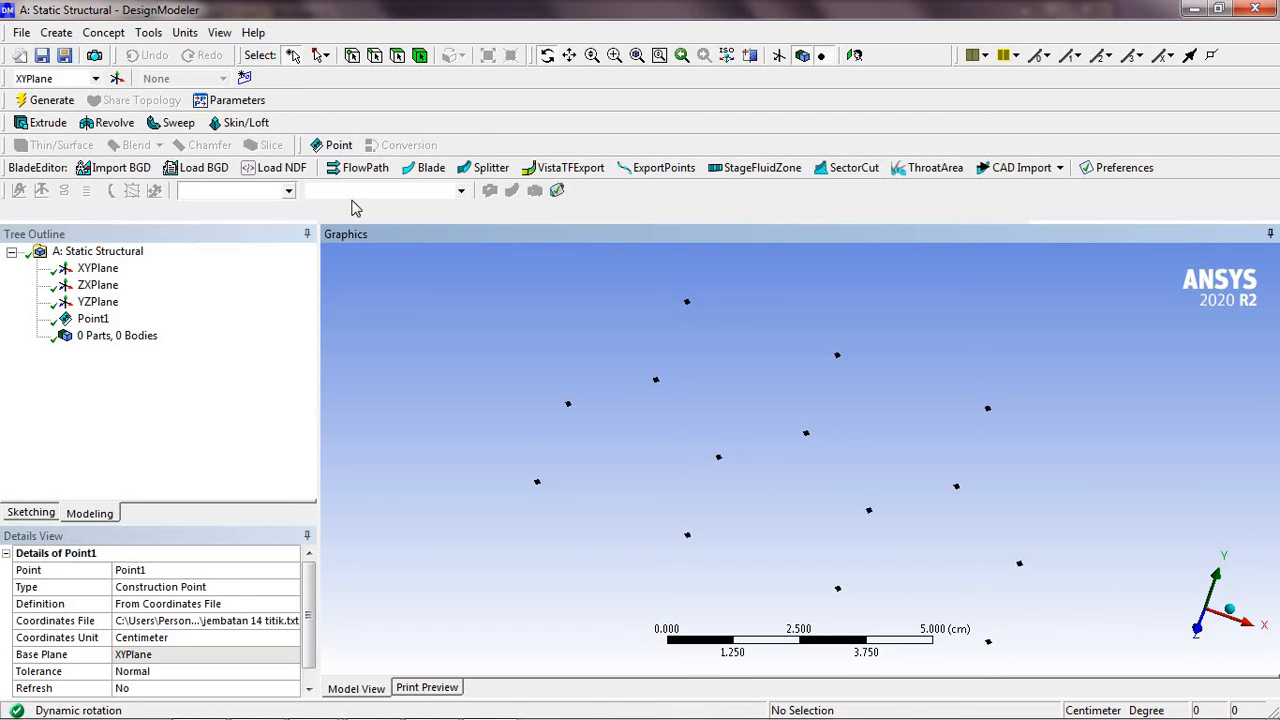
click(118, 35)
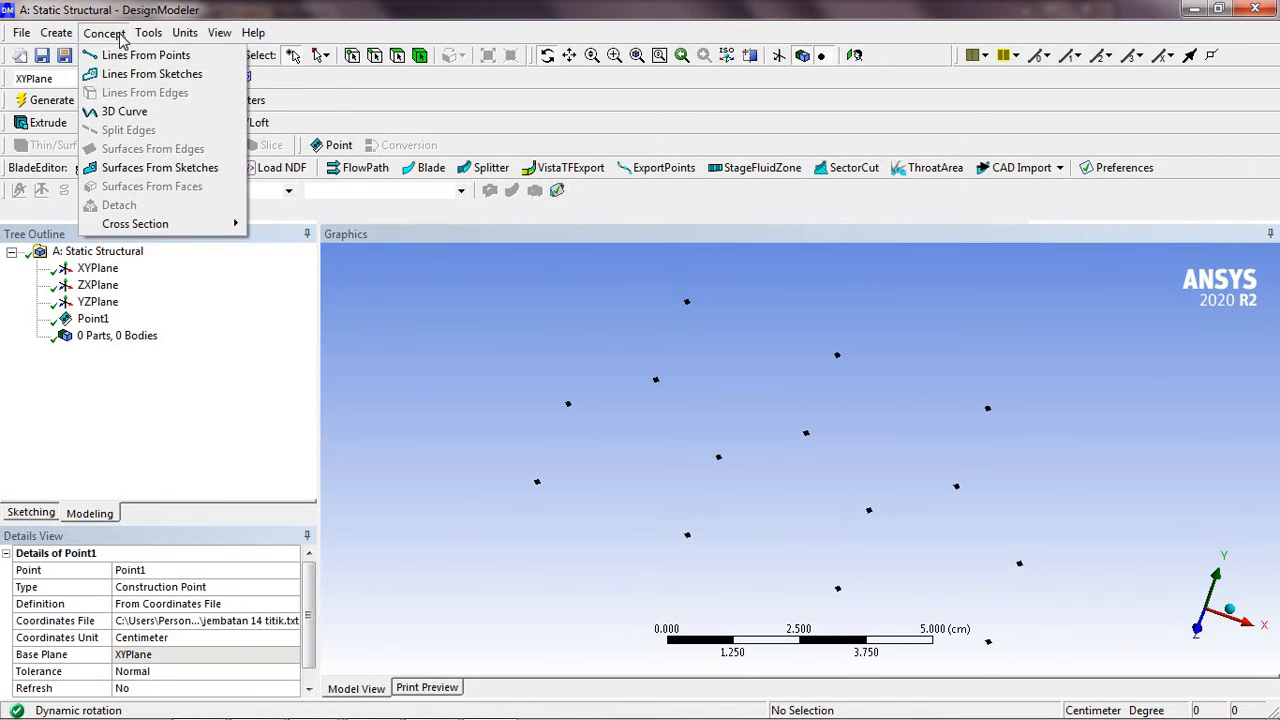
click(134, 56)
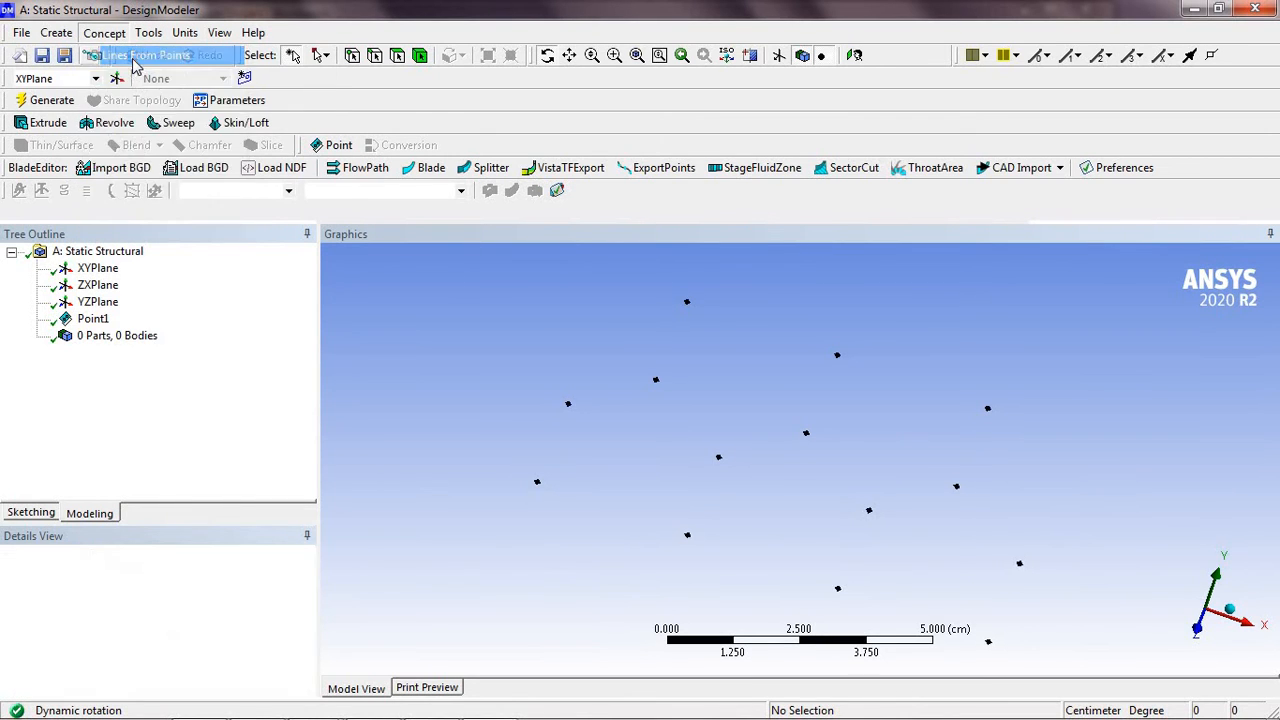
click(657, 381)
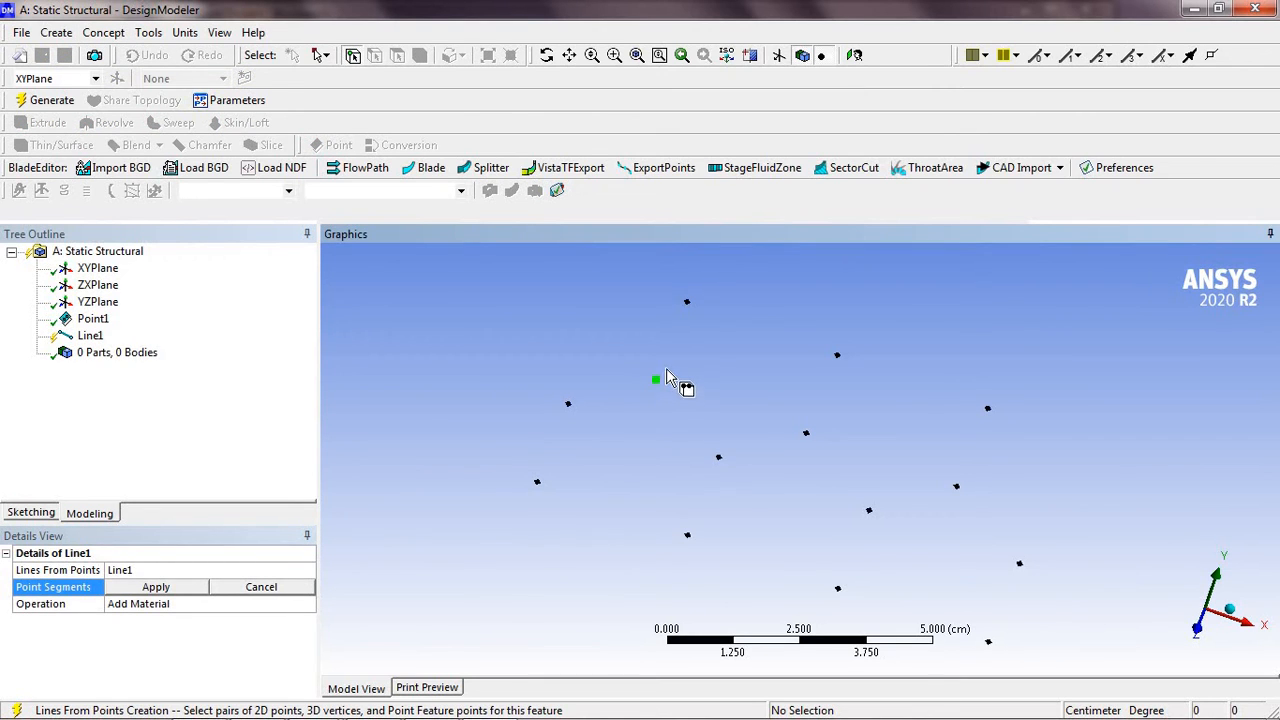
click(687, 301)
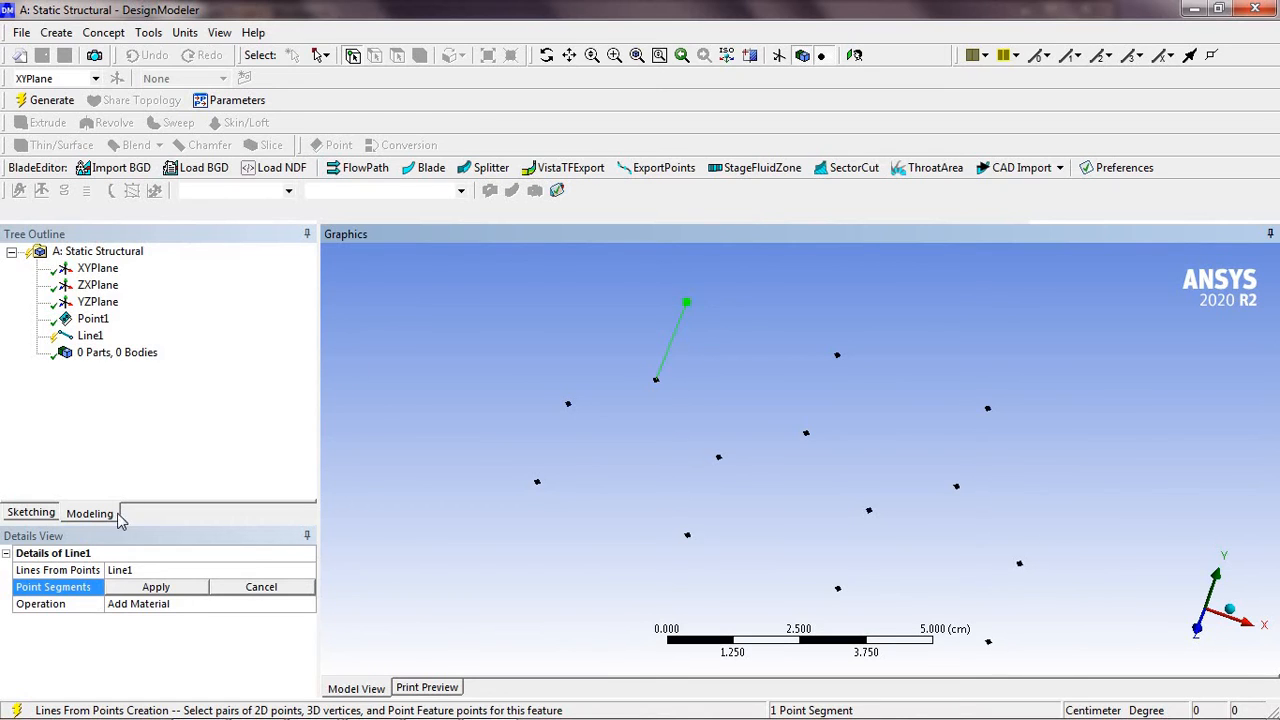
click(157, 591)
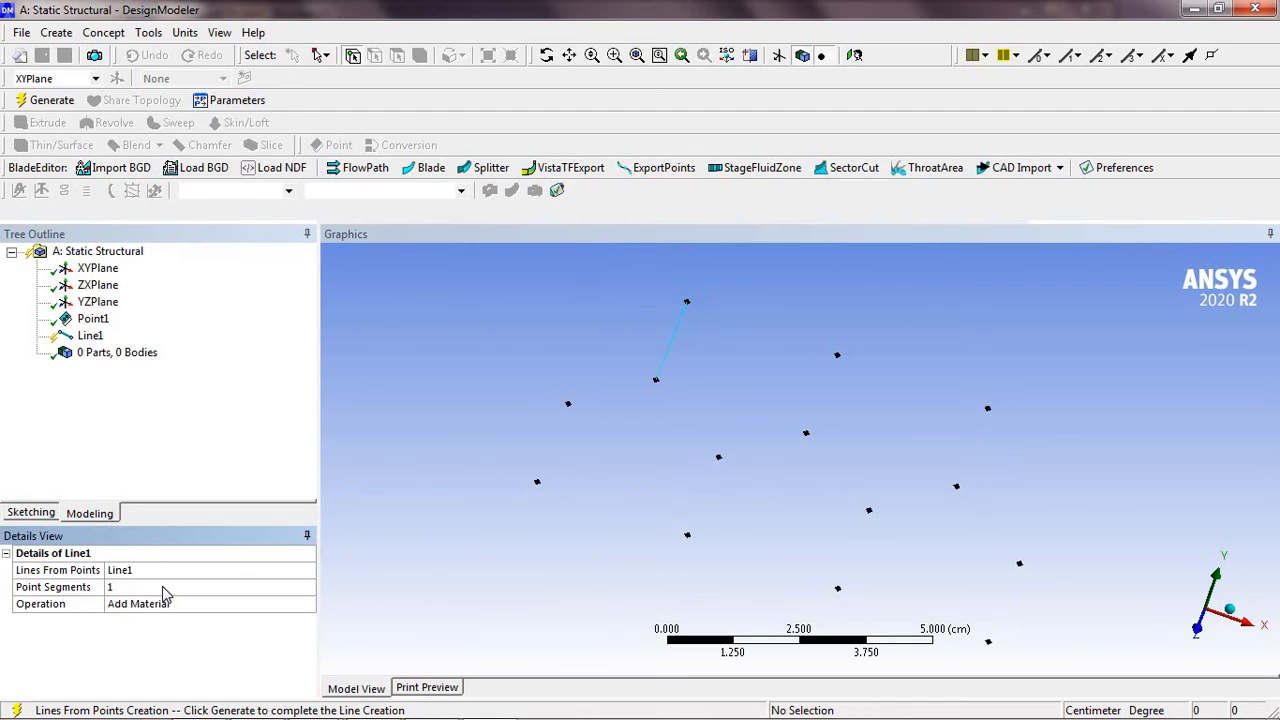
click(55, 104)
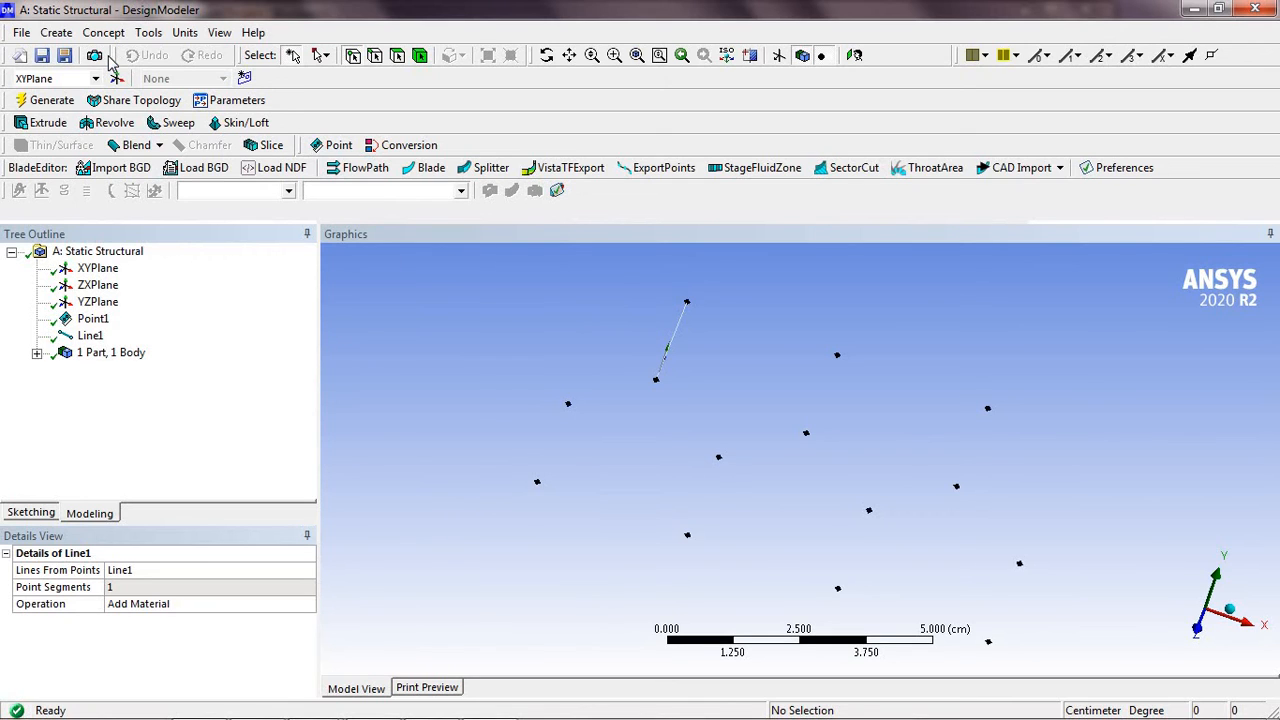
Create a second line from points joining (1.5, 3, 0) to the corner point (0, 0, 0), and generate it
click(70, 36)
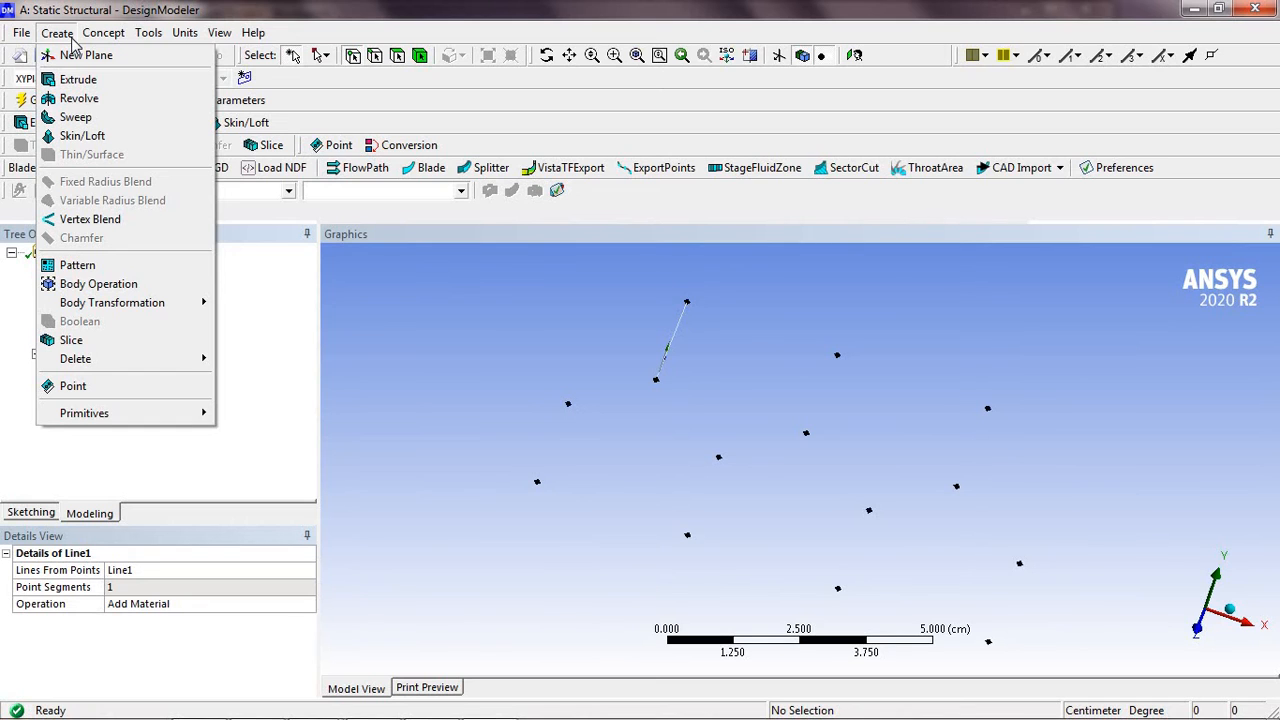
mouse_move(102, 33)
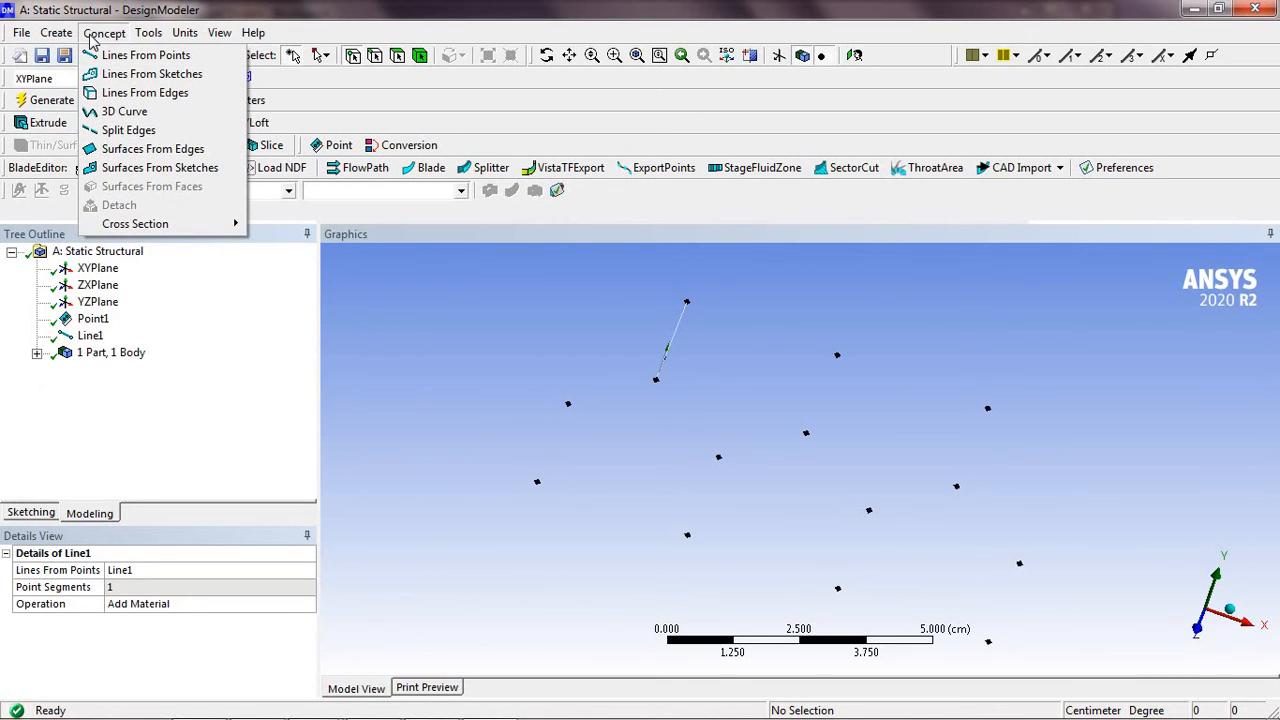
click(145, 55)
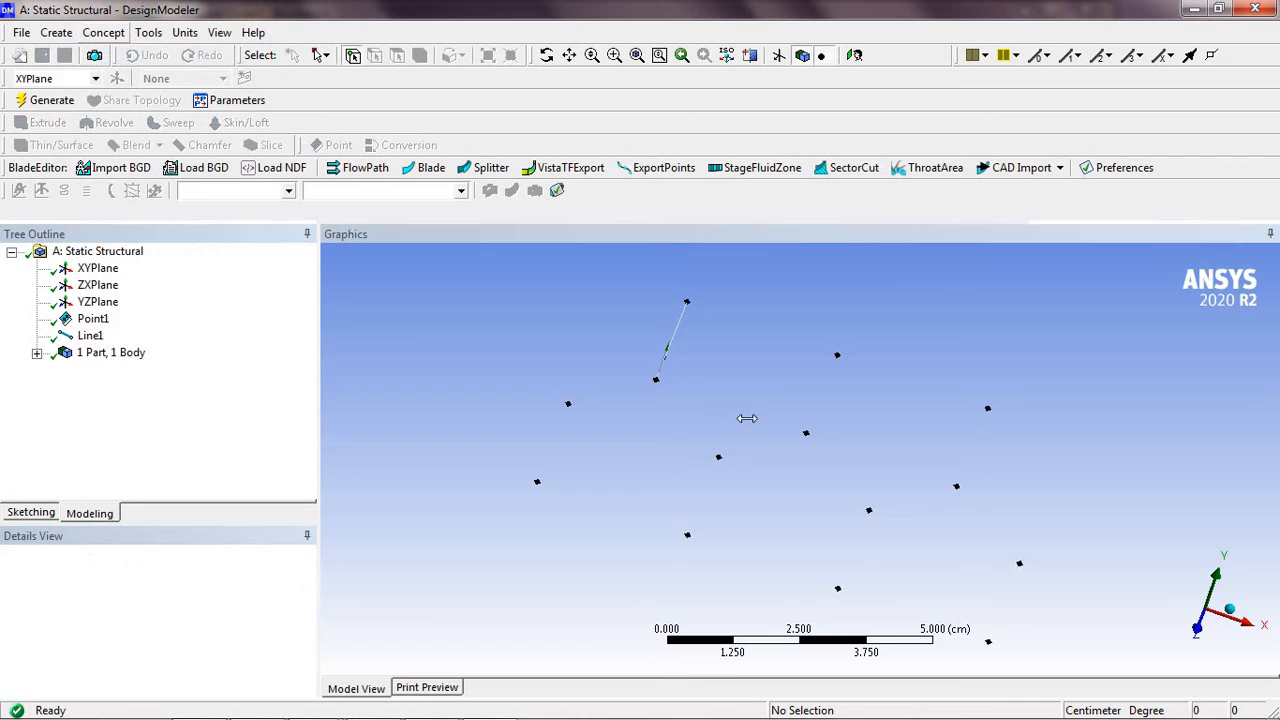
click(686, 302)
ctrl+click(568, 403)
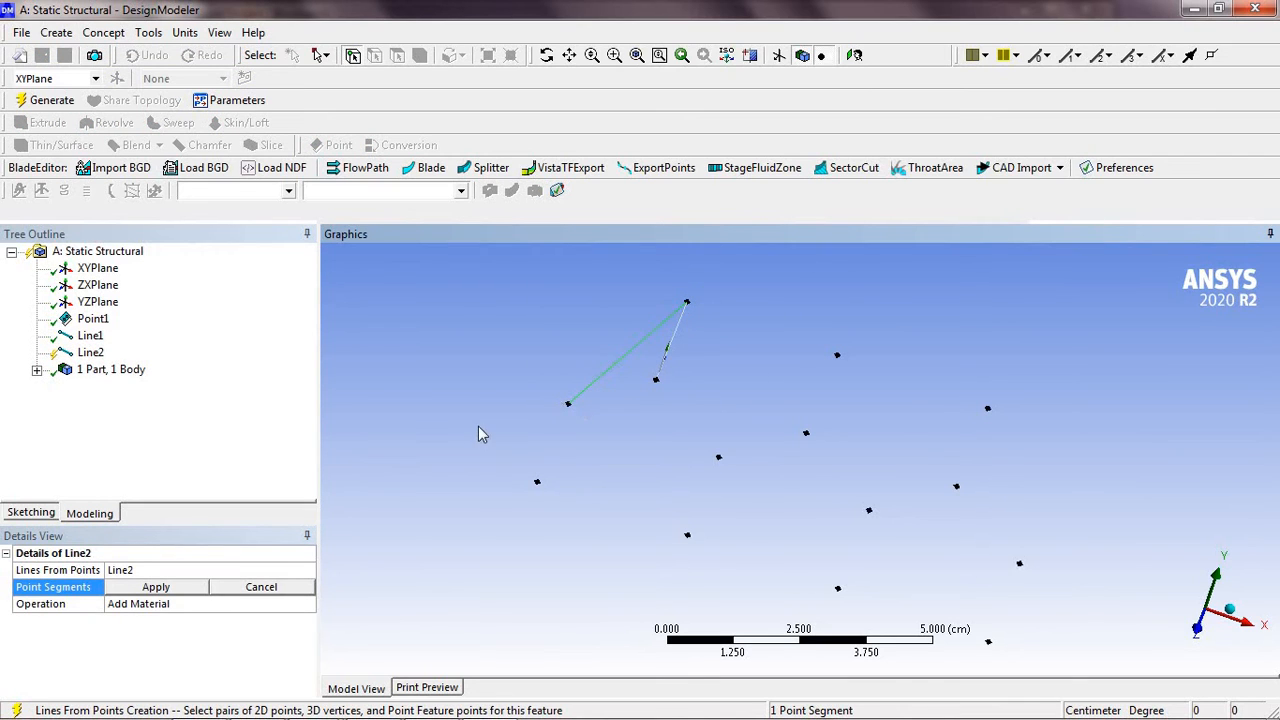
click(198, 590)
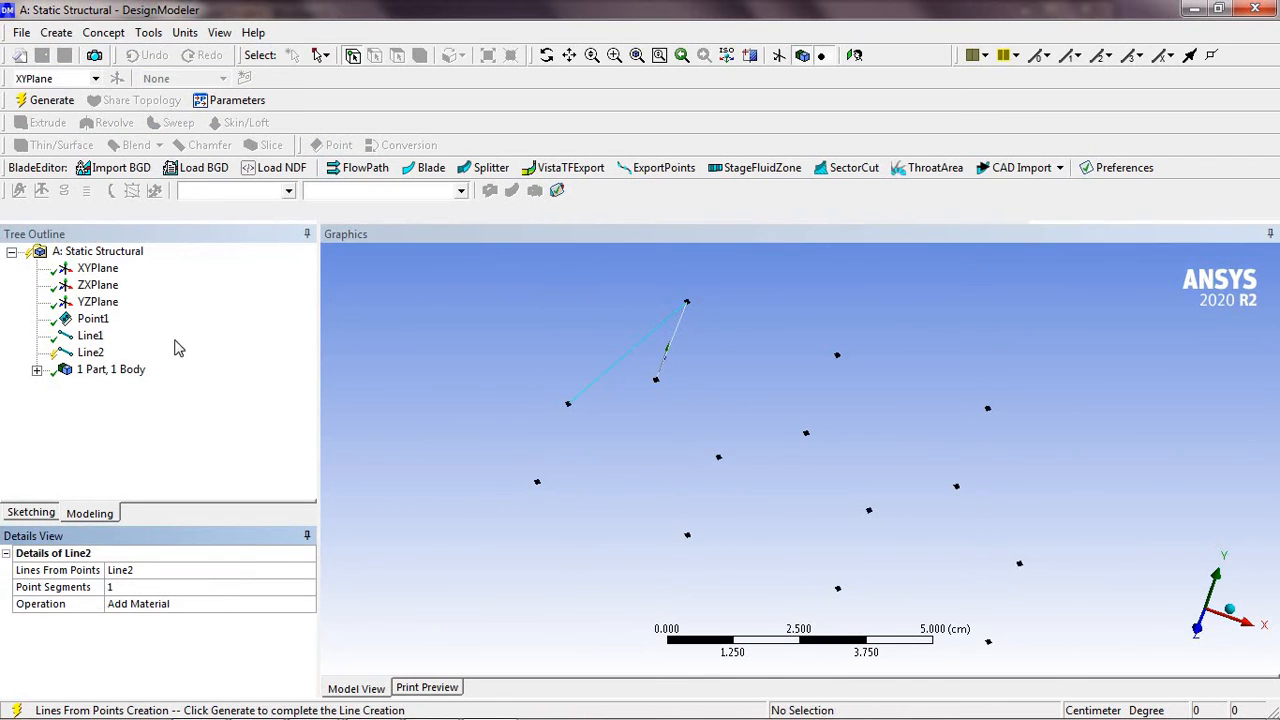
click(47, 100)
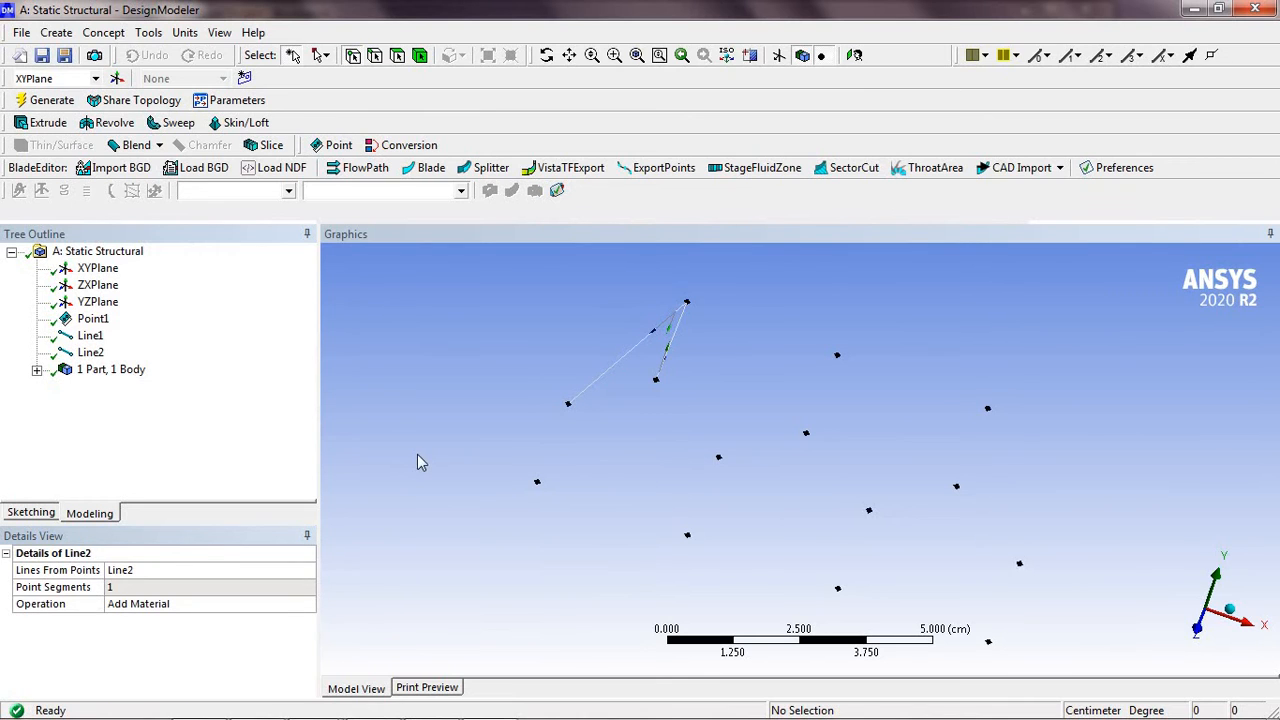
Create a third line from points joining the corner point (0, 0, 0) to the adjacent lower corner point along Z, and generate it
click(103, 32)
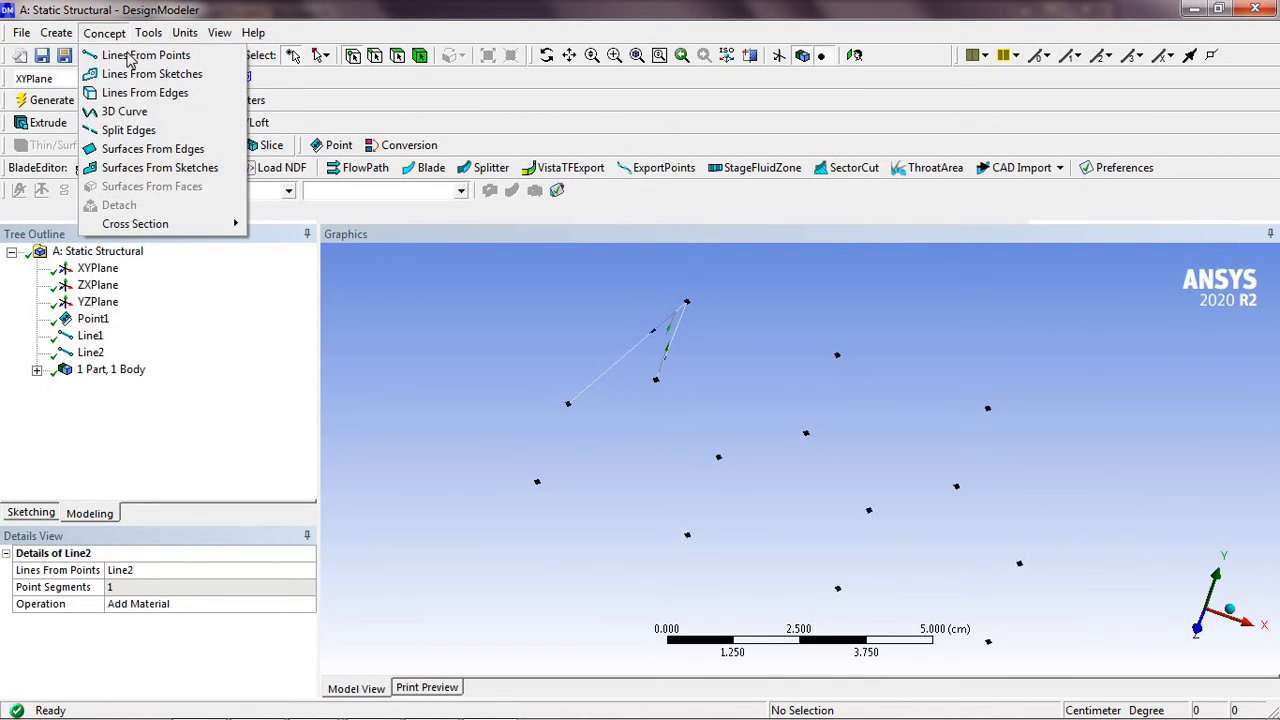
click(145, 56)
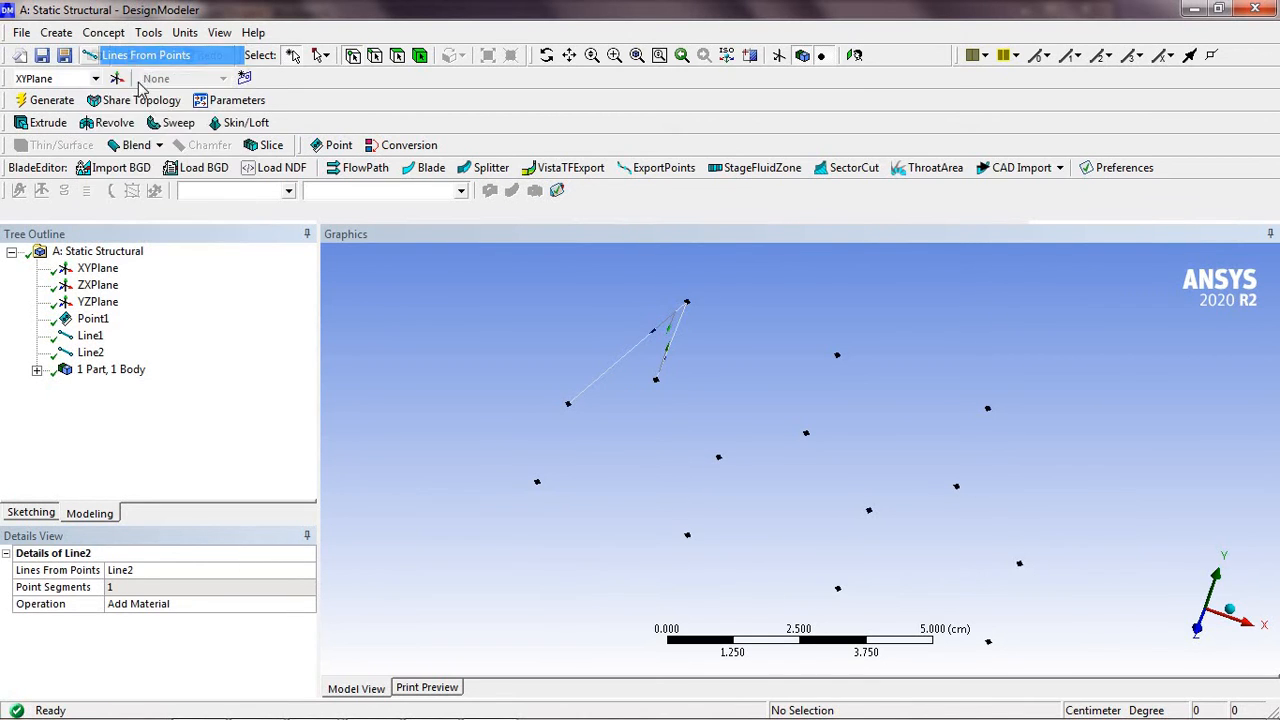
click(567, 405)
ctrl+click(537, 482)
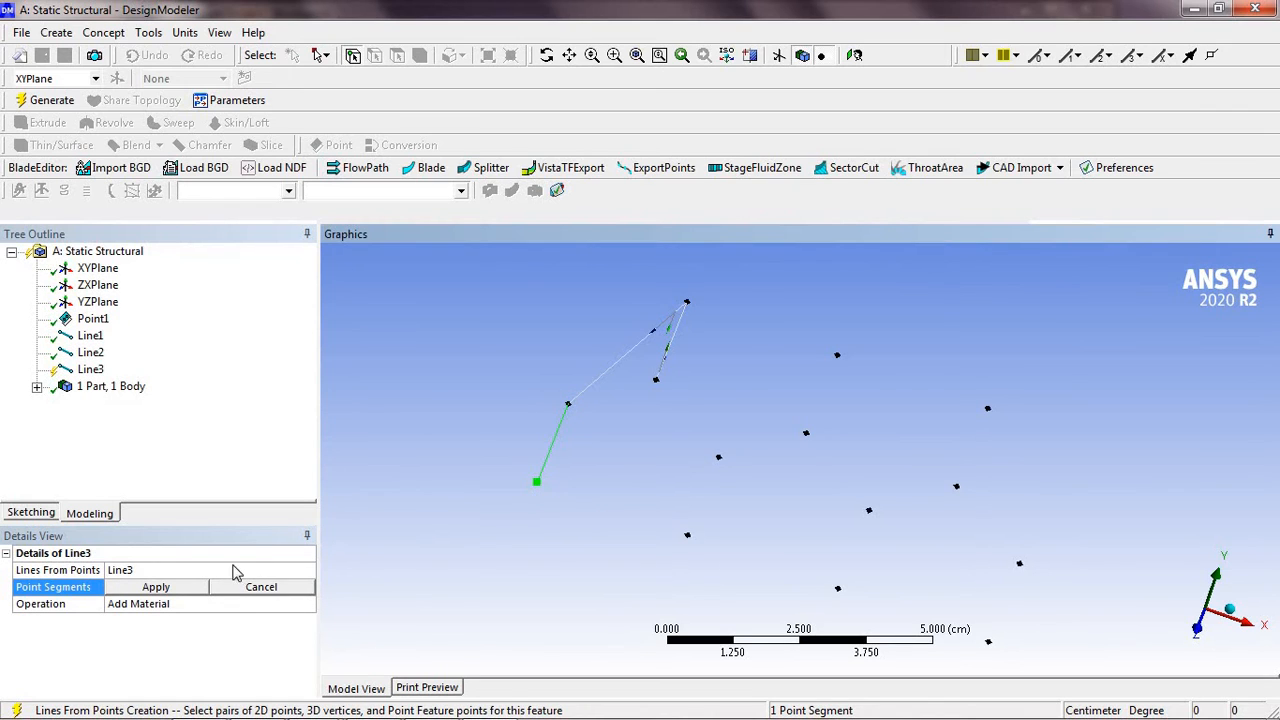
click(185, 590)
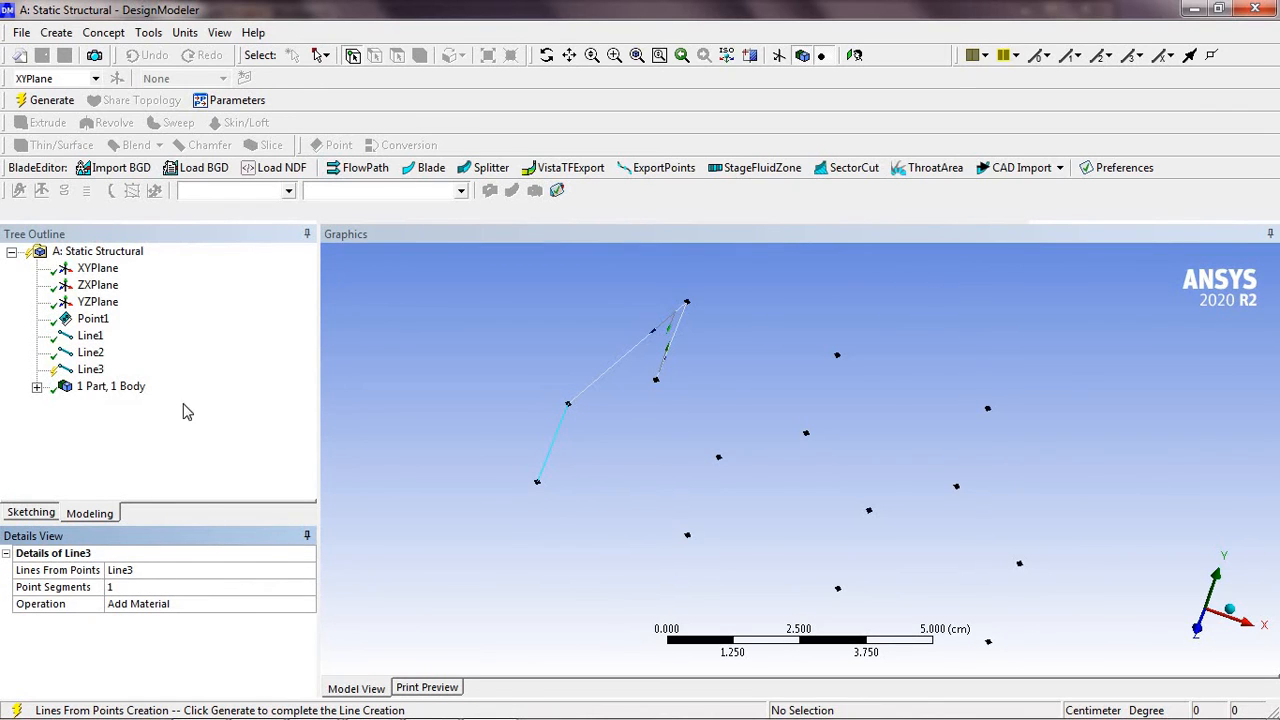
click(48, 100)
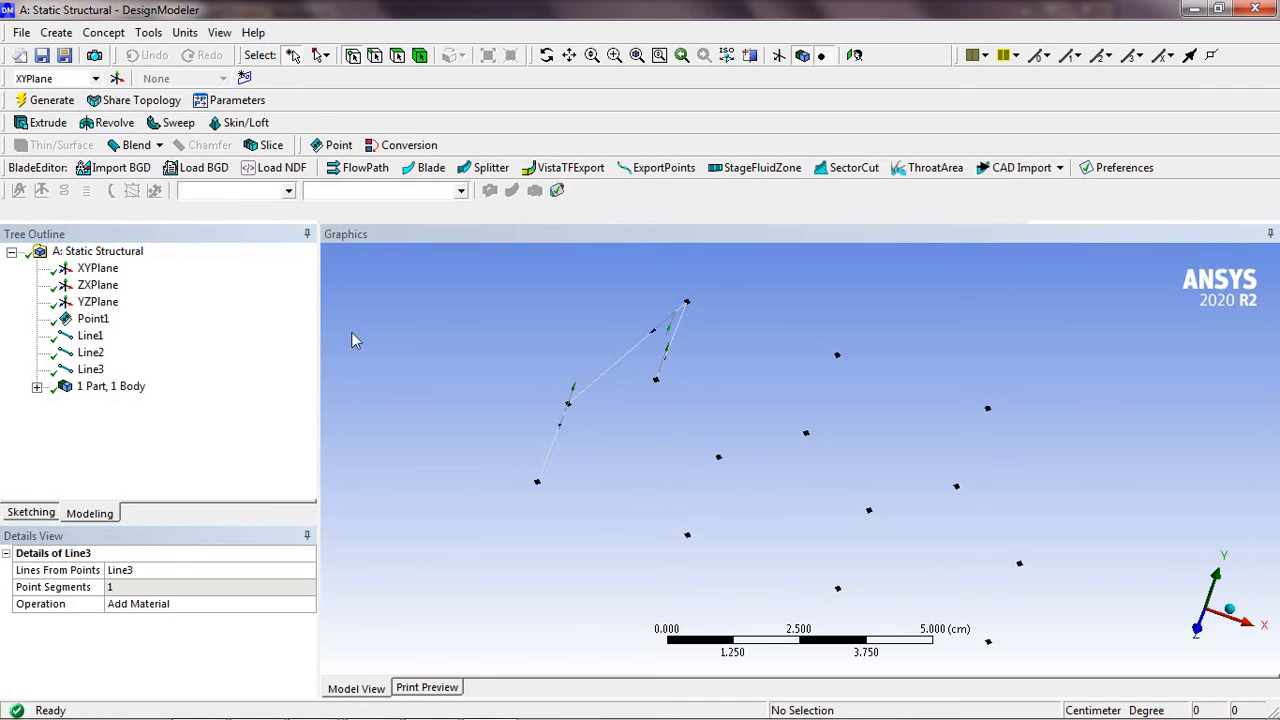
Create a fourth line from points joining that lower corner point to the upper point (1.5, 3, 3), closing the loop, and generate it
click(149, 33)
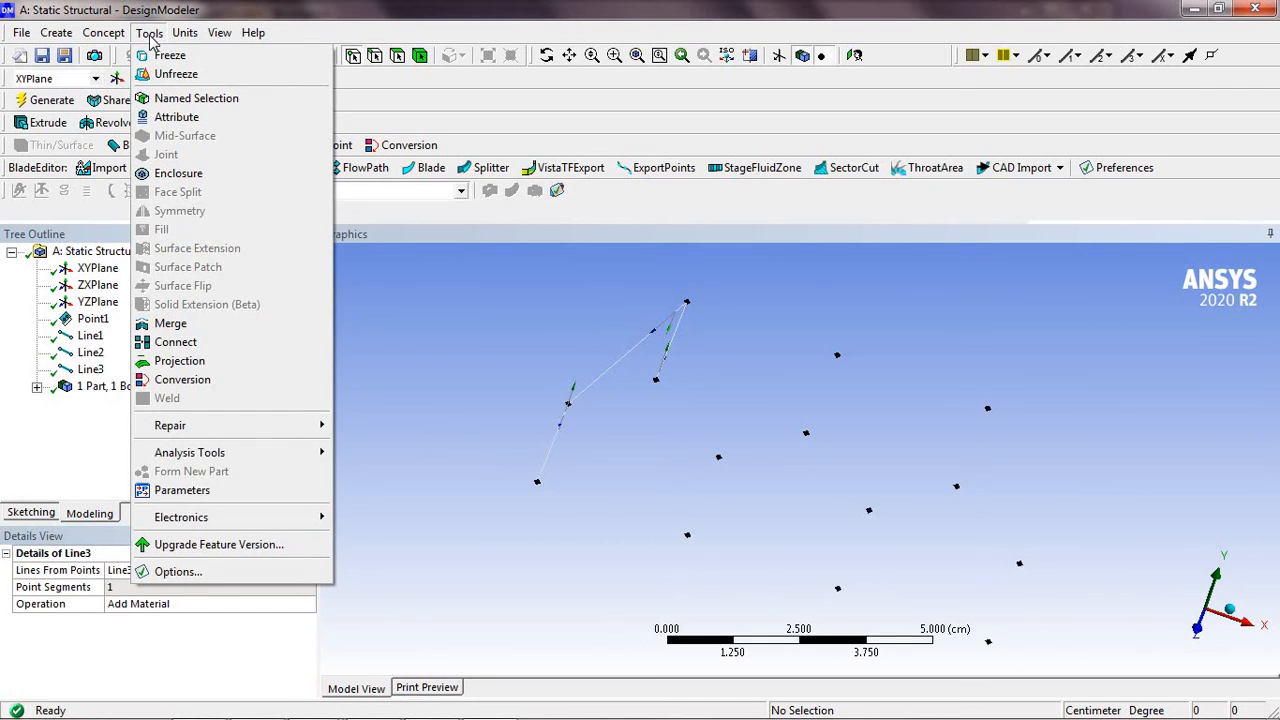
click(104, 33)
click(130, 49)
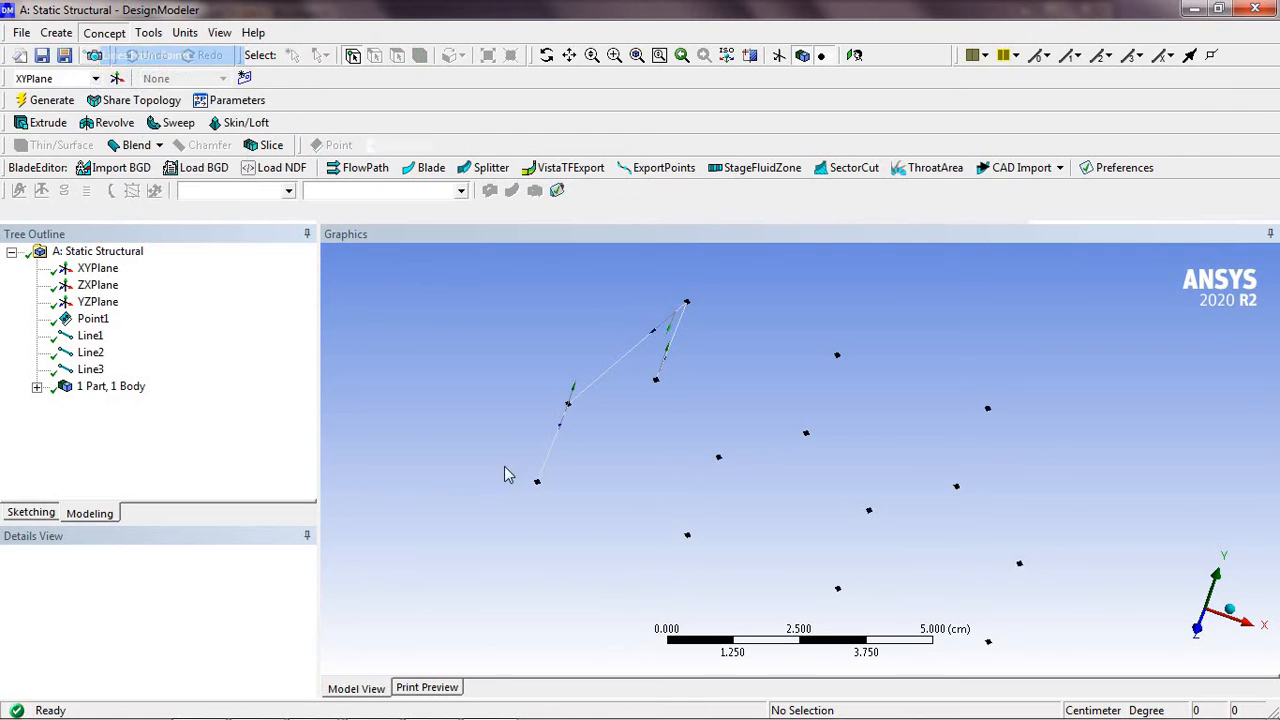
click(537, 482)
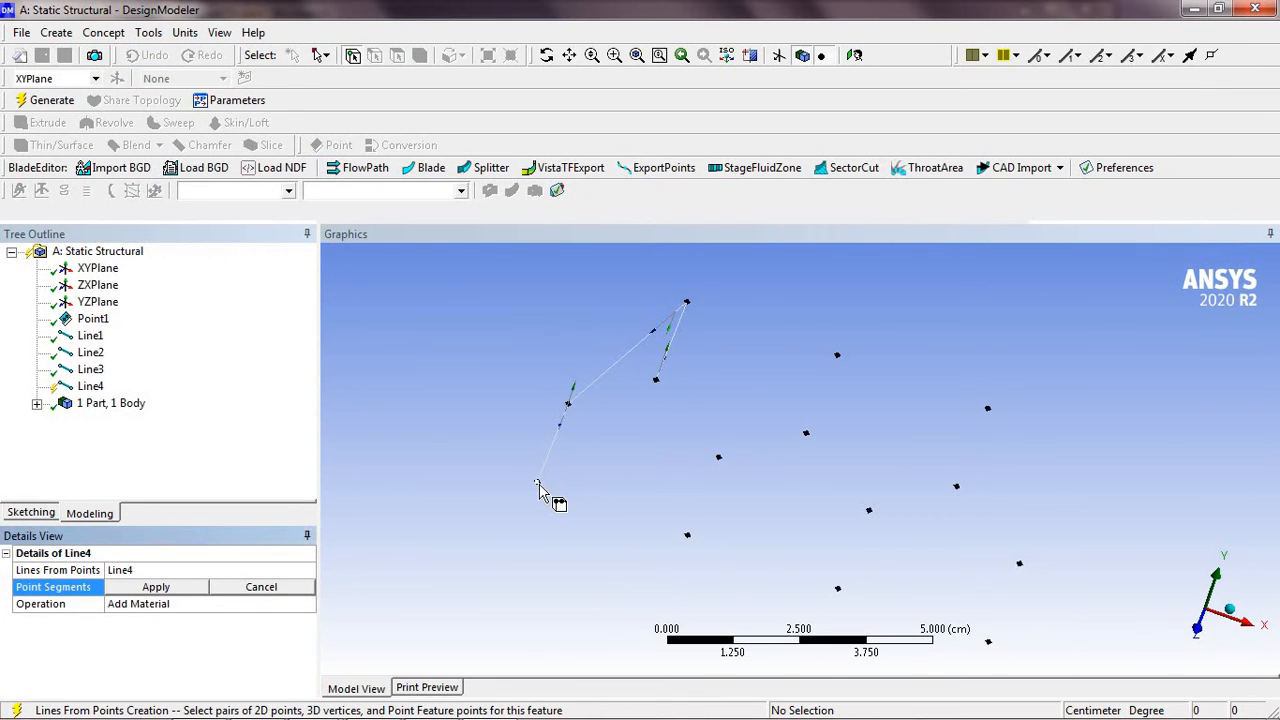
click(656, 381)
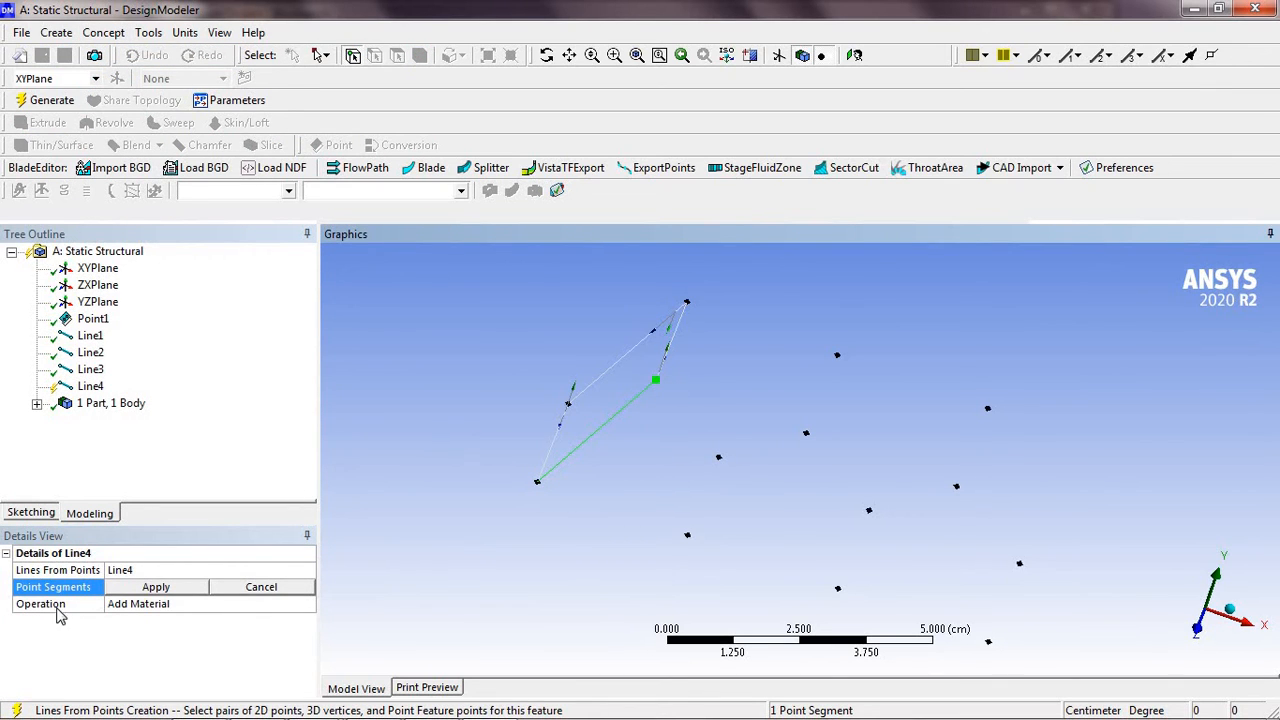
click(155, 588)
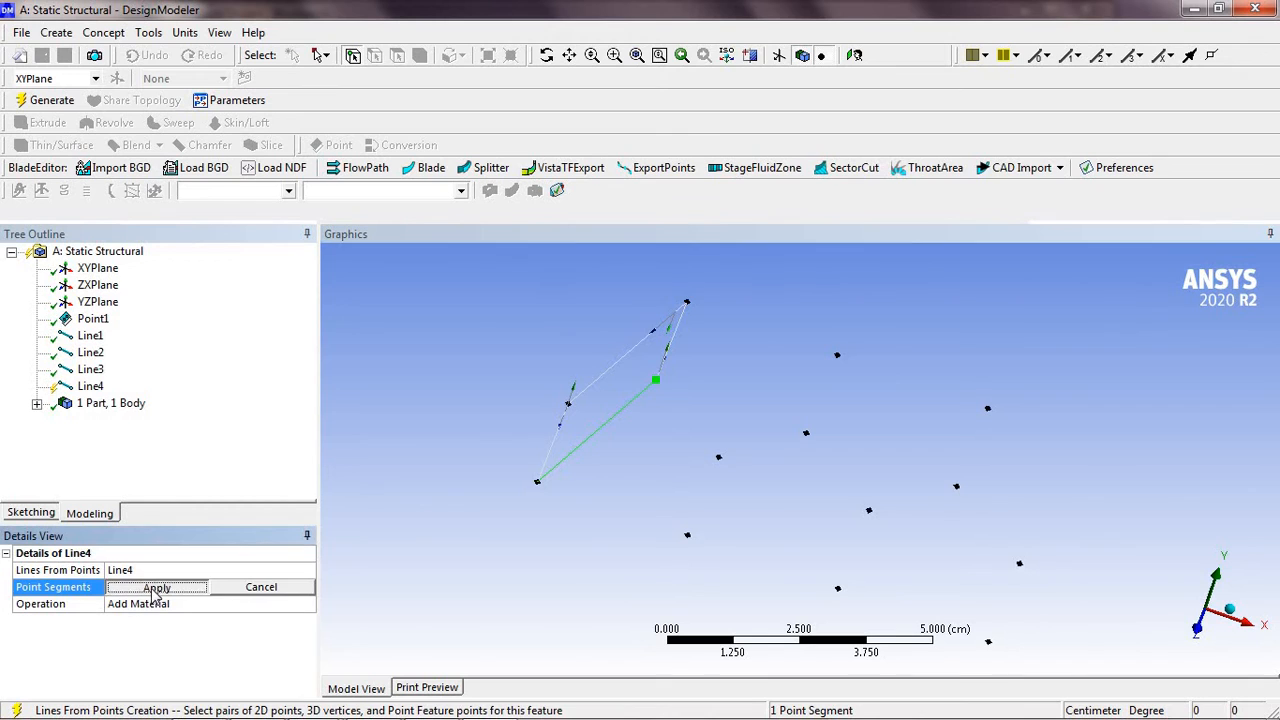
click(64, 102)
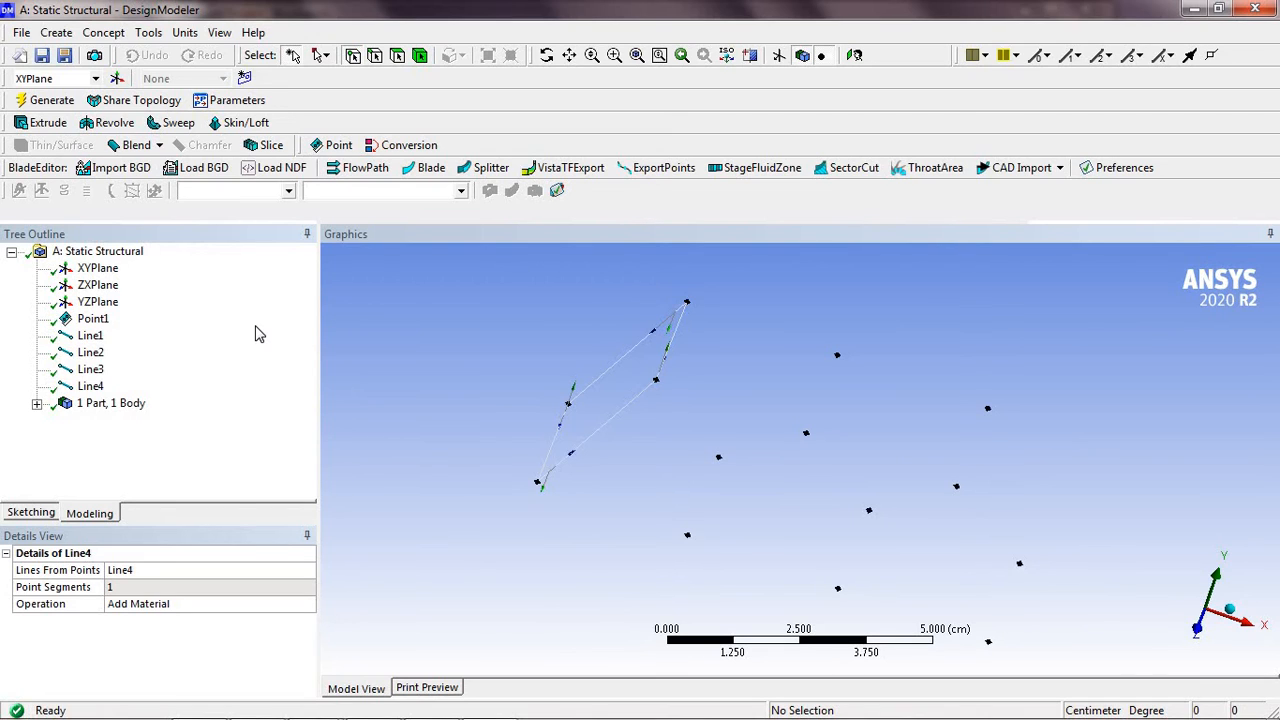
Add an I Section and a Circular cross section to the model for the line body
click(36, 403)
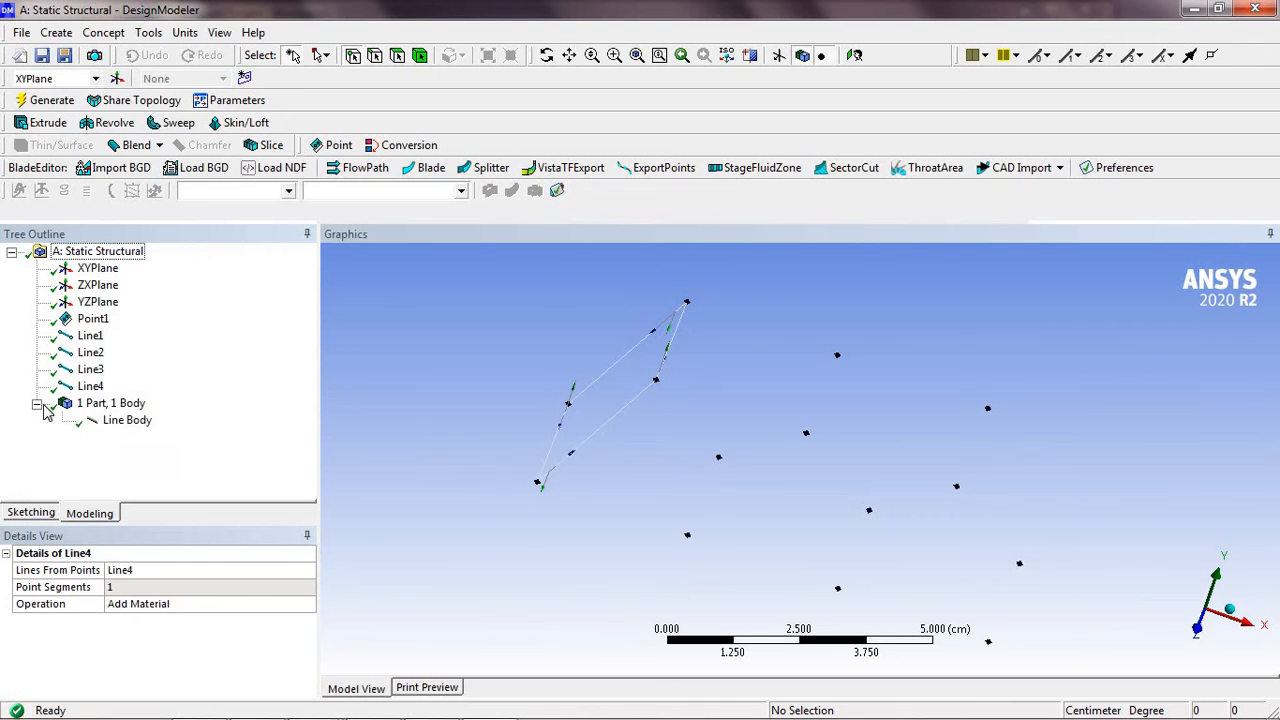
click(117, 424)
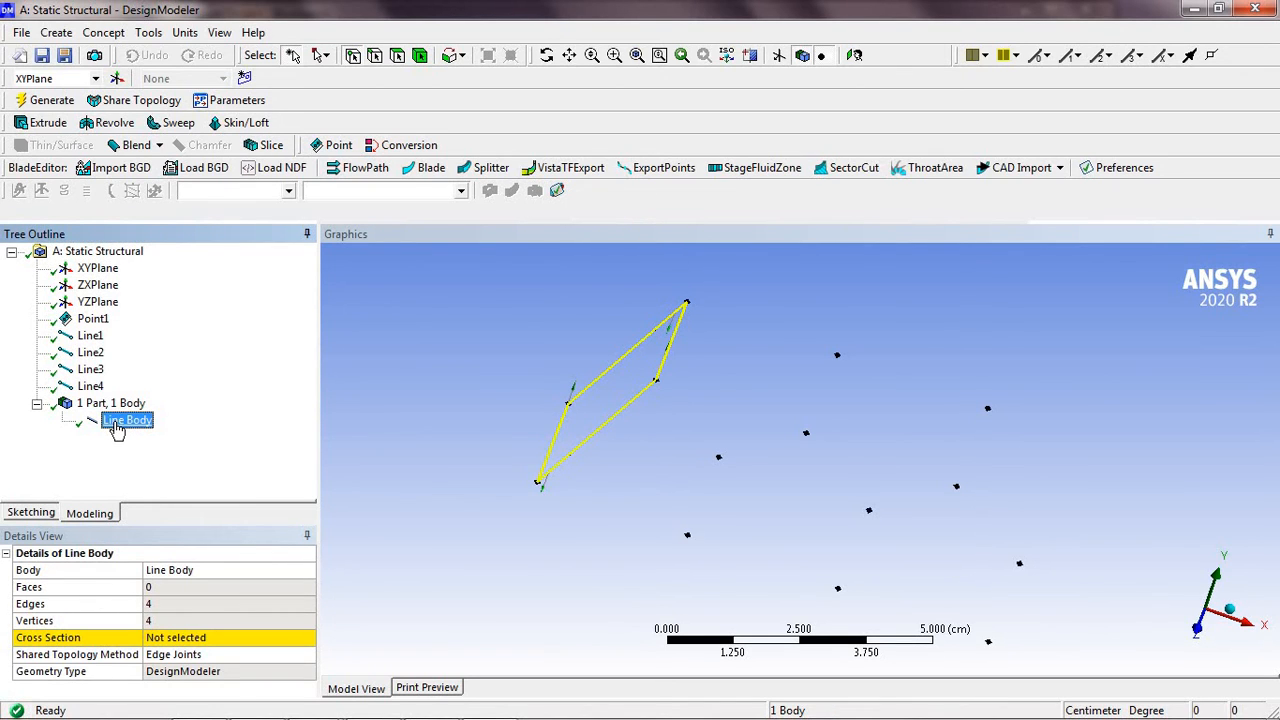
click(122, 36)
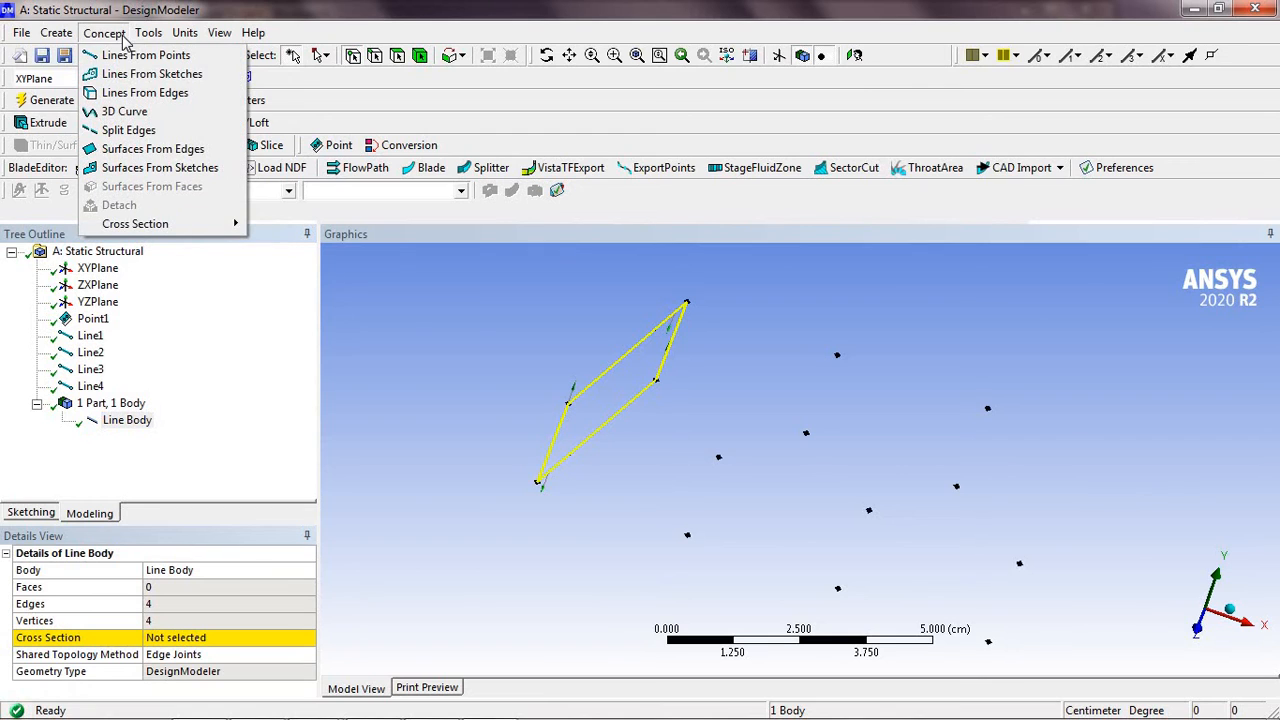
mouse_move(185, 226)
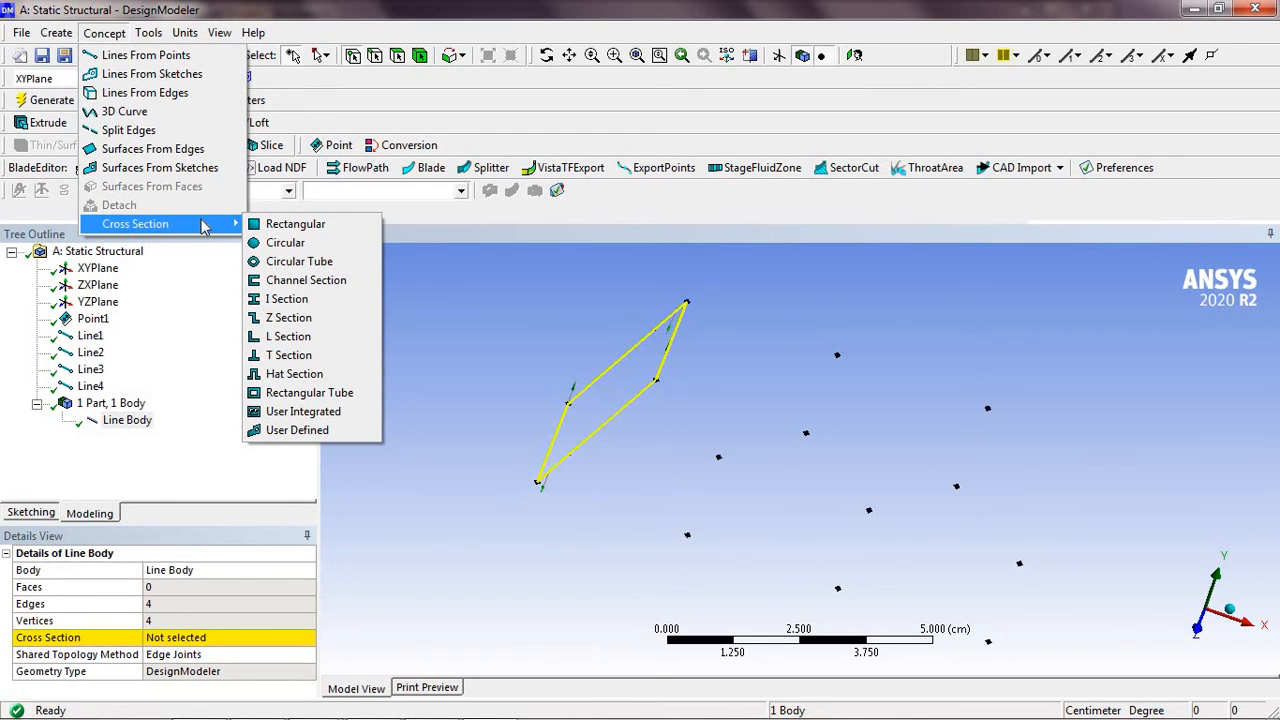
click(287, 299)
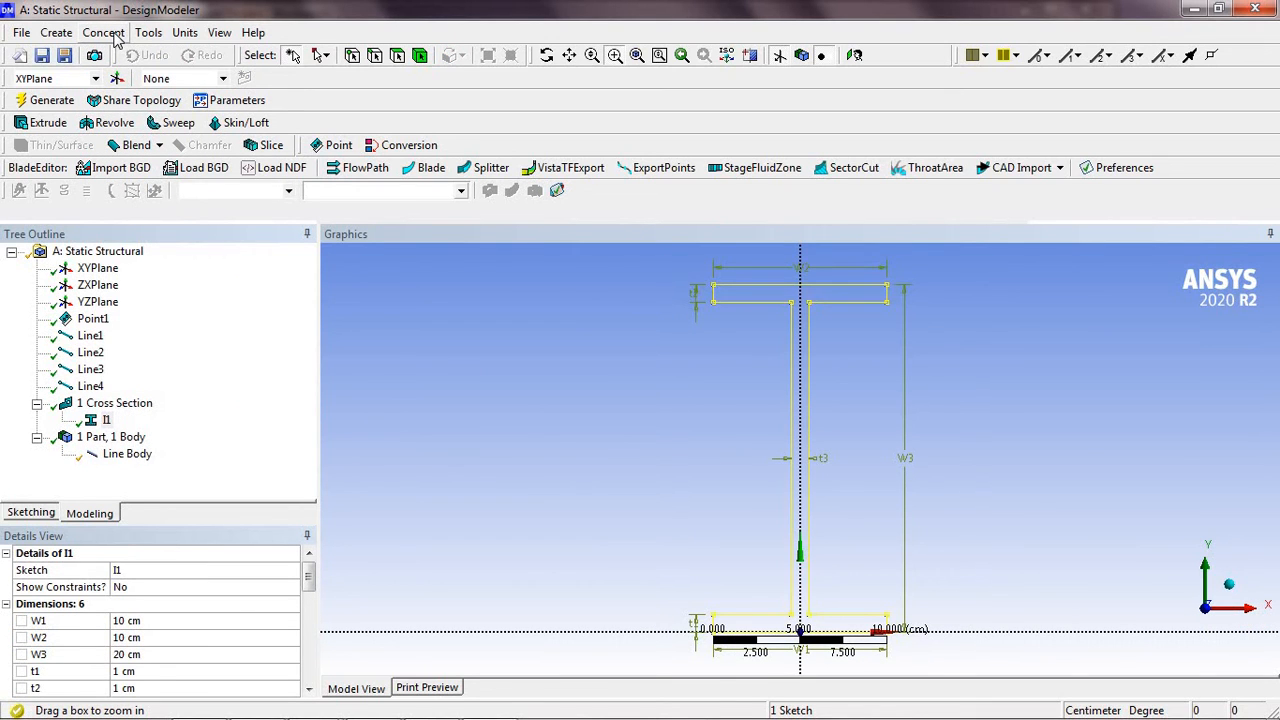
click(112, 33)
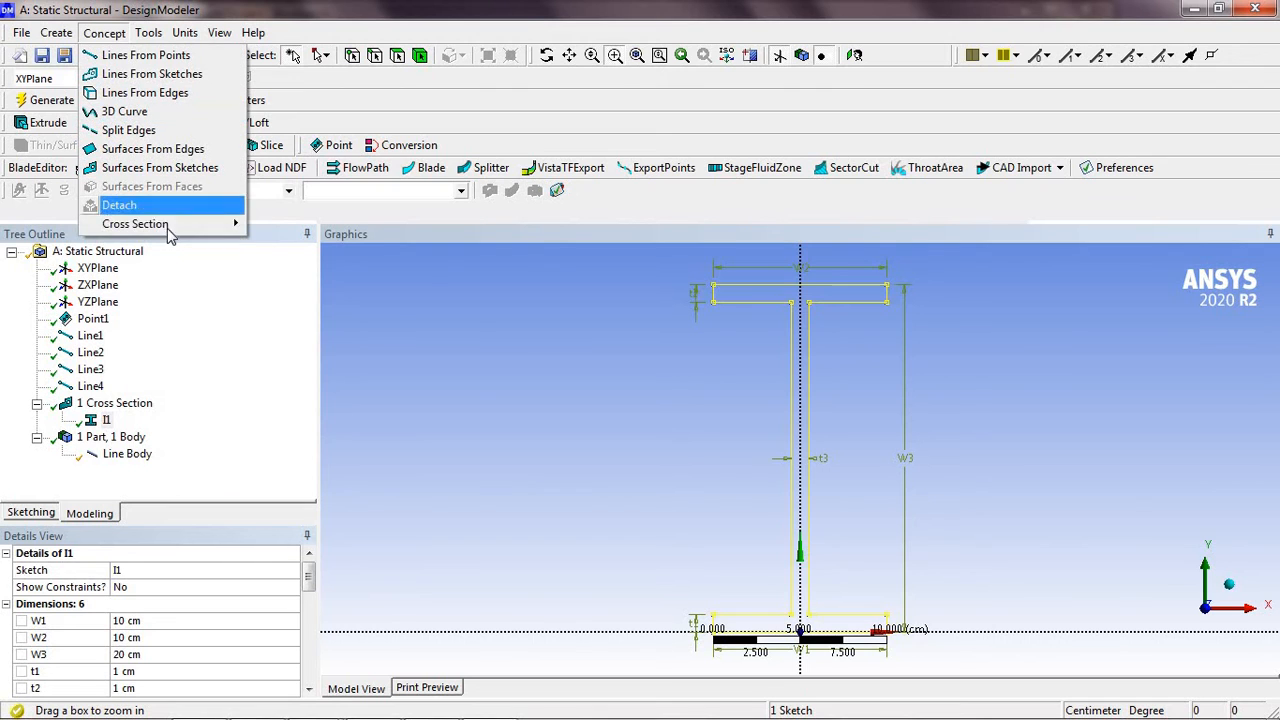
mouse_move(170, 232)
click(285, 242)
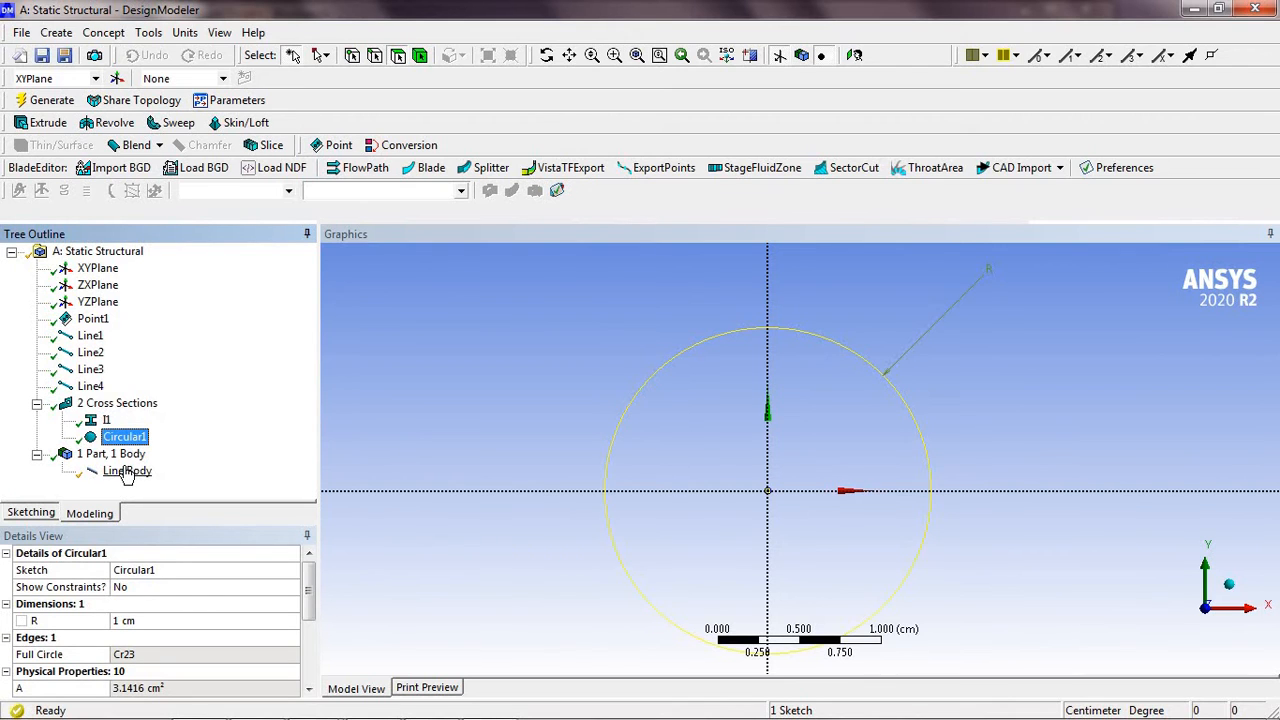
Assign the Circular1 cross section to the line body in place of the I section
click(130, 470)
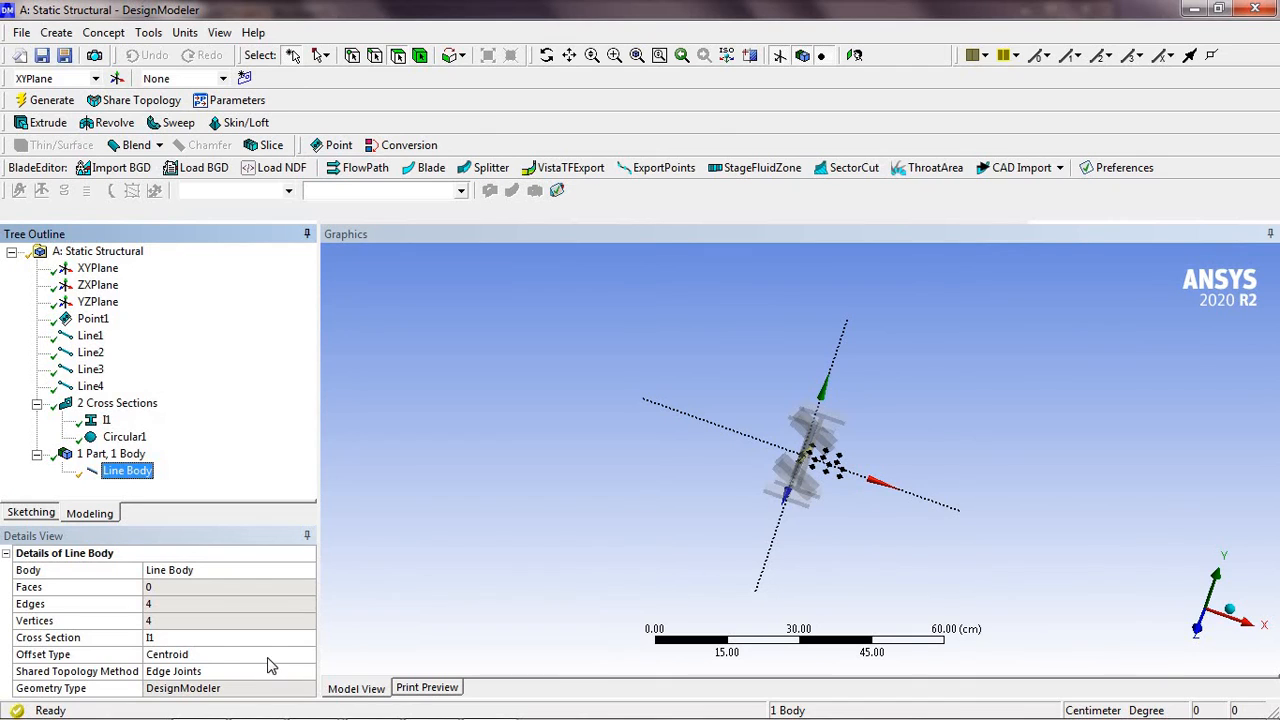
click(268, 658)
click(308, 656)
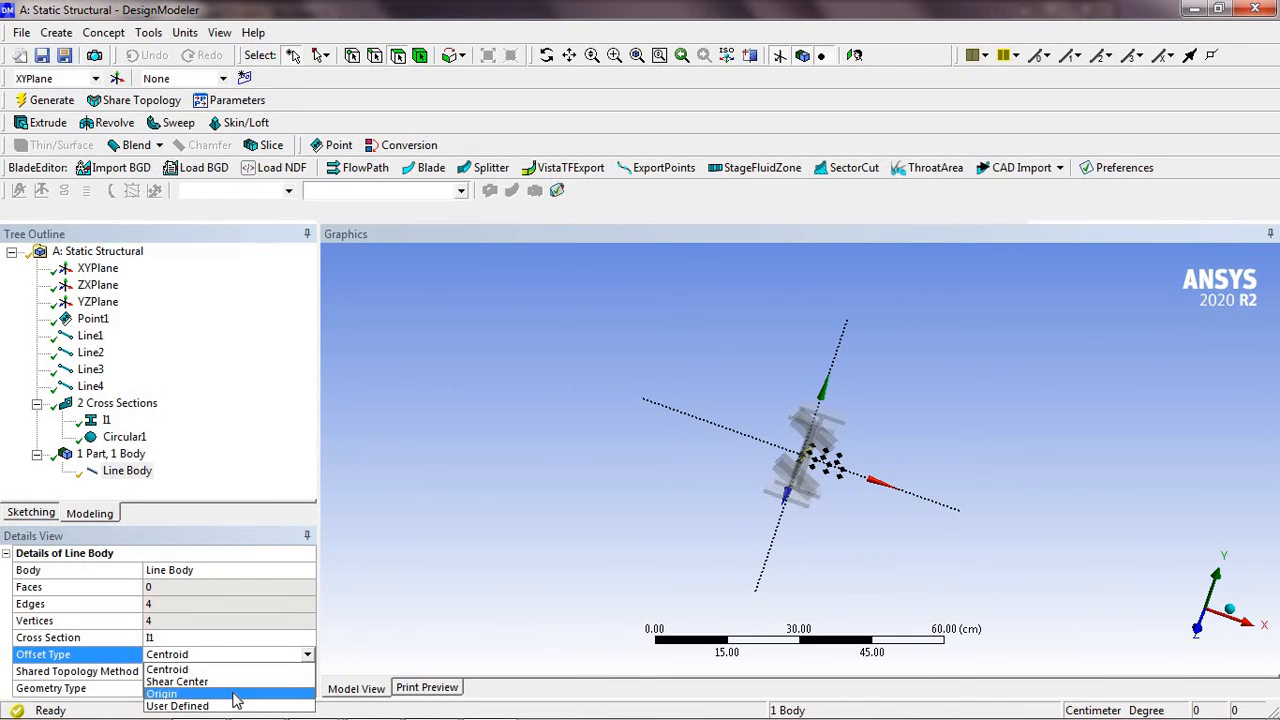
click(237, 642)
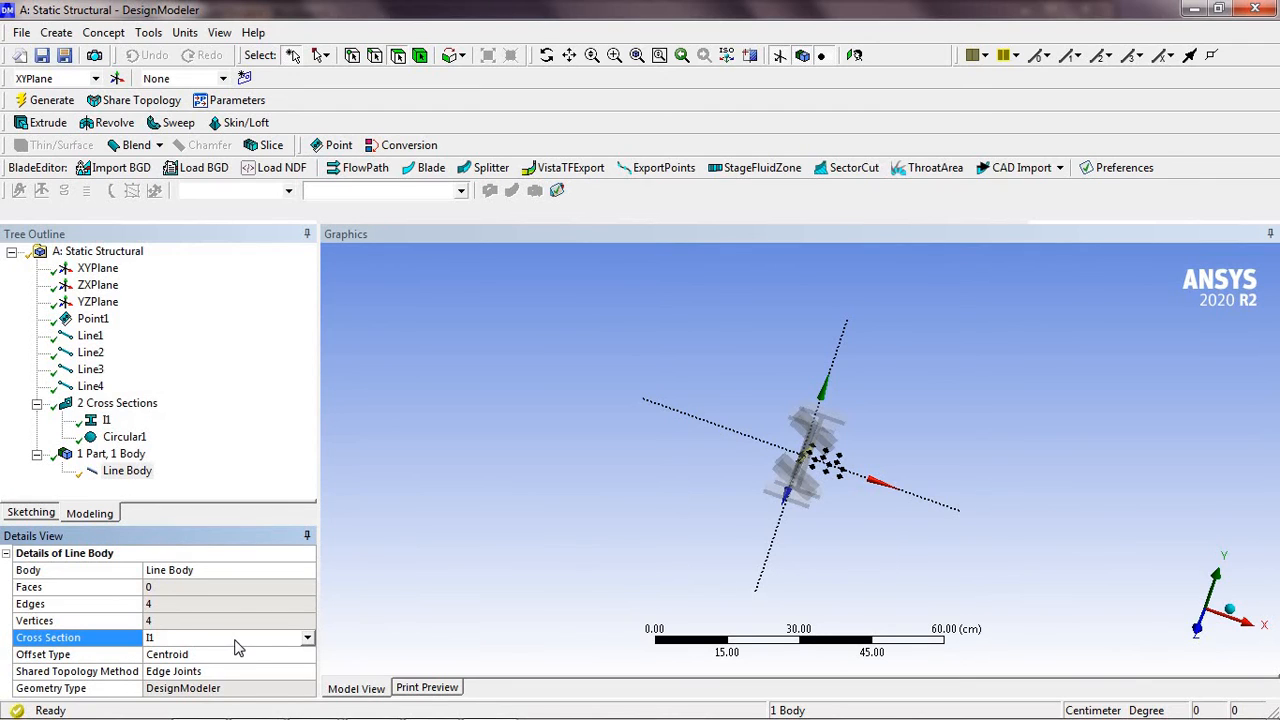
click(307, 642)
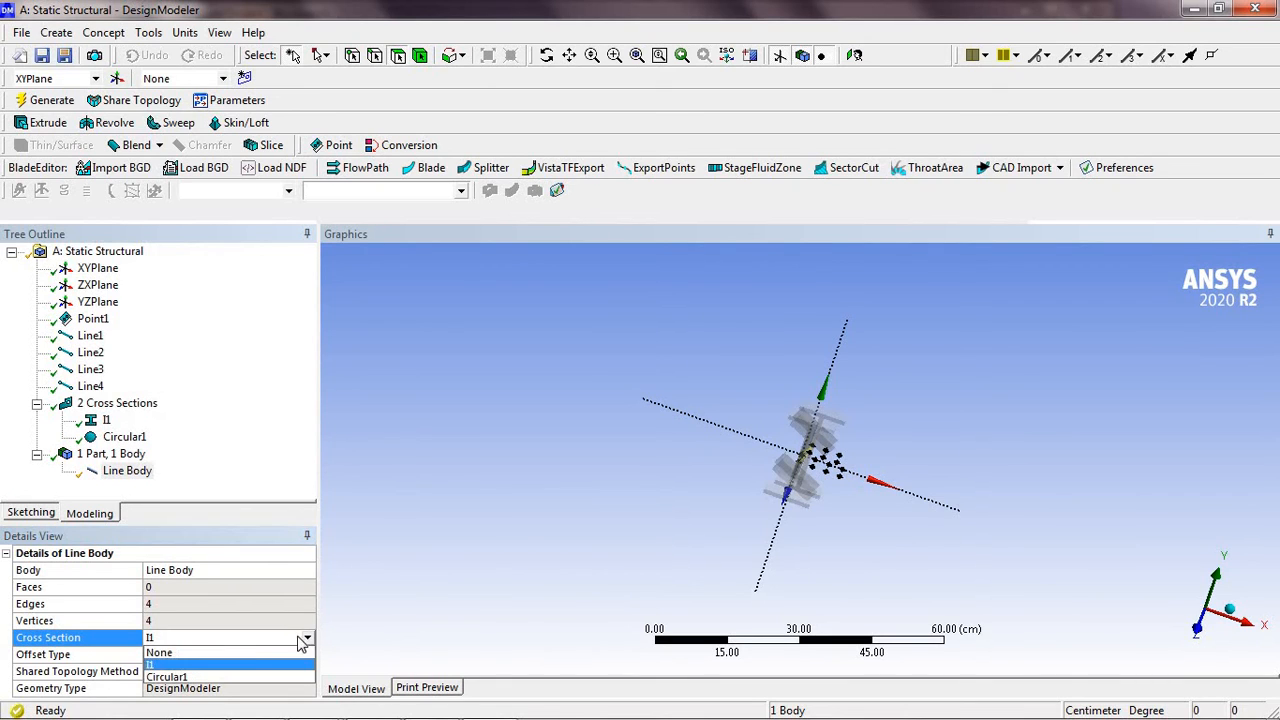
click(220, 678)
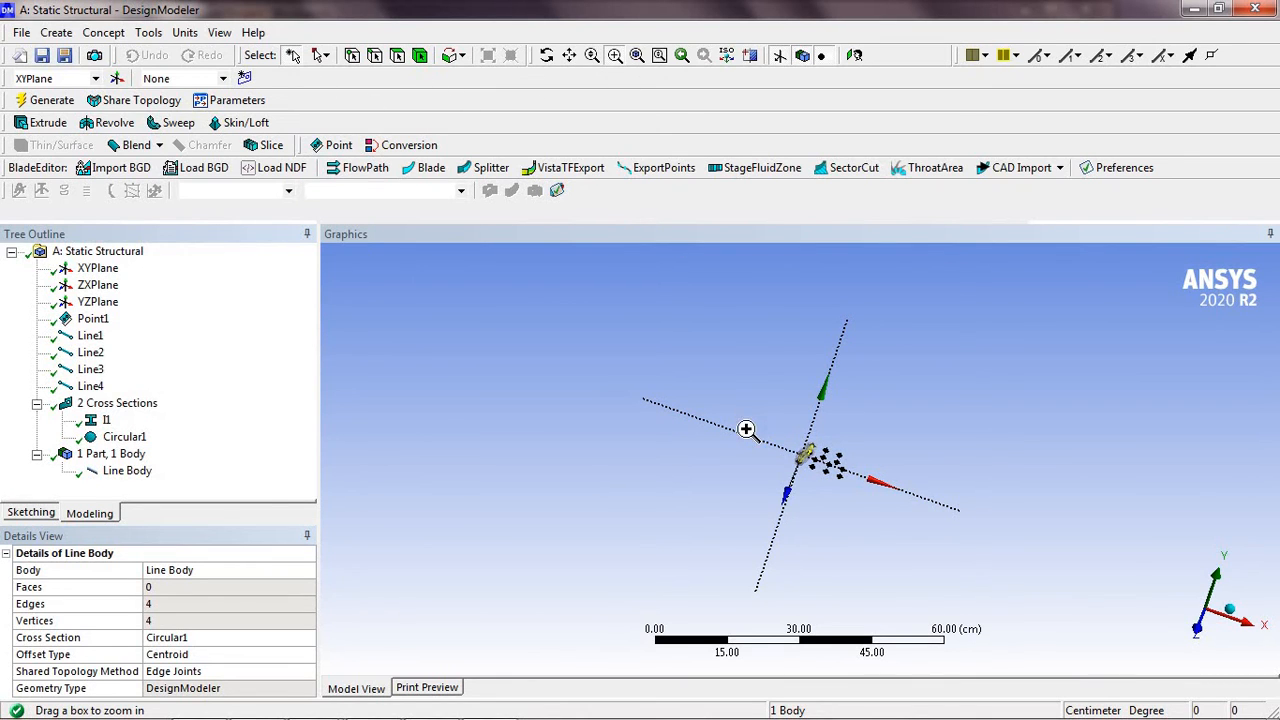
Set the radius R of the Circular1 cross section to 0.1 cm
drag(748, 418, 879, 504)
drag(750, 350, 918, 532)
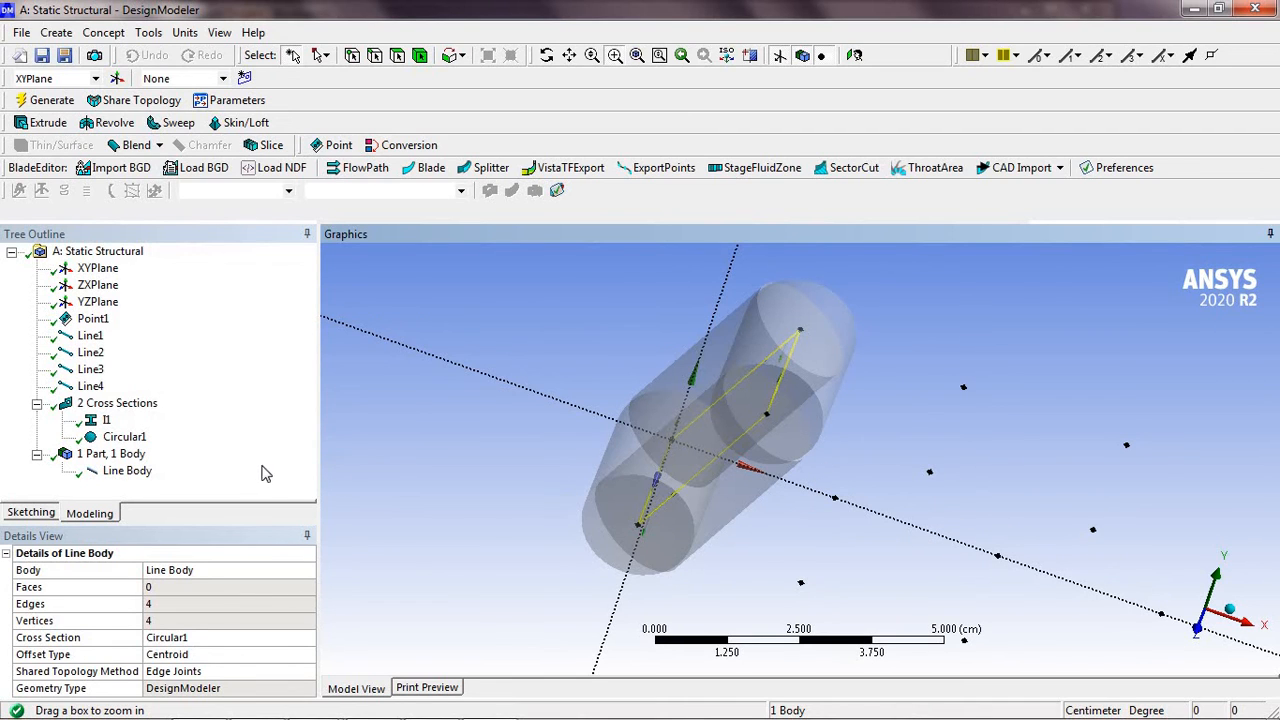
click(128, 438)
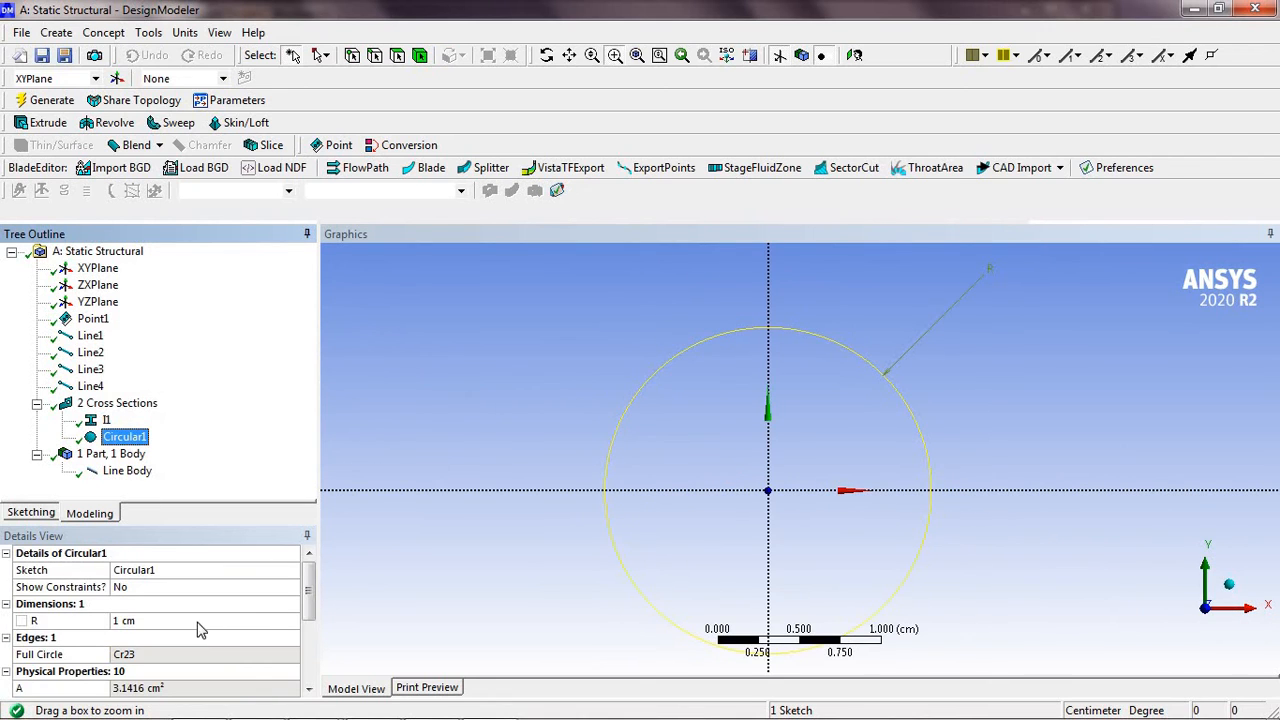
click(199, 621)
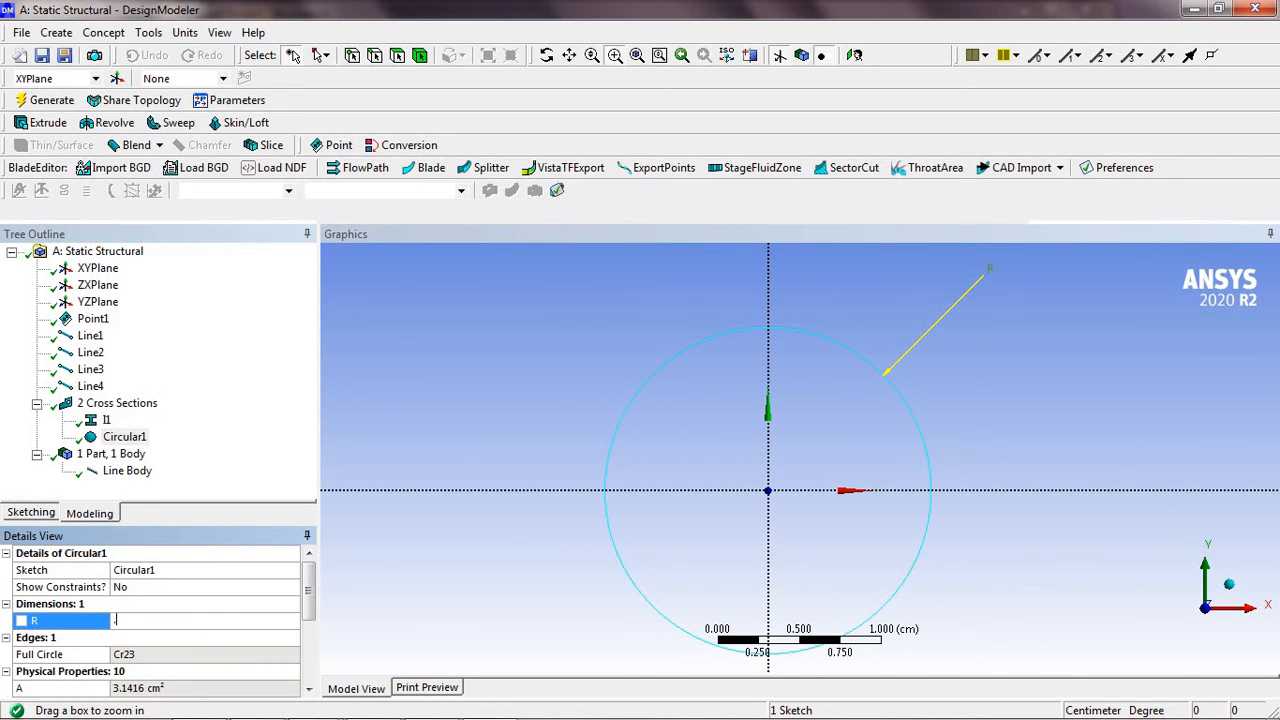
text(.1)
key(Return)
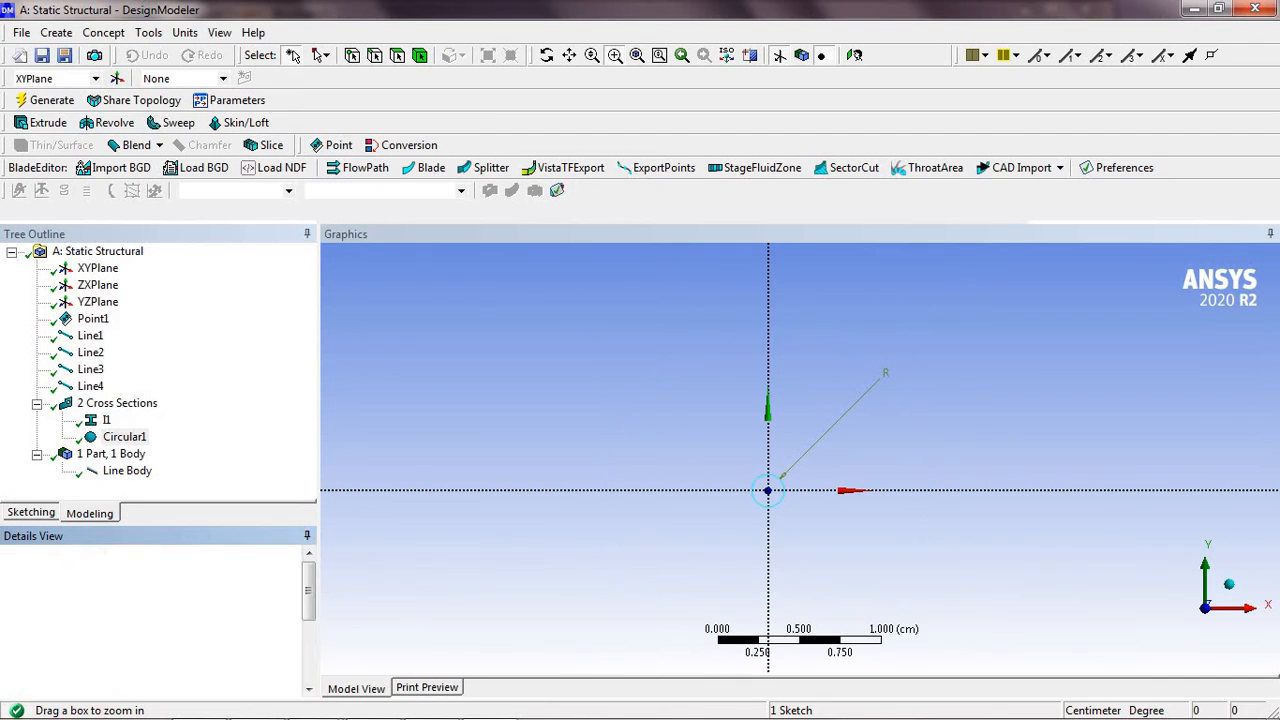
Examine the line body with its circular cross section up close and from different angles
click(140, 476)
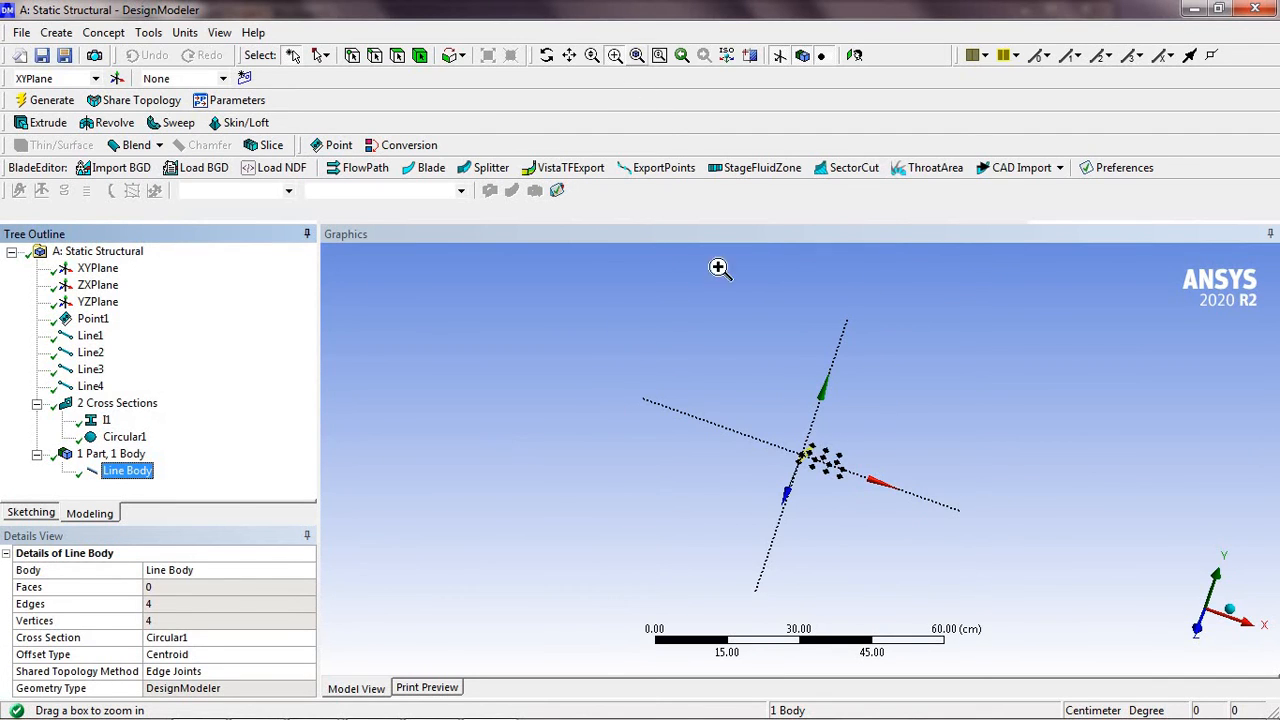
mouse_move(779, 429)
mouse_down()
mouse_move(858, 523)
mouse_move(846, 514)
mouse_up()
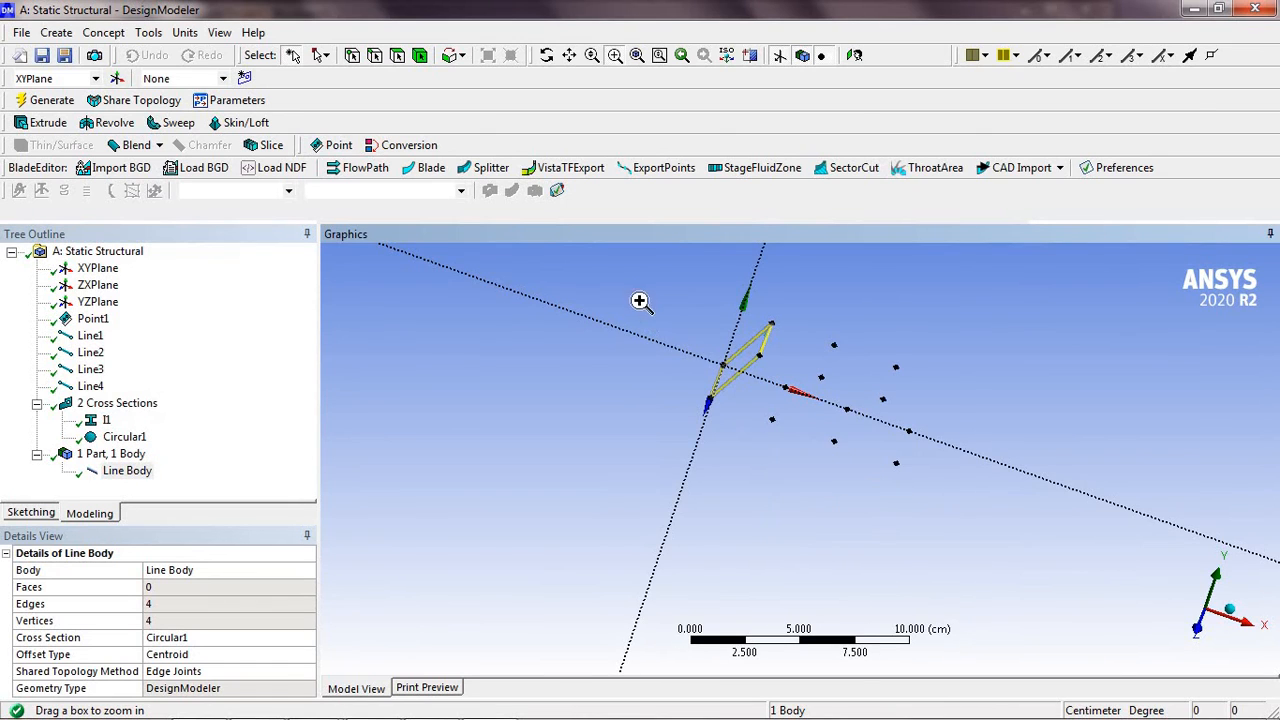
drag(640, 297, 872, 475)
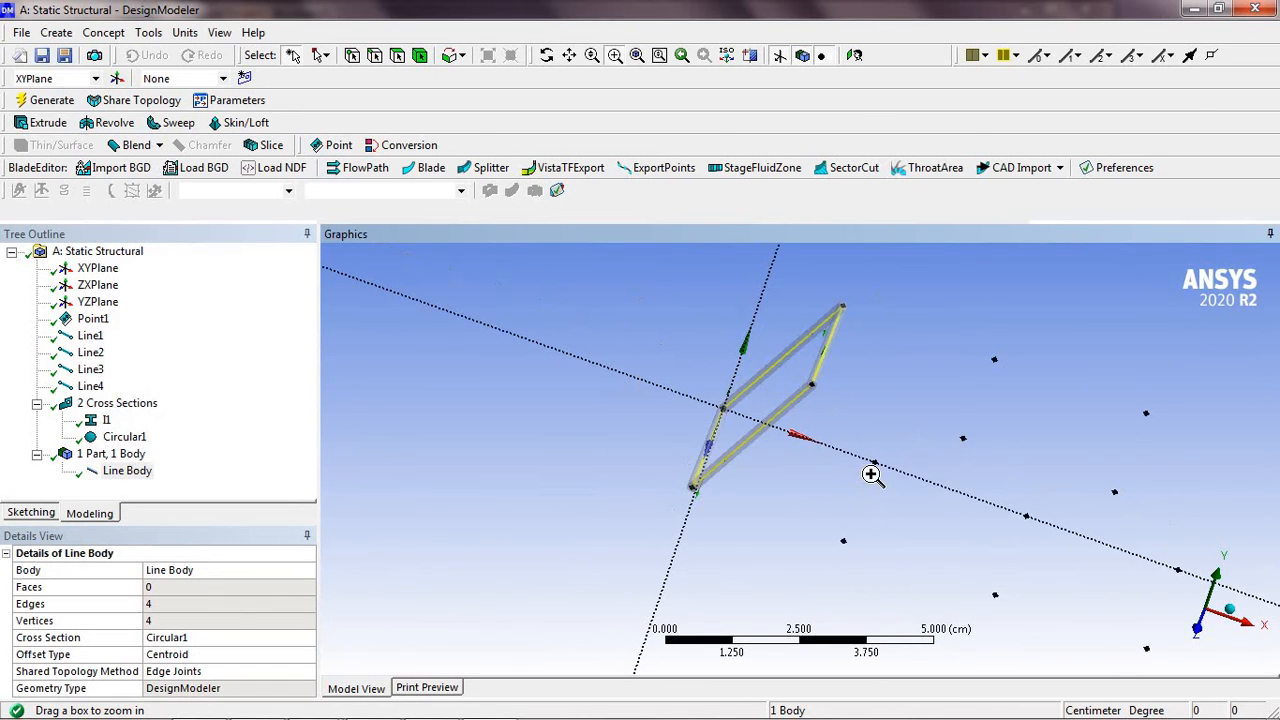
click(548, 55)
drag(822, 418, 874, 381)
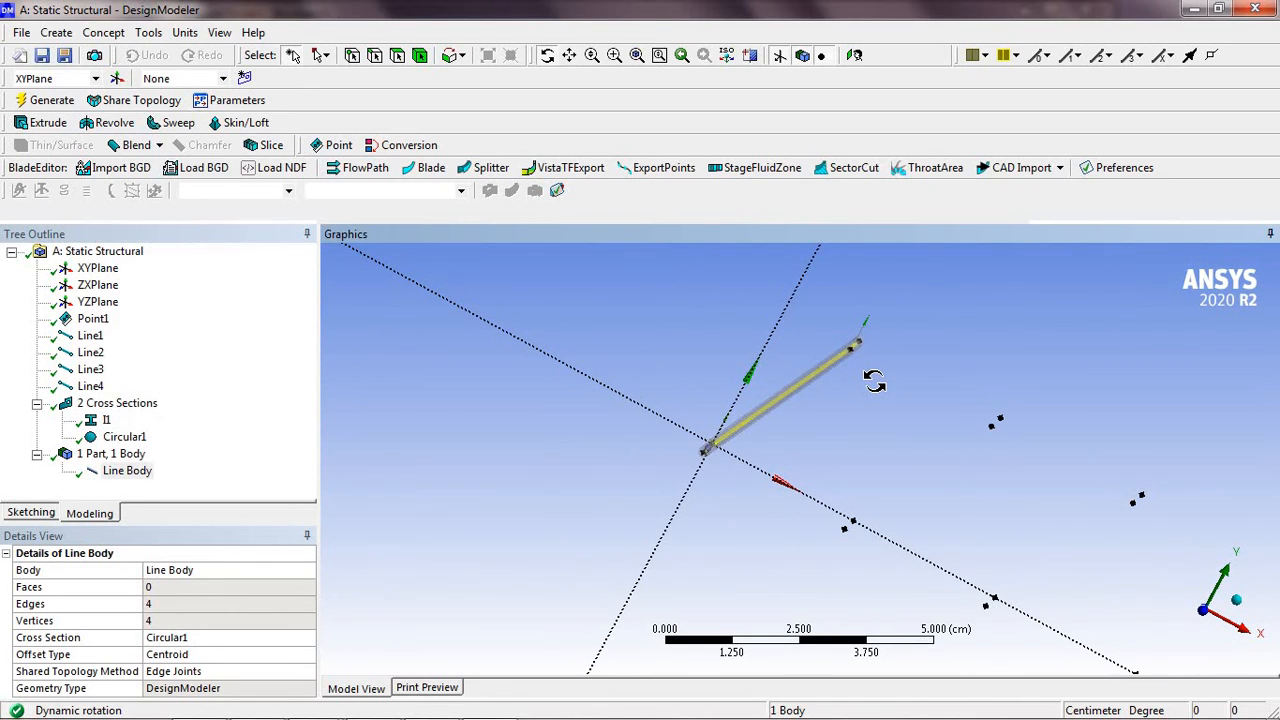
mouse_move(874, 381)
mouse_down()
mouse_move(891, 352)
mouse_move(891, 371)
mouse_move(865, 374)
mouse_up()
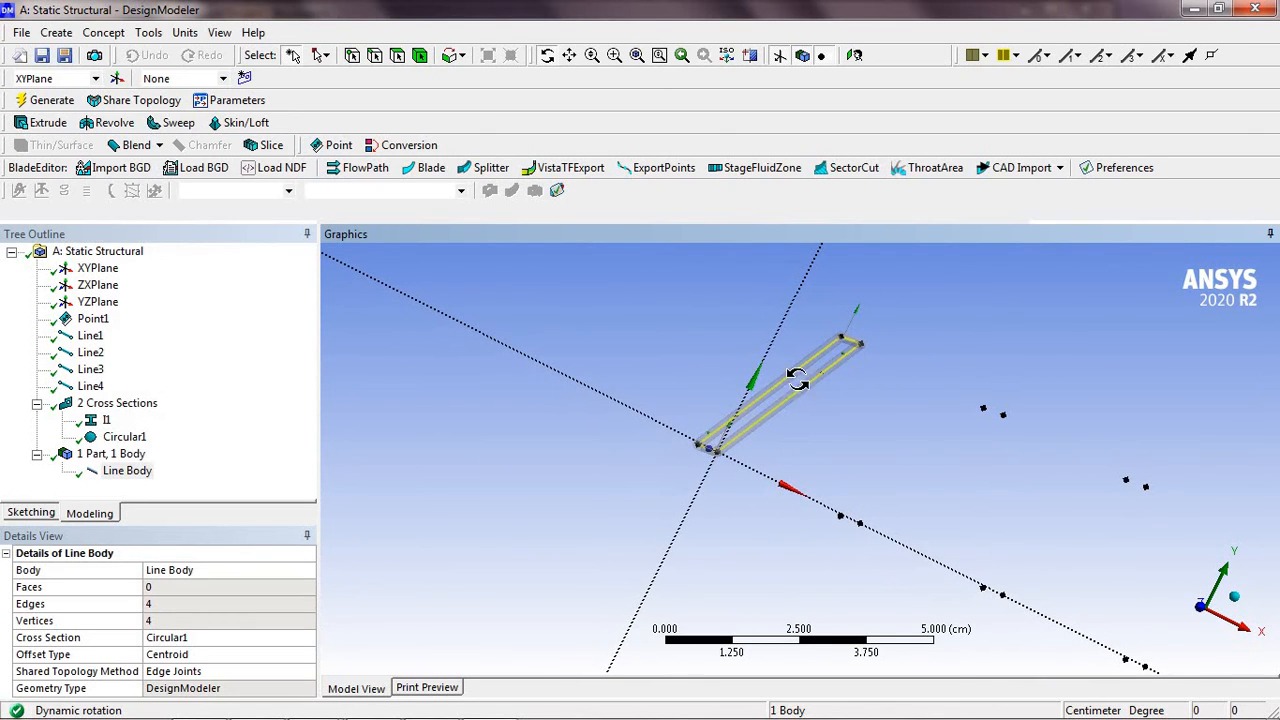
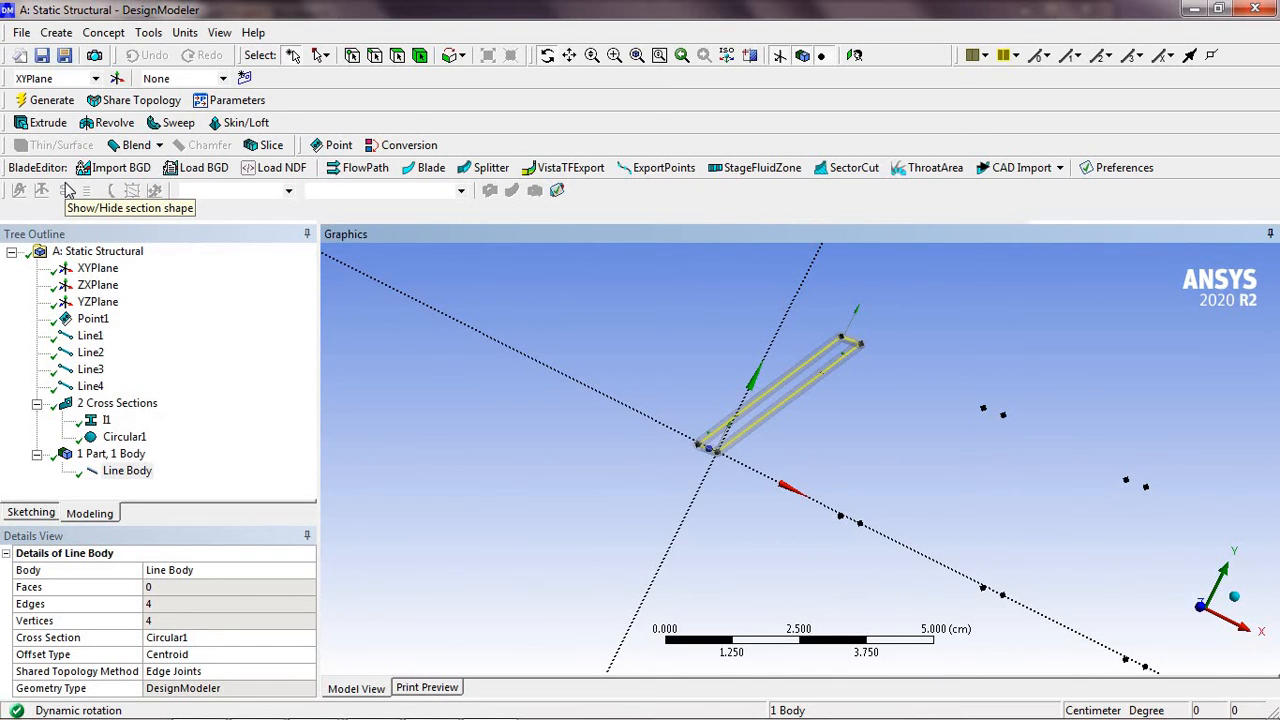
Clear the current model and start over with an empty geometry
click(22, 34)
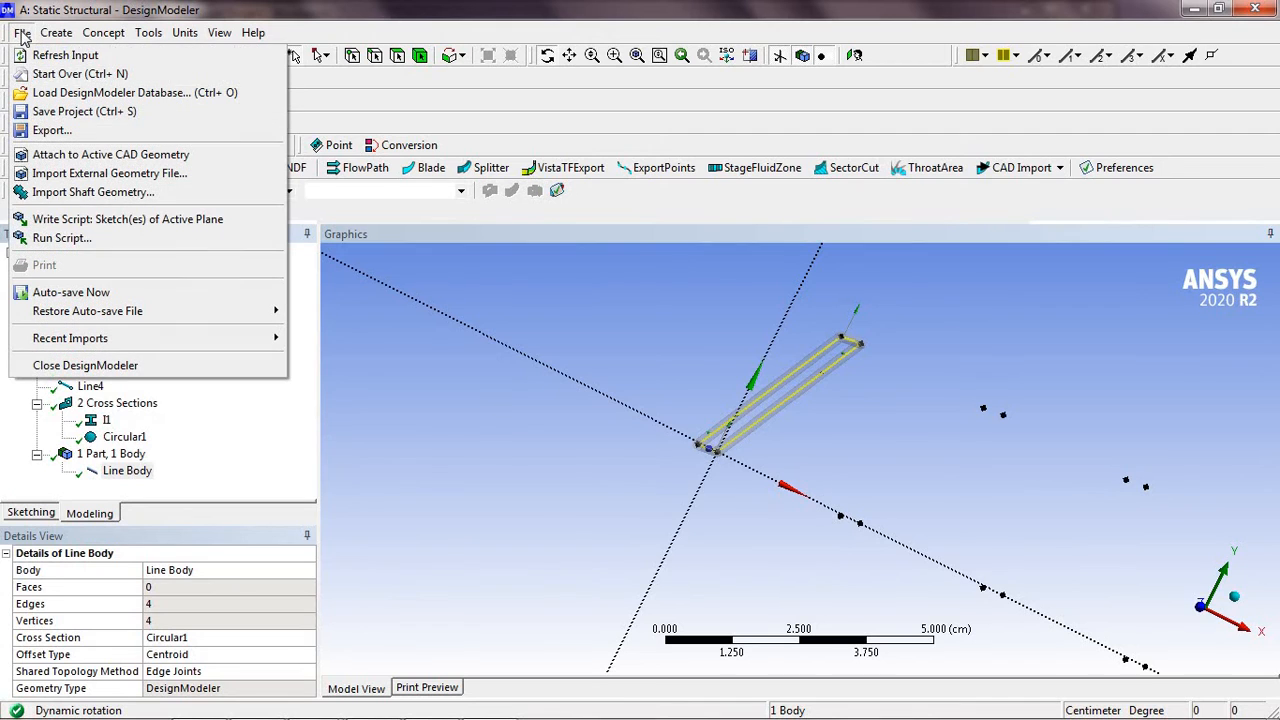
click(45, 76)
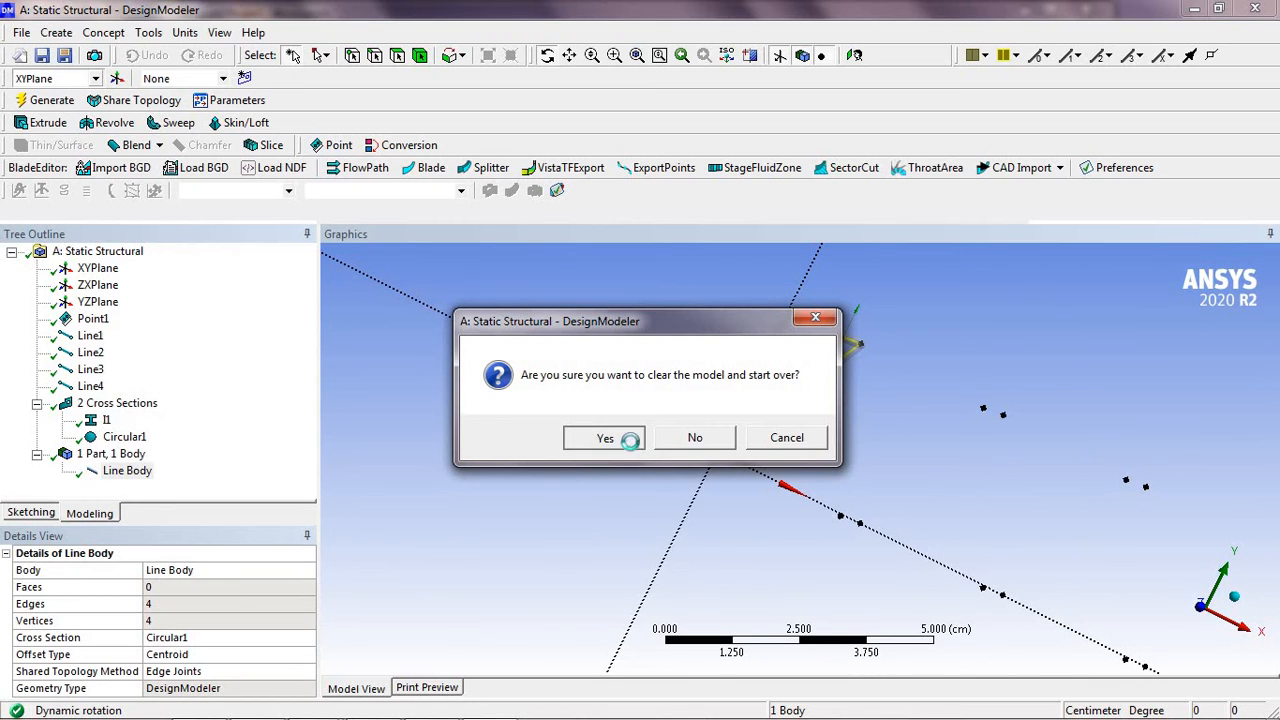
click(628, 440)
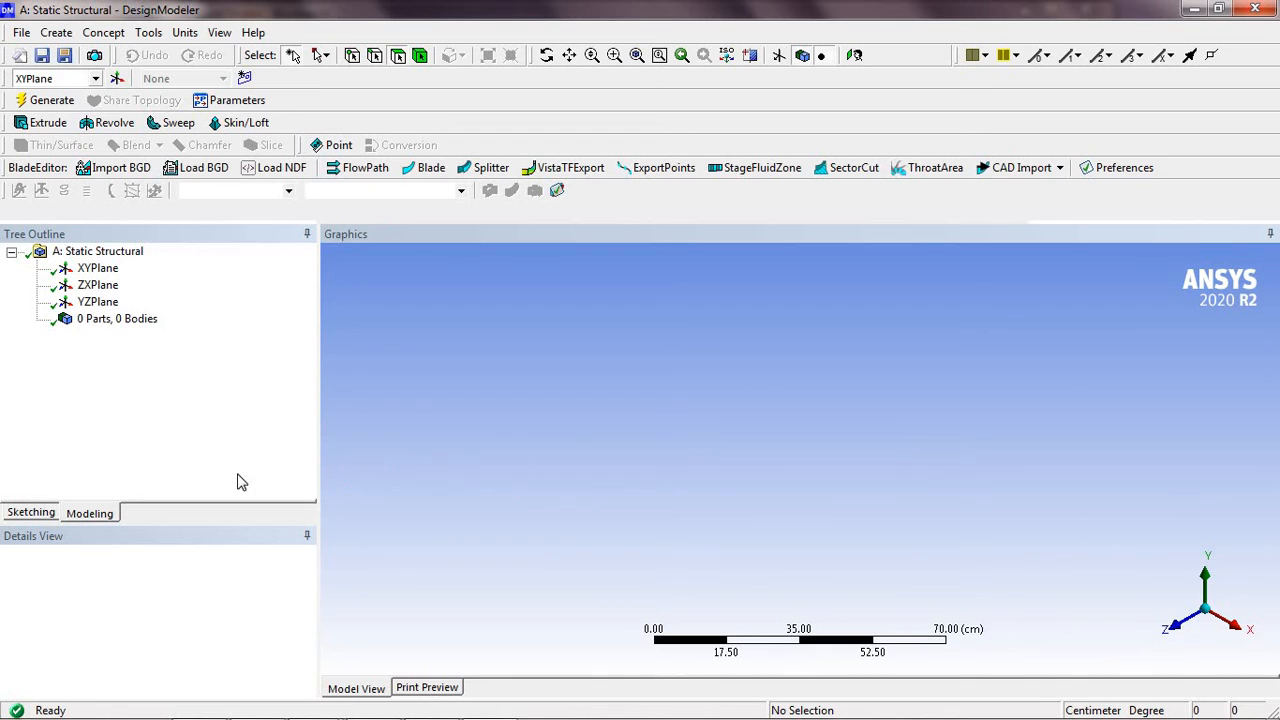
Sketch a rectangle about 84 by 38 cm around the origin on the XY plane and extrude it 20 cm as Add Material
click(30, 513)
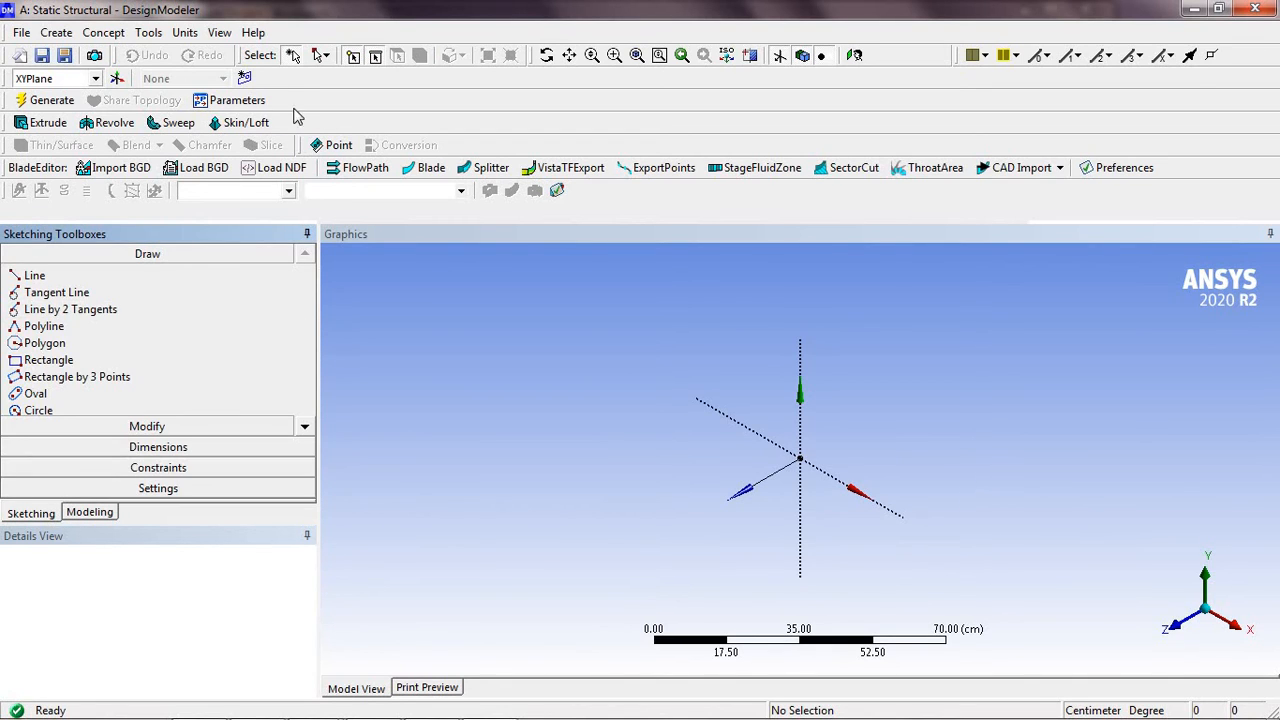
click(101, 362)
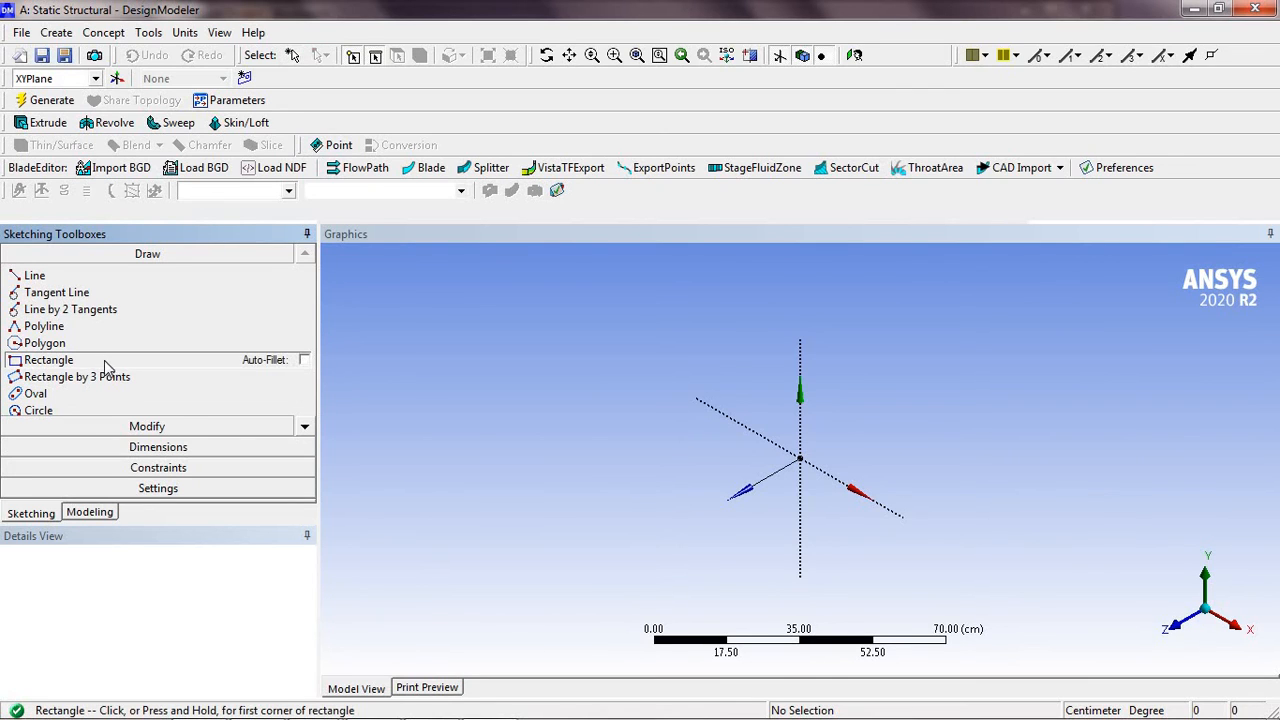
click(855, 55)
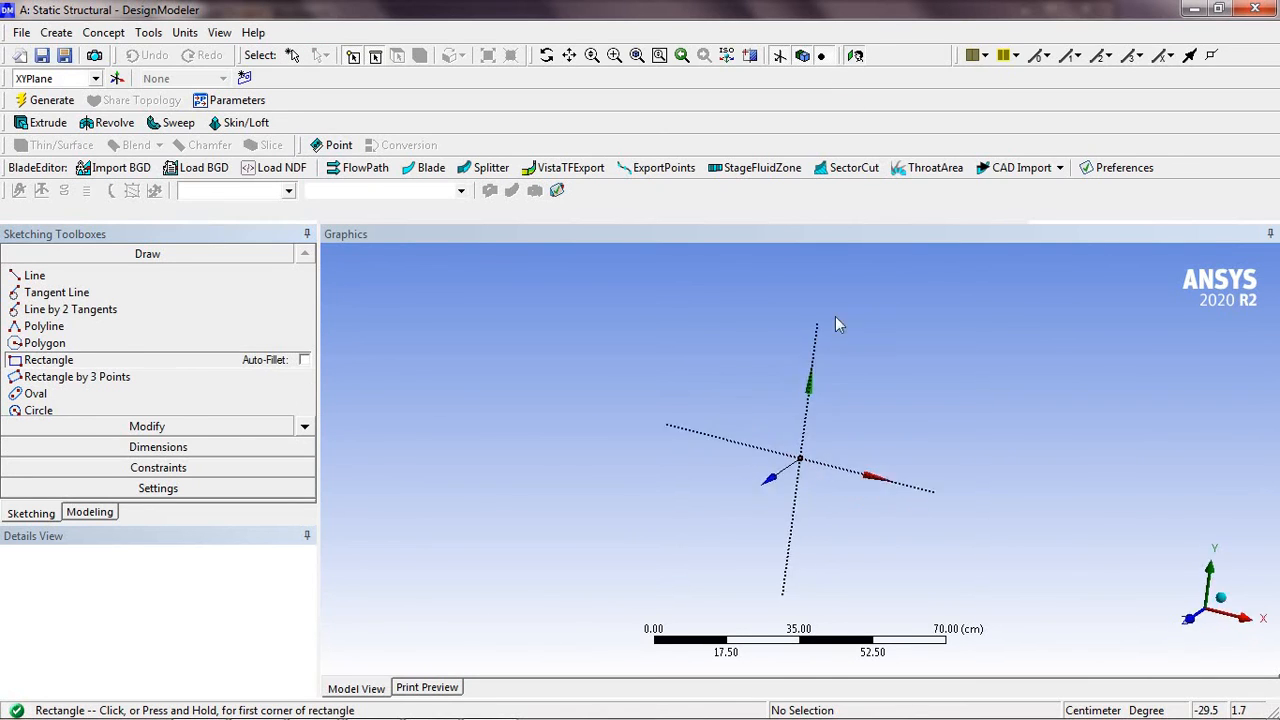
click(997, 546)
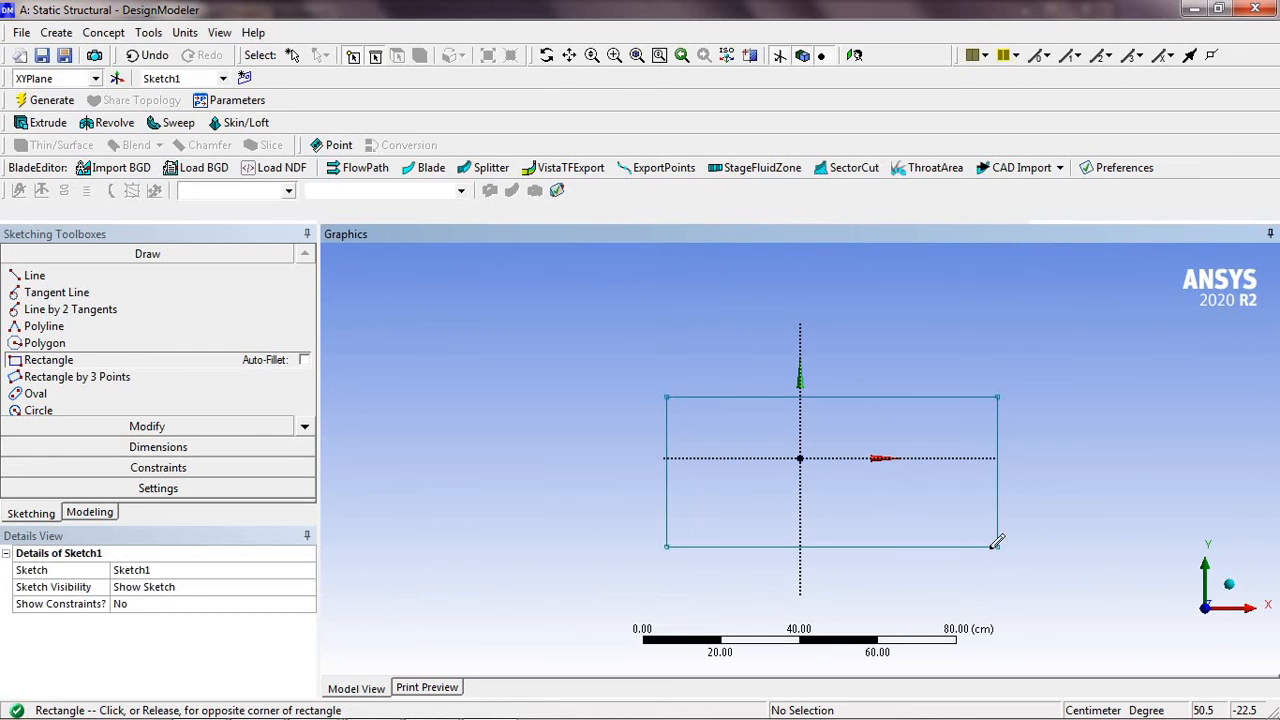
click(1208, 602)
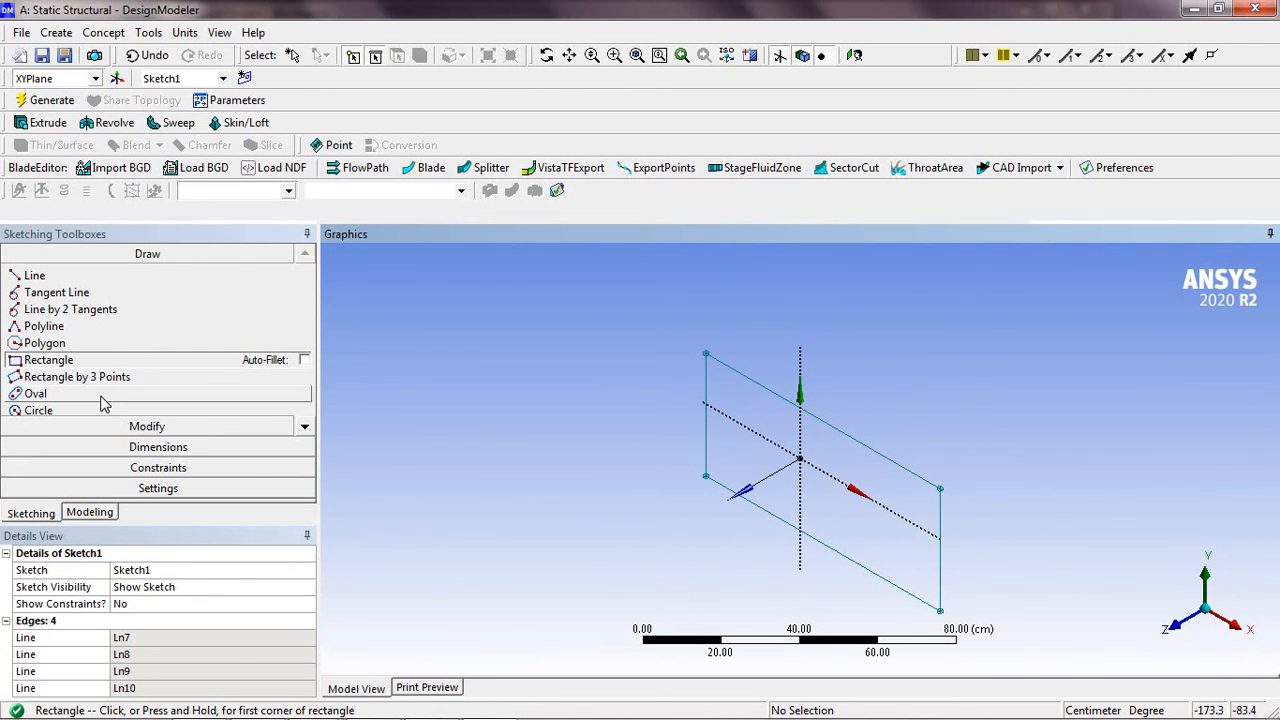
click(66, 122)
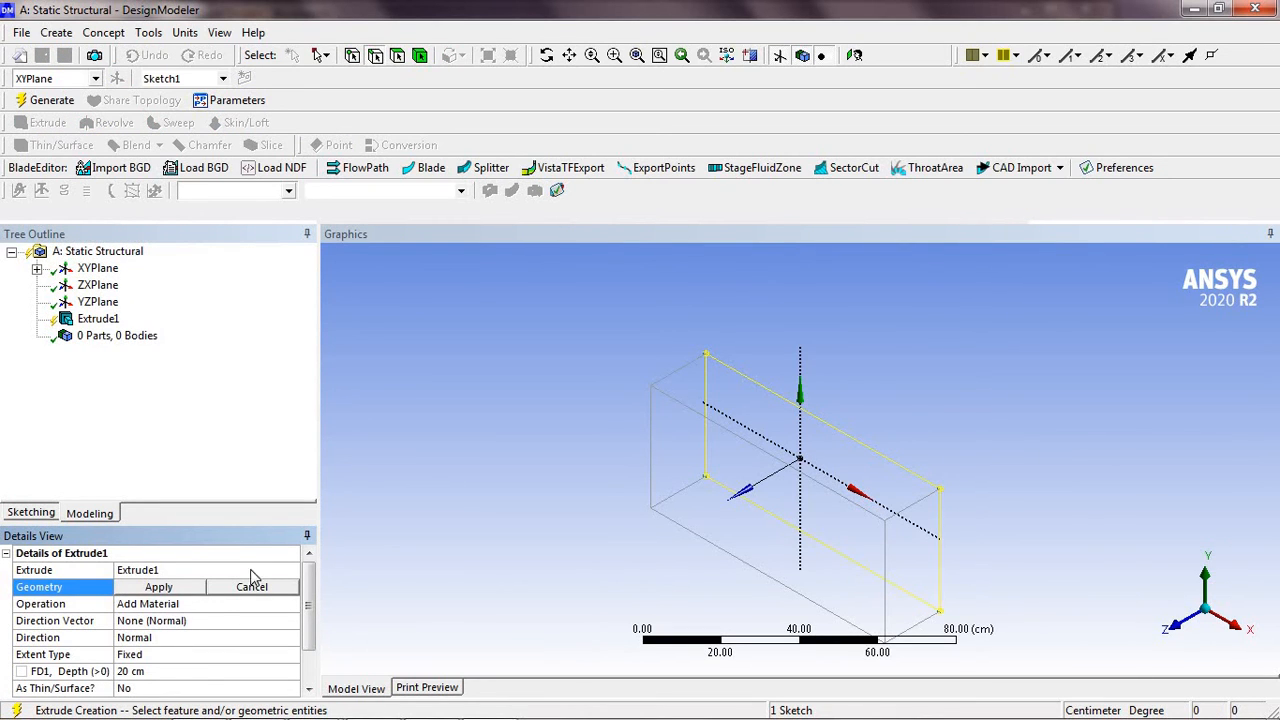
click(52, 100)
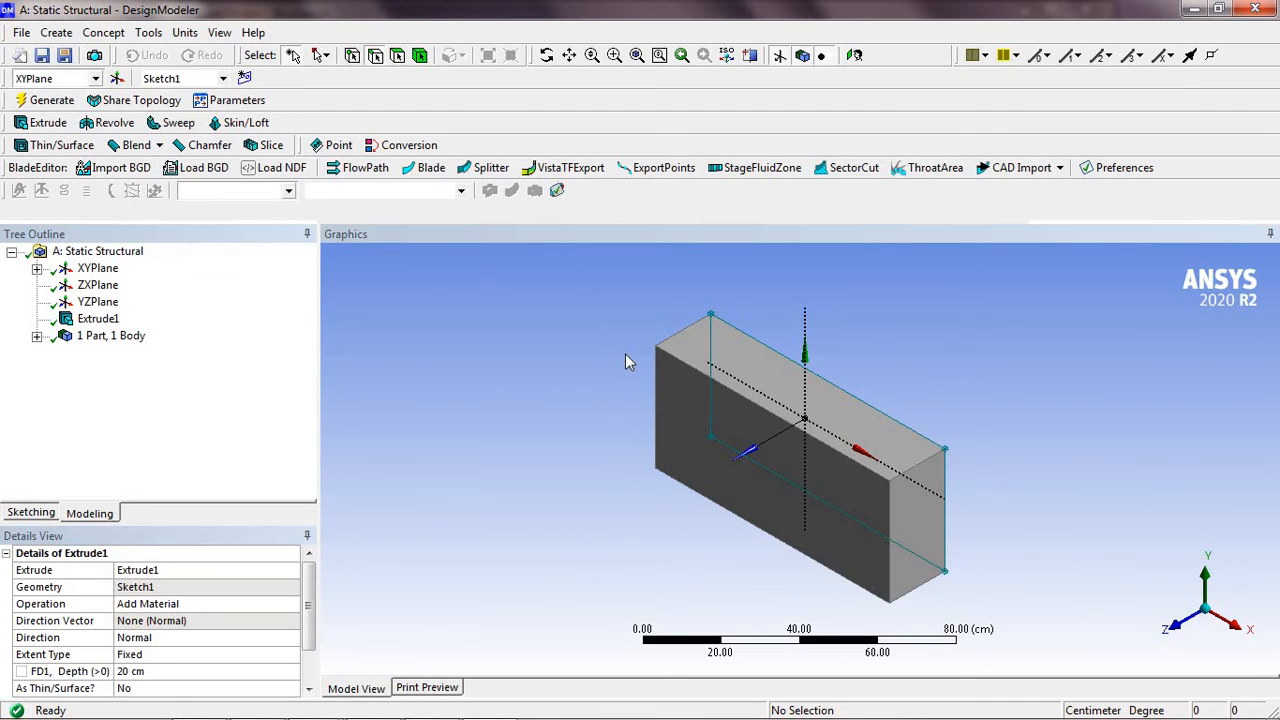
Create a second sketch on the XY plane and draw a rectangle about 54 by 21 cm inside the block's outline
click(244, 79)
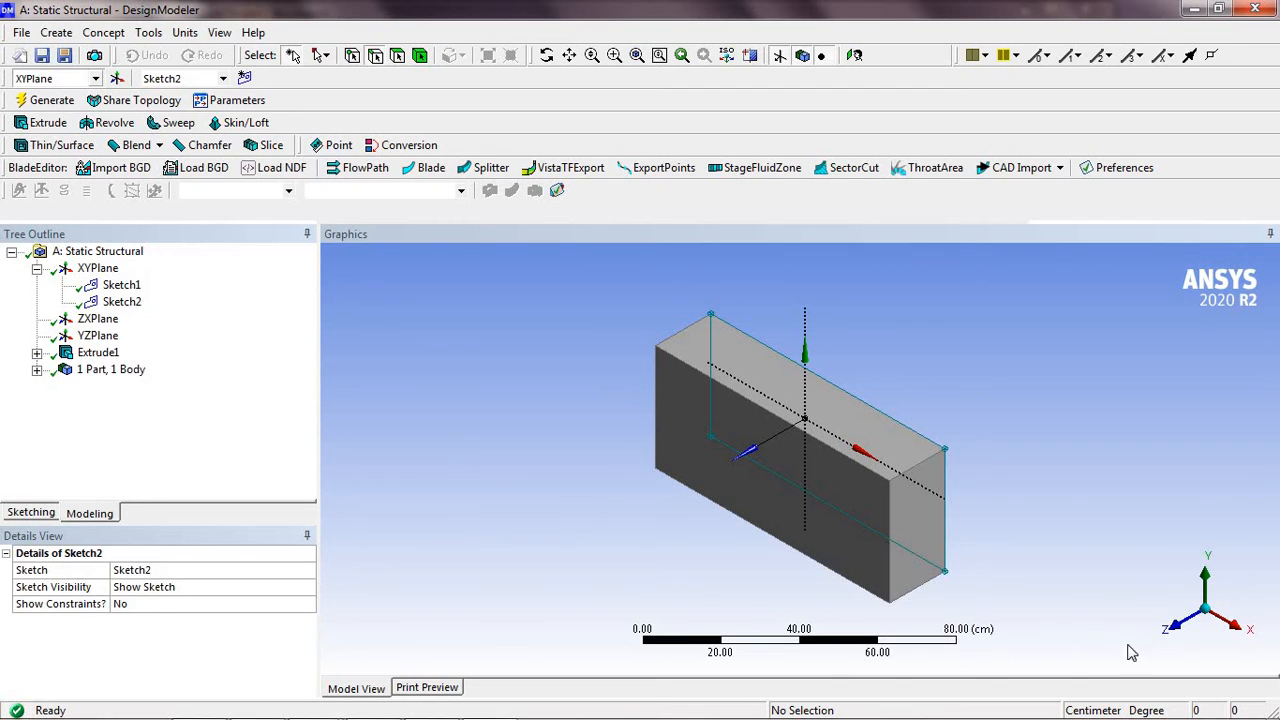
click(1178, 640)
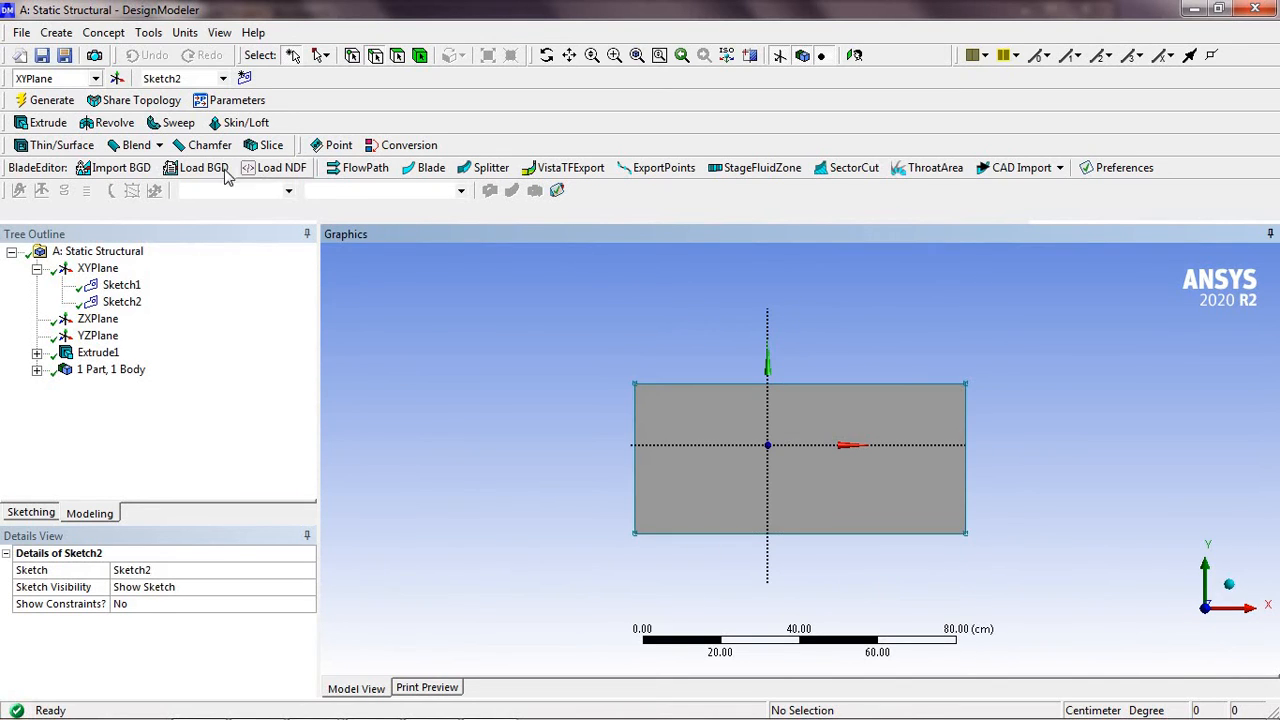
click(44, 514)
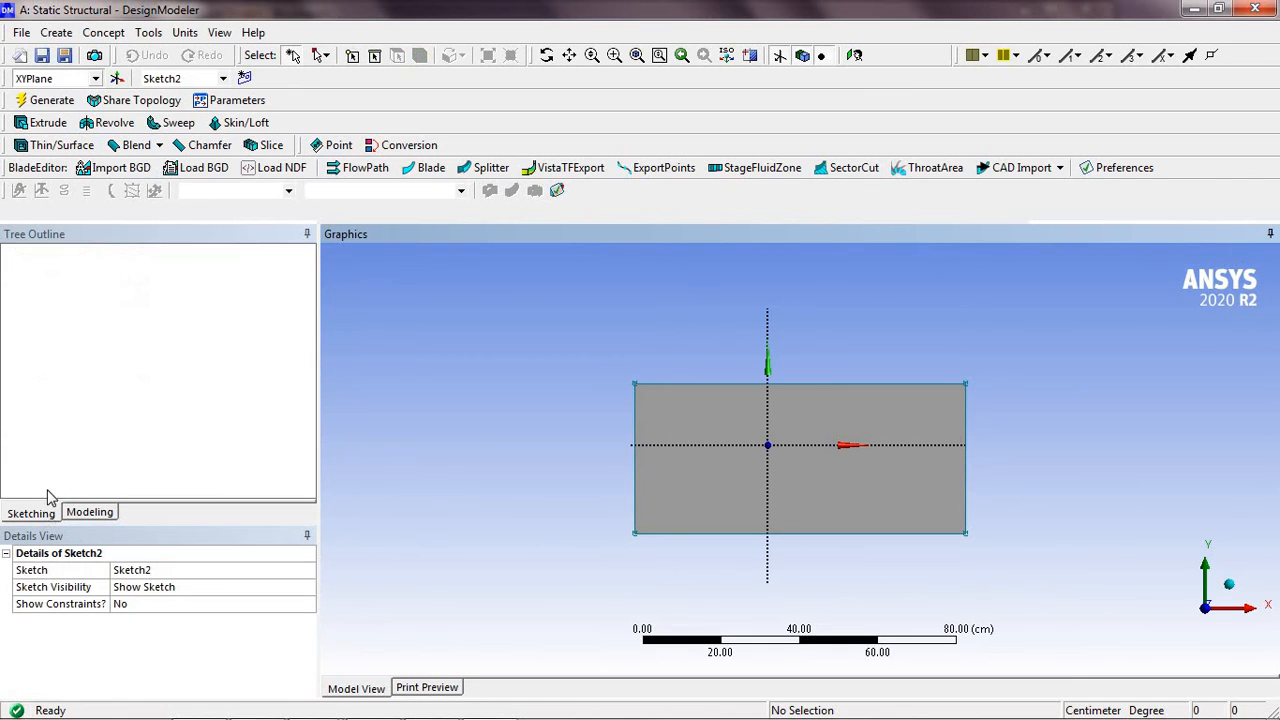
click(78, 362)
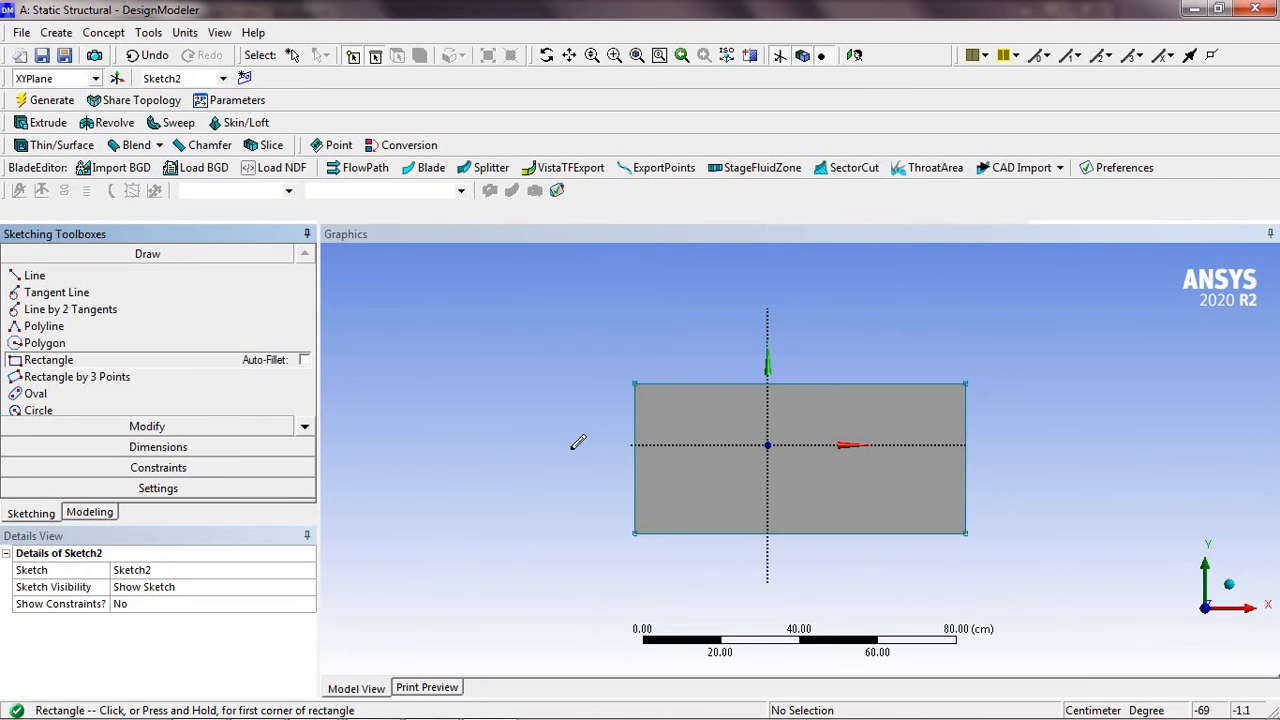
click(693, 419)
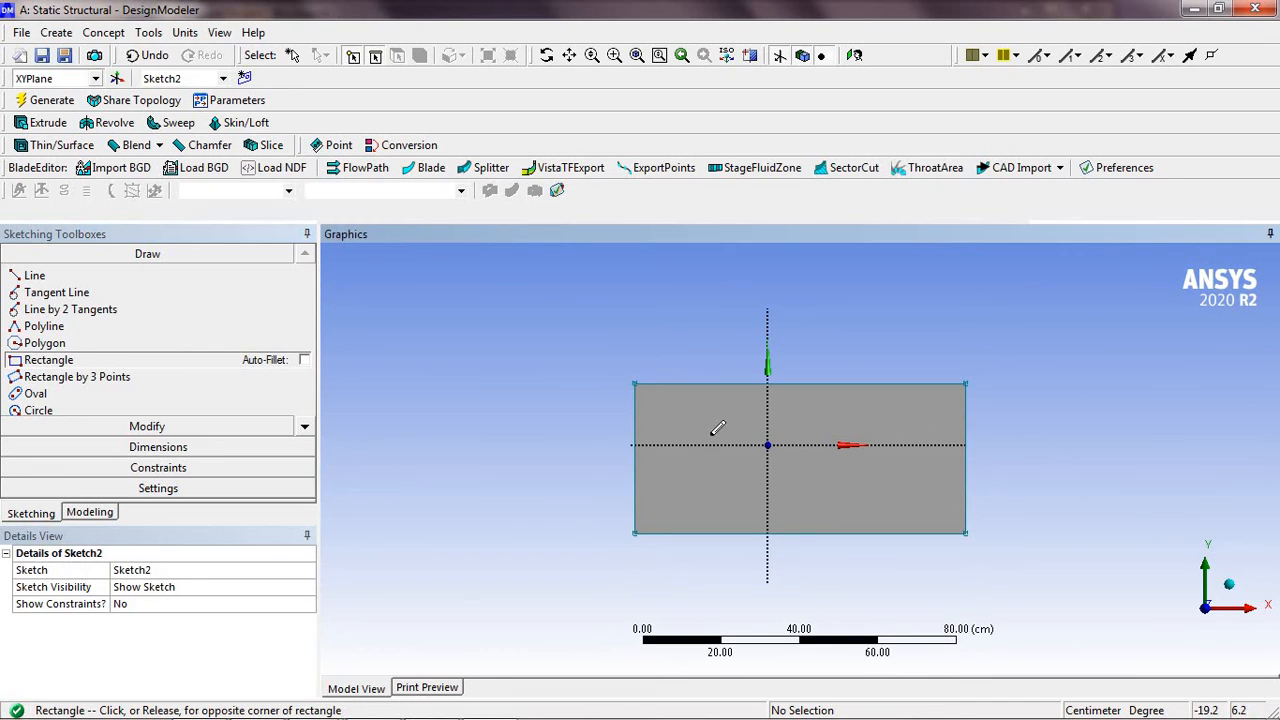
click(904, 504)
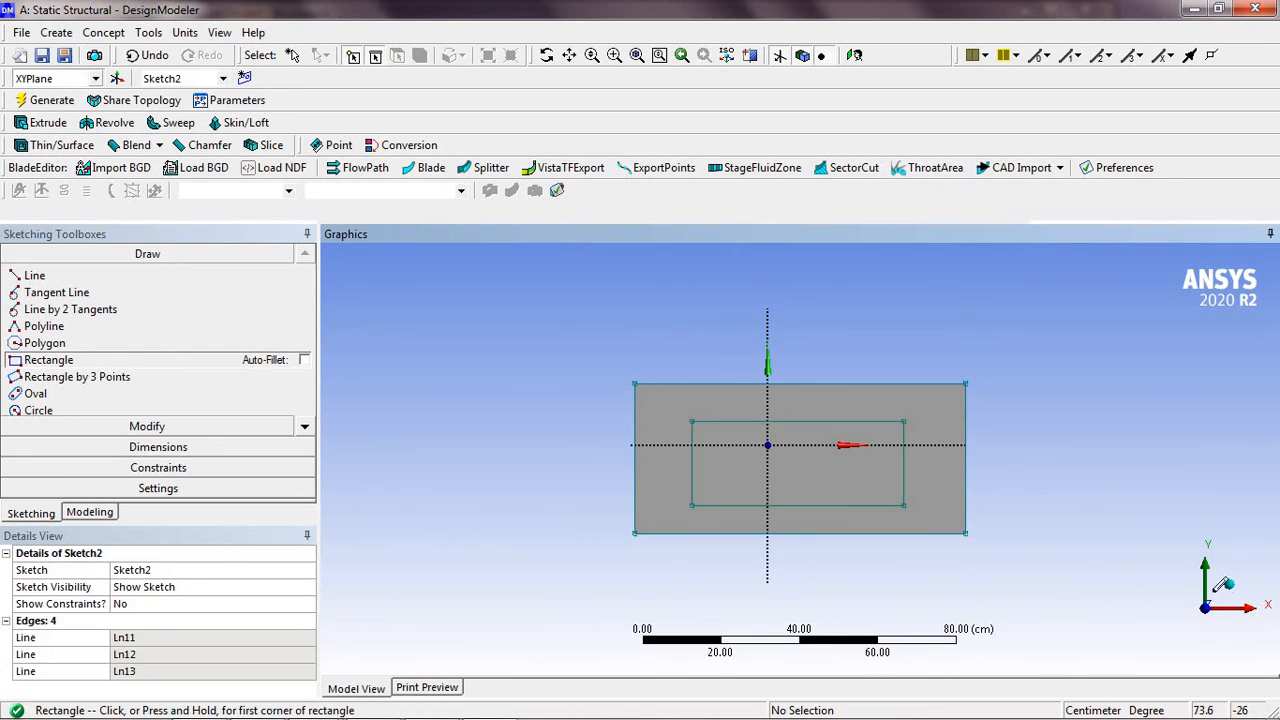
click(1235, 592)
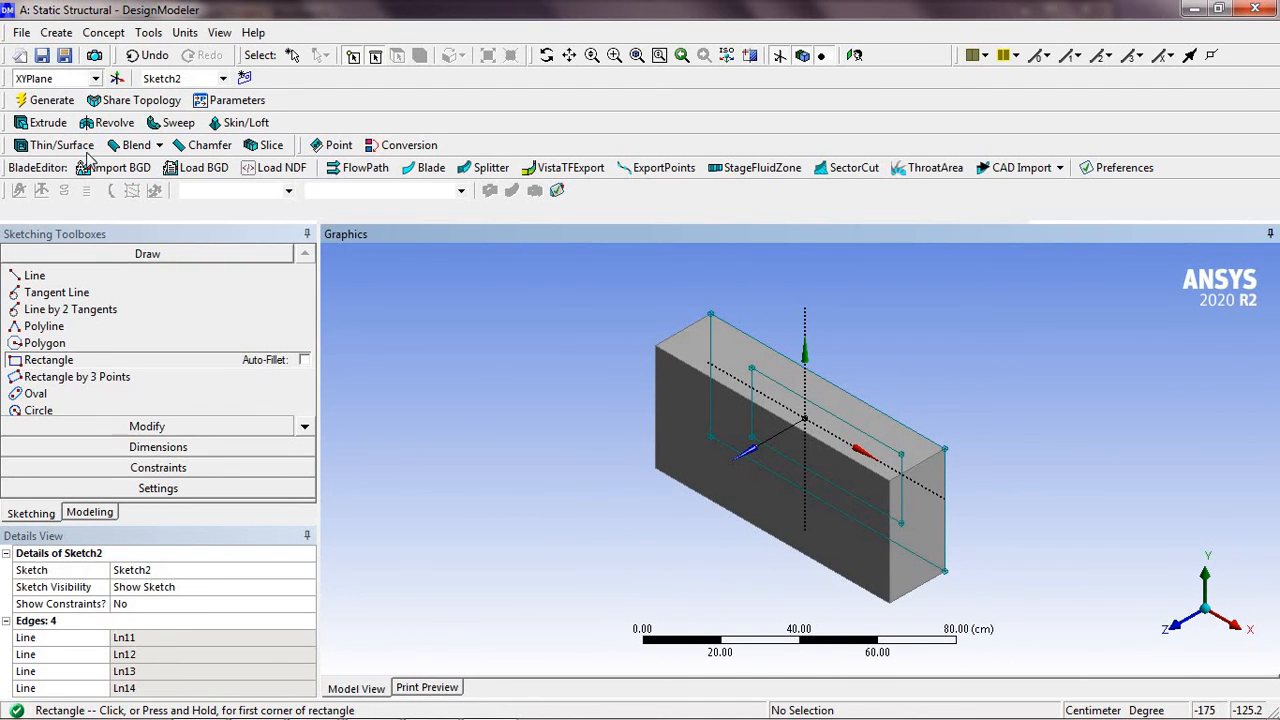
Extrude the inner rectangle 40 cm as Add Material and expand the list of bodies
click(41, 122)
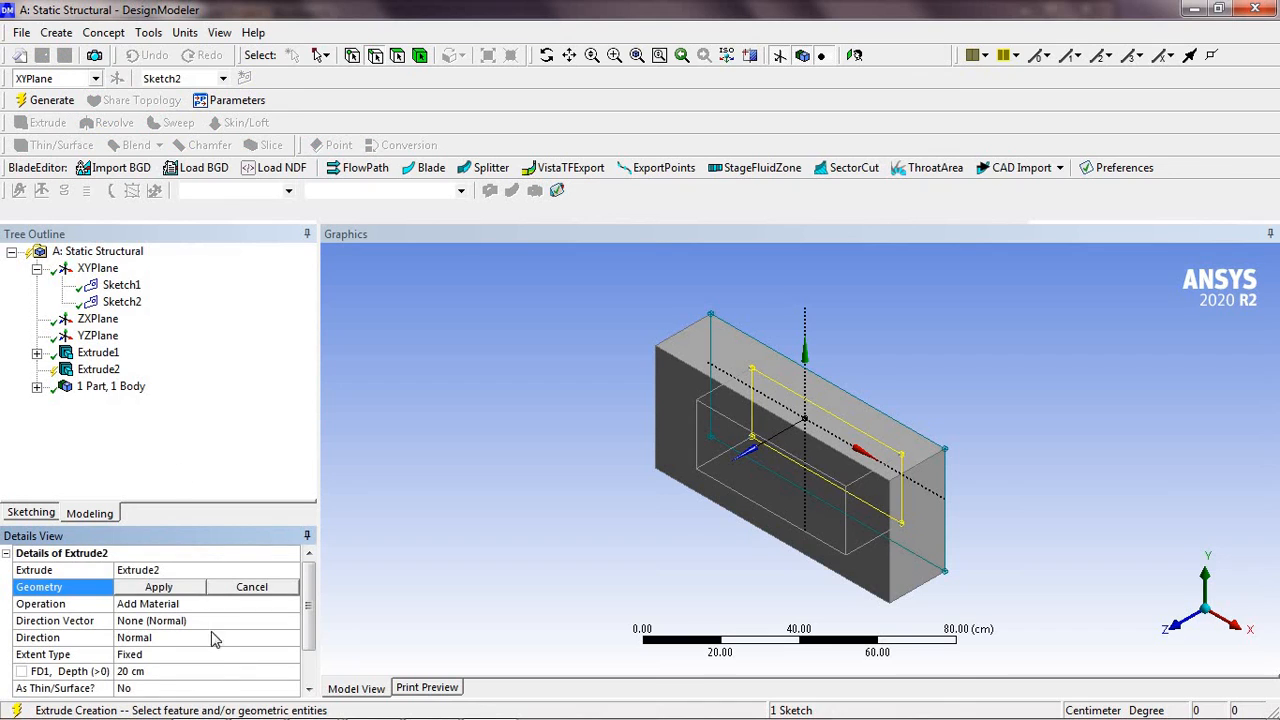
click(211, 671)
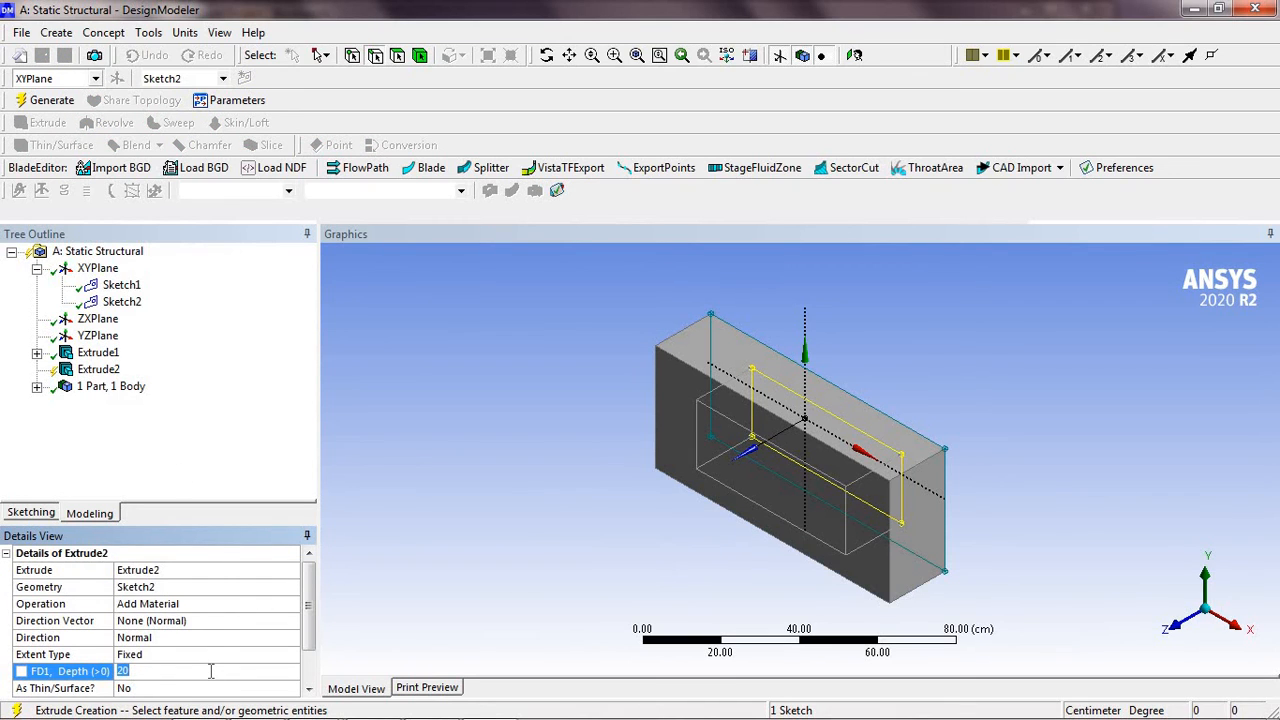
key(Return)
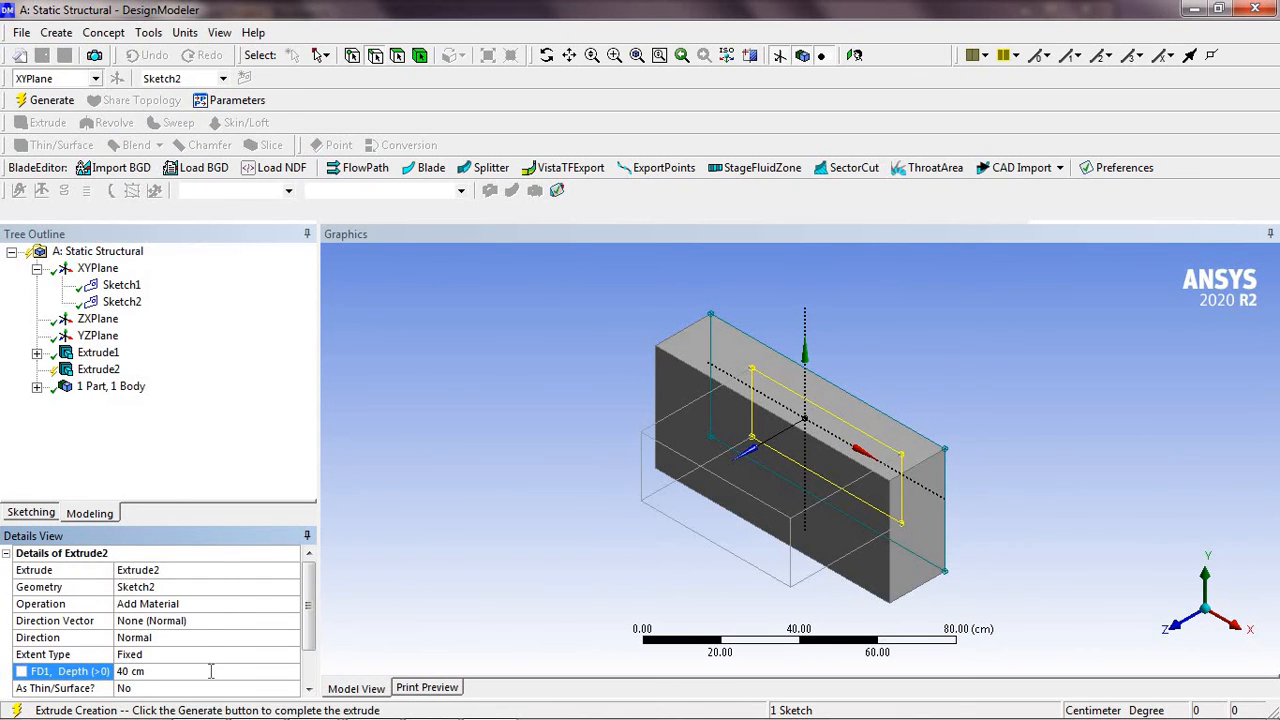
click(50, 100)
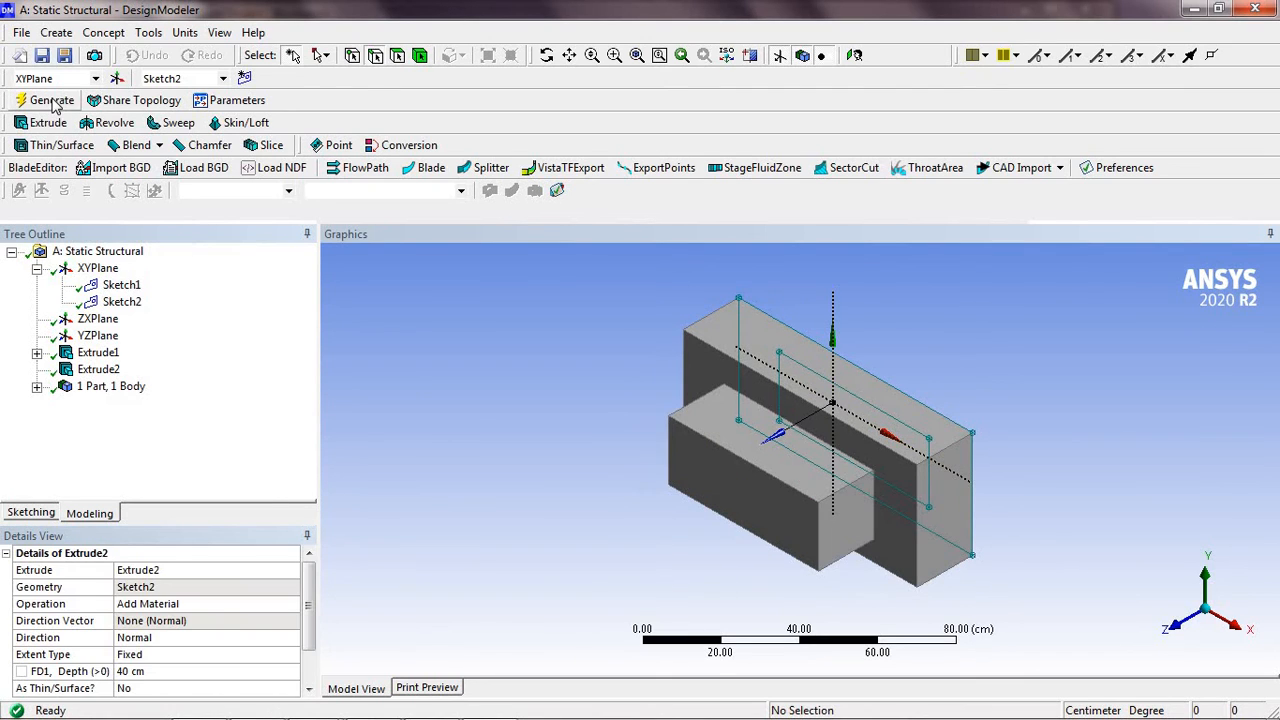
click(547, 55)
drag(757, 483, 693, 455)
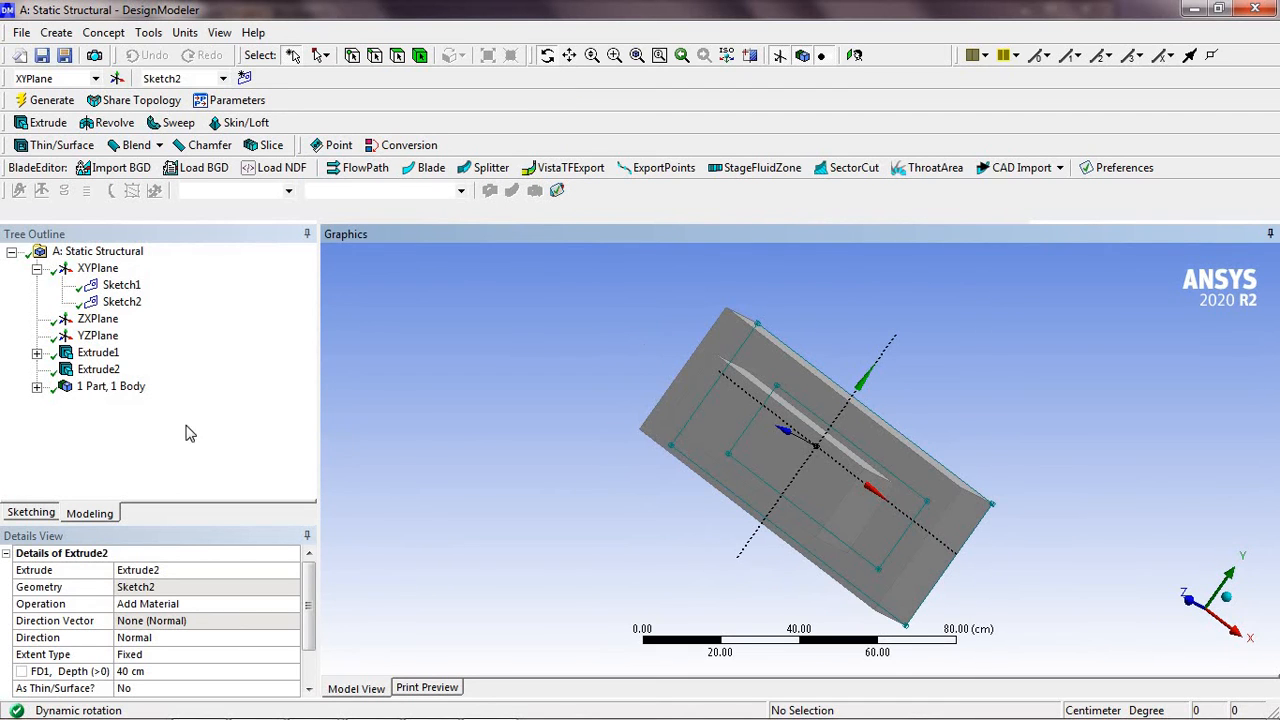
click(37, 386)
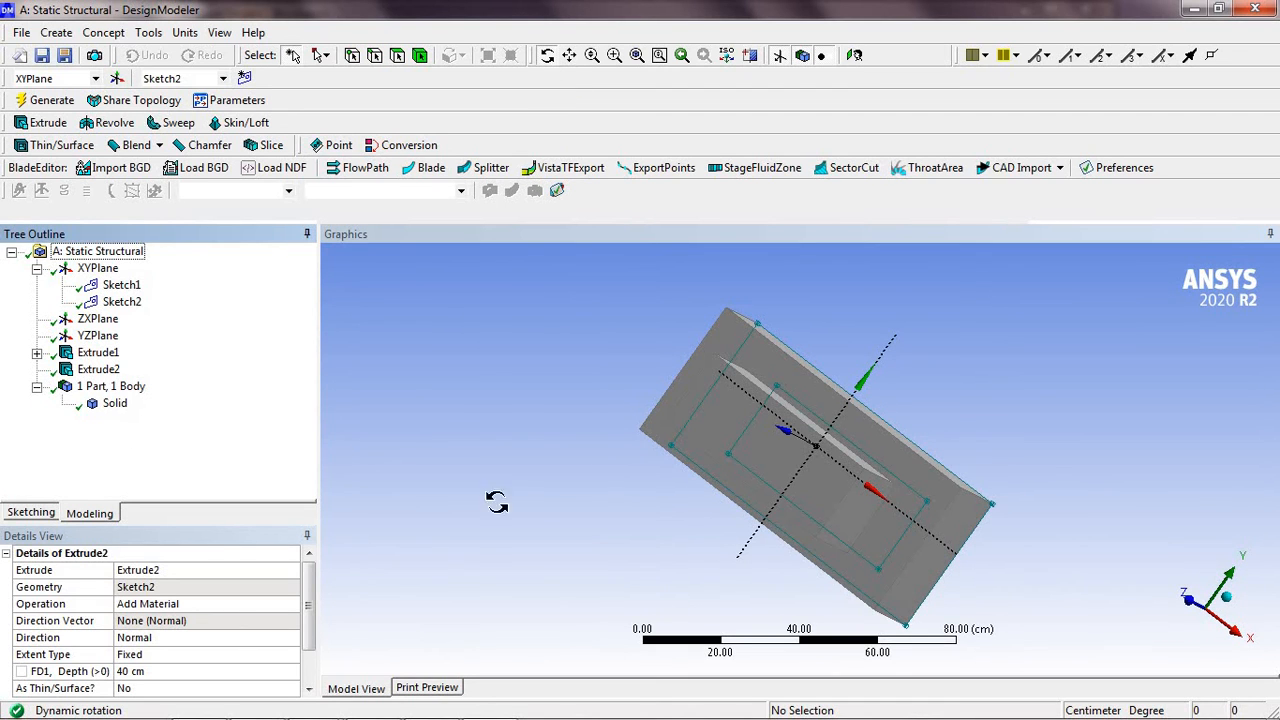
Generate a Lines From Edges feature from 23 edges of the large block and the smaller protruding block
drag(740, 470, 850, 464)
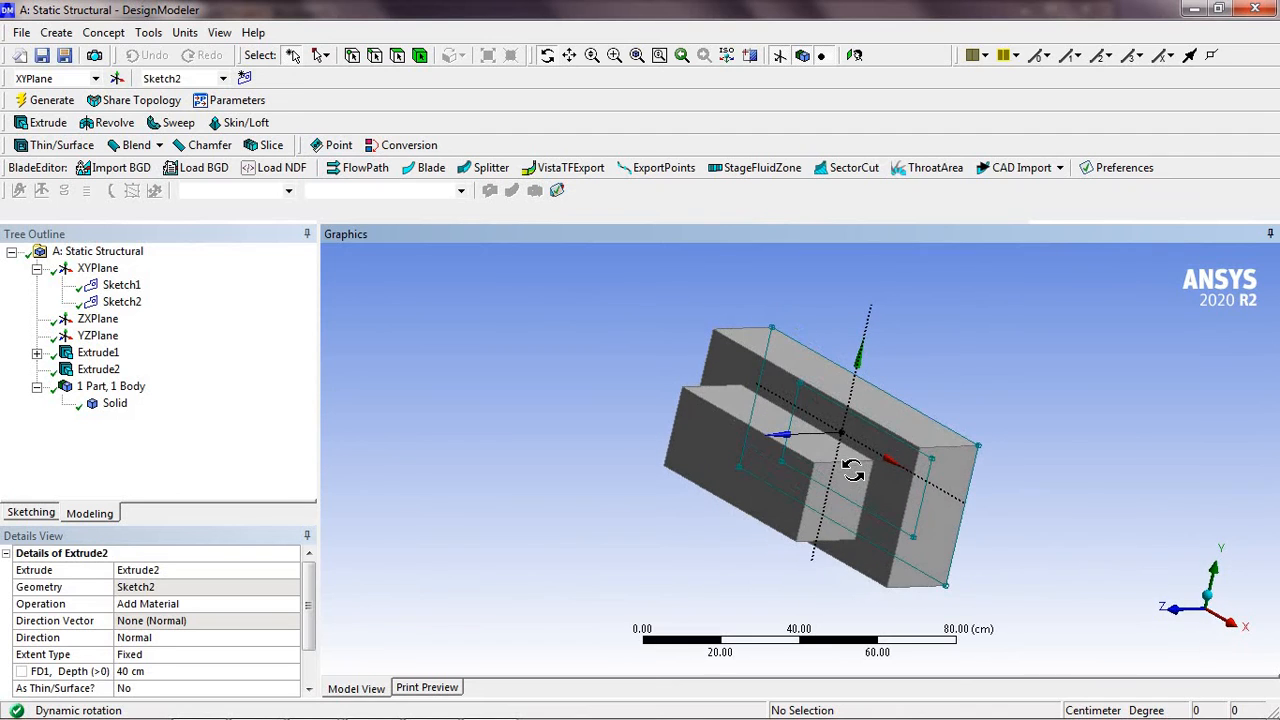
click(148, 34)
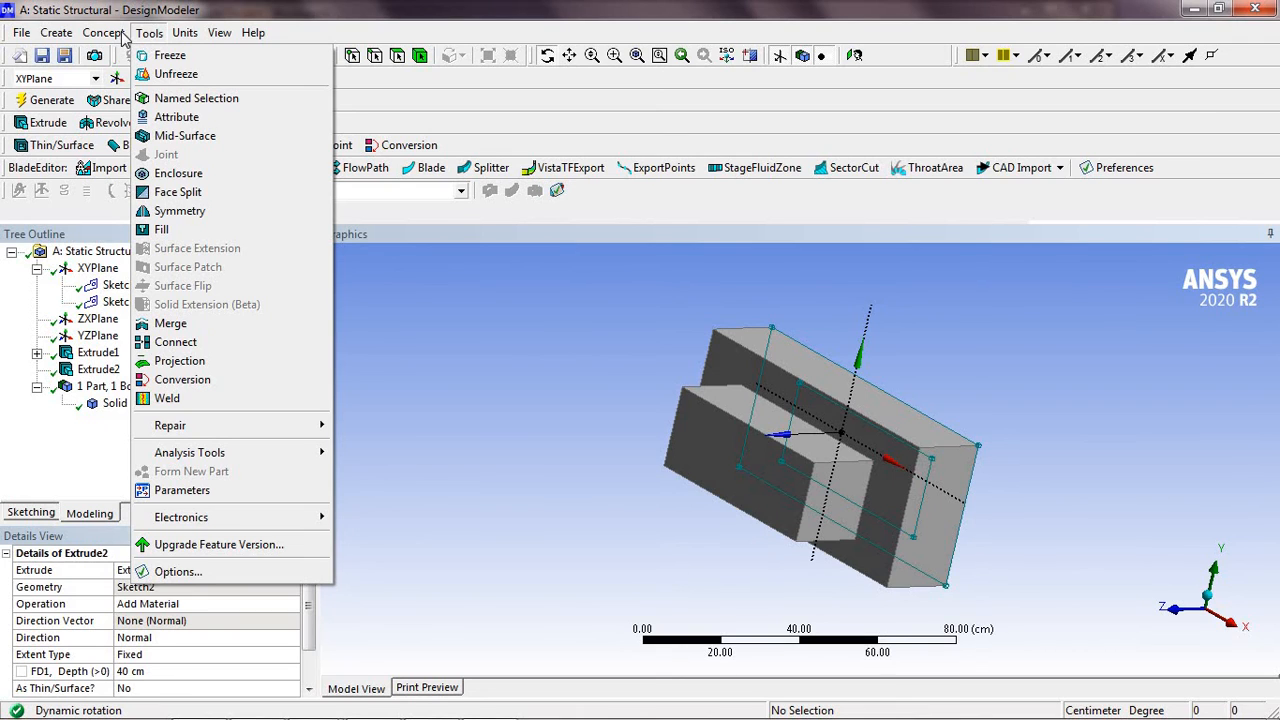
mouse_move(120, 37)
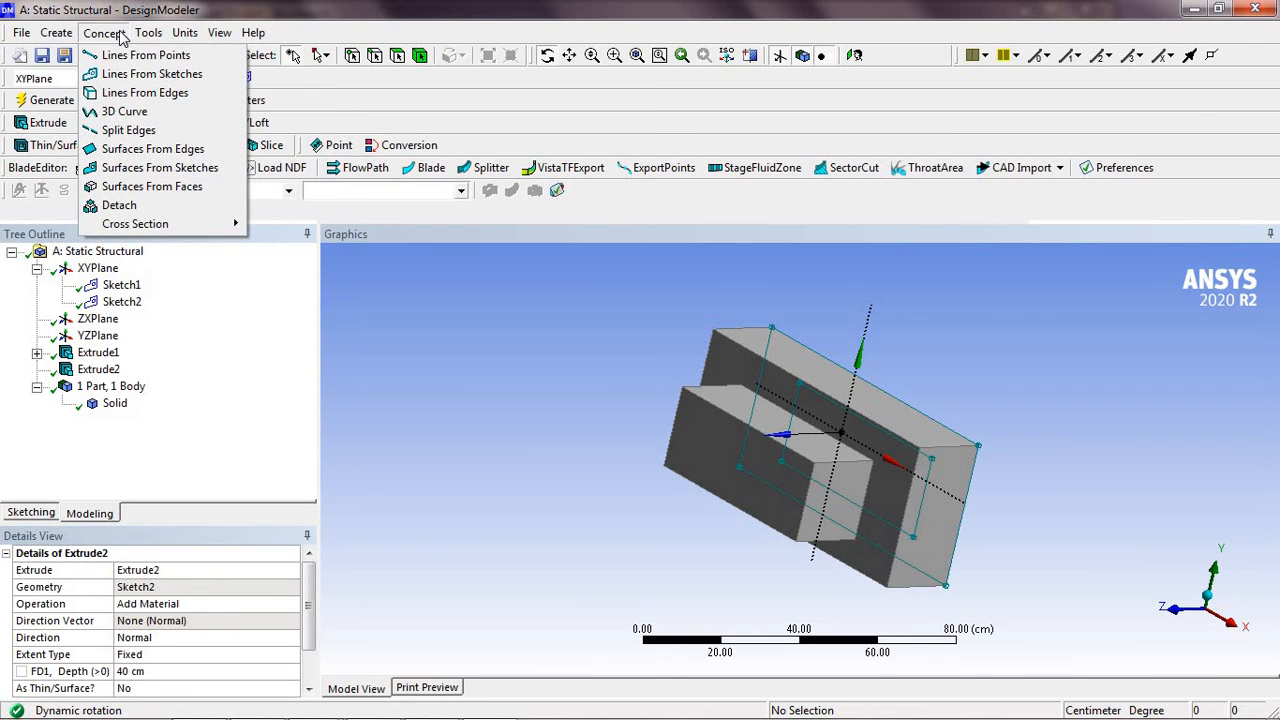
click(141, 95)
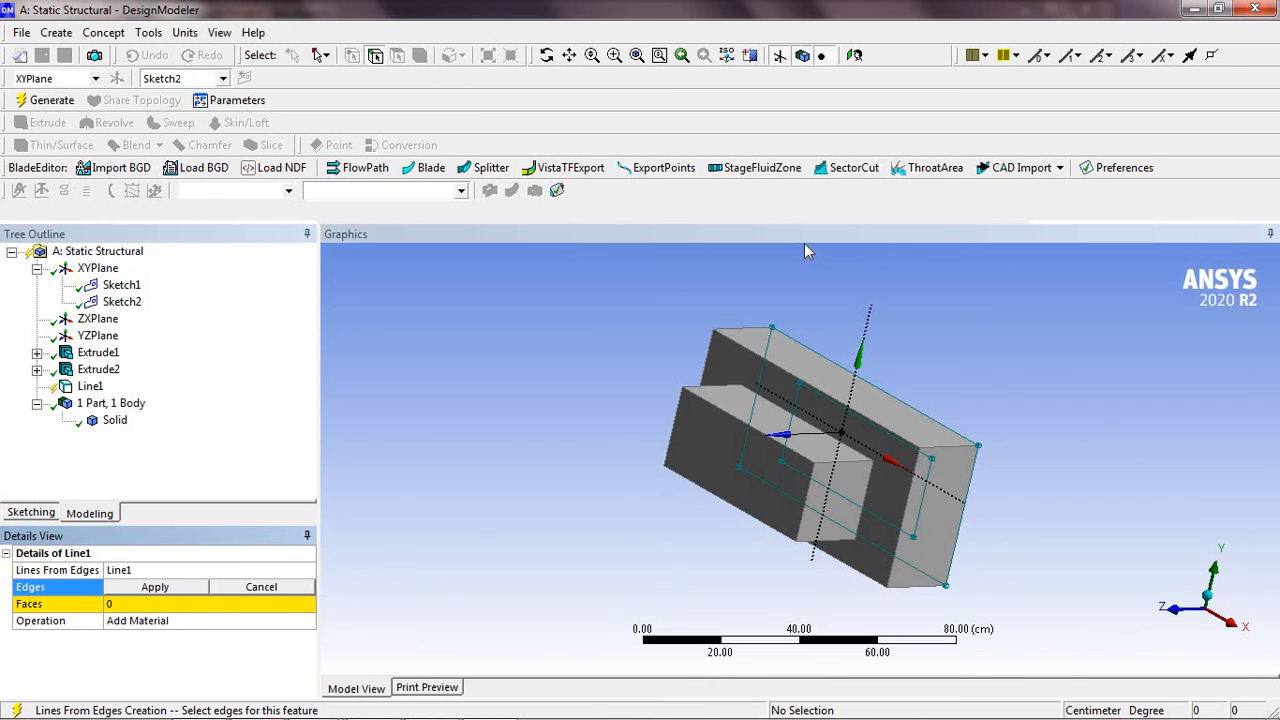
click(944, 437)
ctrl+click(944, 426)
ctrl+click(902, 430)
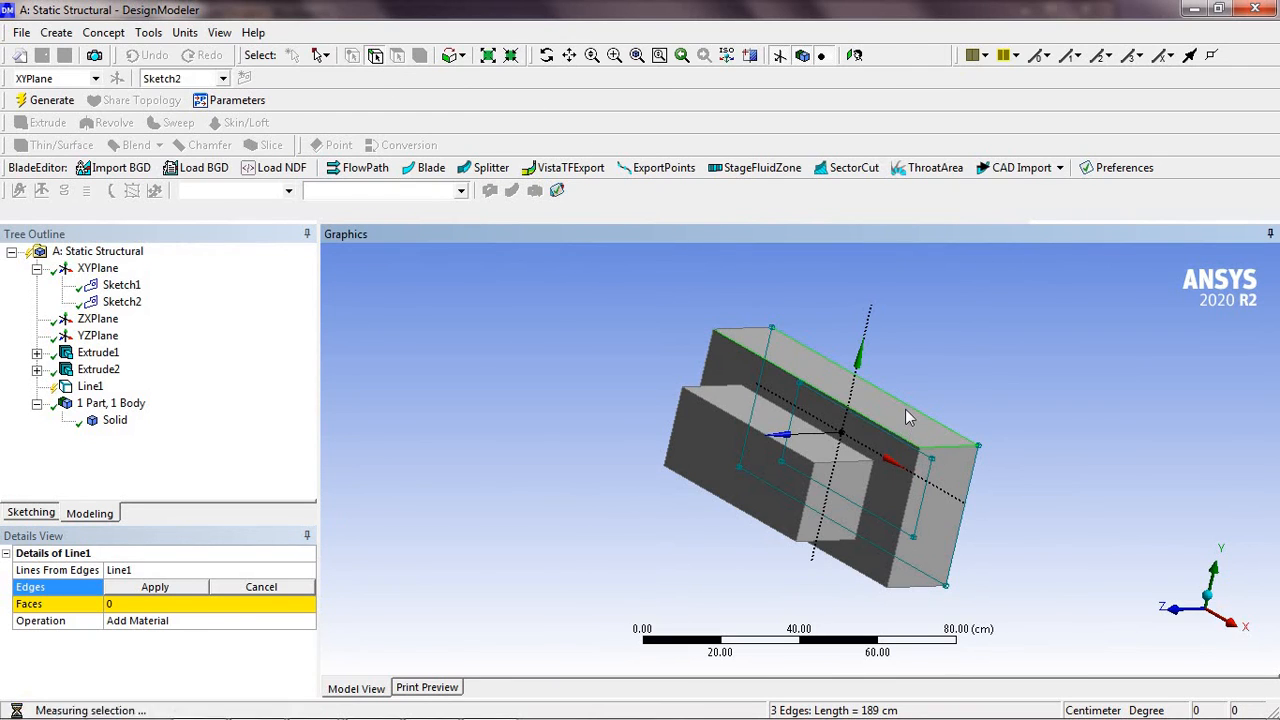
ctrl+click(745, 331)
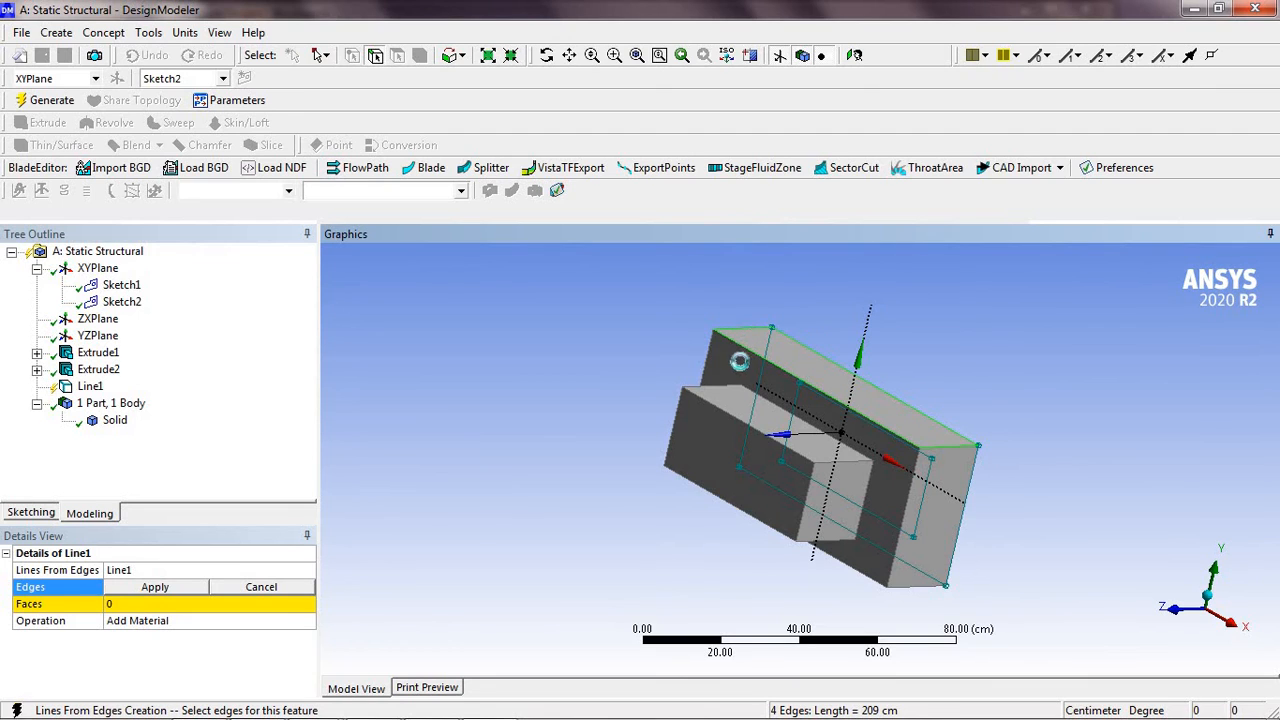
ctrl+click(703, 371)
ctrl+click(699, 389)
ctrl+click(691, 394)
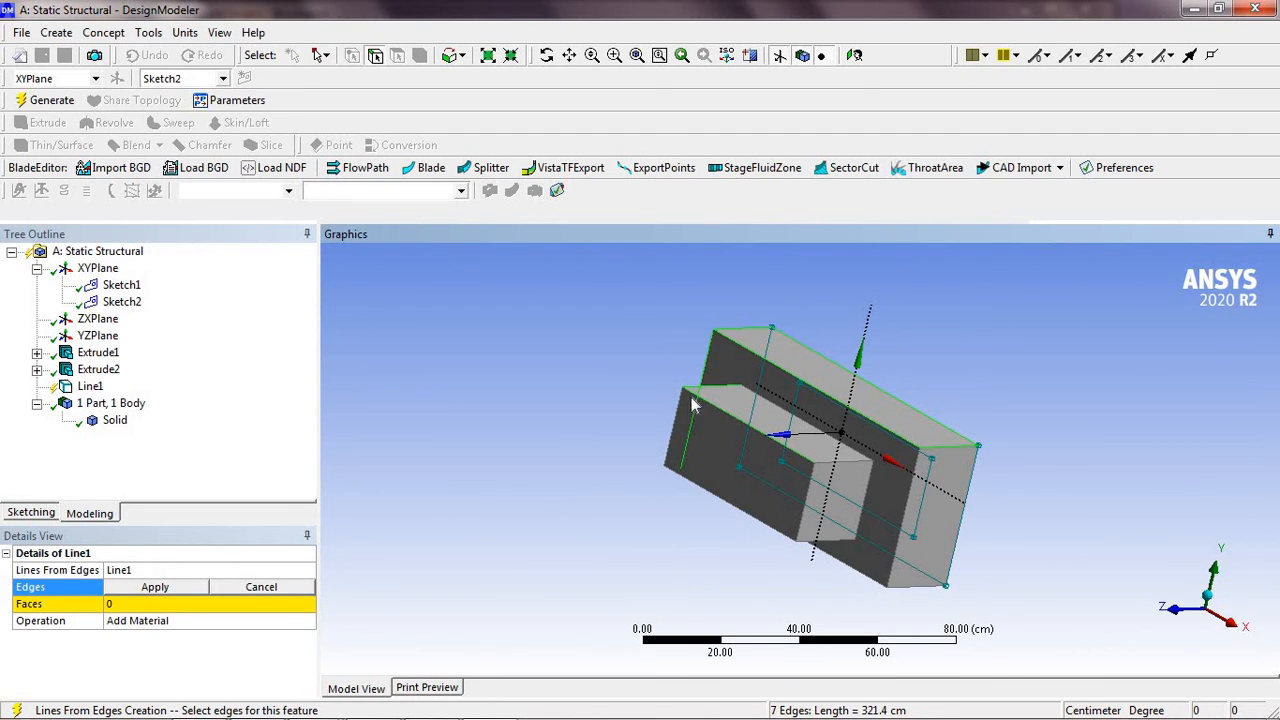
ctrl+click(674, 427)
mouse_move(676, 441)
mouse_down()
mouse_move(709, 489)
mouse_move(748, 472)
mouse_move(697, 453)
mouse_move(712, 468)
mouse_move(878, 500)
mouse_move(853, 540)
mouse_move(887, 572)
mouse_move(984, 520)
mouse_move(852, 420)
mouse_move(764, 404)
mouse_move(820, 444)
mouse_move(822, 424)
mouse_move(843, 455)
mouse_up()
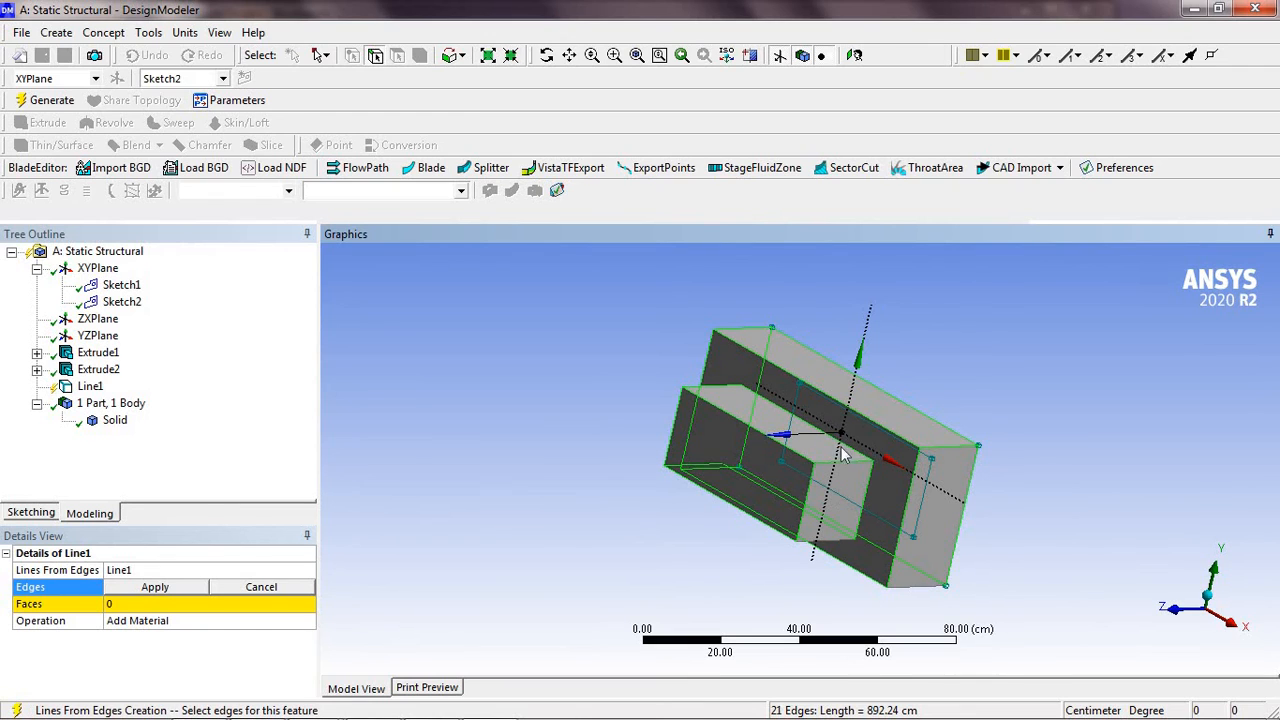
mouse_move(838, 538)
mouse_down()
mouse_move(830, 548)
mouse_move(720, 498)
mouse_move(716, 448)
mouse_move(748, 440)
mouse_up()
ctrl+click(741, 409)
click(155, 587)
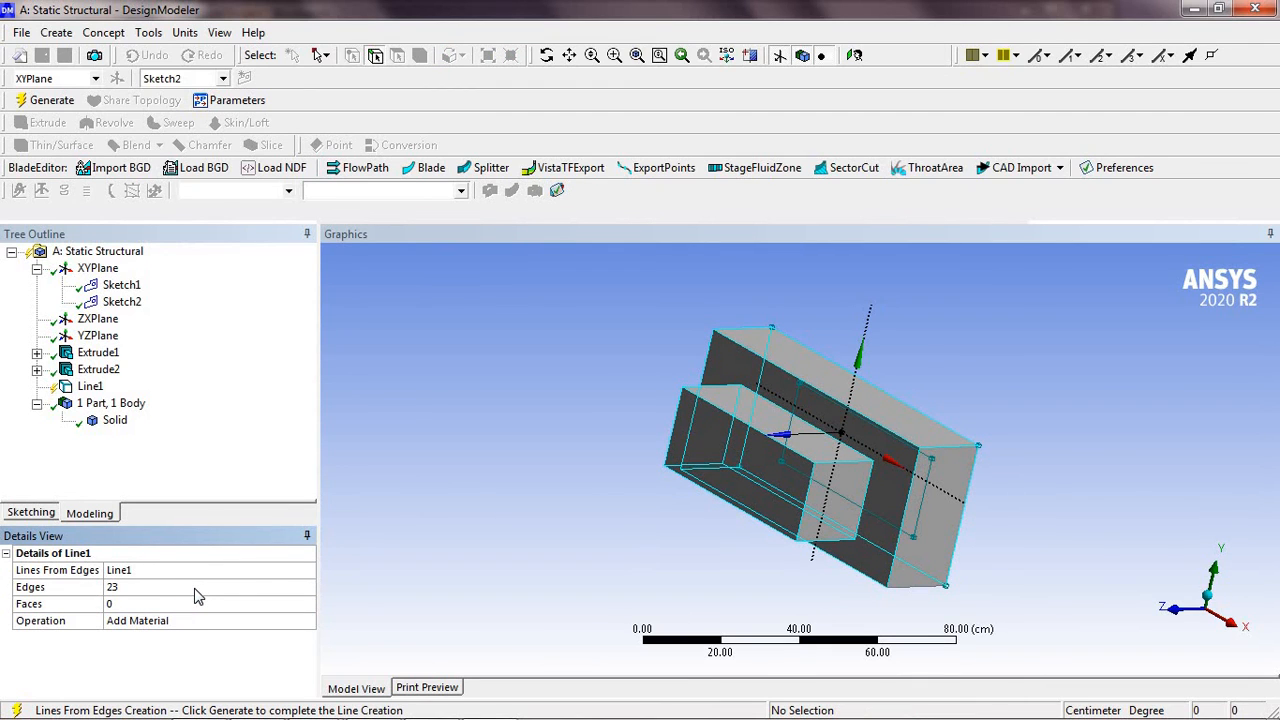
click(48, 102)
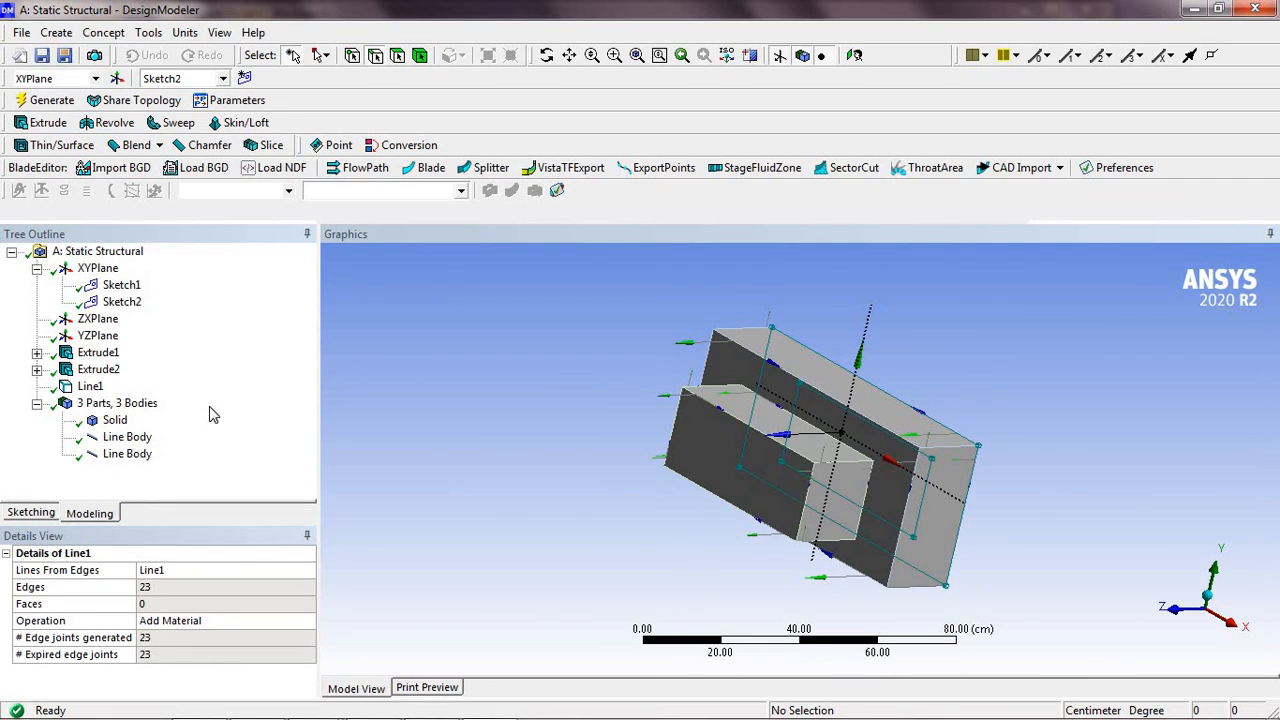
Inspect the two new line bodies one after the other to see which block's edges each covers
click(143, 440)
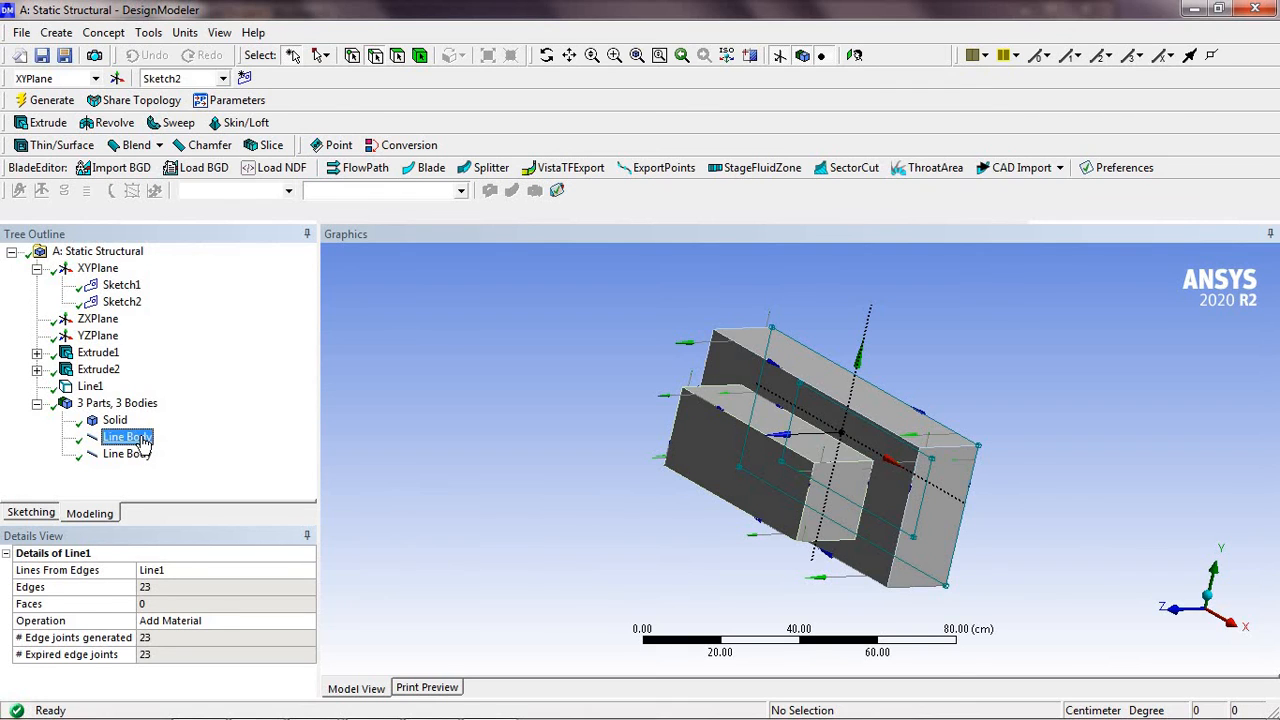
click(134, 456)
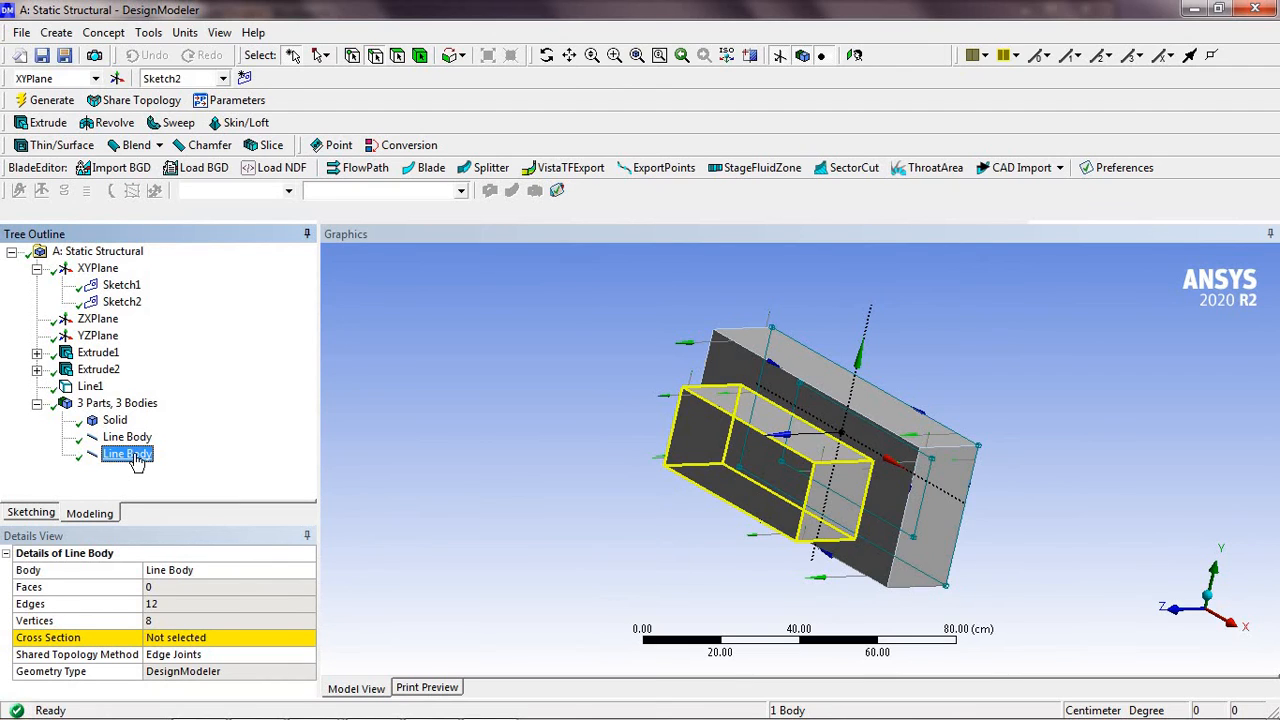
Compare the details of the large block's line body with those of the smaller block's line body
click(134, 440)
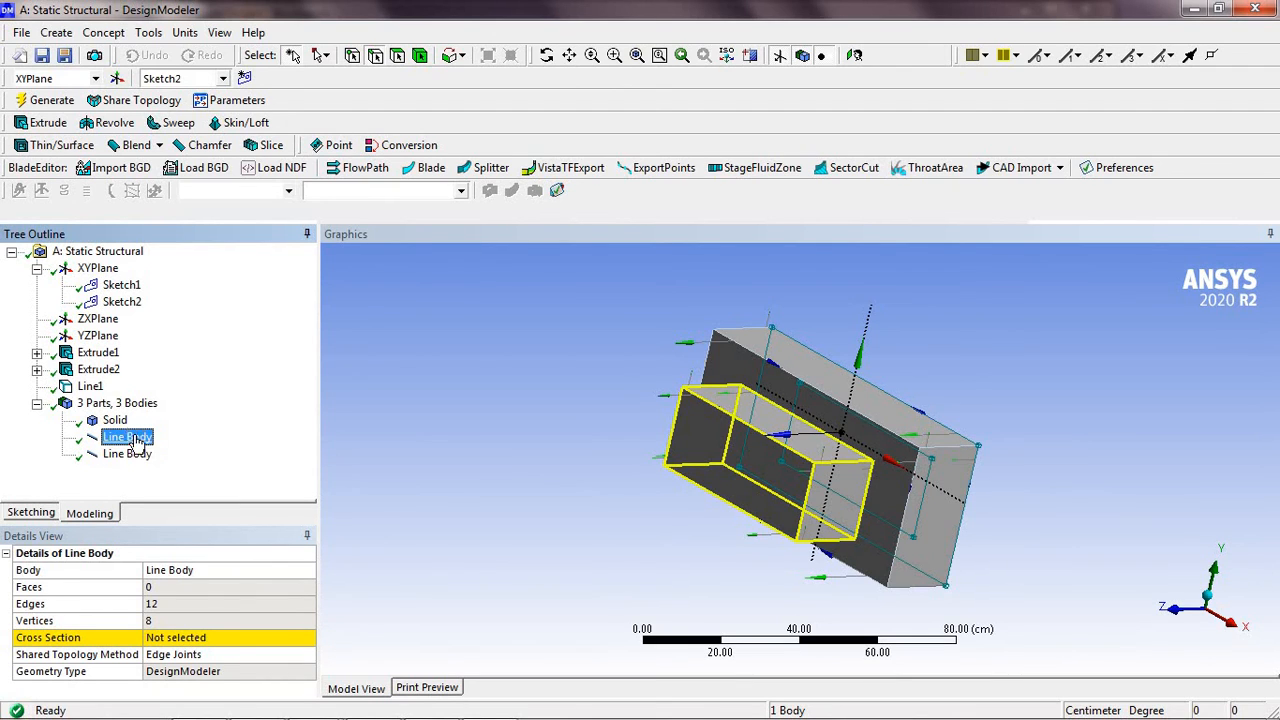
click(134, 456)
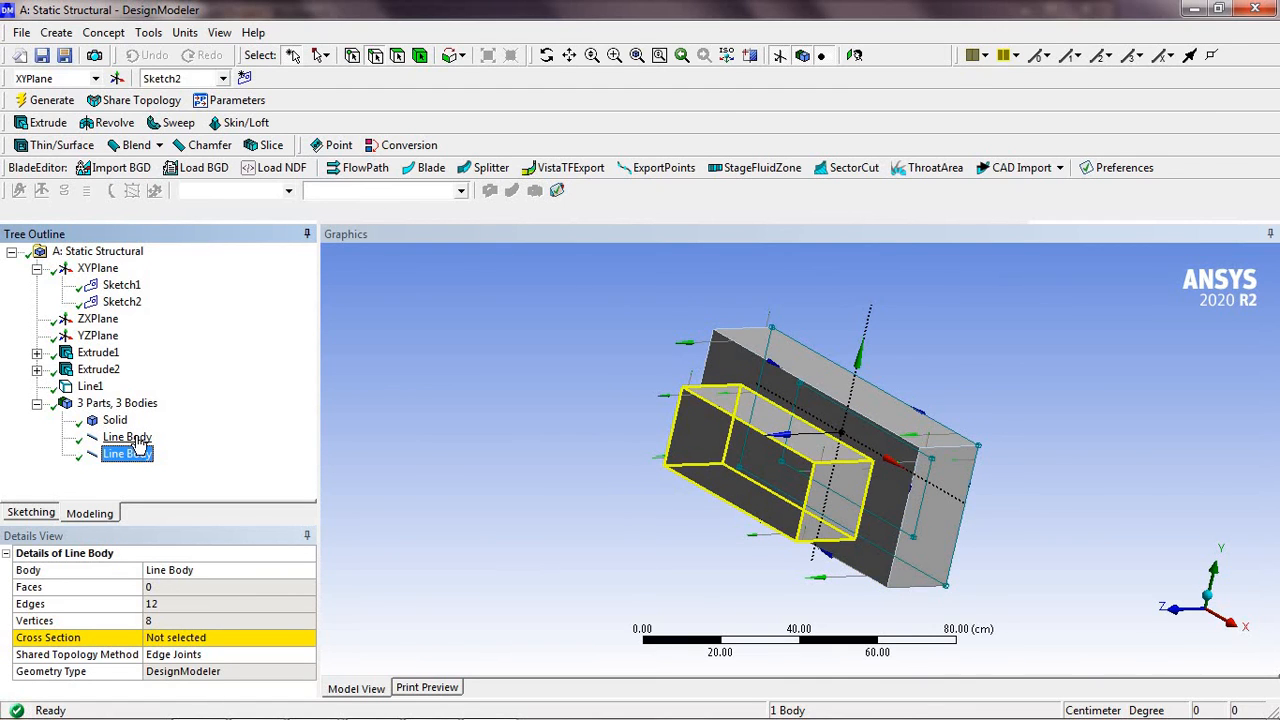
click(139, 441)
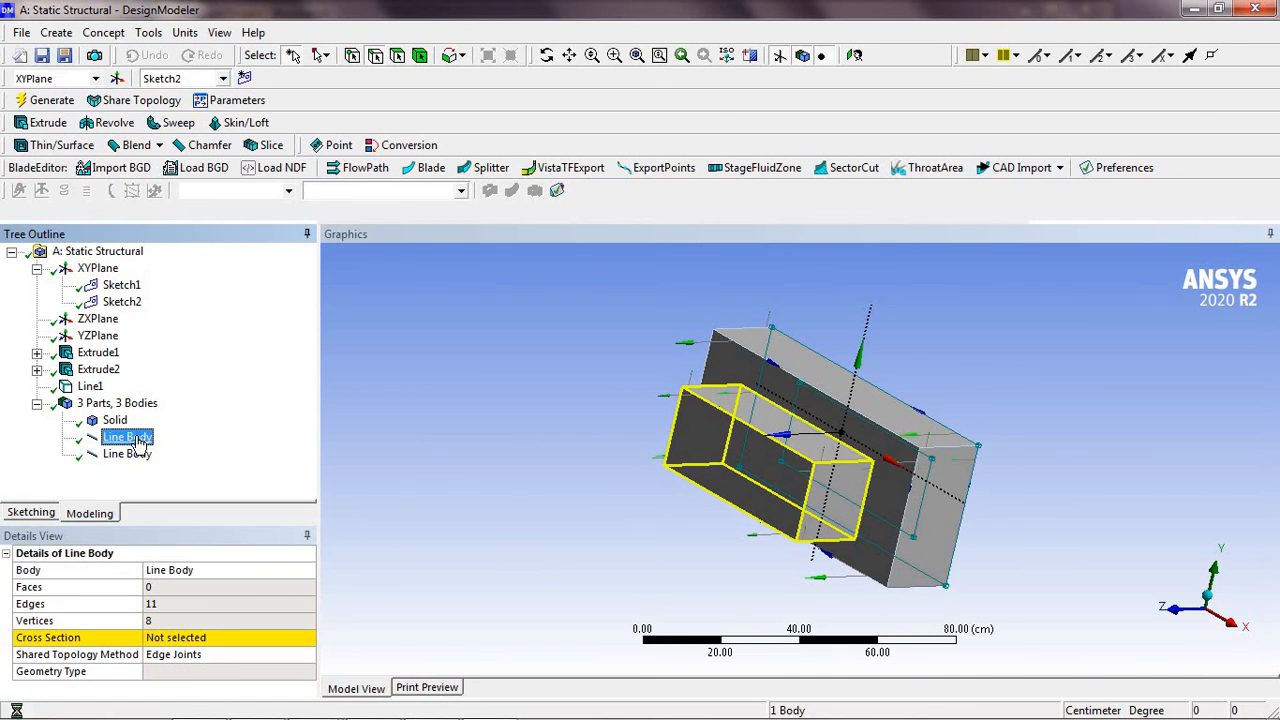
click(136, 456)
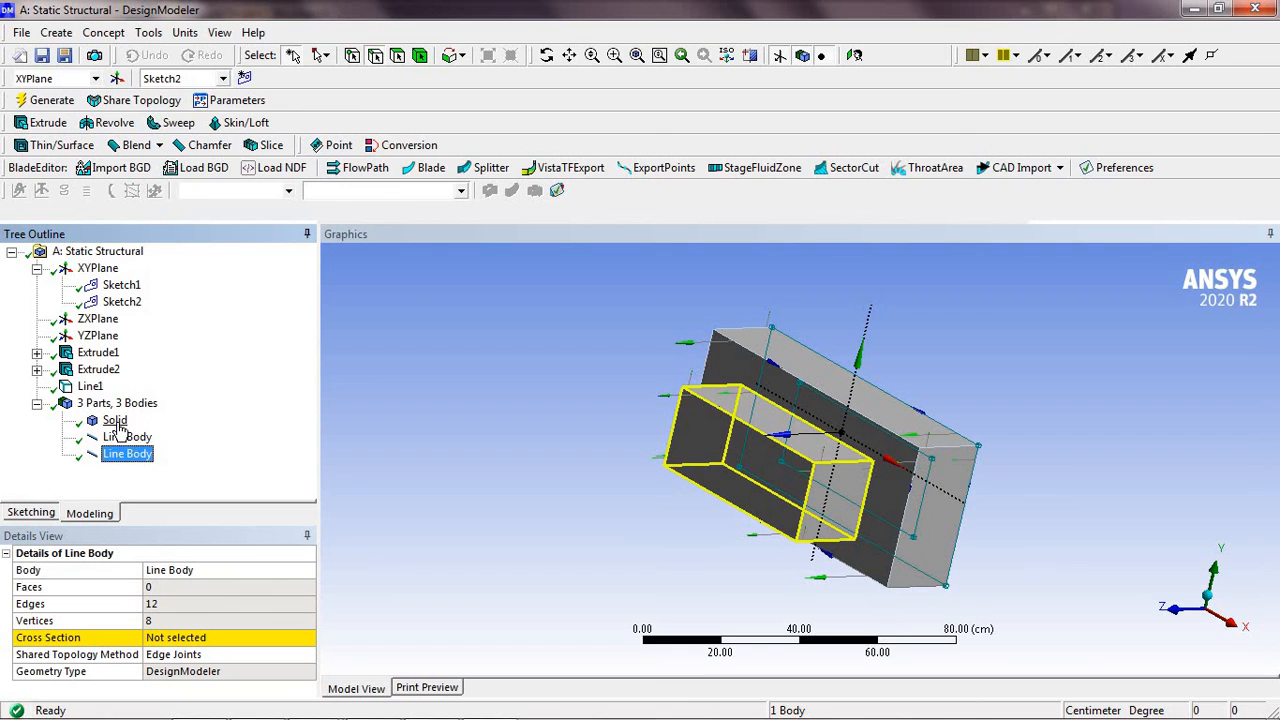
click(136, 440)
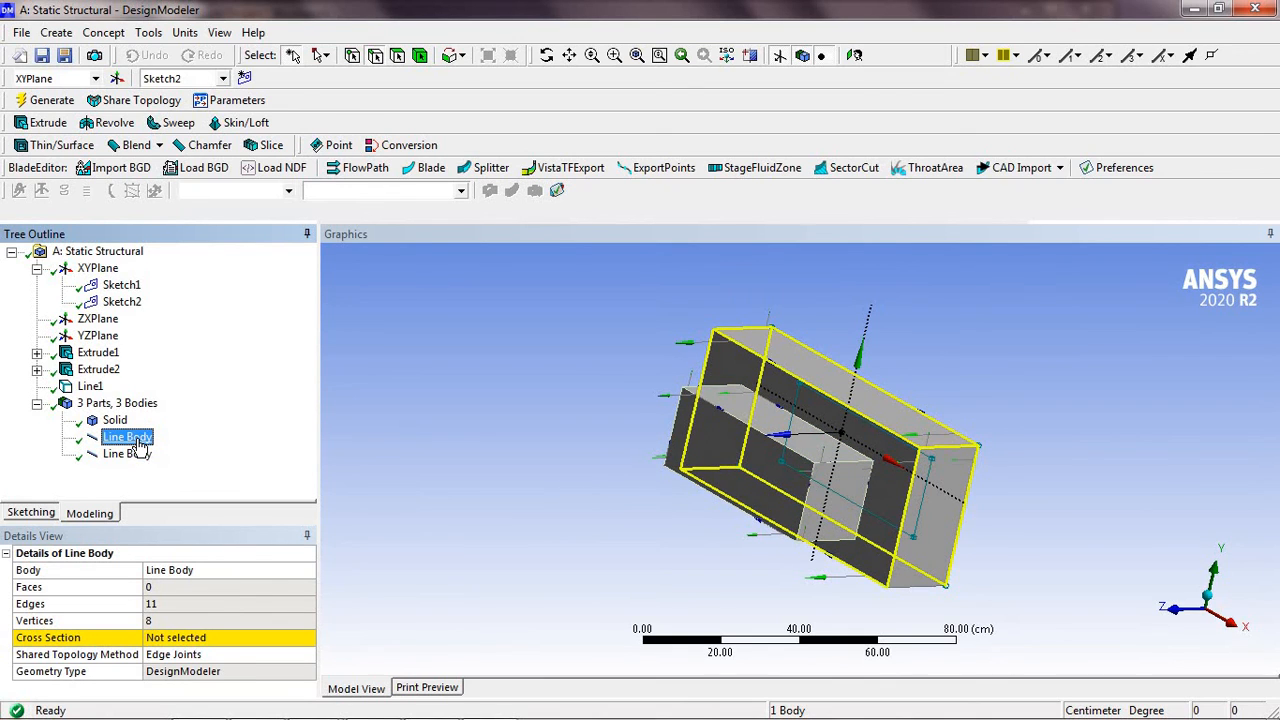
Create a circular cross section with the default 1 cm radius for the line bodies
click(116, 36)
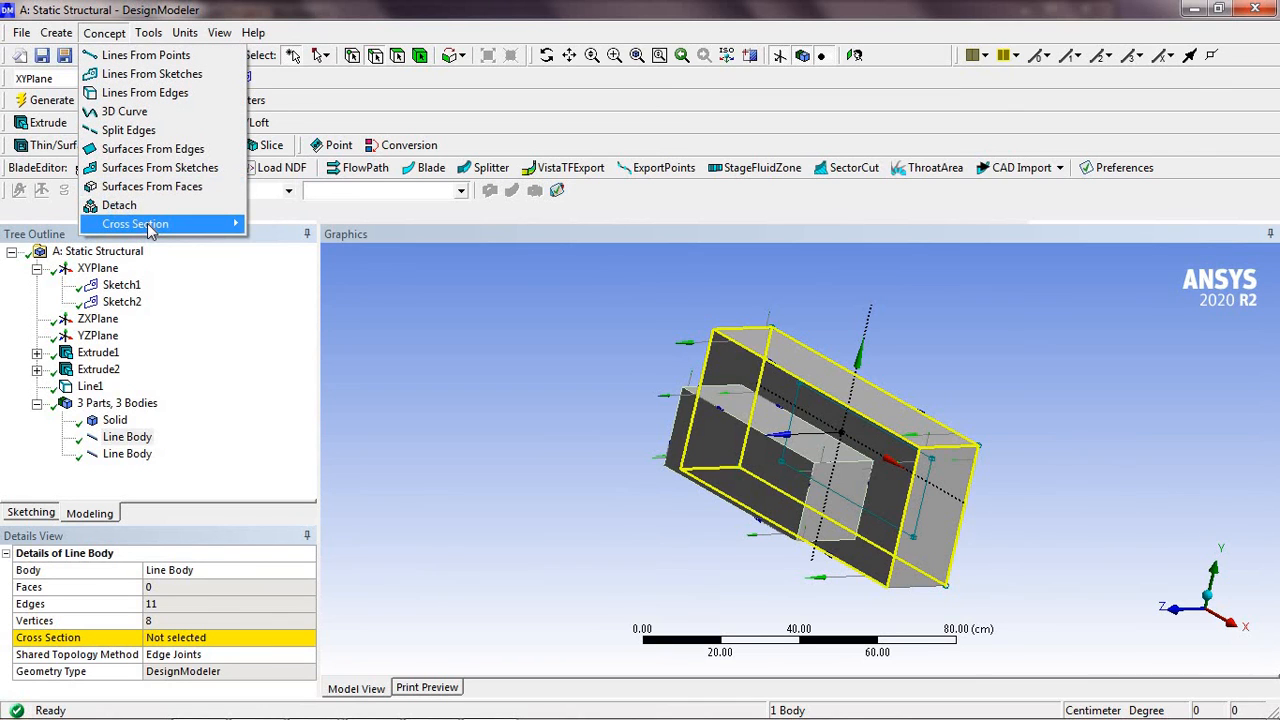
mouse_move(154, 228)
click(290, 242)
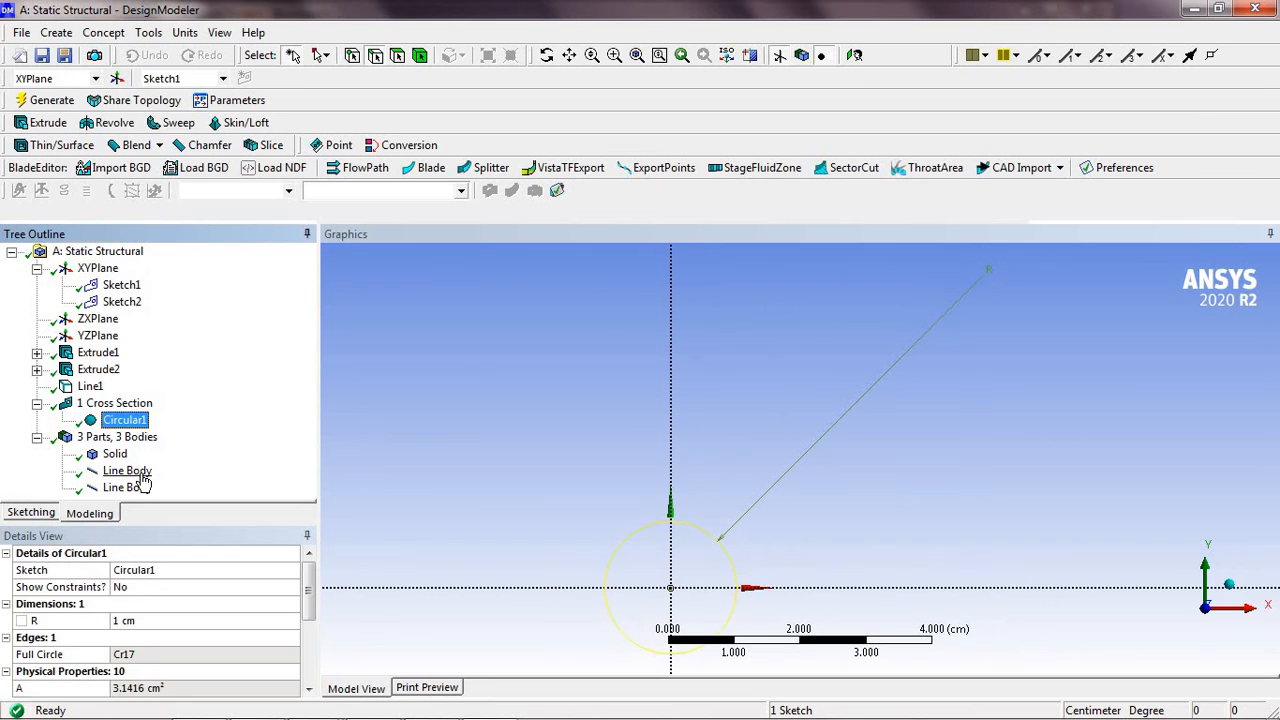
Assign the Circular1 cross section to the large block's line body and the smaller block's line body
click(140, 474)
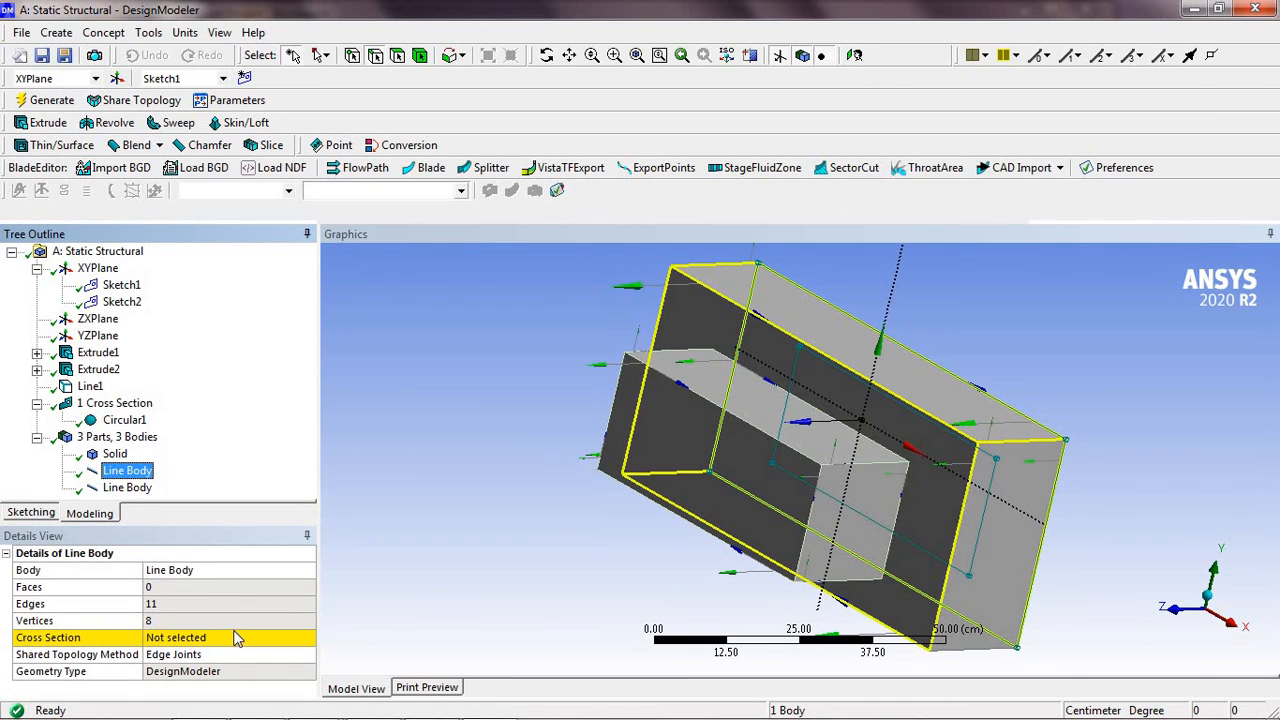
click(245, 640)
click(307, 637)
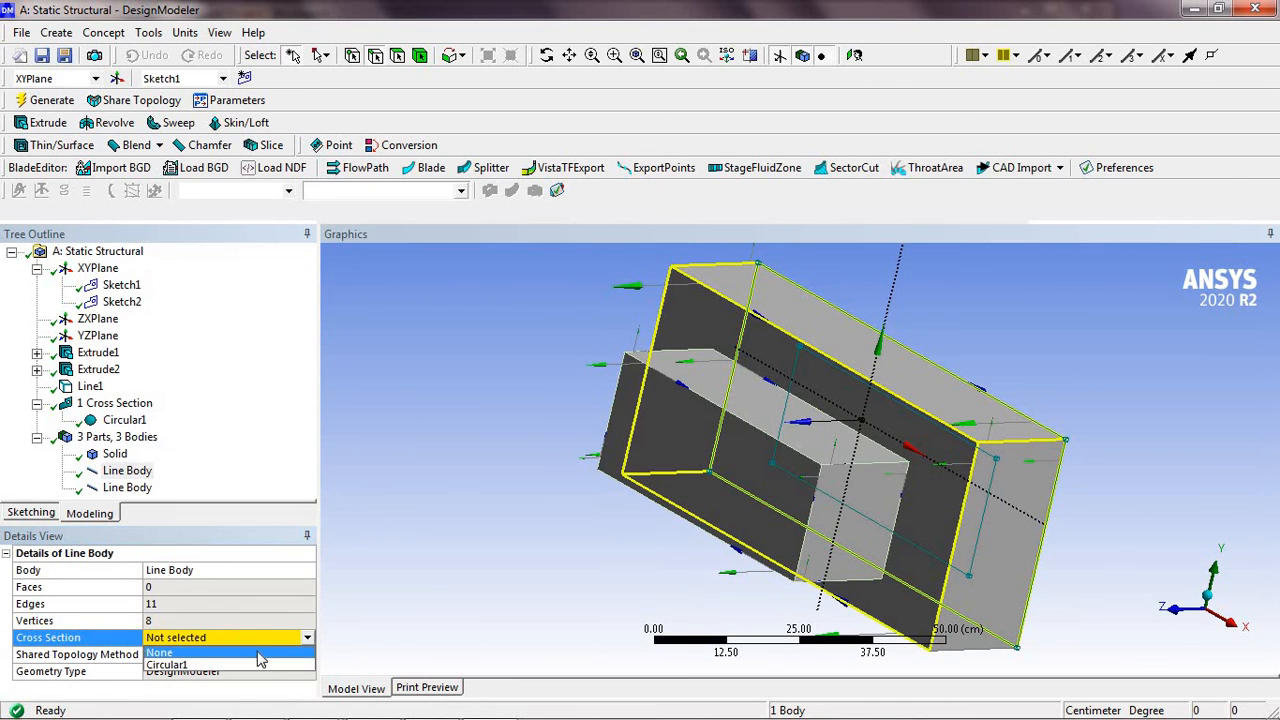
click(238, 665)
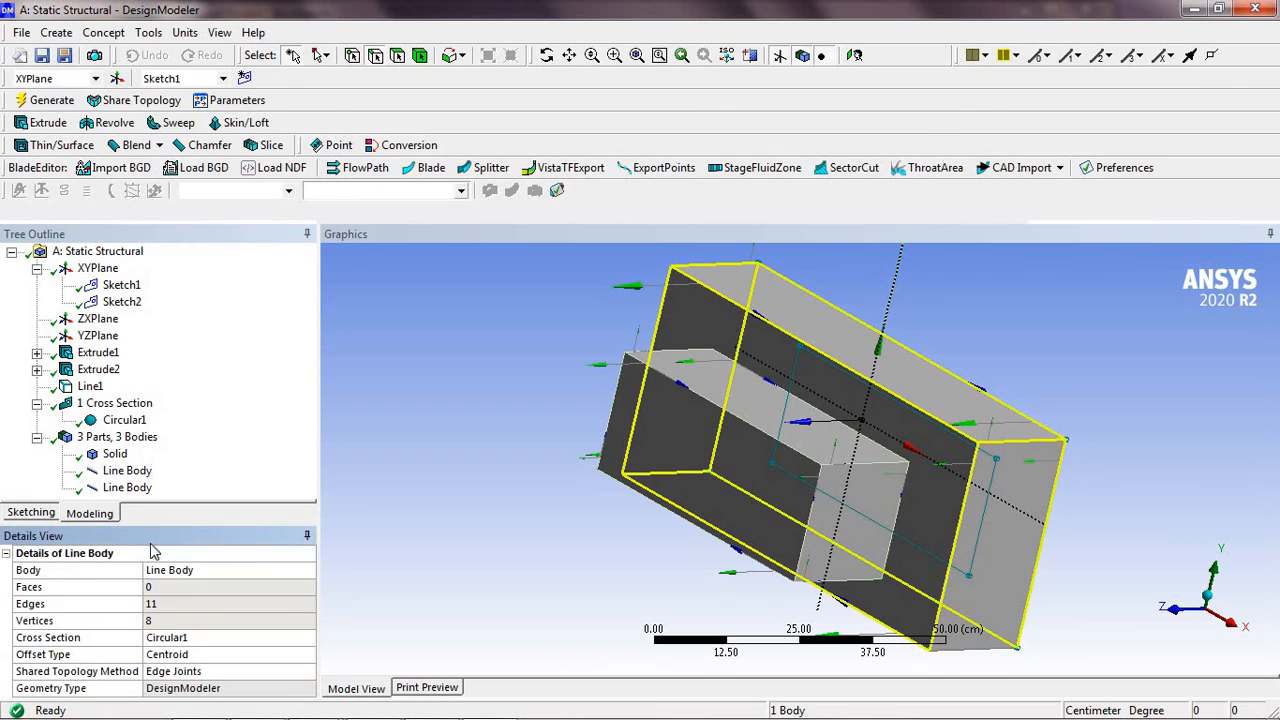
click(138, 490)
click(245, 640)
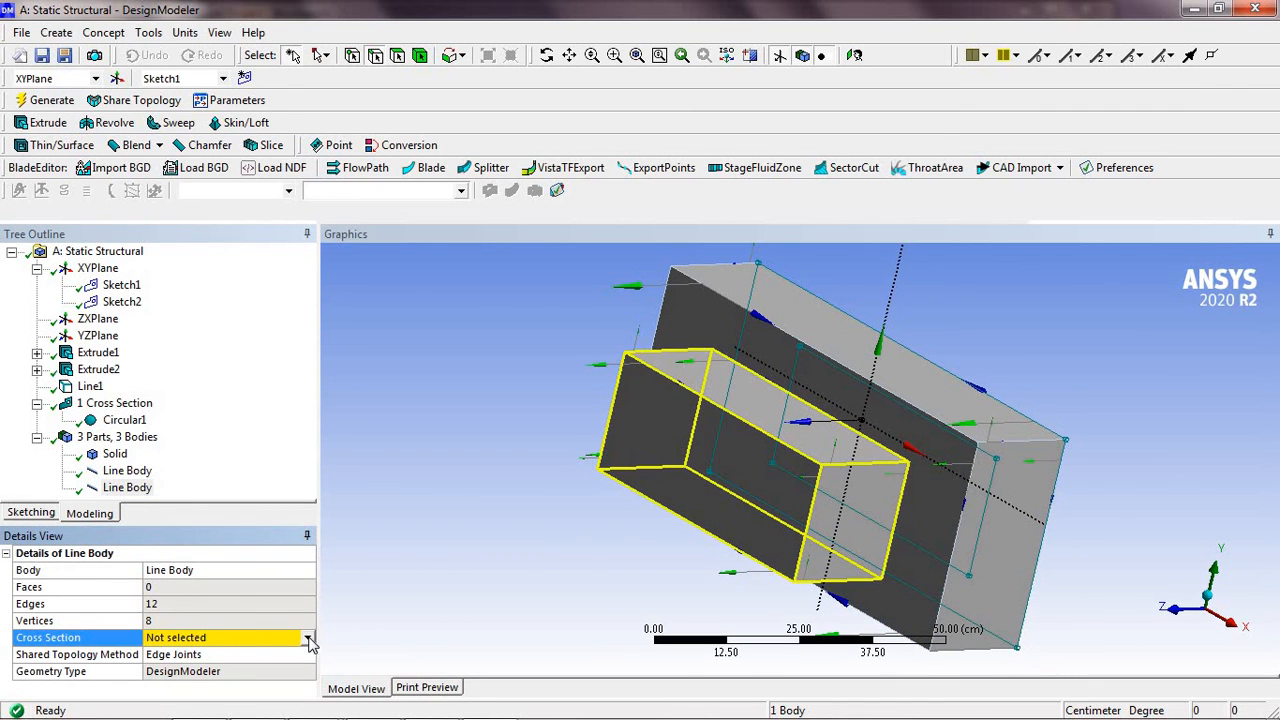
click(308, 638)
click(262, 665)
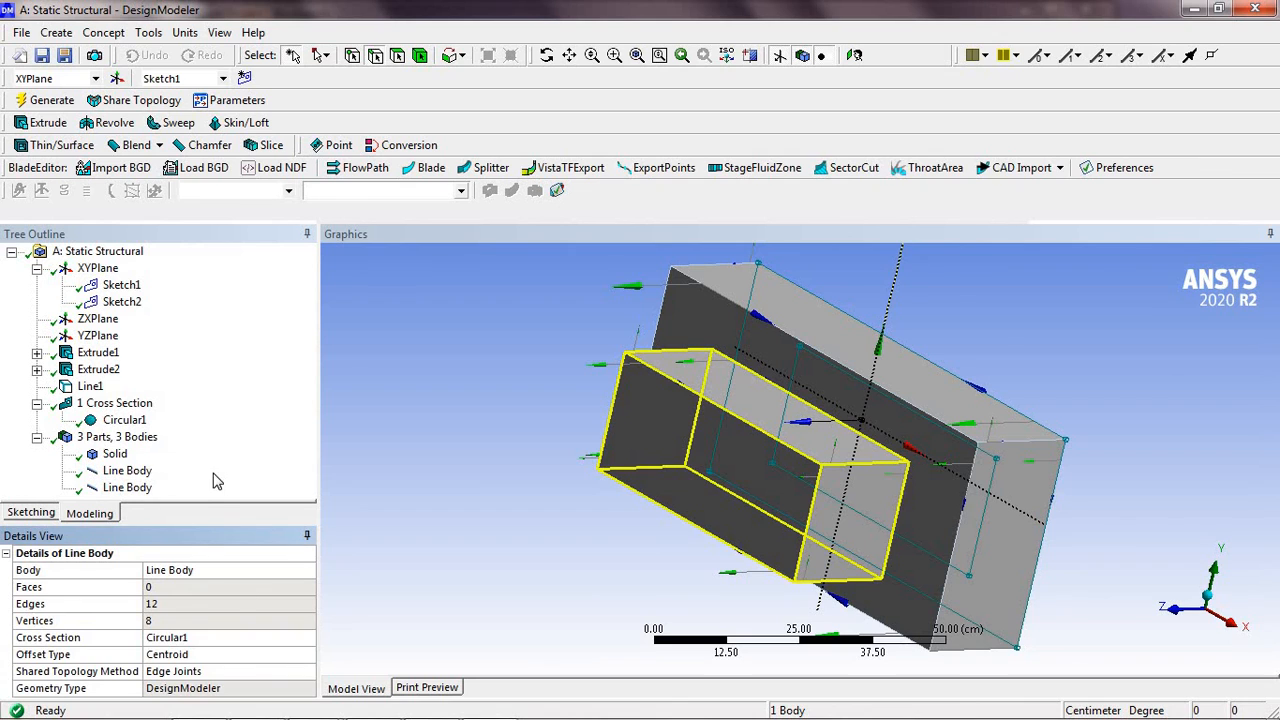
Turn on the display of Cross Section Solids so the line bodies are drawn with their circular profile
click(218, 33)
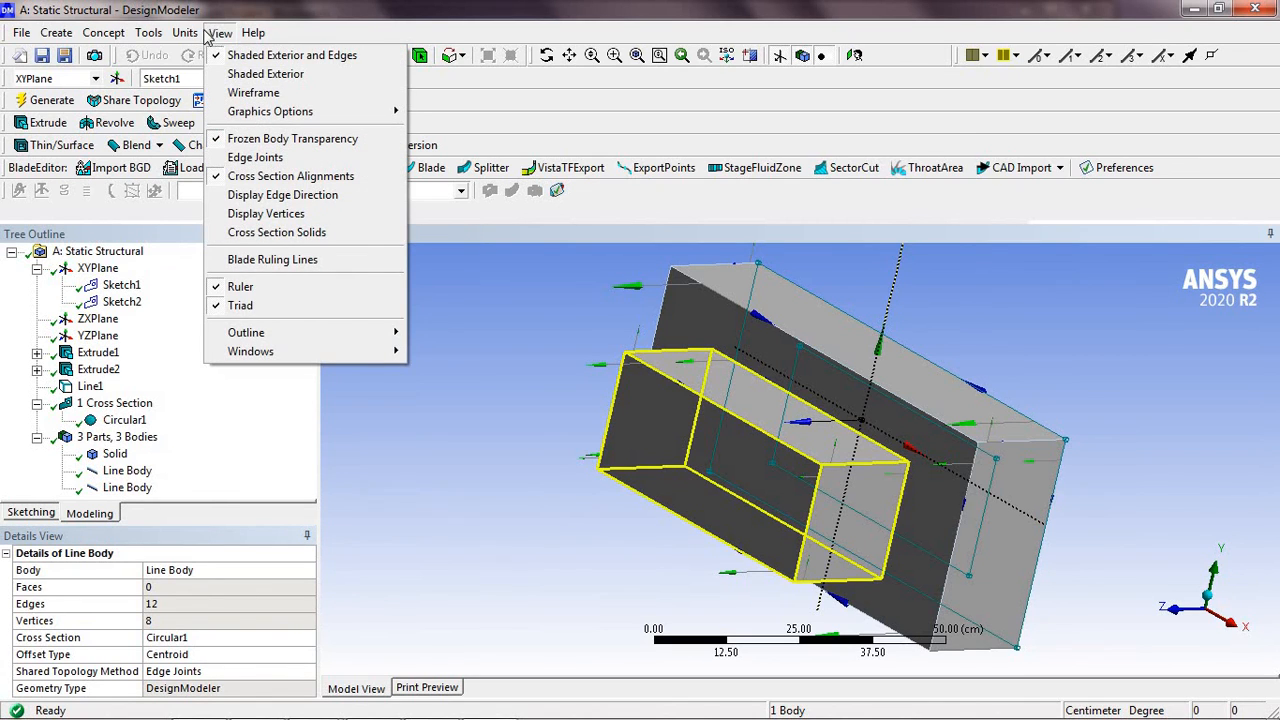
click(190, 36)
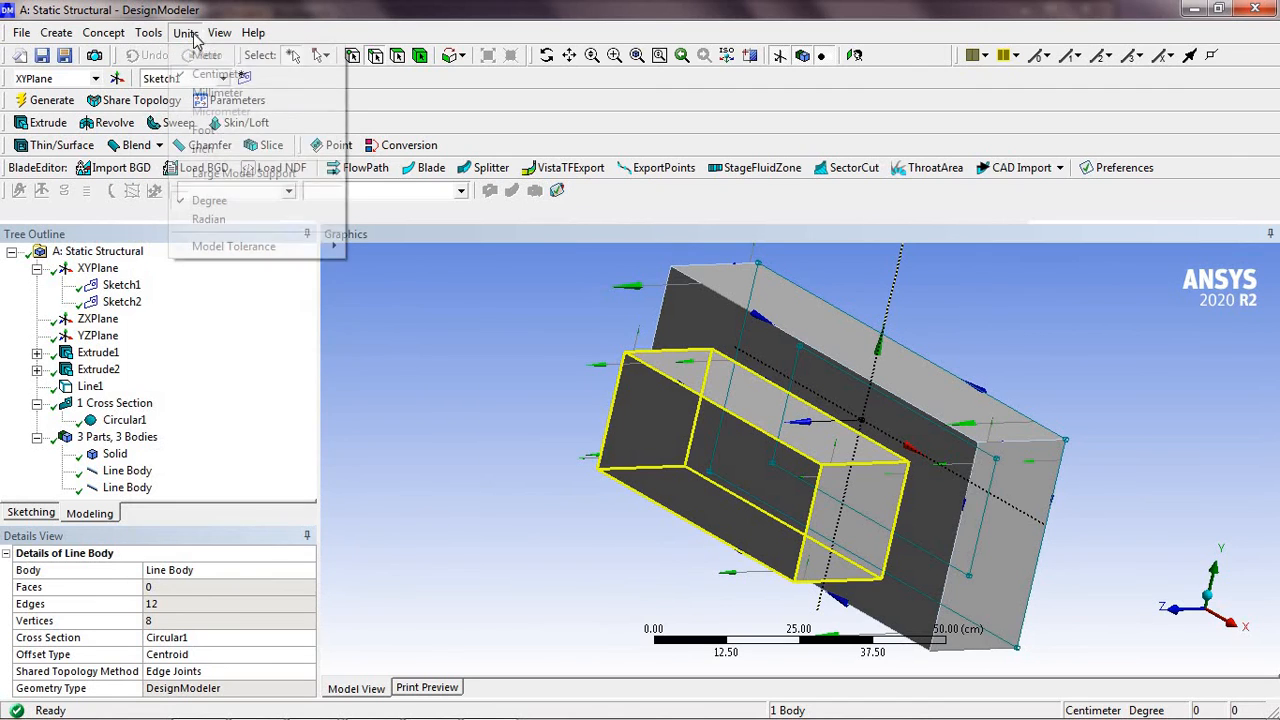
click(236, 229)
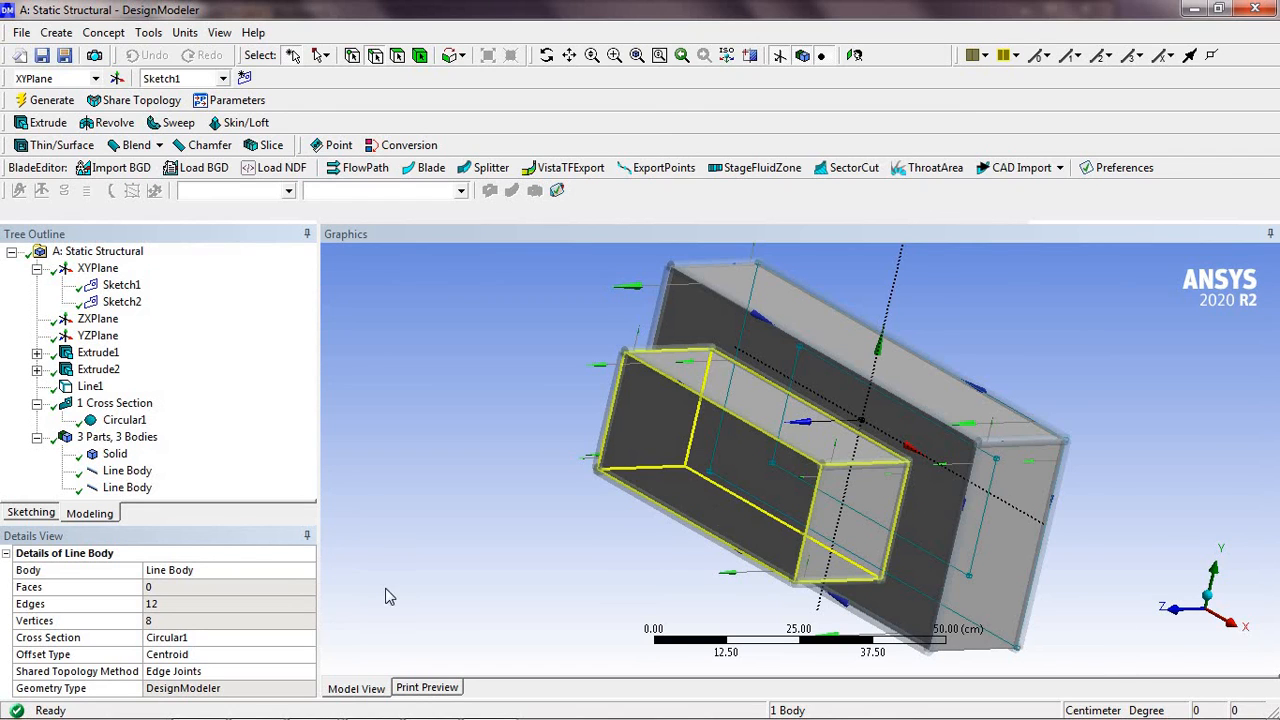
Suppress the solid block body, leaving only the two line bodies active in the model
click(115, 455)
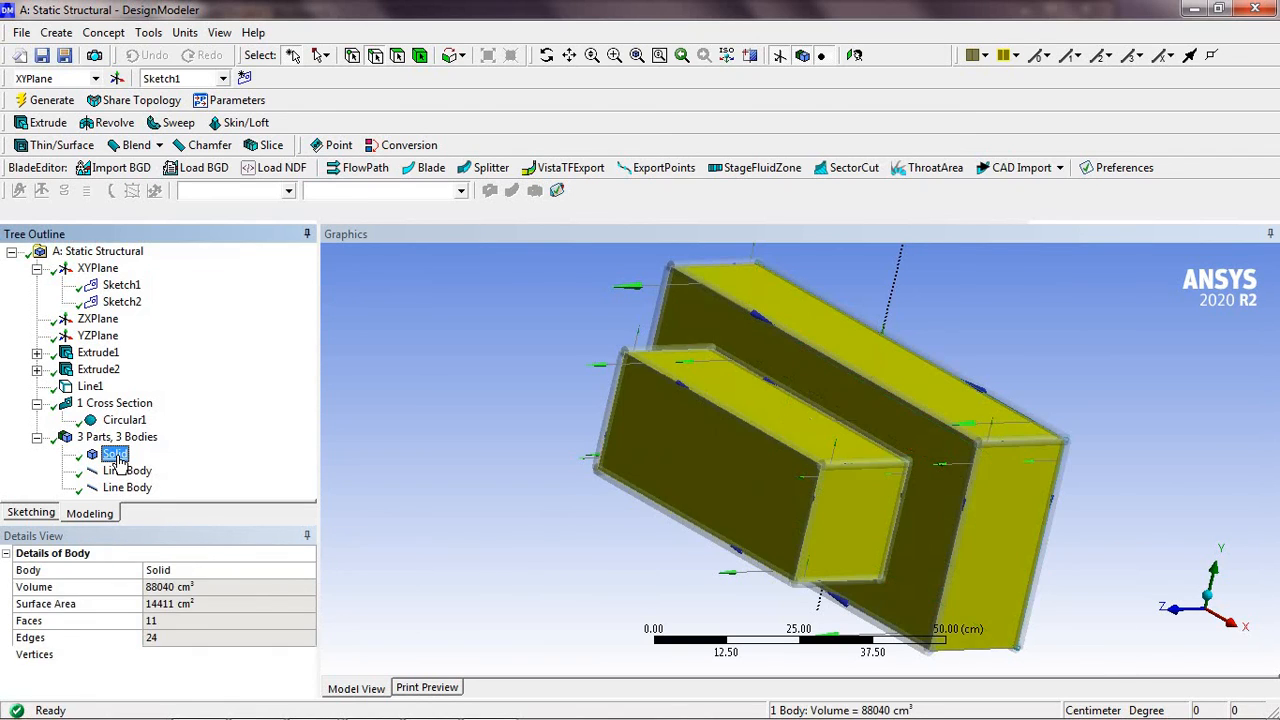
right_click(118, 458)
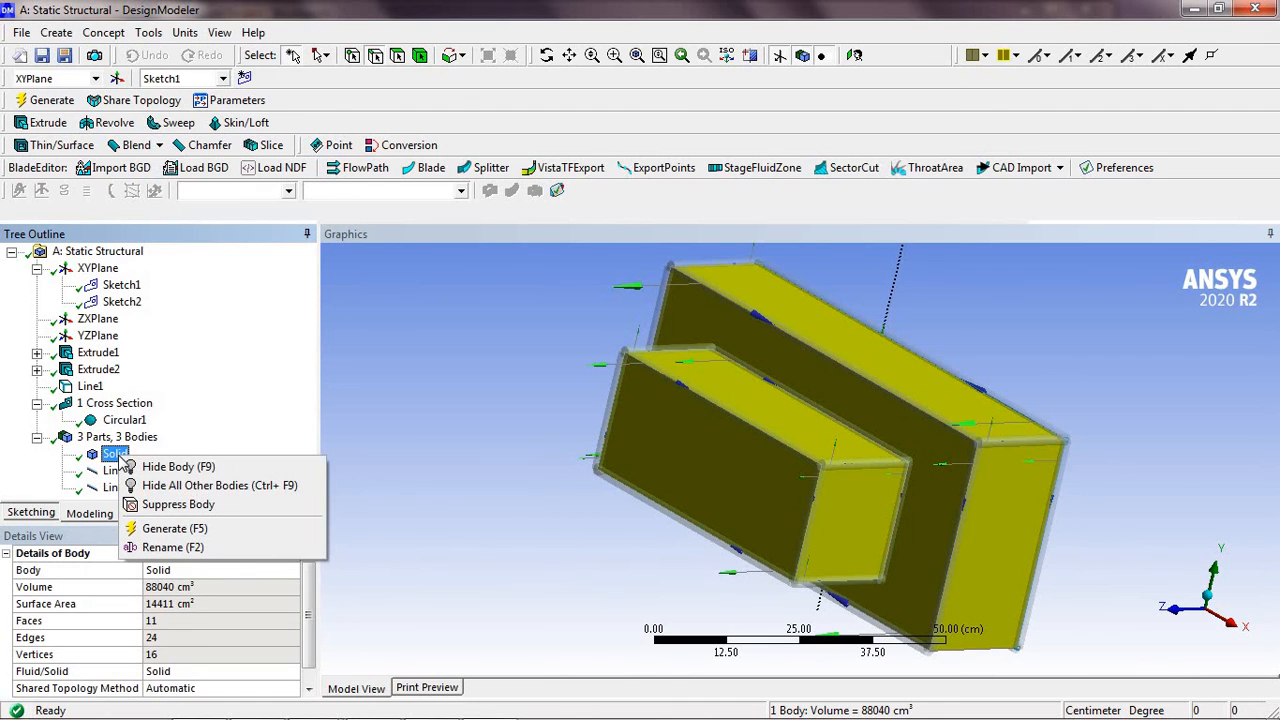
click(196, 505)
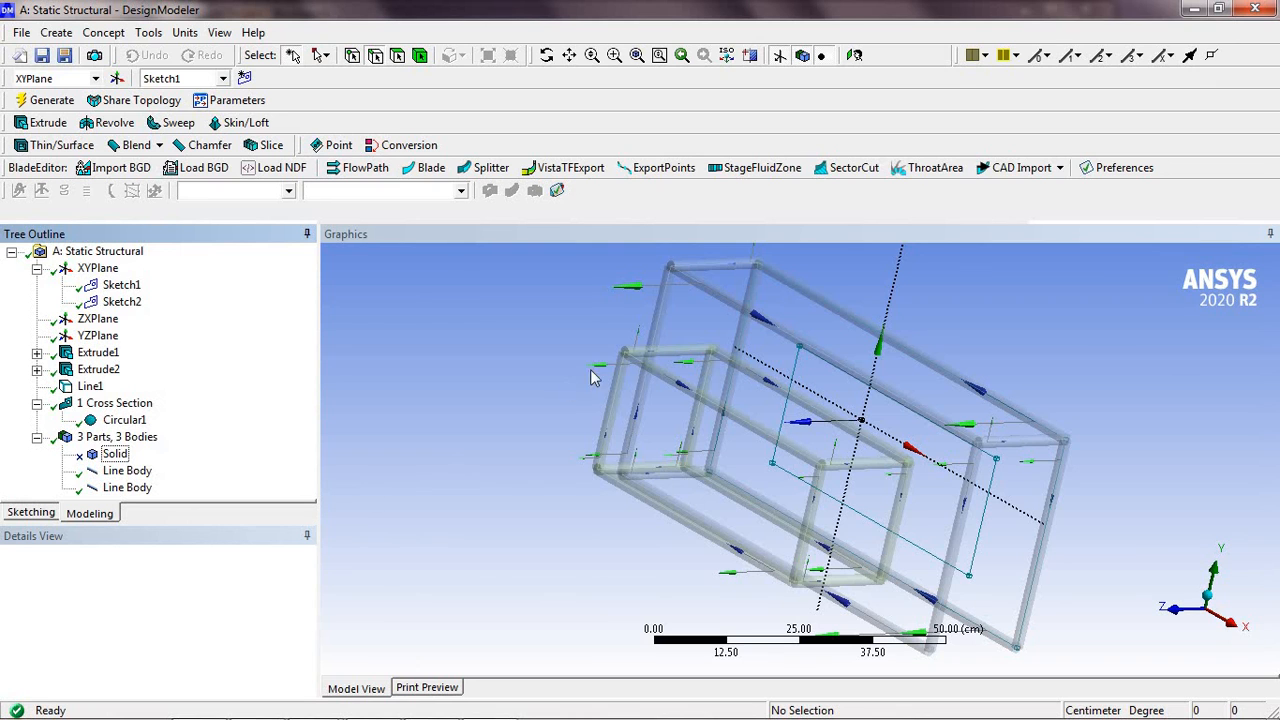
middle_drag(794, 414, 768, 418)
middle_drag(696, 394, 792, 413)
drag(595, 402, 703, 400)
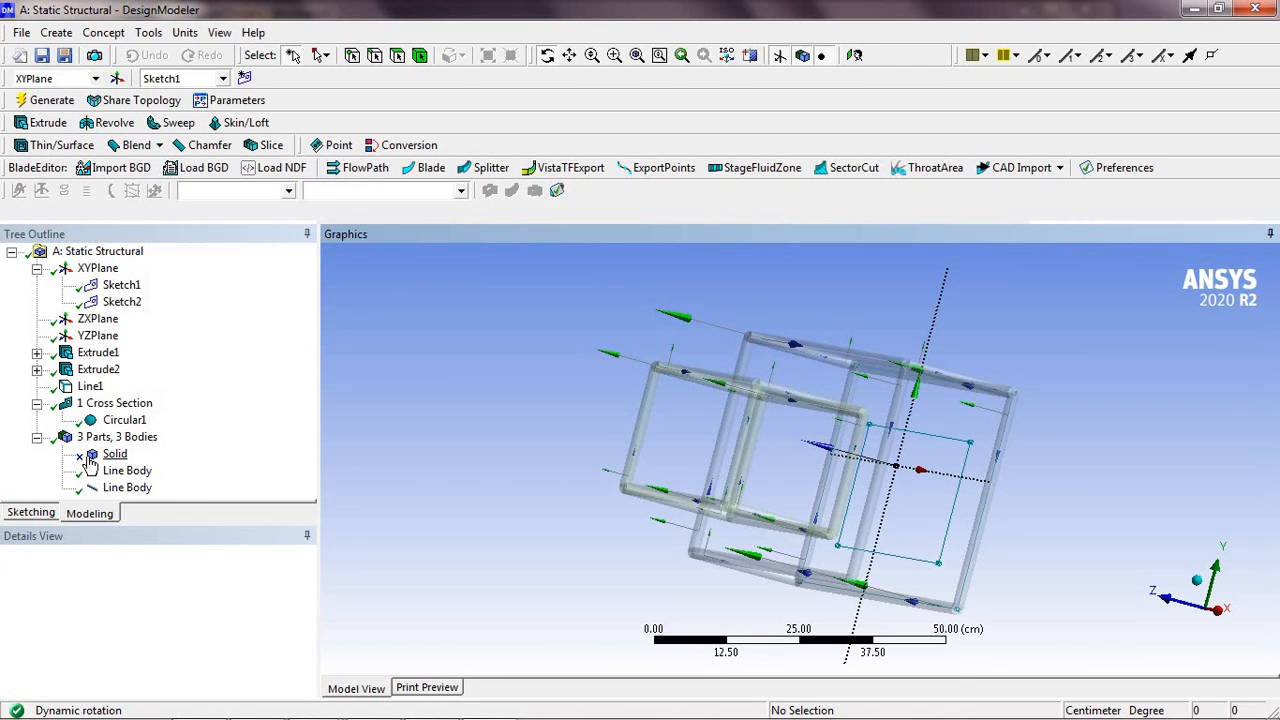
drag(615, 449, 599, 452)
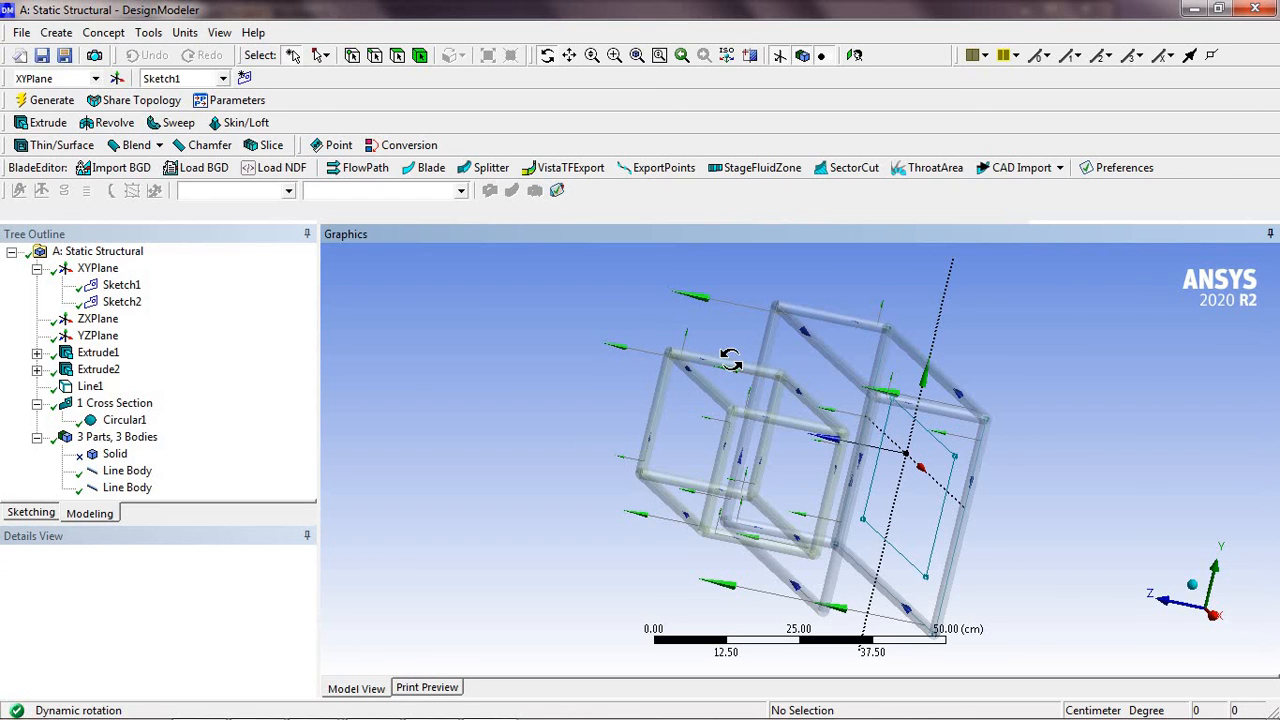
drag(808, 336, 803, 318)
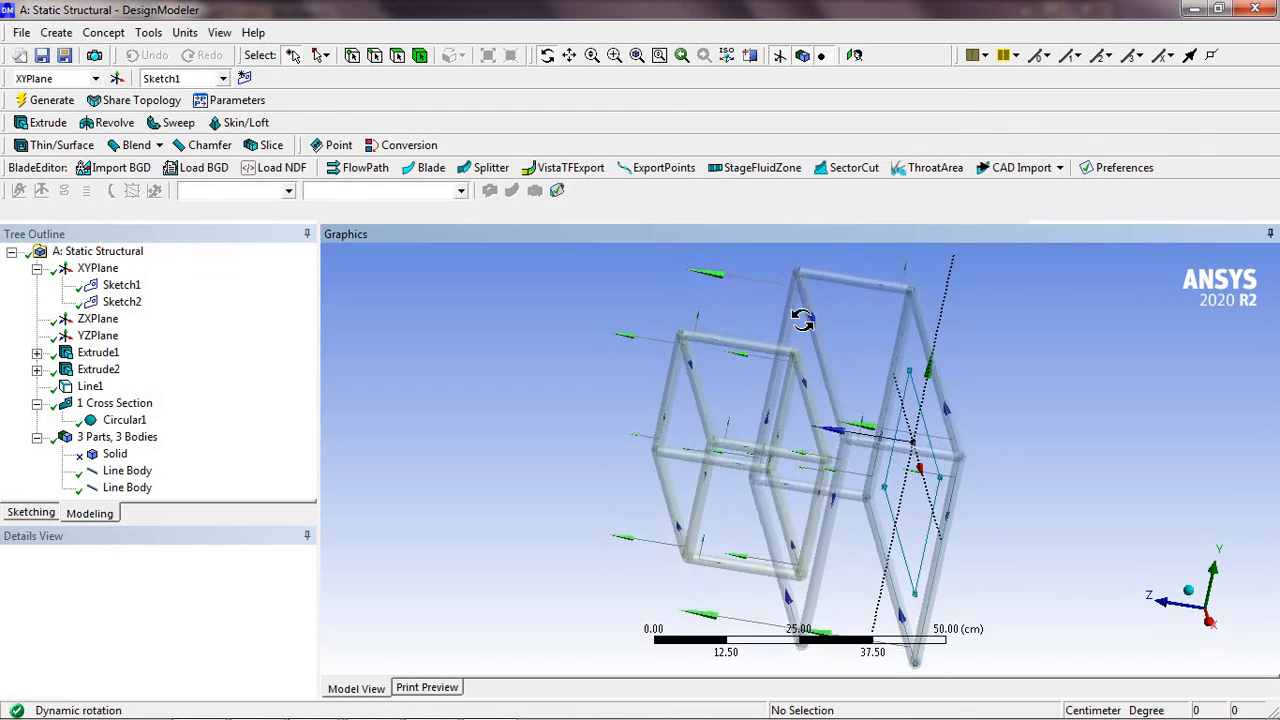
Switch to the Workbench project and open the Static Structural system's Model in a maximized Mechanical window
click(1194, 9)
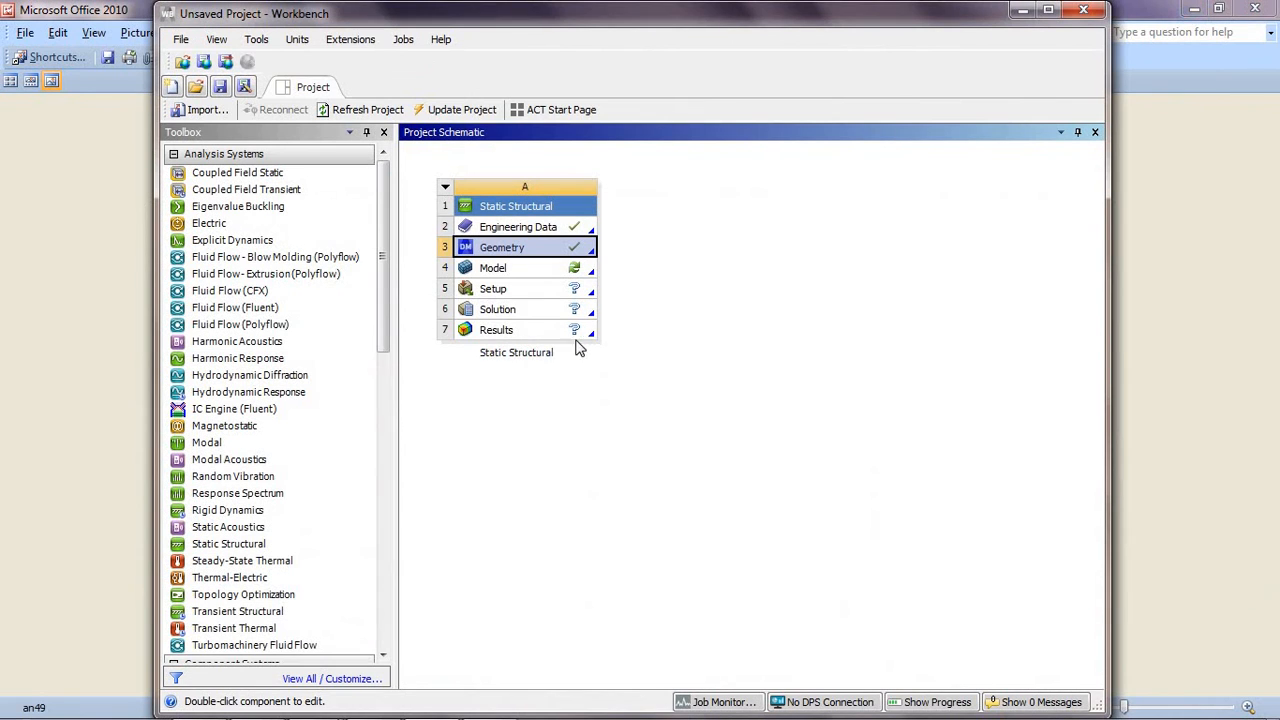
double_click(555, 271)
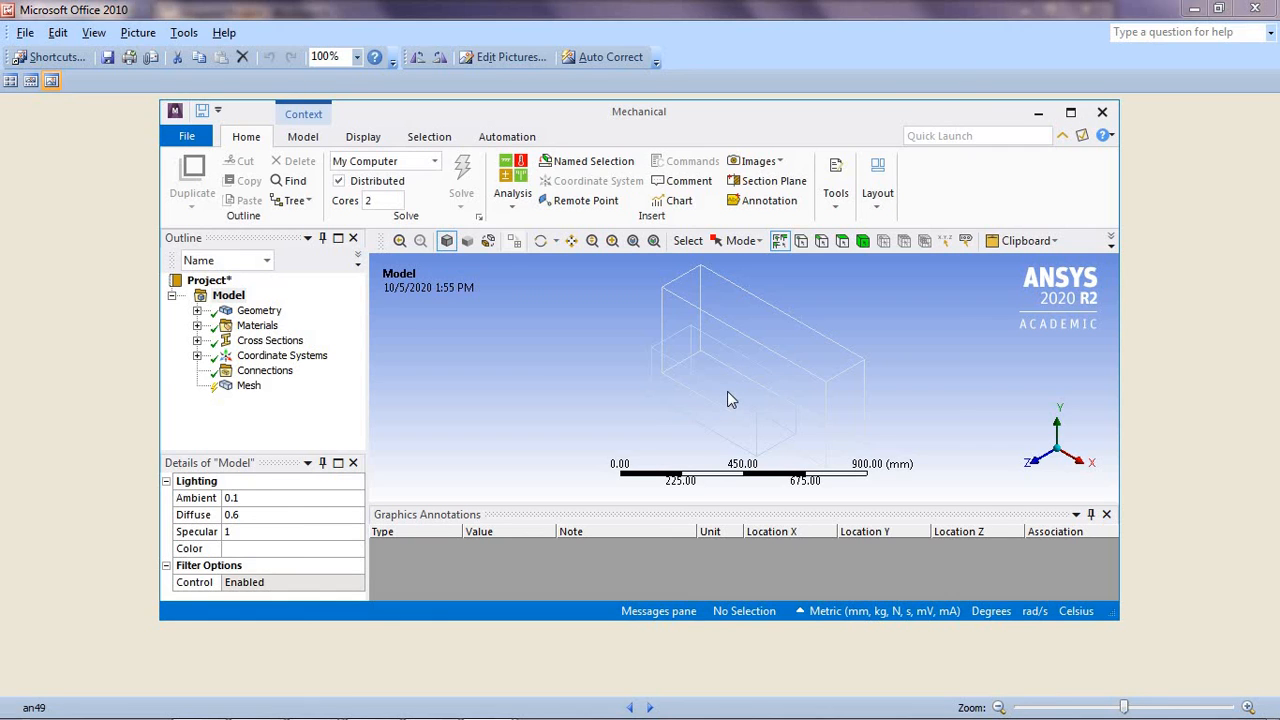
click(1071, 113)
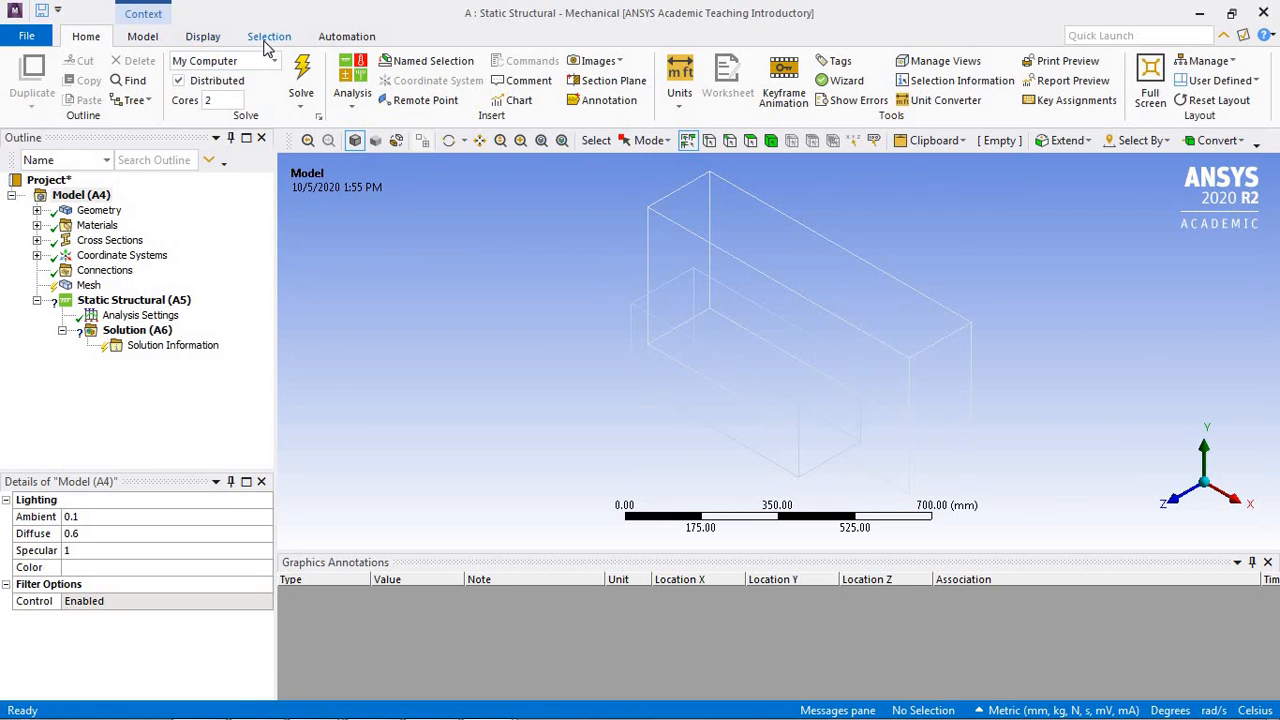
Turn on the Cross Section display style so both beam frames are drawn with their circular sections
click(214, 40)
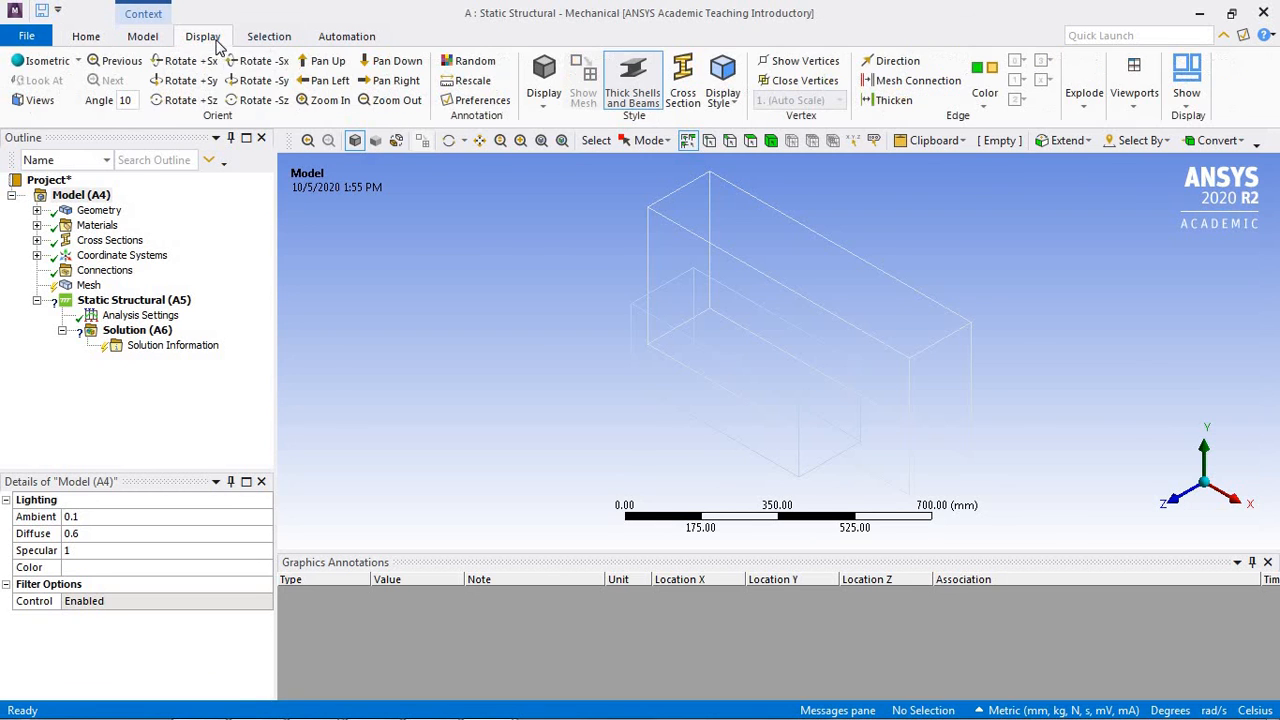
click(684, 80)
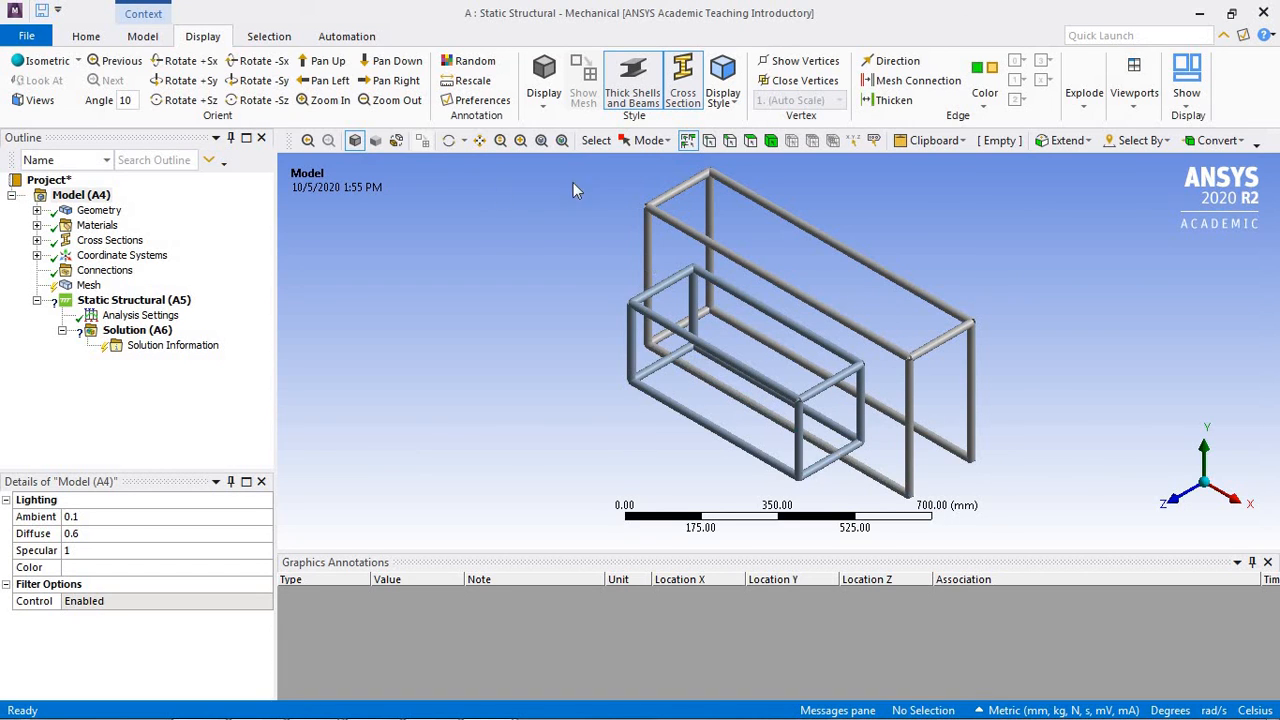
click(448, 140)
drag(787, 328, 848, 441)
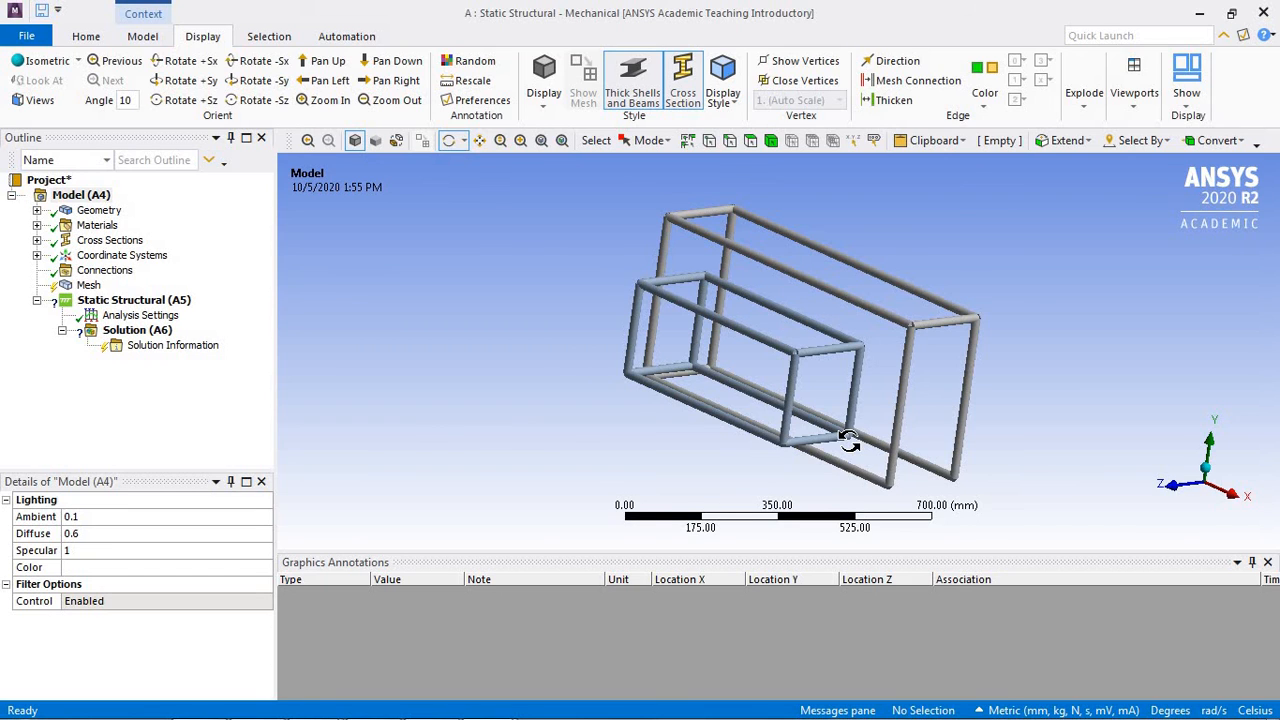
Switch to the Microsoft Office picture window that holds the ANSYS Workbench Series #8 title image
mouse_move(420, 715)
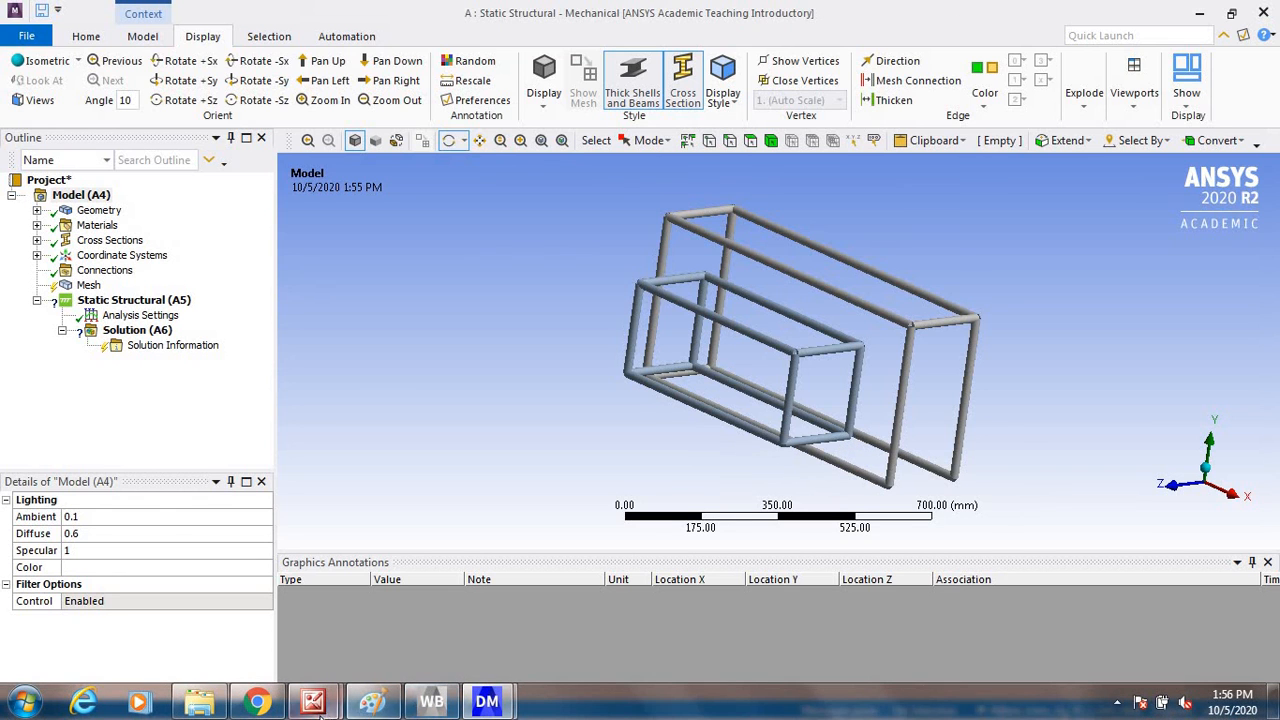
mouse_move(312, 705)
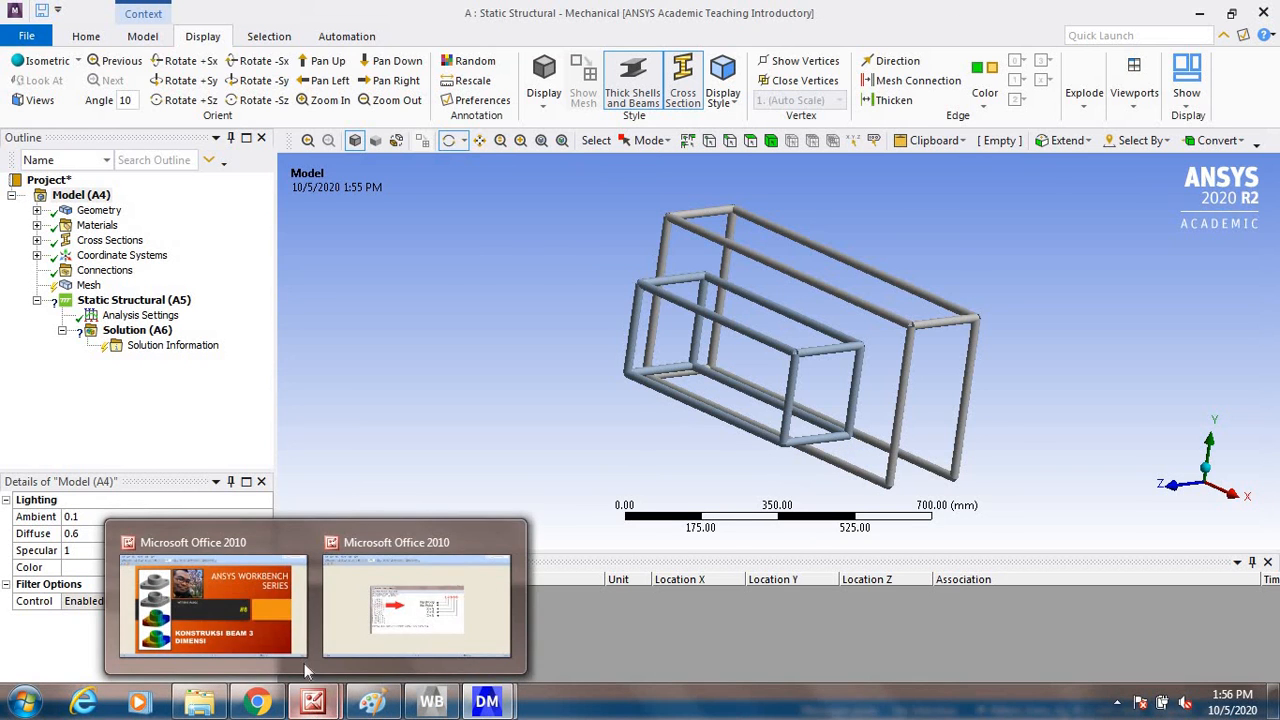
click(274, 606)
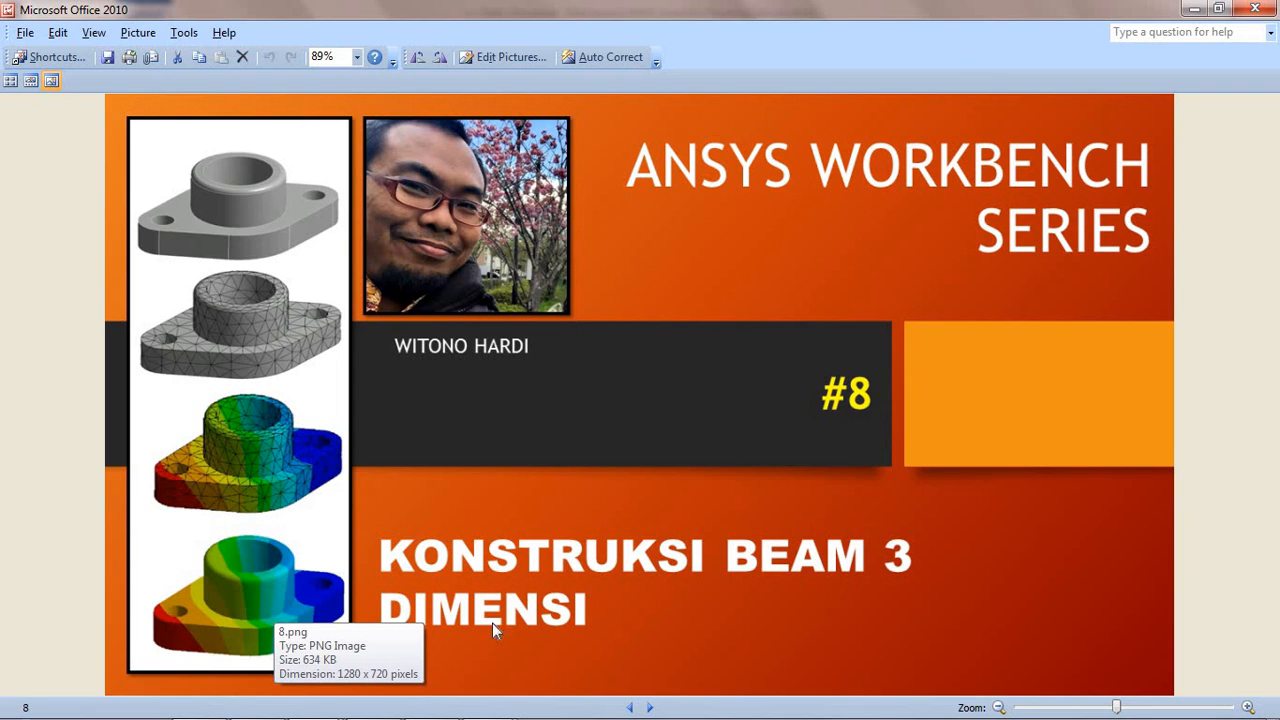